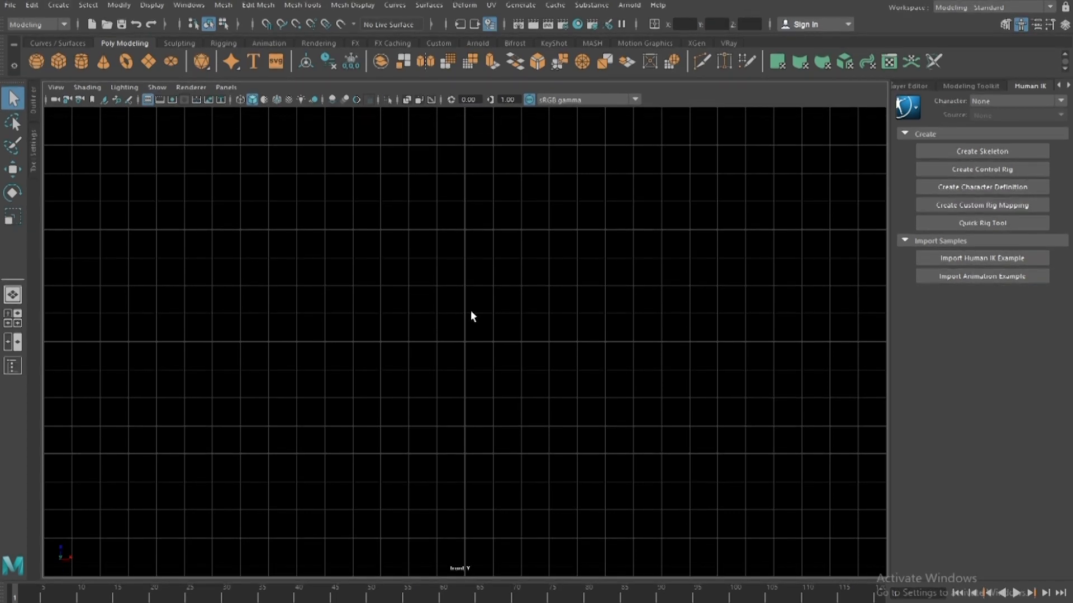
- Switch the viewport to the perspective view and reset it to the default view
key(space)
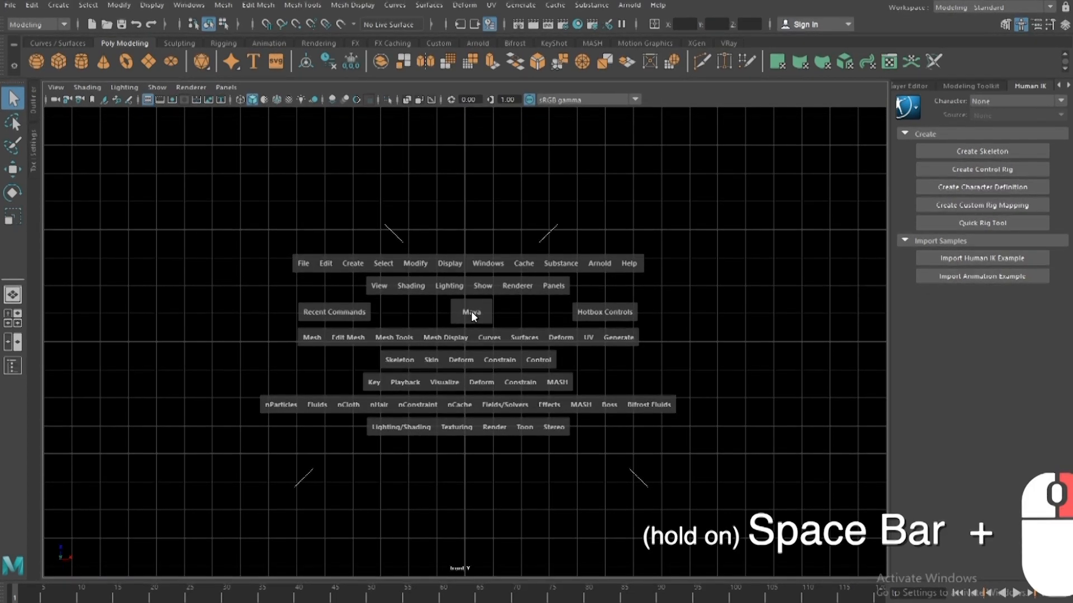
click(471, 311)
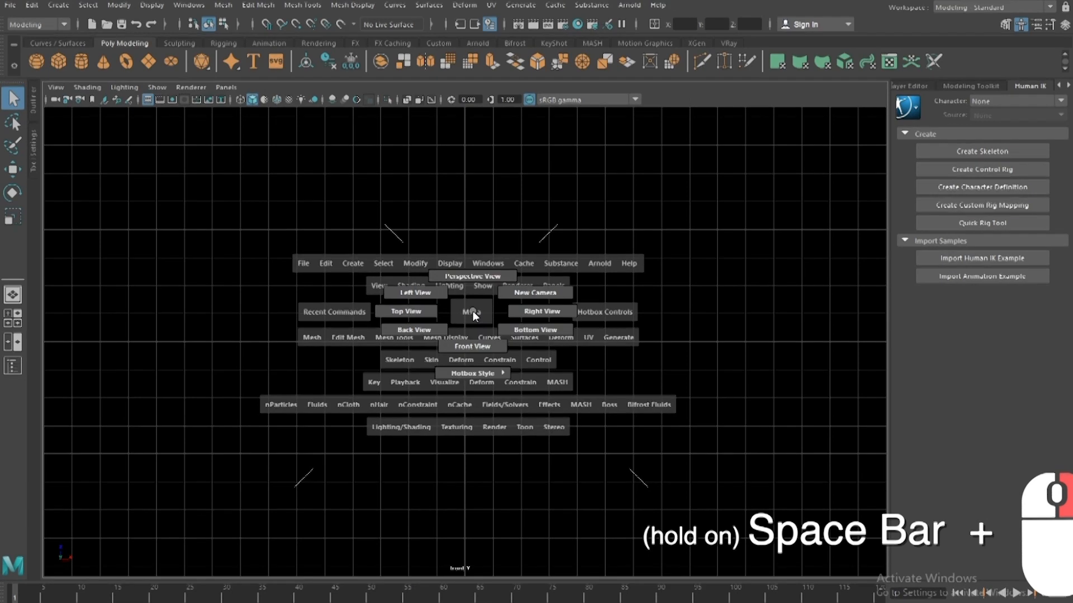
drag(472, 311, 472, 254)
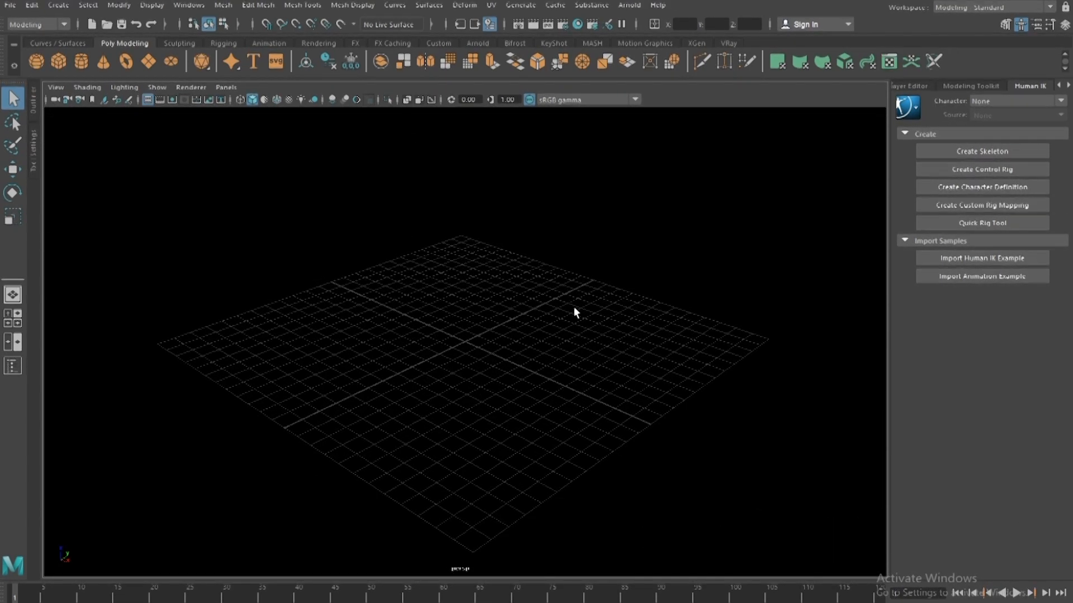
click(57, 86)
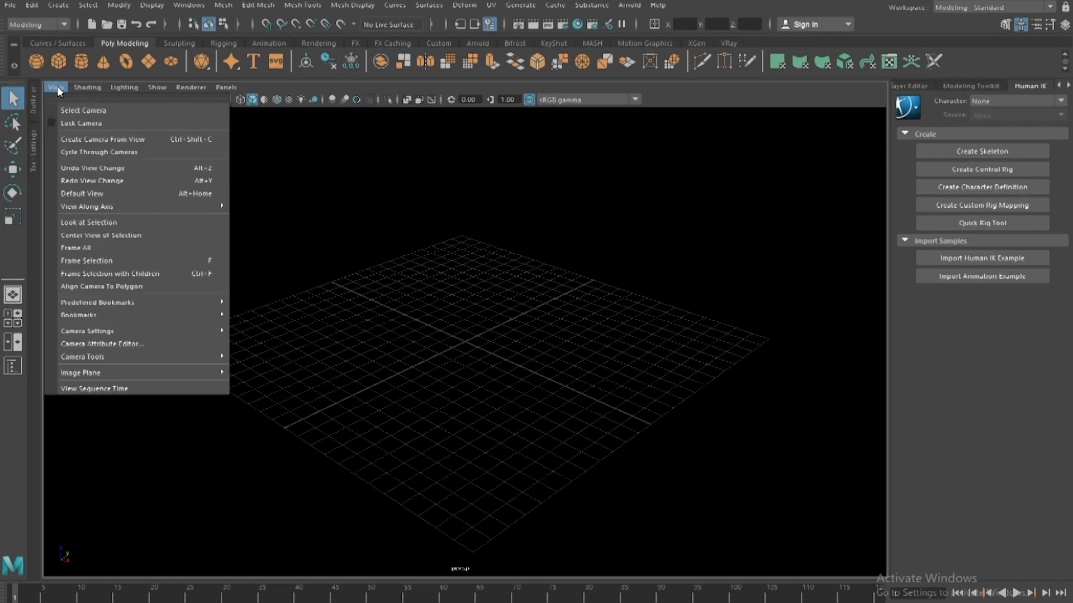
click(95, 198)
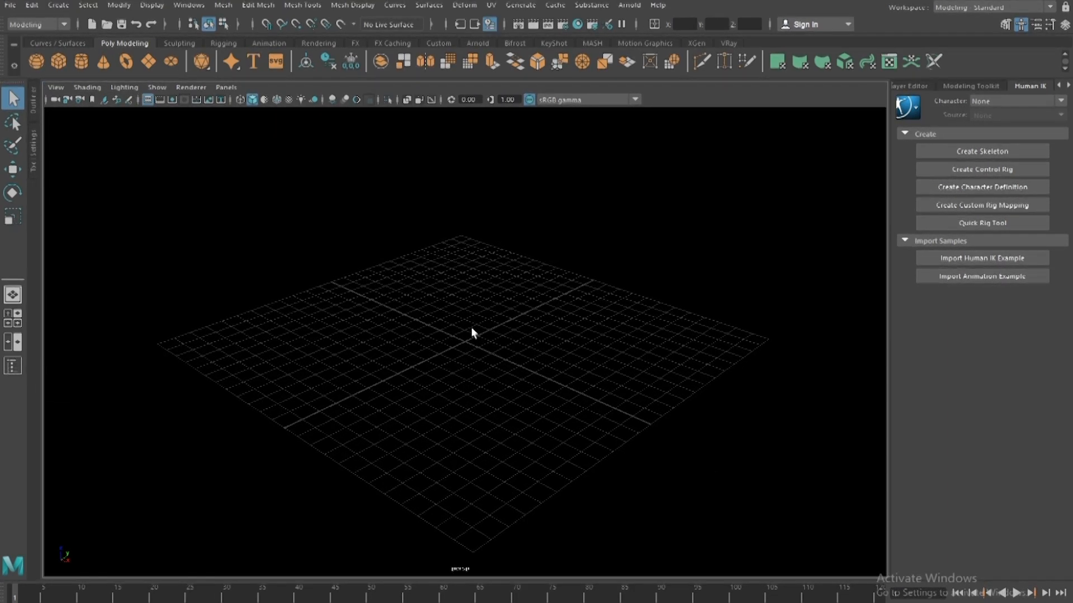
- Save the preferences and save the scene to the Desktop as IntroClass02_LiveAcademy in Maya Binary format
click(12, 5)
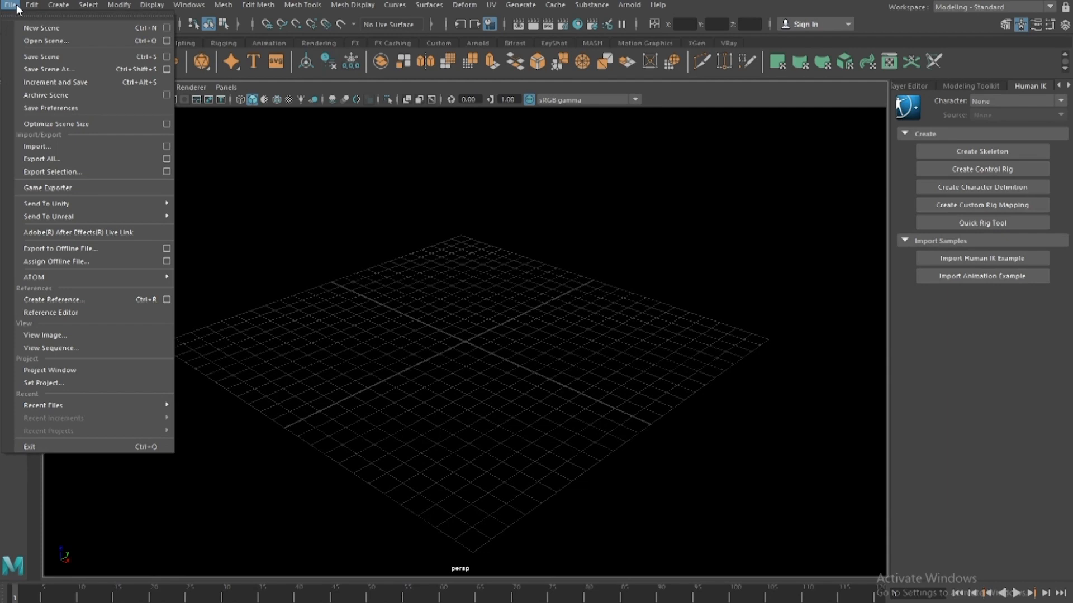
click(48, 104)
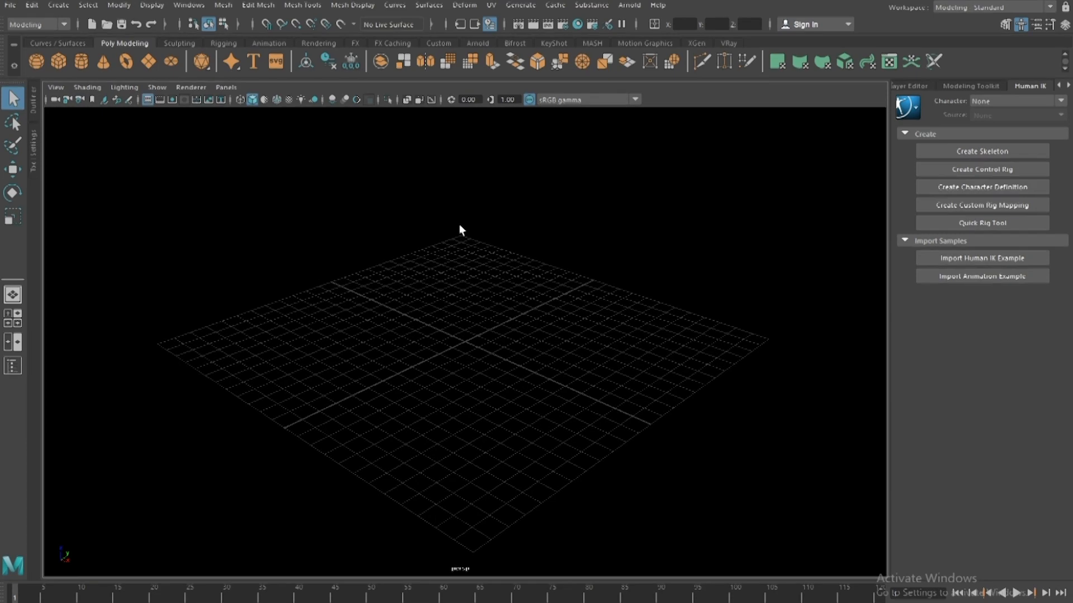
click(5, 6)
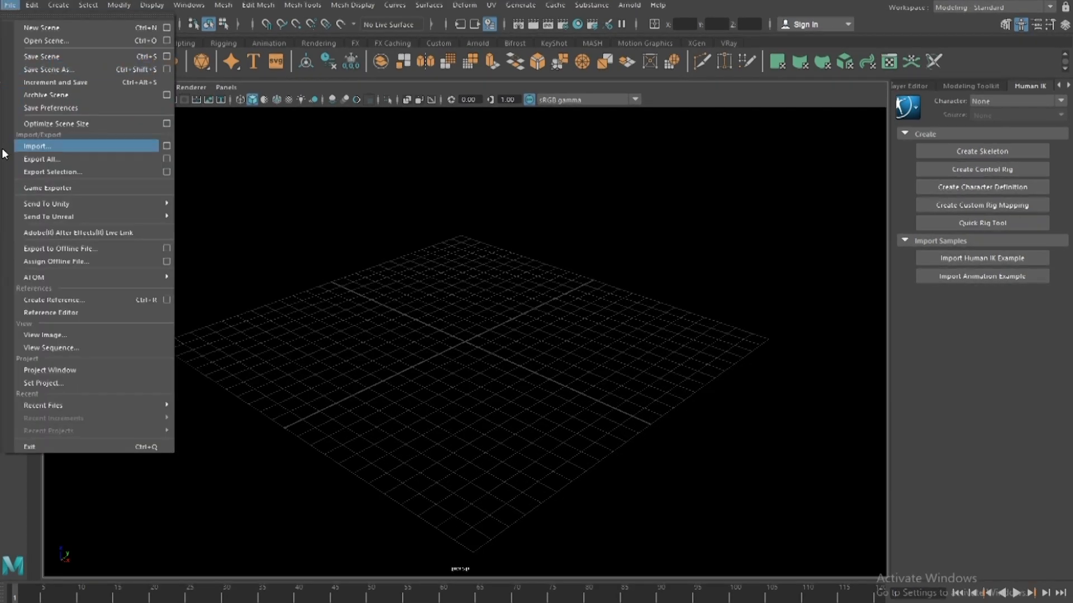
click(49, 72)
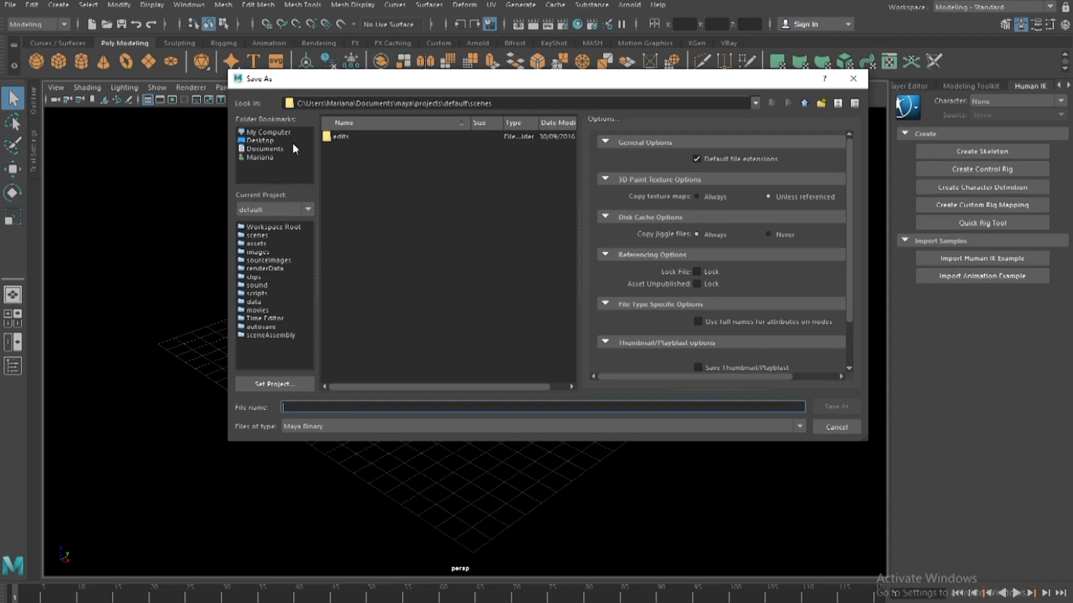
click(283, 141)
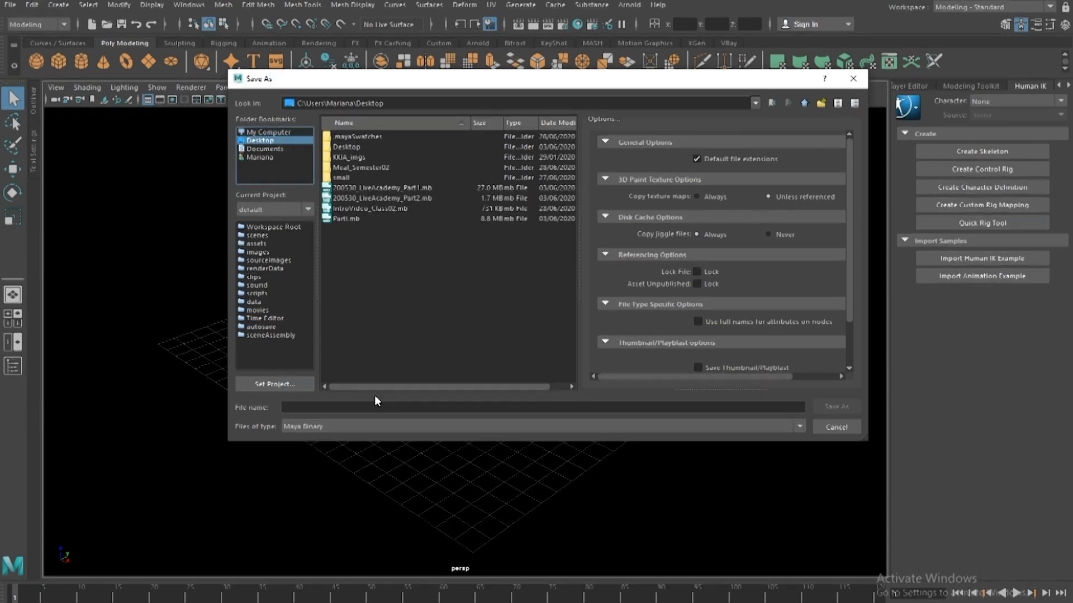
click(403, 404)
text(Int)
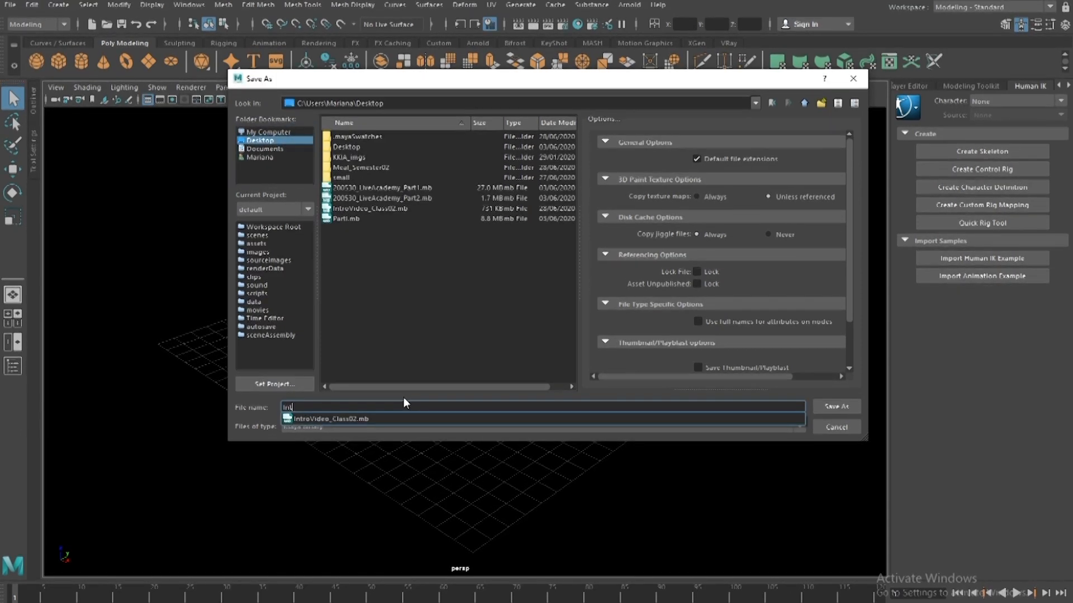
text(roClass02 )
text(LiveAcademy)
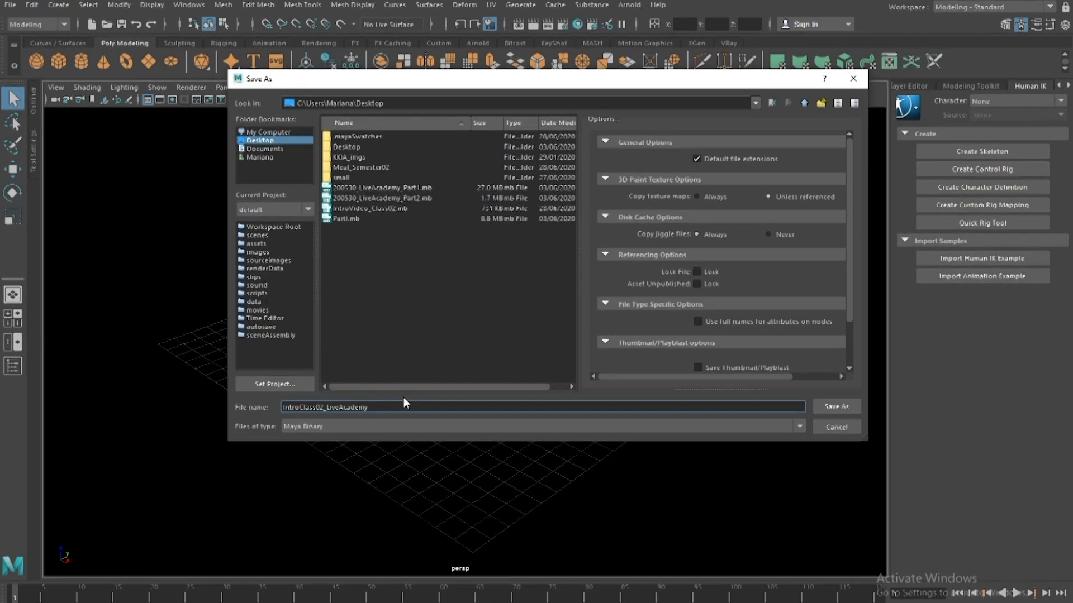
click(835, 407)
click(524, 327)
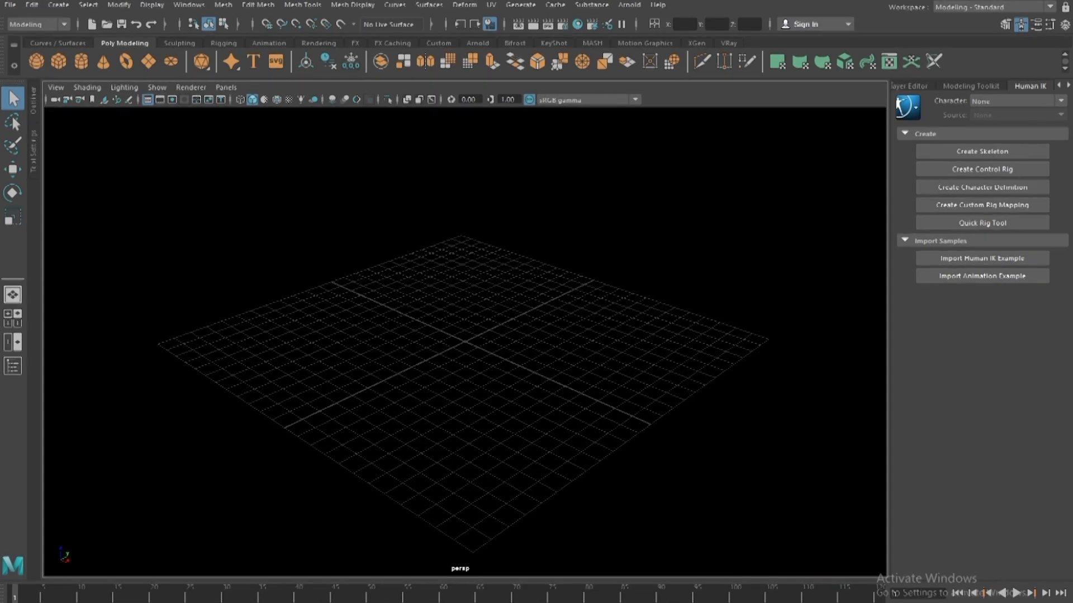
- Switch to the photo viewer to look at the building reference image, and return to Maya
mouse_move(674, 601)
click(675, 582)
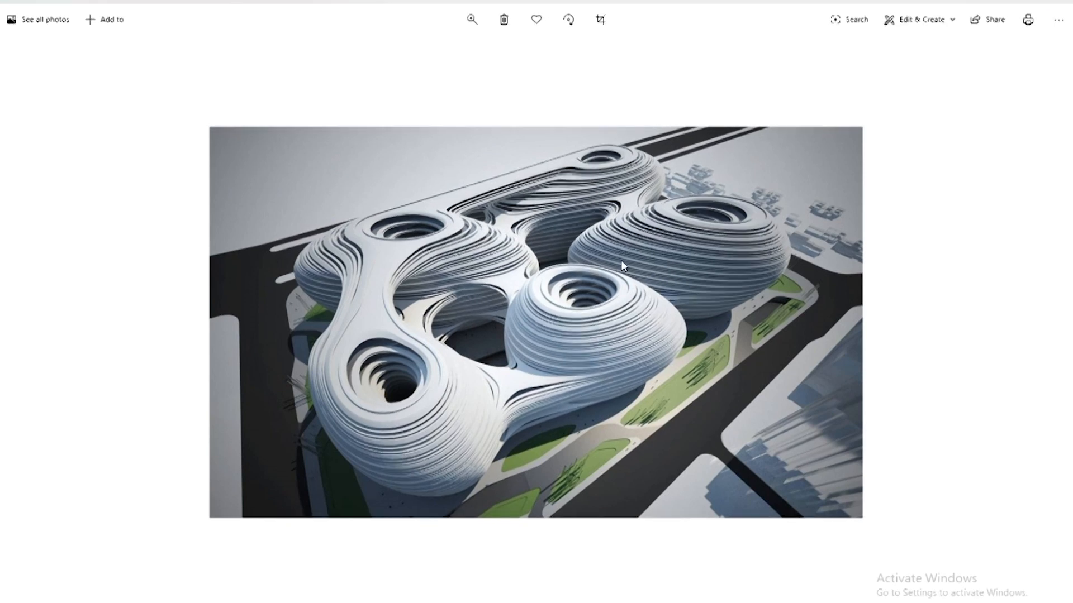
click(1011, 2)
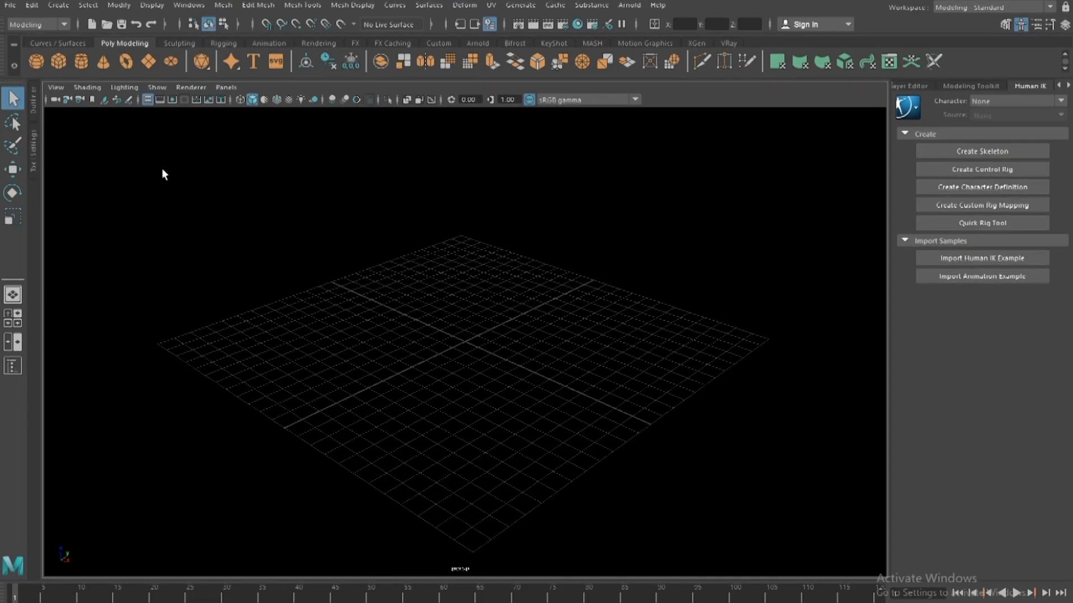
- Draw a polygon torus near the grid's centre with a radius of about 2.2 and a section radius of about 1.5
click(60, 5)
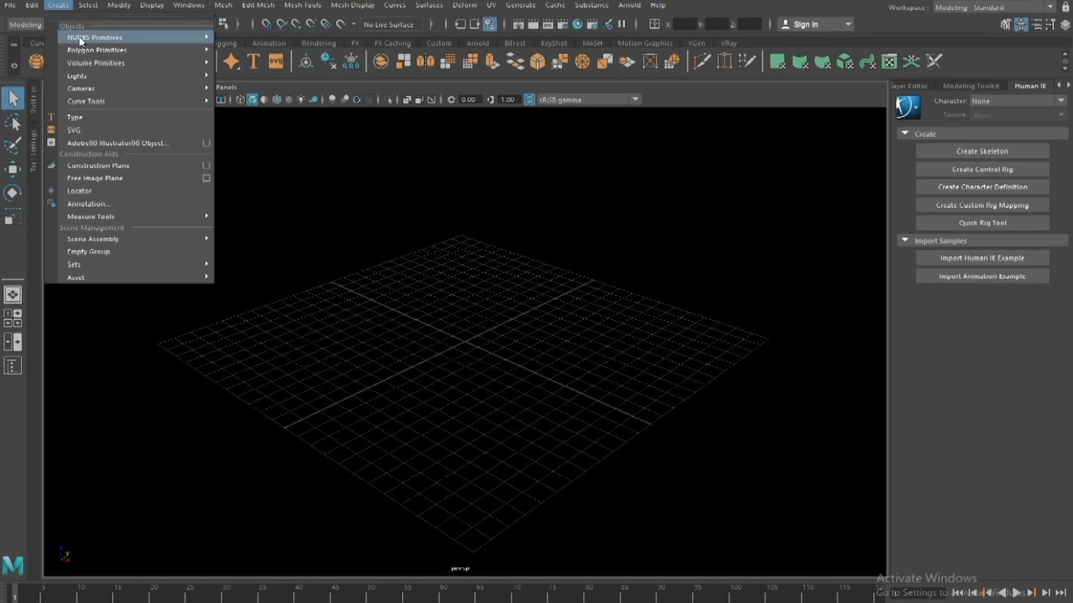
mouse_move(111, 51)
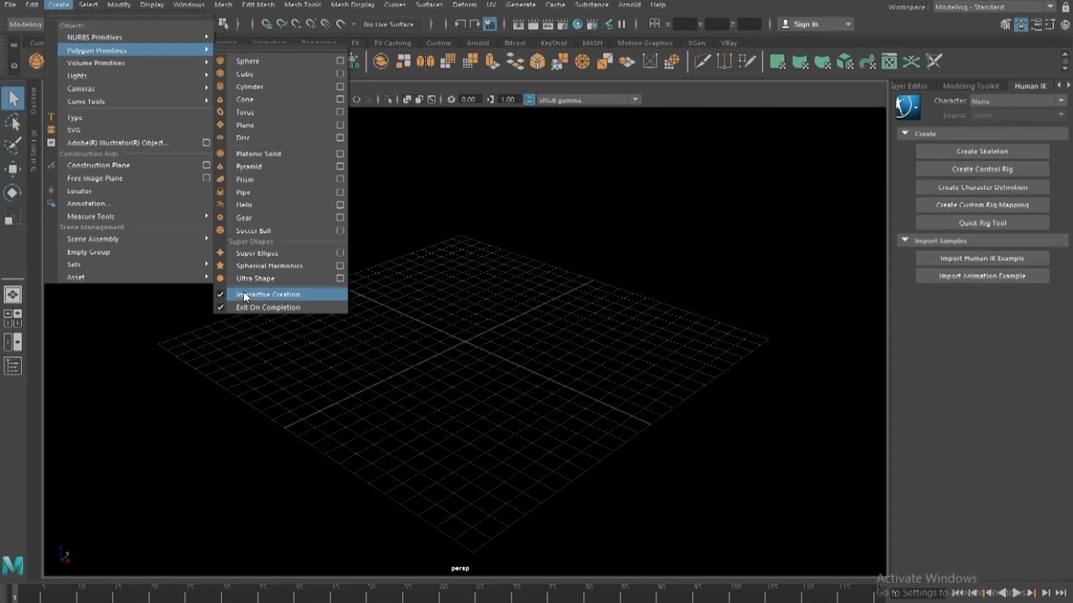
click(267, 111)
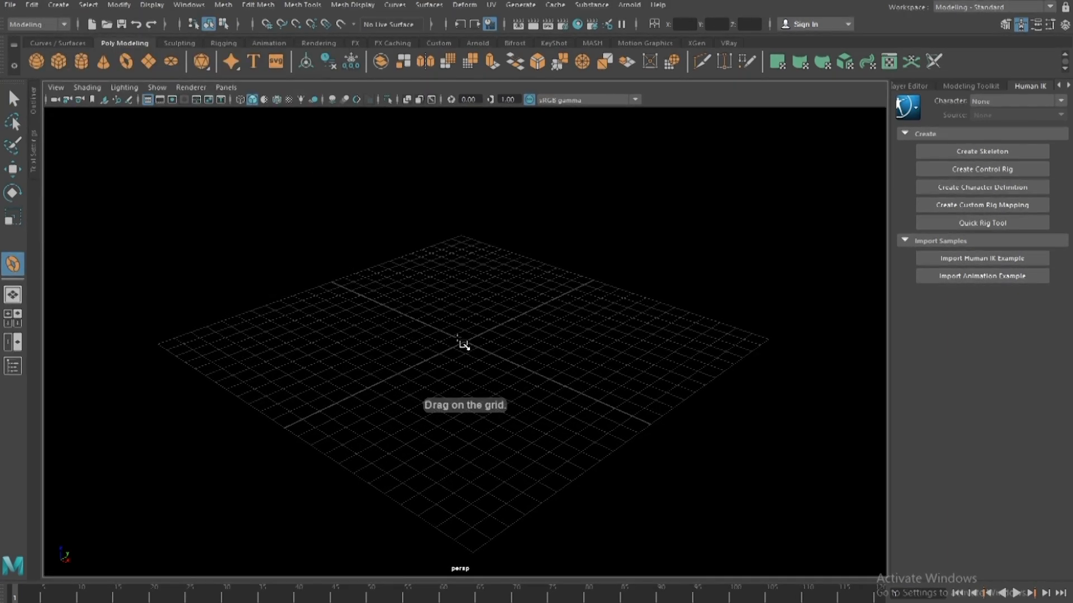
drag(459, 342, 486, 358)
alt+drag(542, 311, 520, 306)
scroll(505, 350, up, 3)
scroll(567, 331, down, 3)
scroll(514, 306, up, 4)
alt+middle_drag(508, 309, 507, 299)
scroll(507, 301, up, 3)
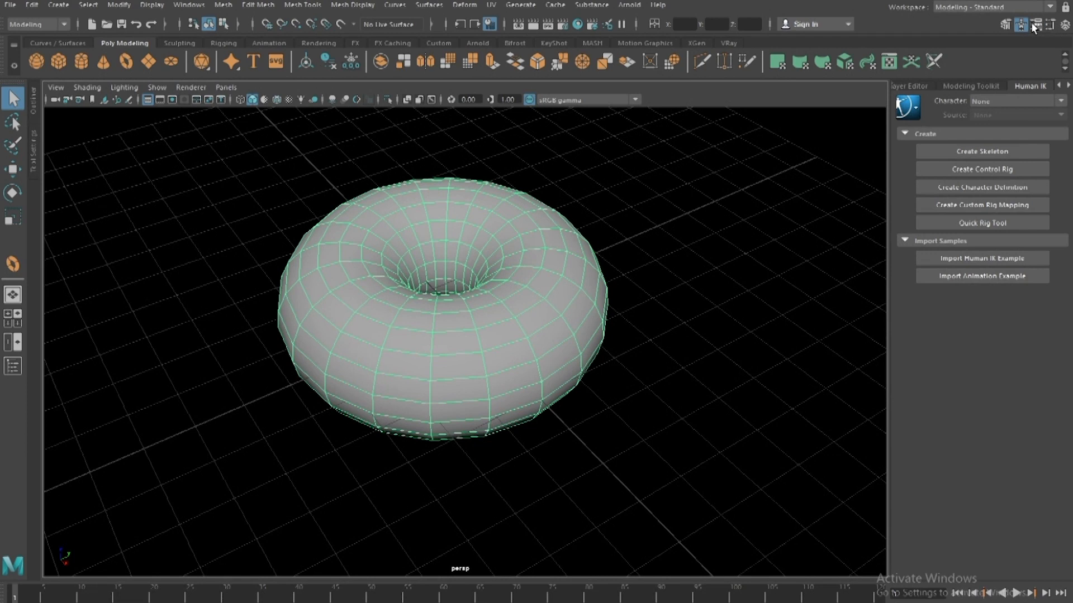
- Set the torus's radius to 50 and its section radius to 30, and fit the enlarged shape in view
click(1064, 25)
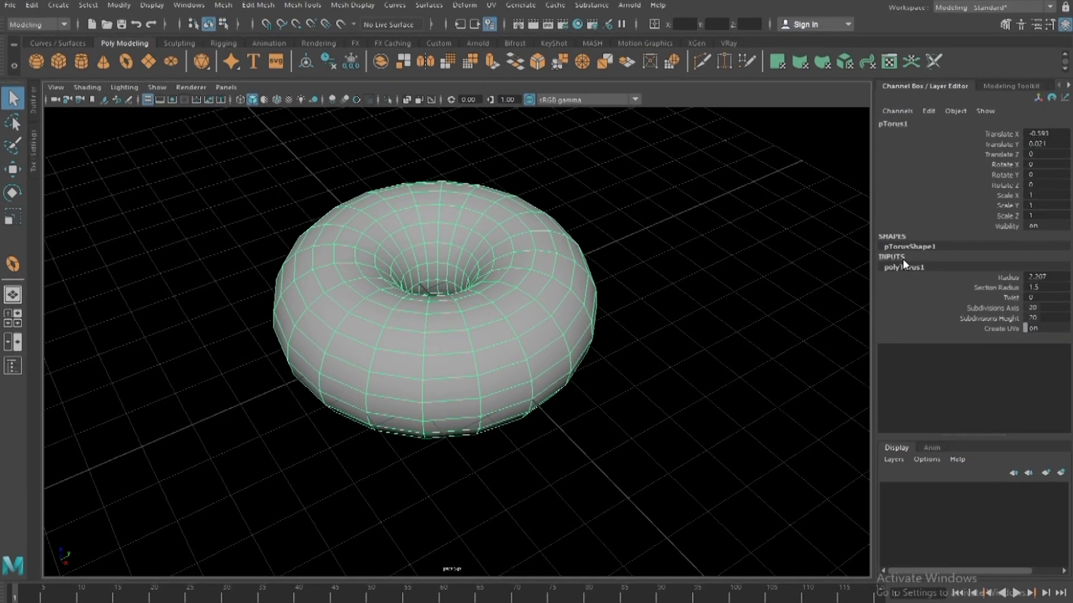
double_click(1044, 276)
text(50)
key(Return)
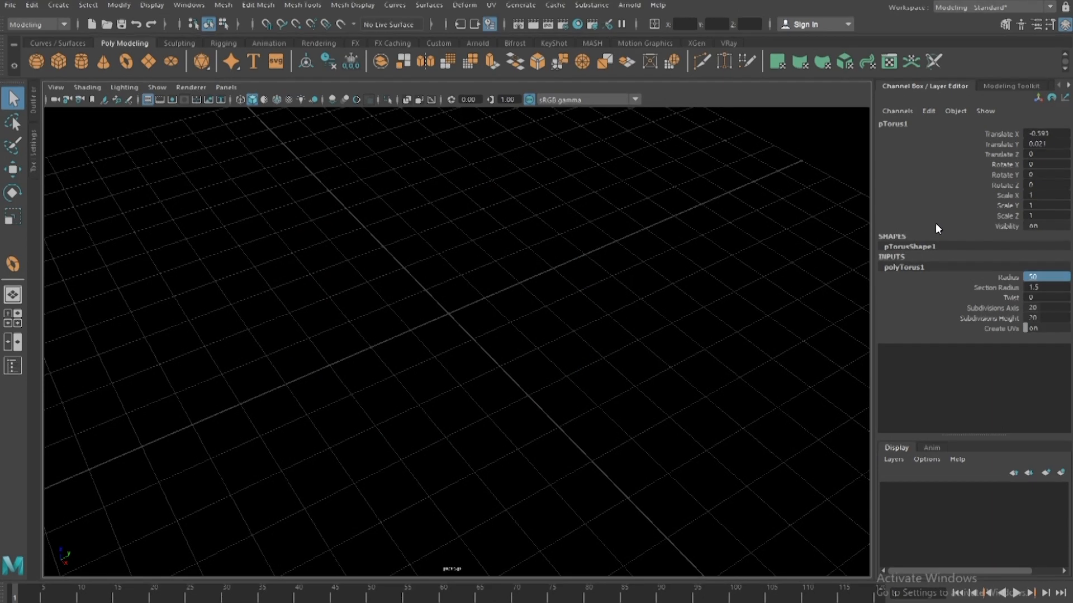
double_click(1041, 288)
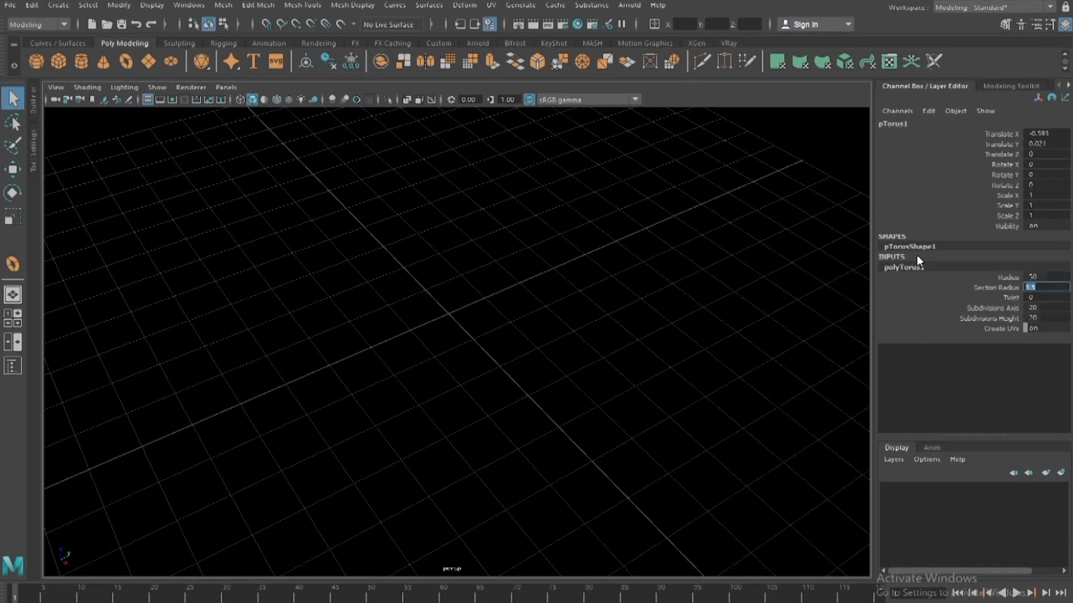
text(30)
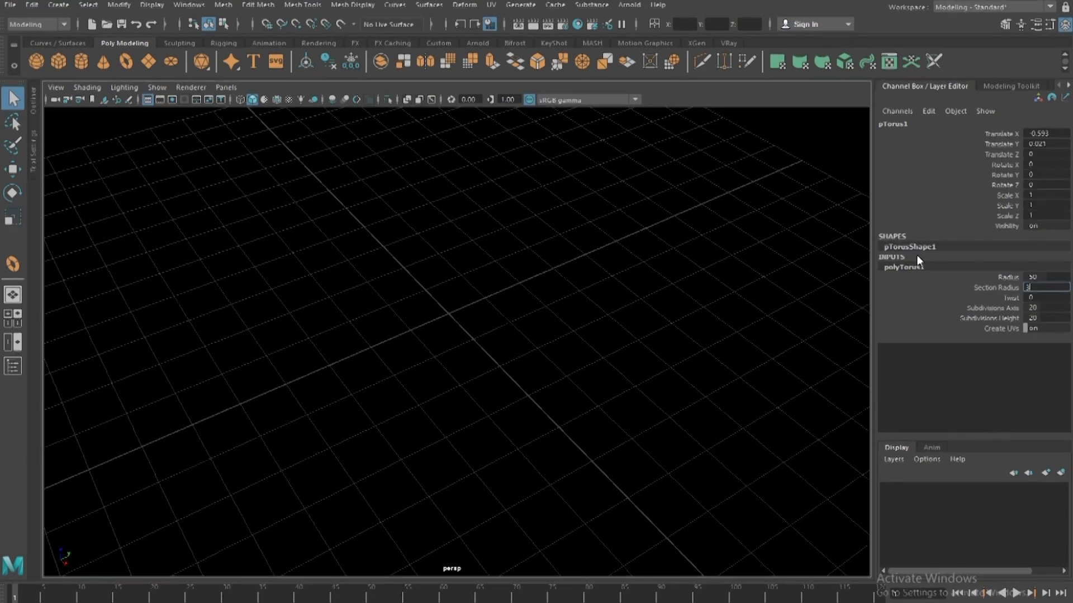
key(Return)
alt+right_drag(338, 158, 209, 195)
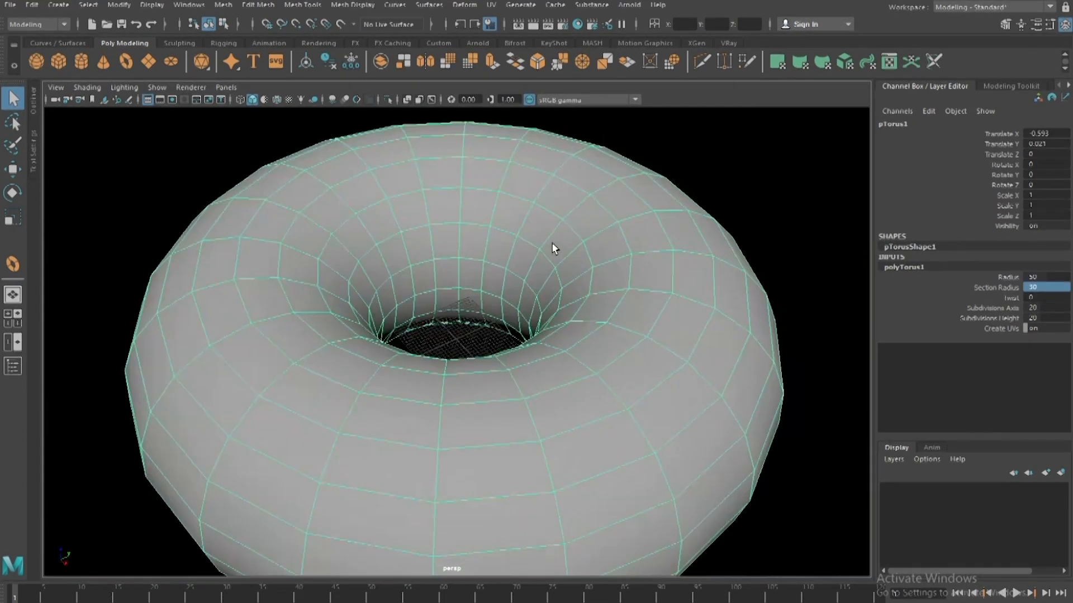
alt+right_drag(553, 247, 285, 338)
alt+drag(553, 244, 533, 229)
scroll(492, 320, up, 3)
alt+middle_drag(515, 290, 514, 246)
scroll(515, 247, up, 3)
alt+drag(514, 254, 517, 263)
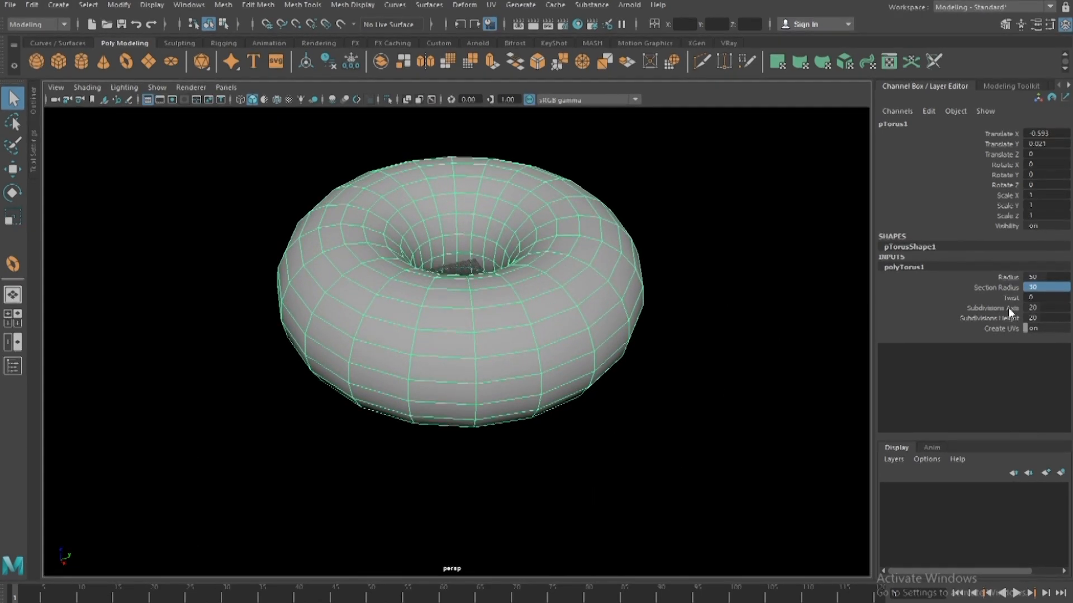
- Set the torus's axis subdivisions and height subdivisions to 8 each
double_click(1045, 307)
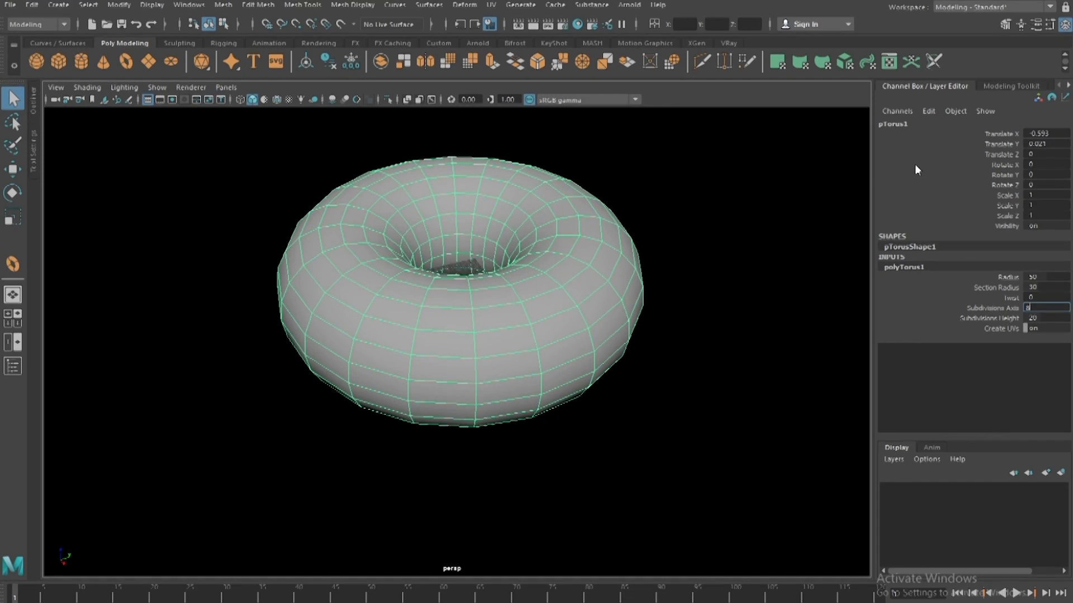
text(8)
double_click(1044, 317)
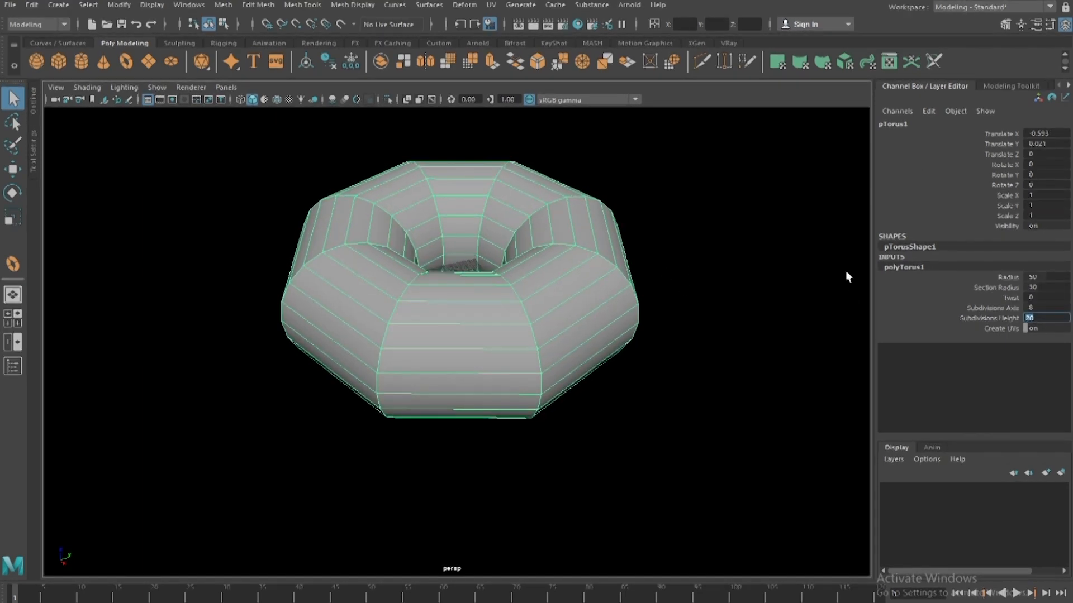
text(8)
key(Return)
alt+drag(565, 223, 563, 258)
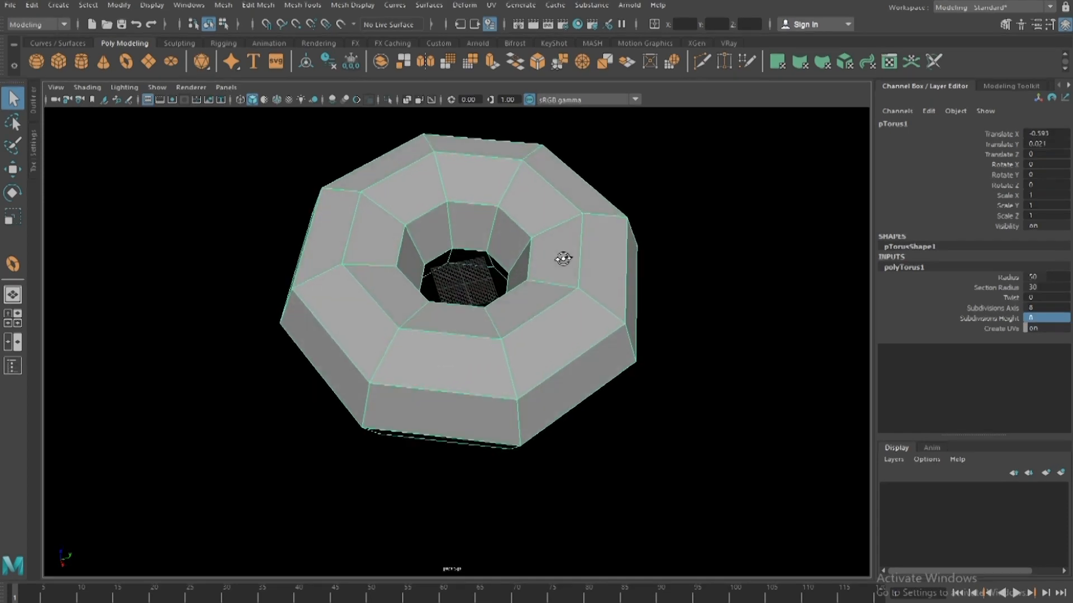
- Set the torus's axis subdivisions to 5
double_click(1044, 308)
text(5)
key(Return)
- Preview the torus as a smoothed mesh and return it to the unsmoothed display
alt+drag(536, 217, 612, 242)
mouse_move(449, 196)
alt+mouse_down()
mouse_move(426, 171)
mouse_move(441, 191)
alt+mouse_up()
click(446, 192)
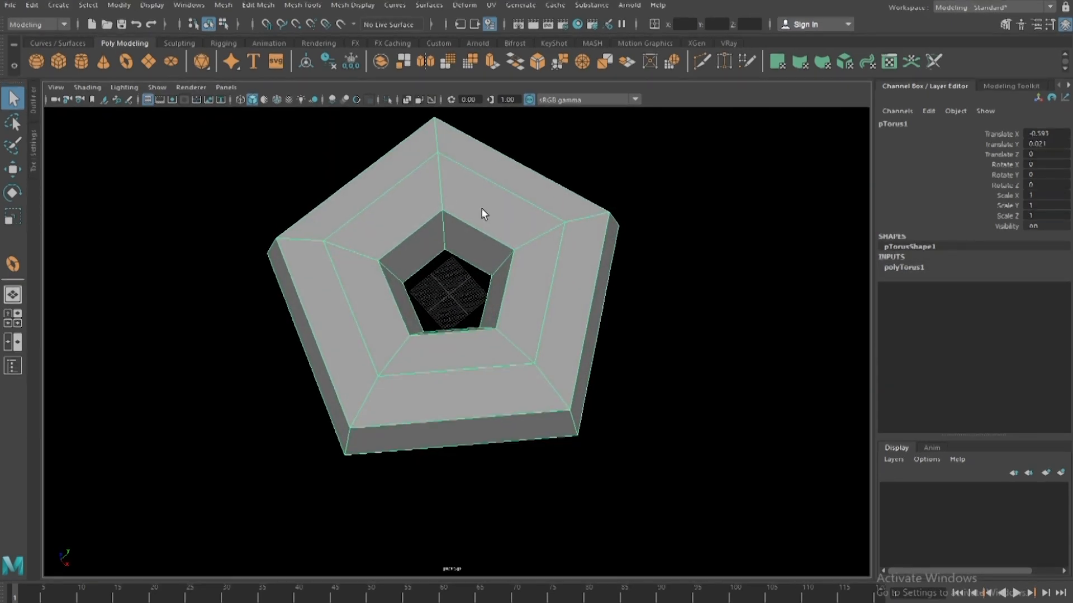
key(3)
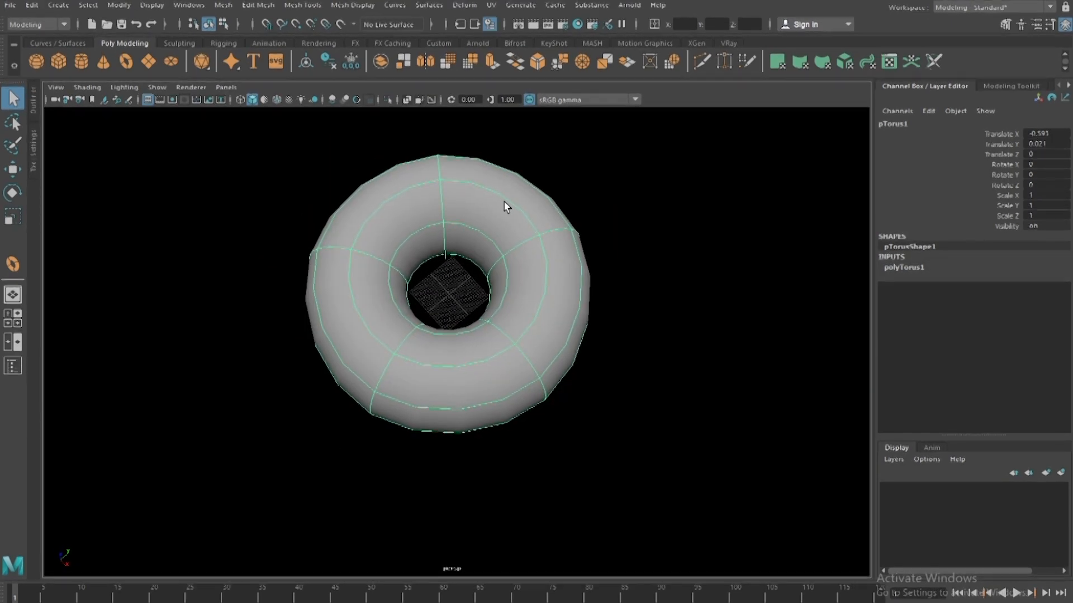
alt+drag(461, 186, 548, 223)
scroll(578, 235, up, 3)
key(1)
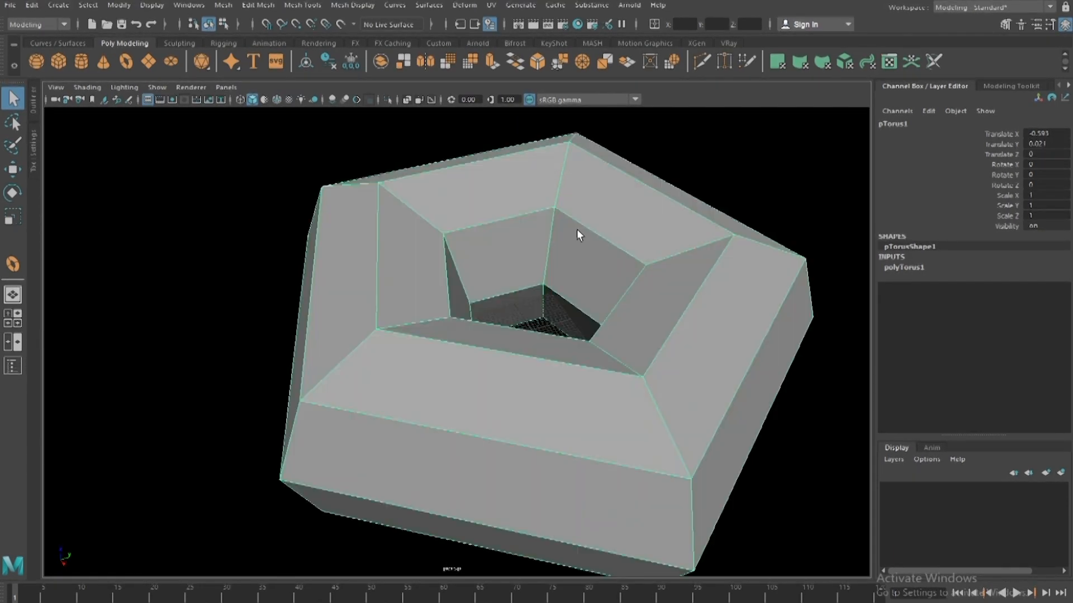
- Examine the five-sided torus's central opening, outer side faces and underside edges from several angles
scroll(548, 335, up, 6)
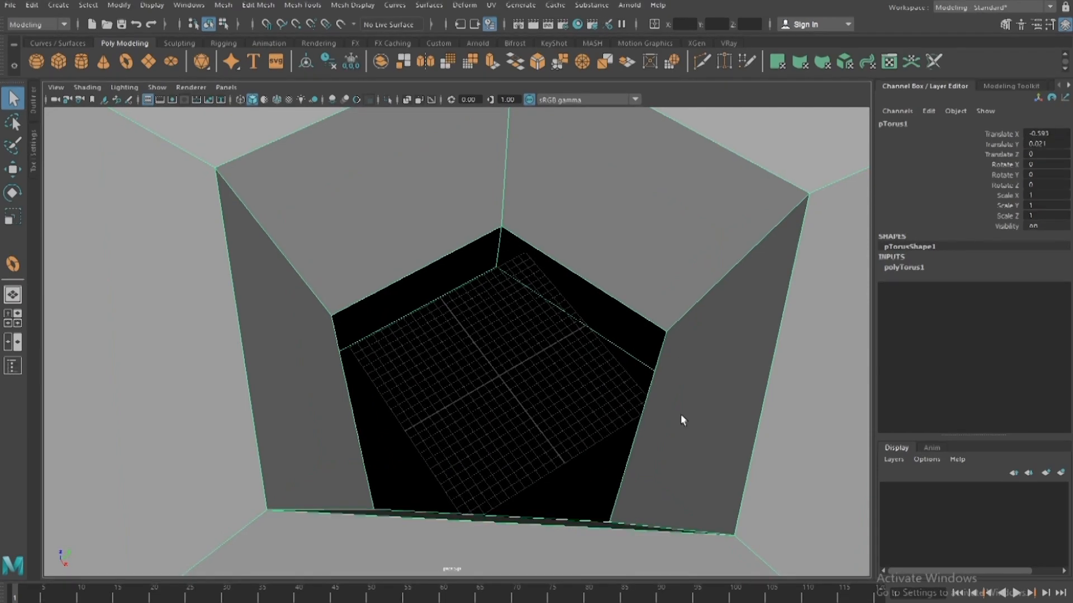
scroll(567, 305, down, 6)
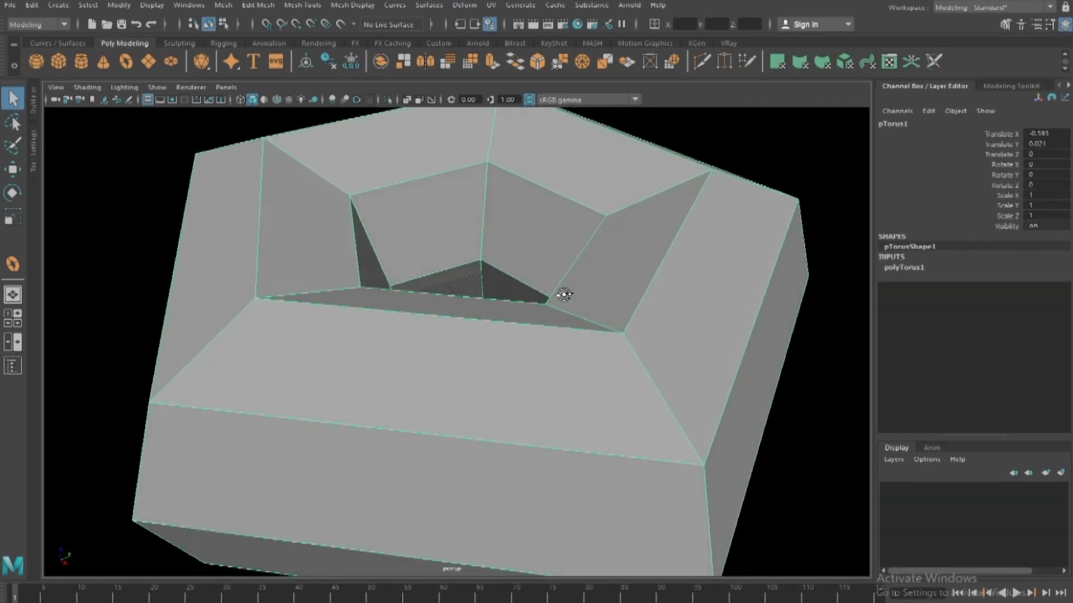
alt+drag(563, 295, 548, 252)
scroll(547, 260, up, 6)
scroll(605, 223, down, 10)
alt+drag(596, 249, 591, 280)
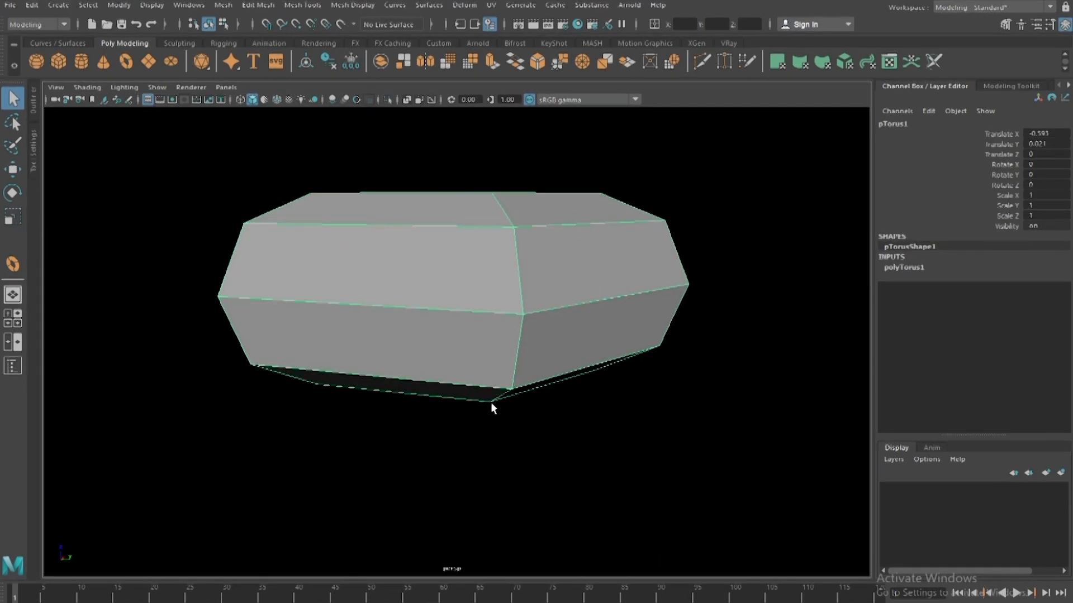
alt+drag(510, 371, 538, 369)
scroll(546, 291, up, 5)
scroll(546, 291, down, 5)
alt+drag(524, 266, 514, 302)
- Snap the torus's pivot to the front corner vertex at the bottom of its outer side
key(w)
scroll(520, 304, down, 2)
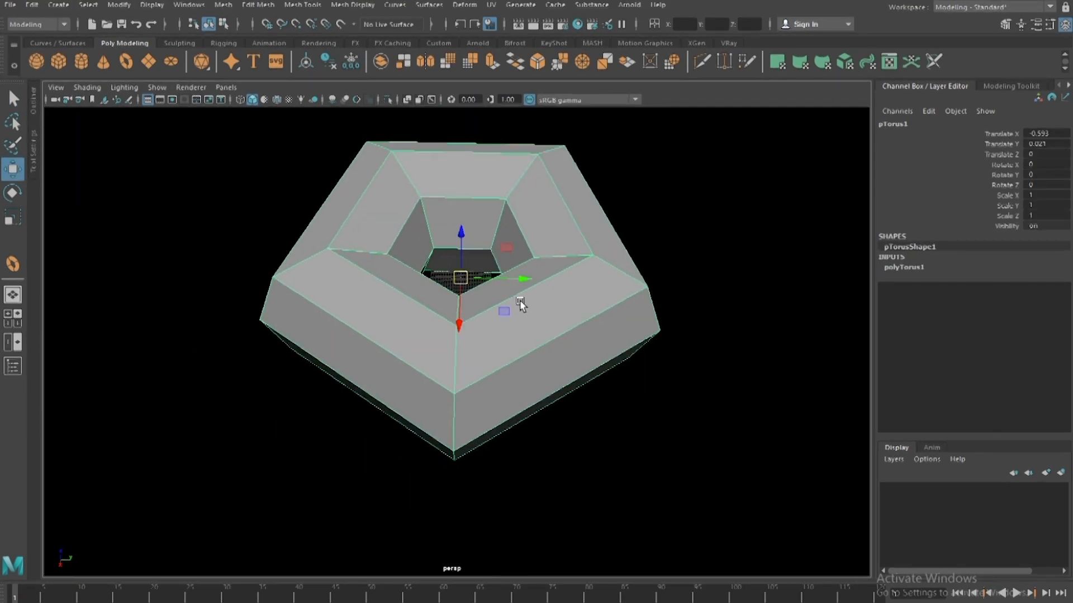
alt+drag(570, 335, 558, 298)
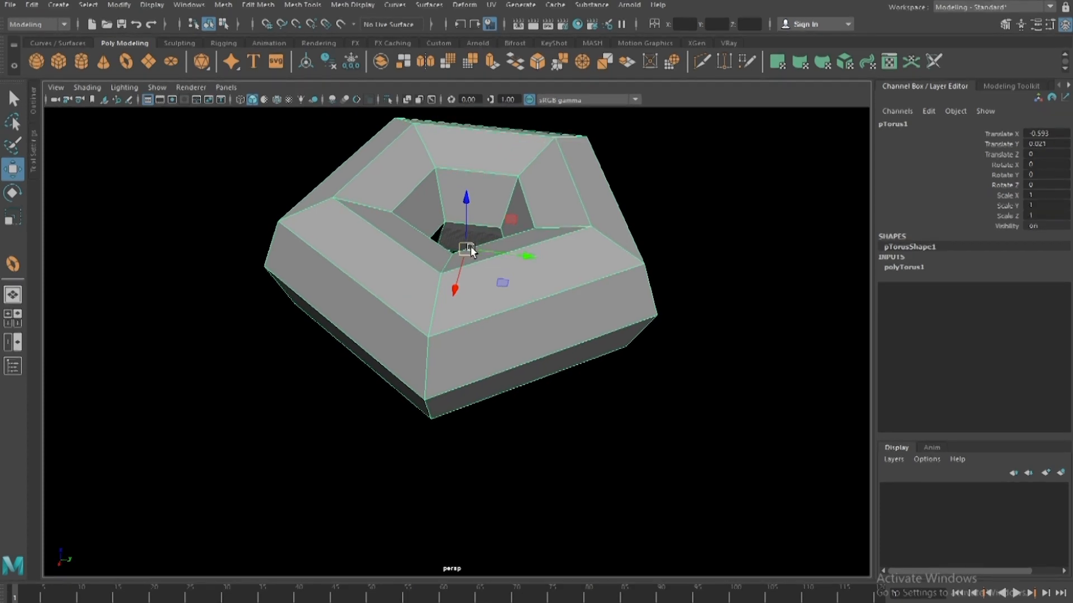
alt+drag(450, 407, 407, 383)
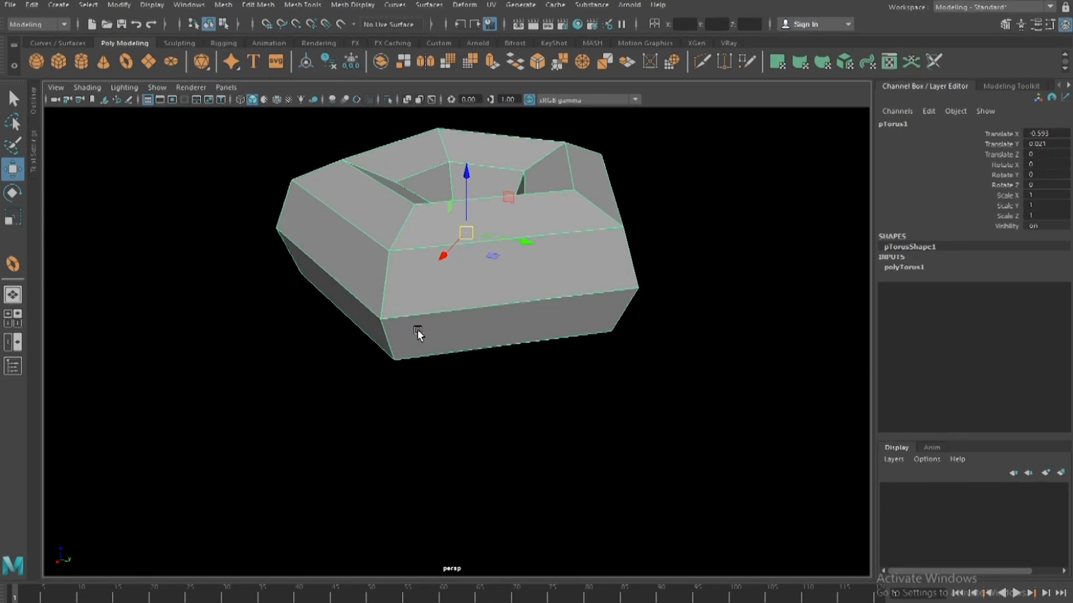
alt+middle_drag(416, 333, 426, 363)
alt+right_drag(425, 363, 457, 327)
alt+middle_drag(457, 327, 461, 334)
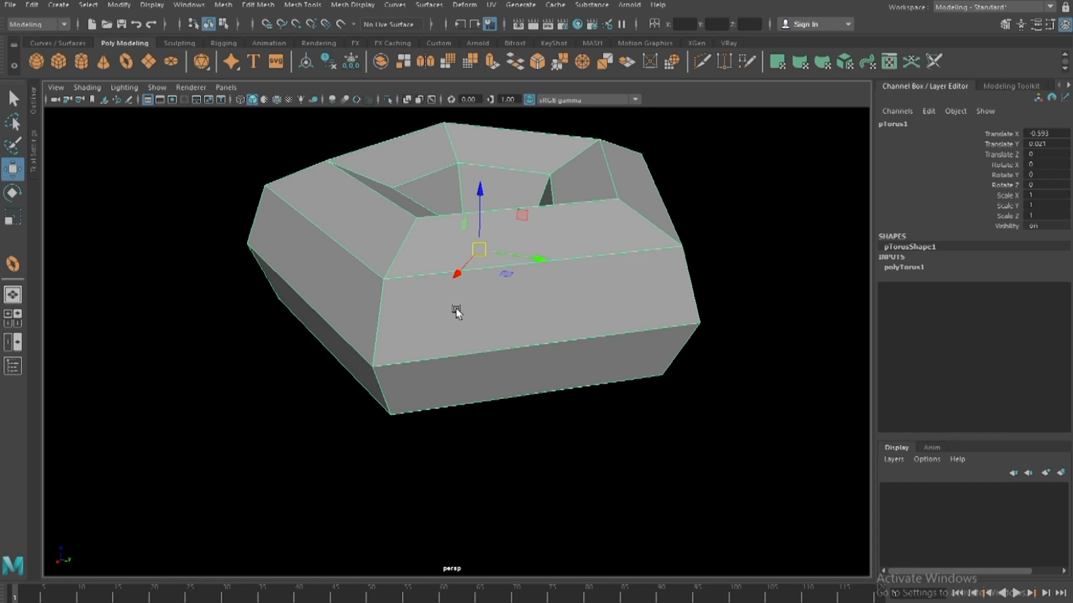
key(d)
key(v)
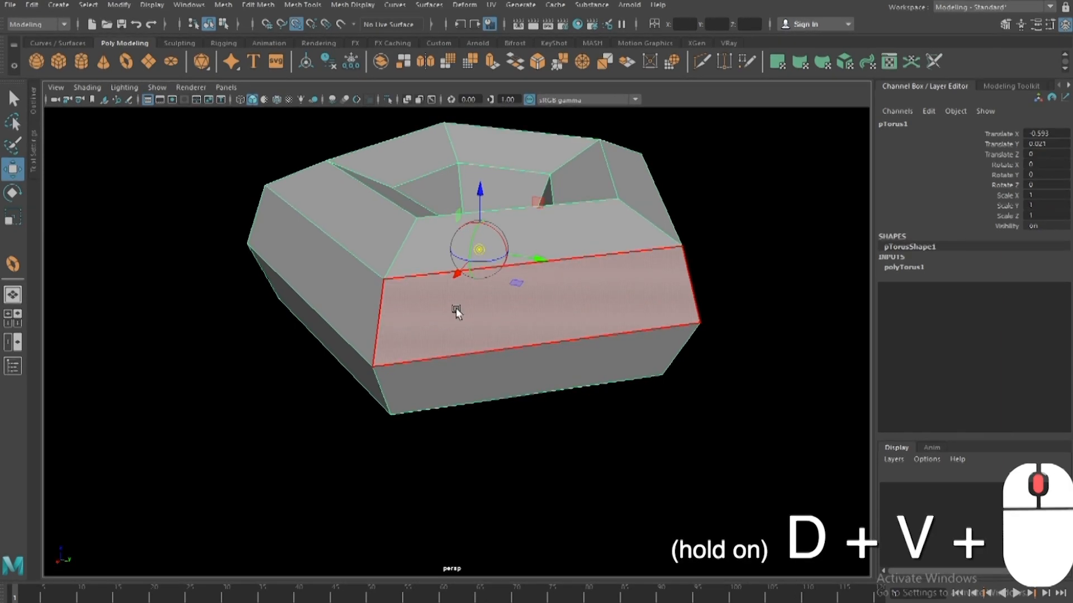
drag(481, 251, 420, 447)
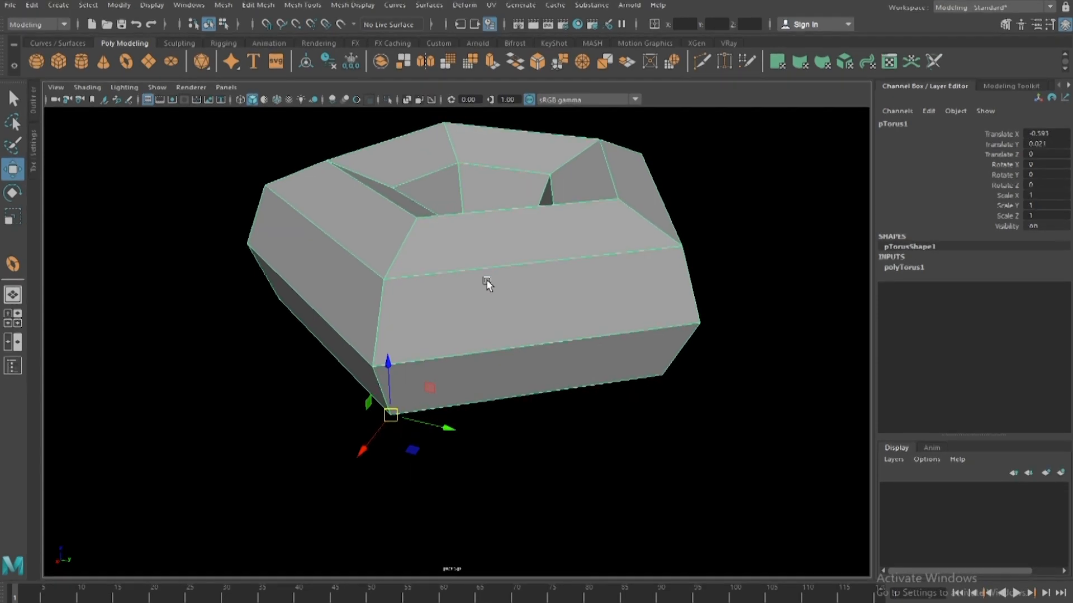
- Snap the torus's pivot to a lowest corner vertex on its underside
alt+drag(391, 285, 324, 245)
alt+middle_drag(324, 246, 442, 240)
scroll(442, 239, up, 2)
alt+drag(442, 236, 411, 335)
key(d)
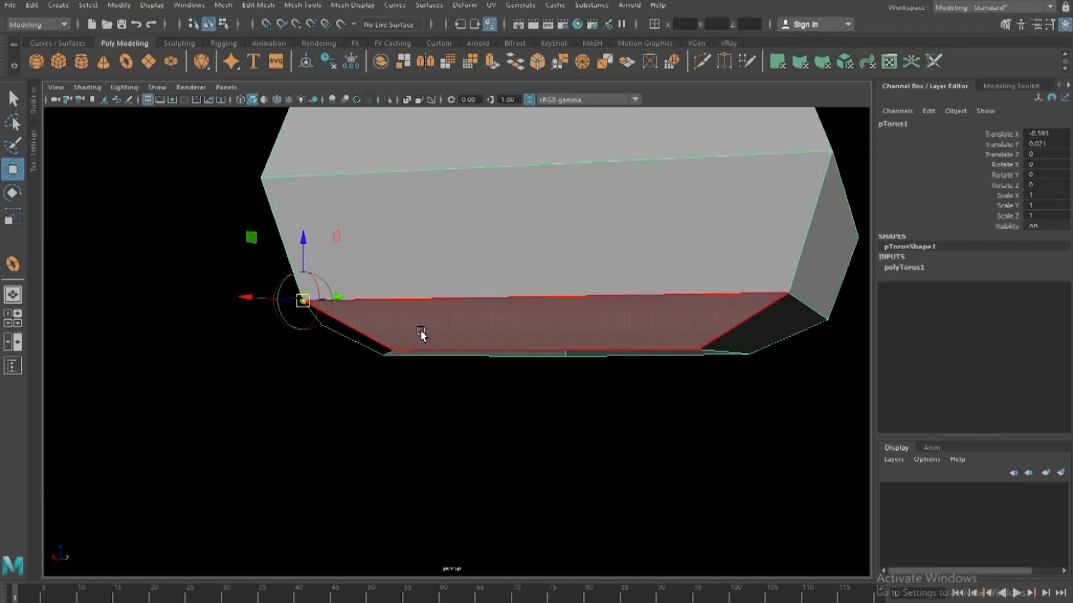
key(v)
drag(303, 302, 393, 351)
scroll(493, 425, up, 2)
mouse_move(491, 394)
alt+mouse_down()
mouse_move(503, 371)
mouse_move(508, 392)
alt+mouse_up()
alt+drag(507, 398, 448, 393)
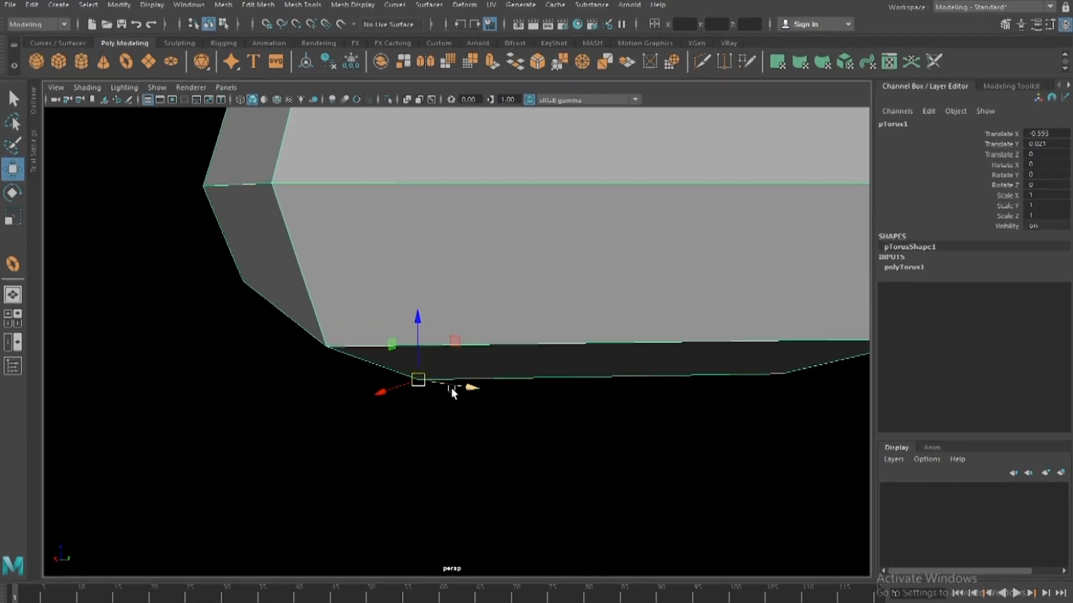
- Place the torus's base on the ground by setting its world Z move position to 0
click(1006, 25)
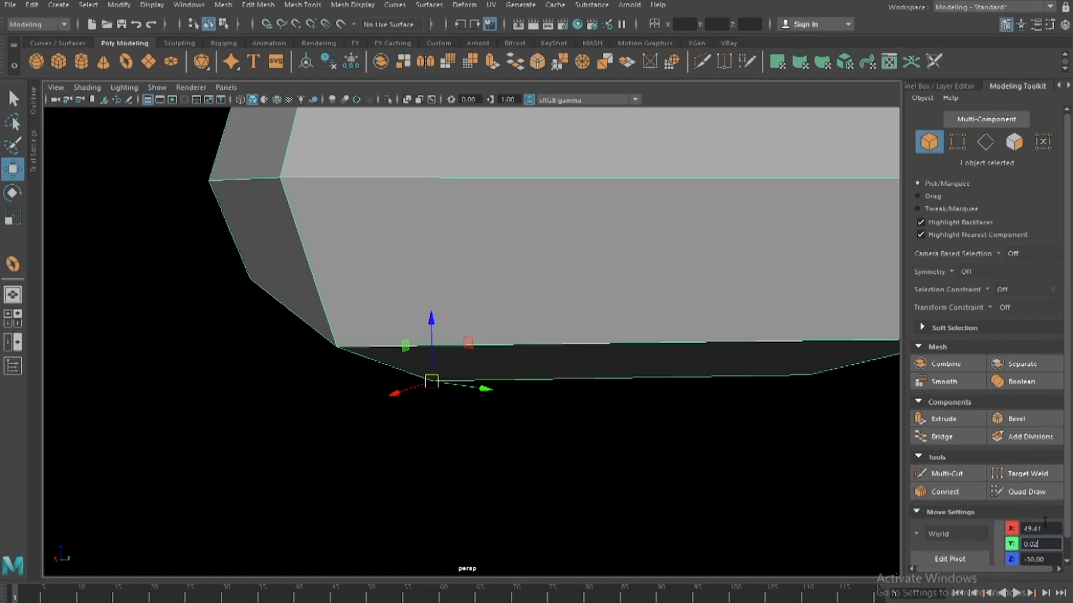
click(1041, 528)
click(1043, 559)
double_click(1039, 558)
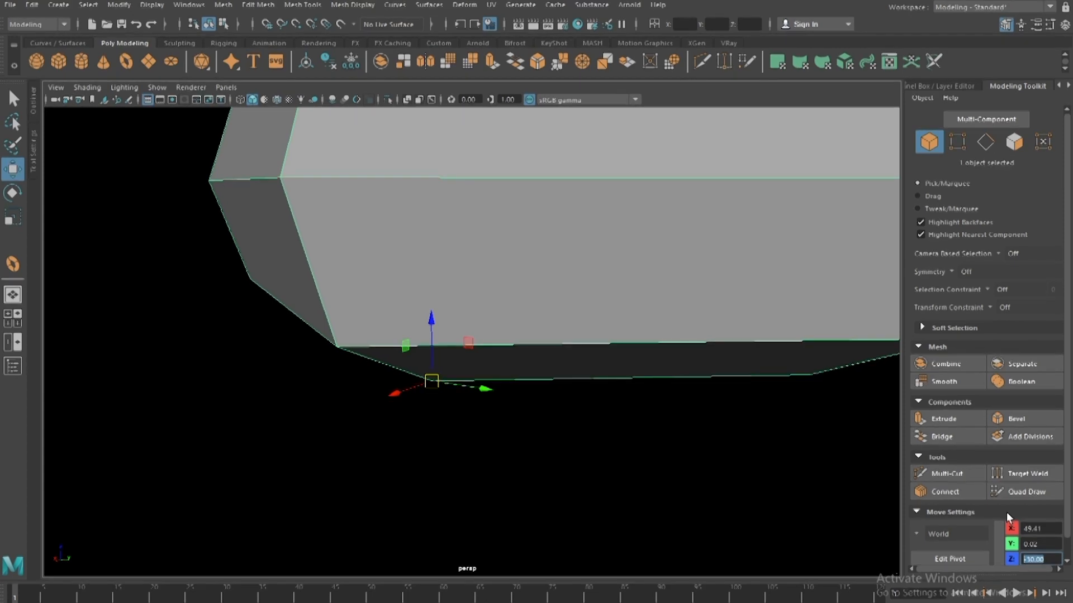
text(0)
key(Return)
- Center the torus's pivot on the object
alt+drag(551, 323, 483, 340)
scroll(484, 341, up, 8)
scroll(548, 271, down, 6)
alt+drag(548, 271, 591, 313)
key(d)
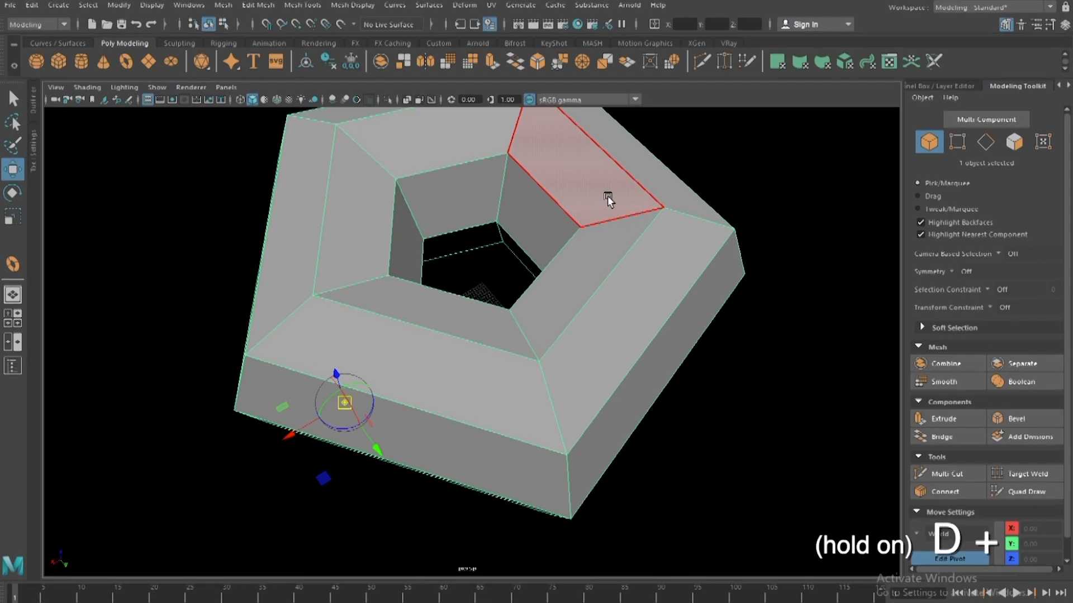
click(608, 200)
right_drag(609, 200, 616, 234)
- Display the torus as a smoothed mesh and view its ring shape from the side and above
scroll(581, 277, down, 4)
alt+drag(533, 289, 421, 304)
alt+drag(509, 208, 515, 314)
key(3)
alt+drag(548, 277, 397, 161)
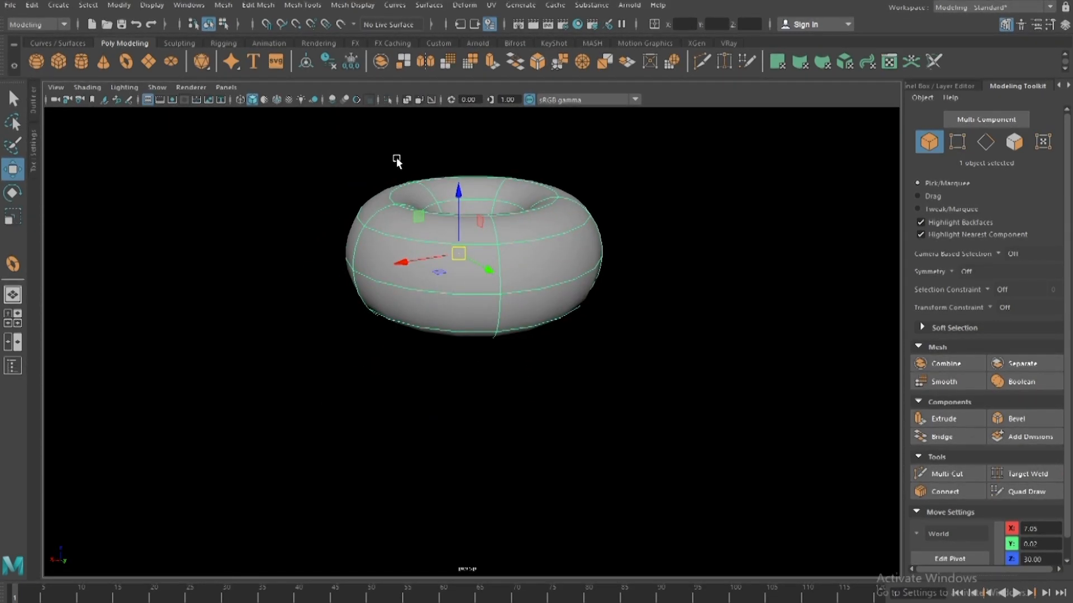
alt+drag(551, 232, 631, 280)
scroll(595, 282, down, 2)
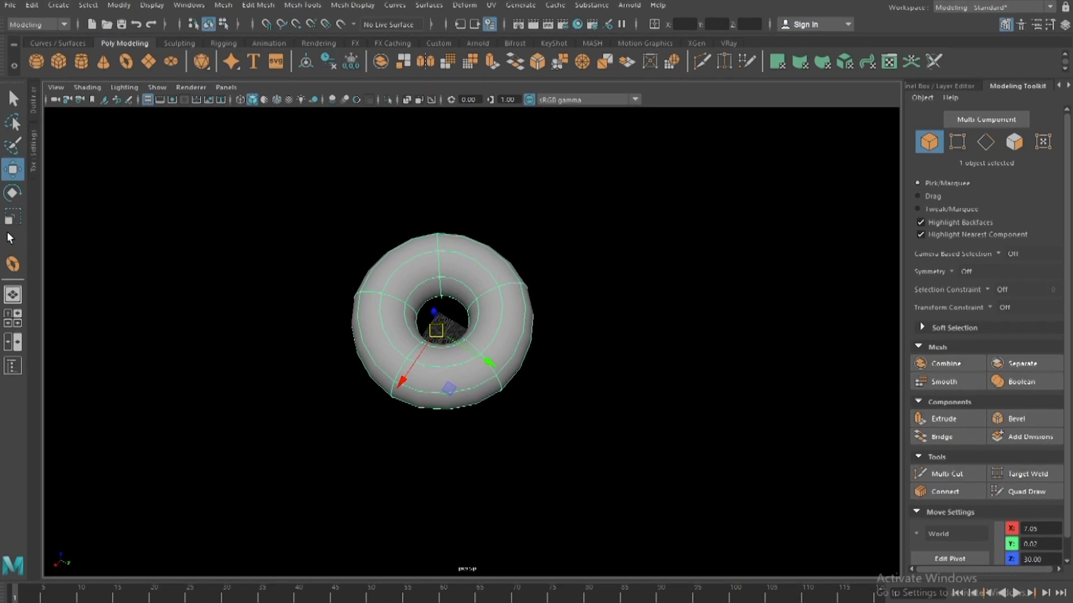
- Rename the torus as Torus01_original in the scene's object list
click(12, 366)
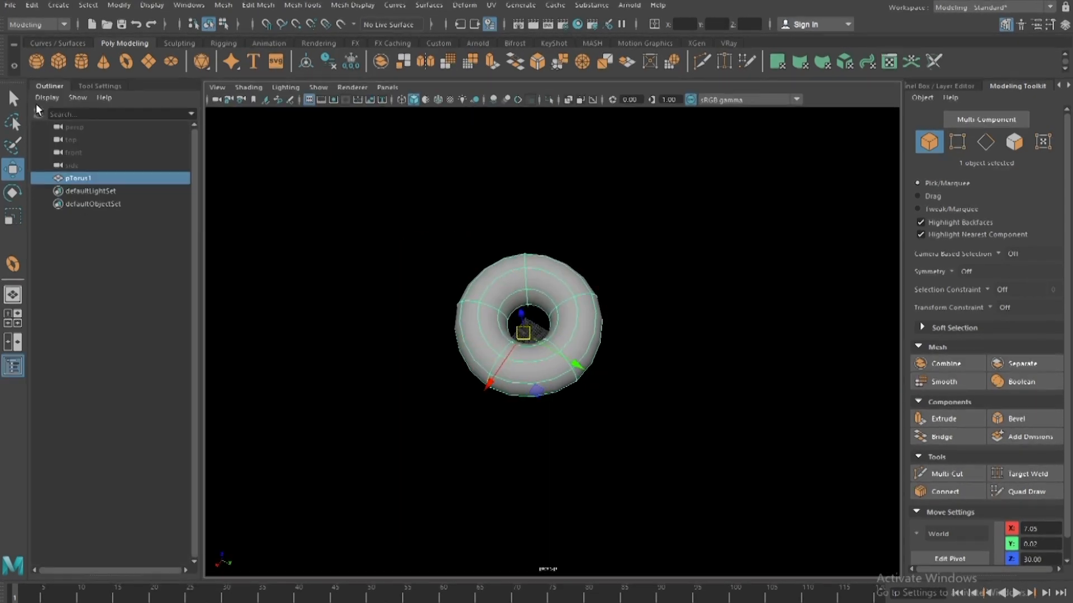
double_click(78, 179)
text(T)
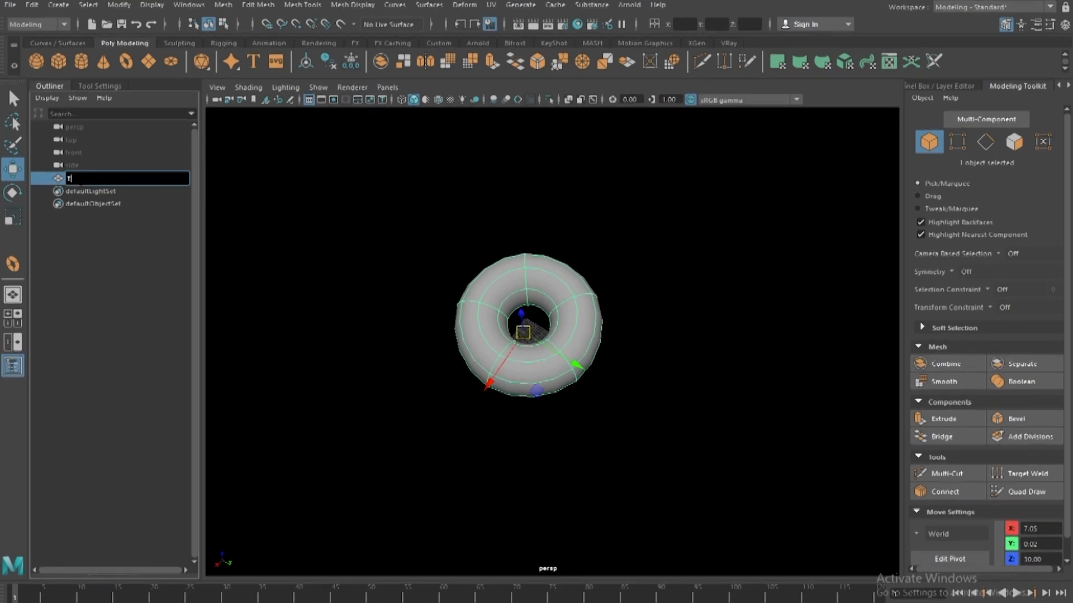
text(orus01)
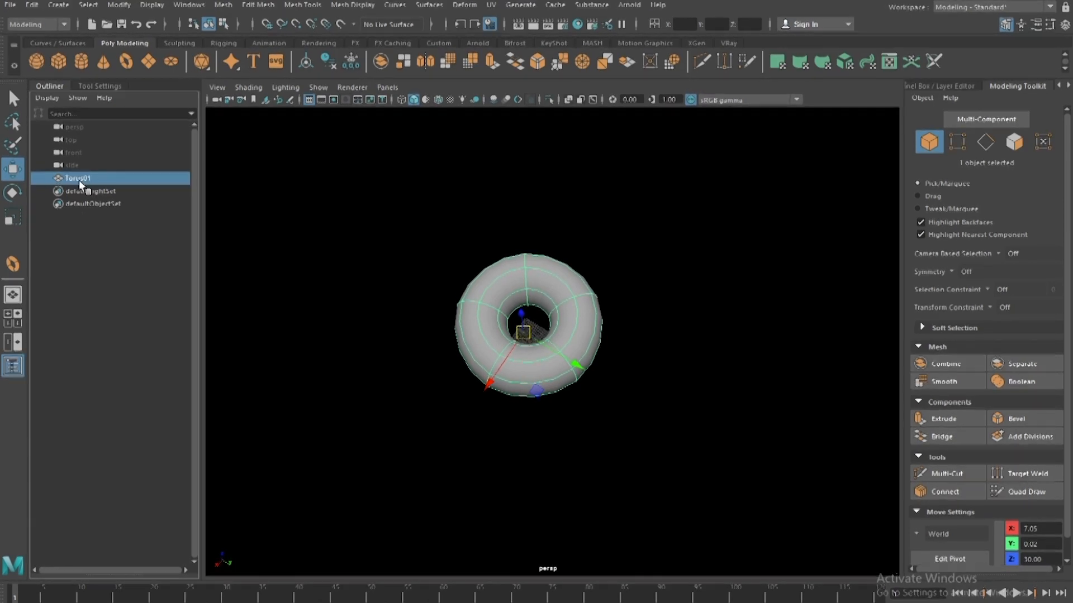
text(_or)
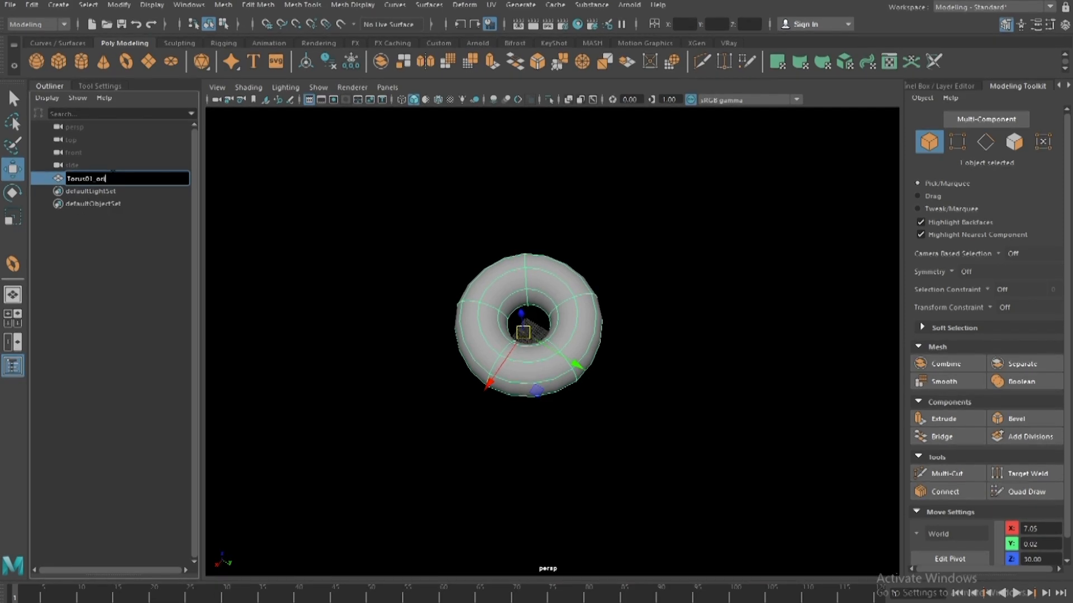
text(iginal)
key(Return)
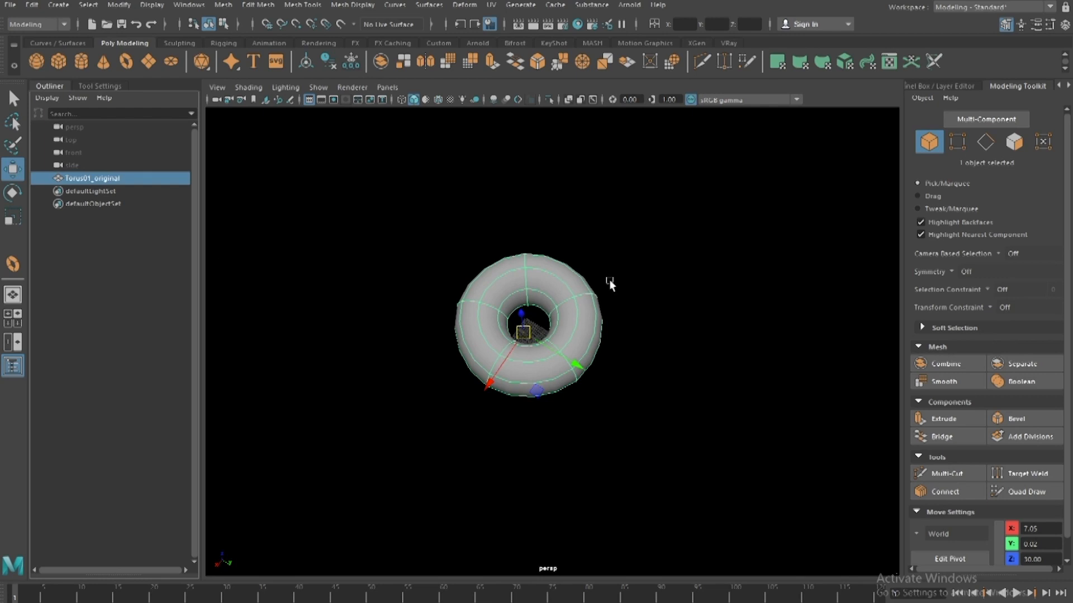
- Duplicate the torus and move the copy along the Y axis to about 231.95
scroll(591, 294, down, 4)
alt+middle_drag(605, 288, 566, 251)
alt+drag(565, 252, 594, 259)
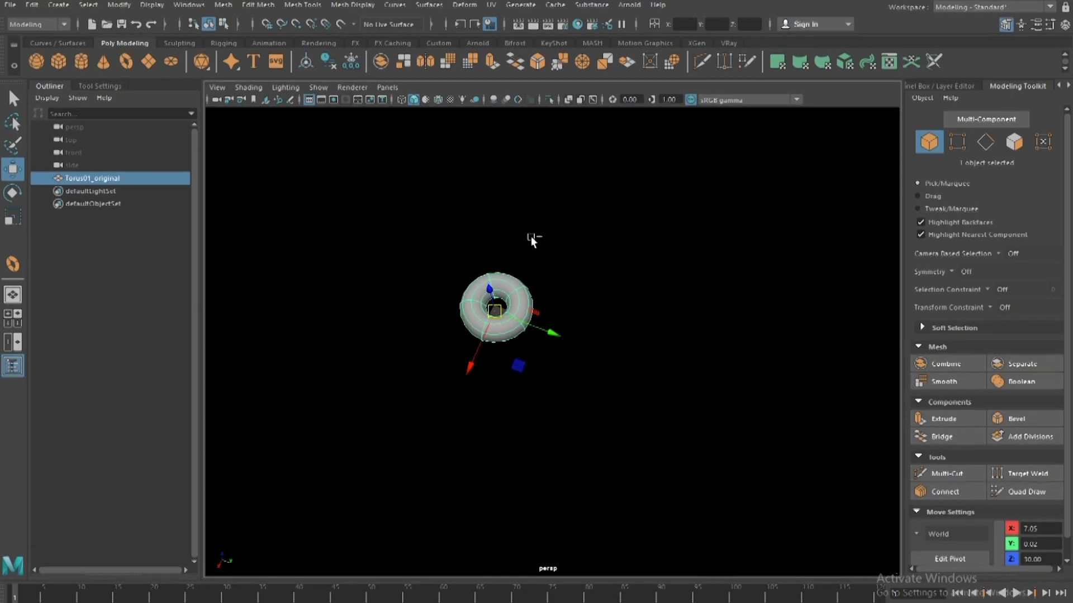
key(ctrl+d)
drag(567, 335, 689, 391)
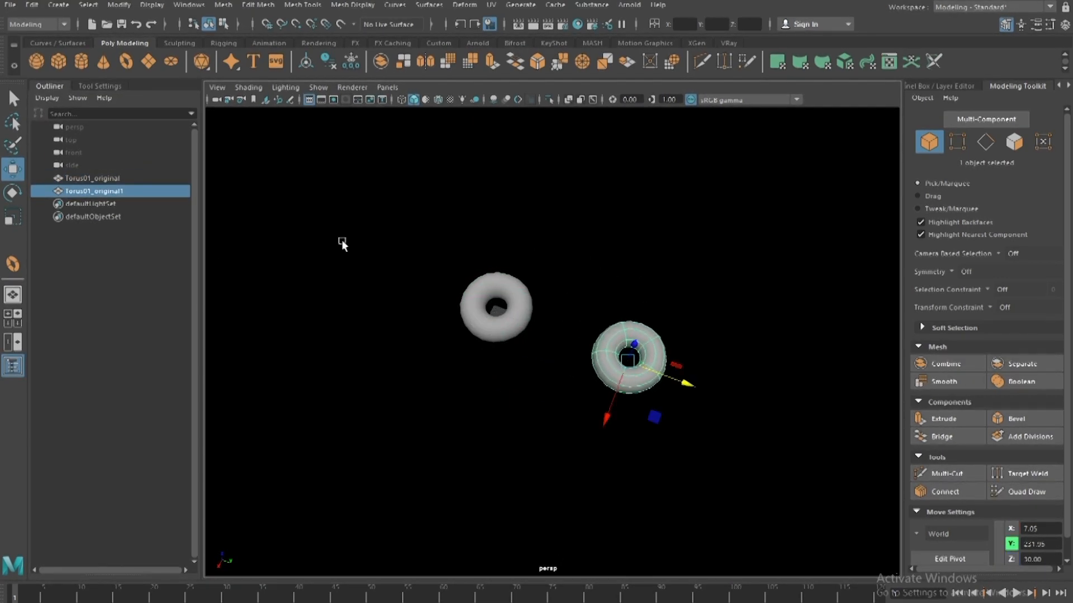
- Rename the duplicated torus as Torus01 and clear the selection
double_click(119, 191)
drag(126, 192, 100, 192)
key(BackSpace)
key(BackSpace)
key(BackSpace)
key(Return)
click(618, 297)
scroll(606, 286, up, 4)
alt+drag(606, 285, 575, 302)
scroll(575, 301, up, 2)
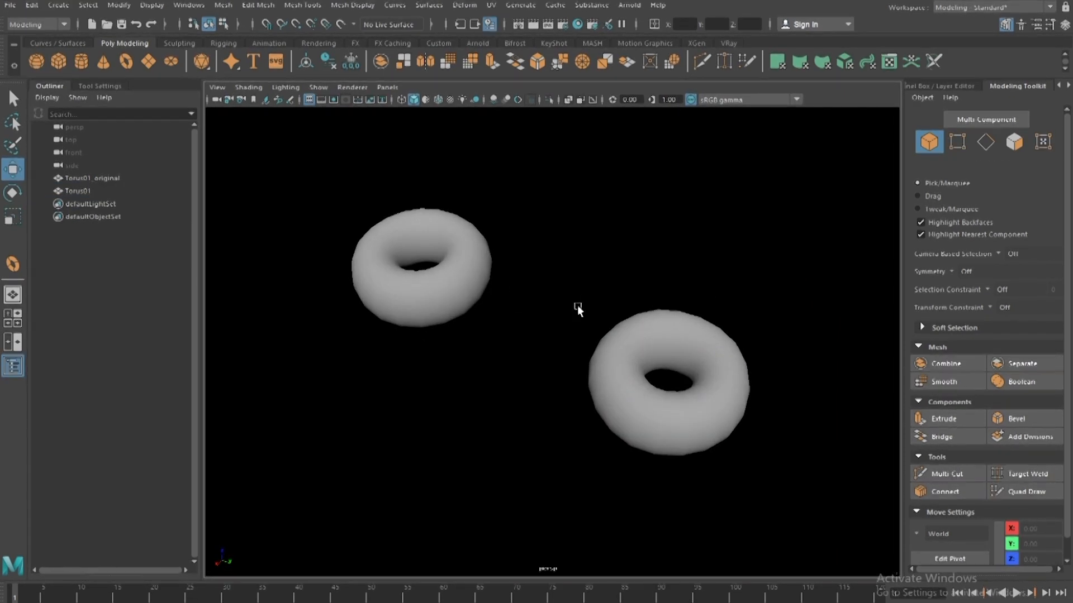
- Compare the construction inputs of the Torus01 copy and the original torus
click(632, 369)
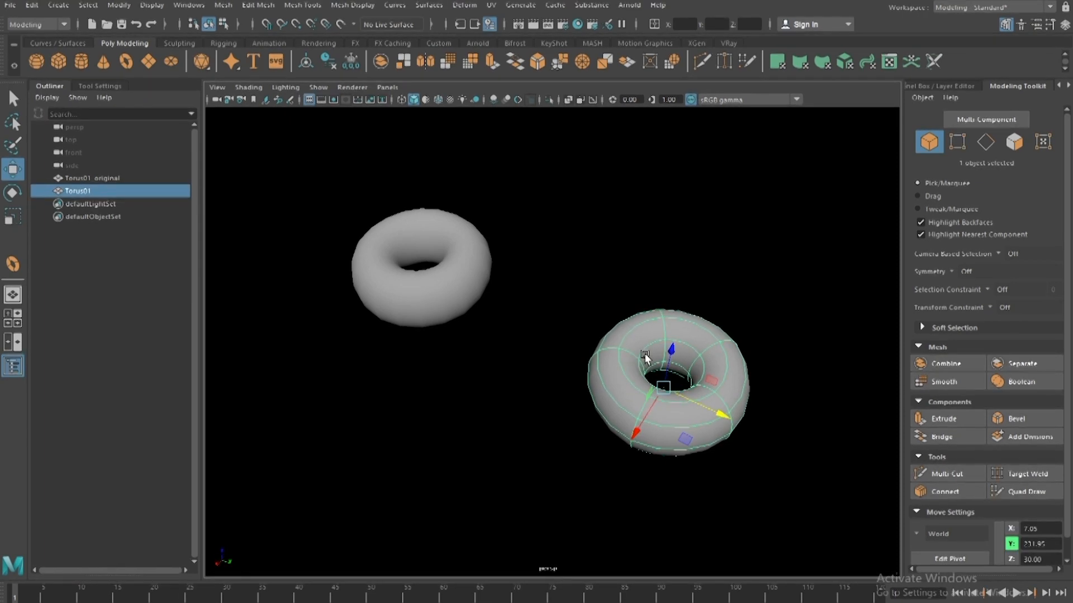
click(1065, 24)
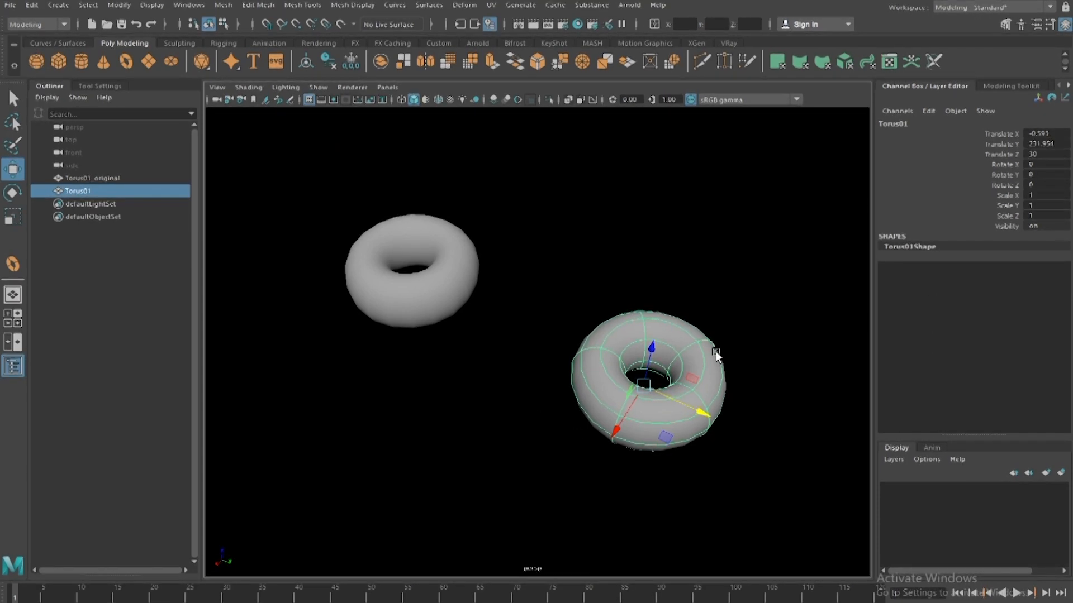
click(469, 236)
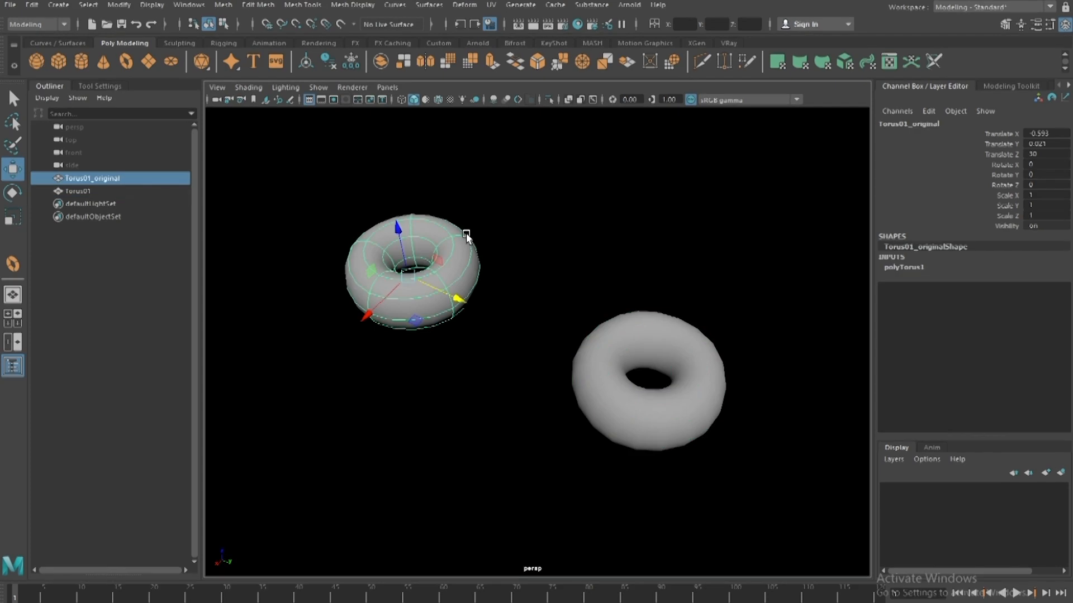
- Try a section radius of 74 on the original torus, undo the change and clear the selection
click(913, 270)
drag(1033, 287, 1057, 288)
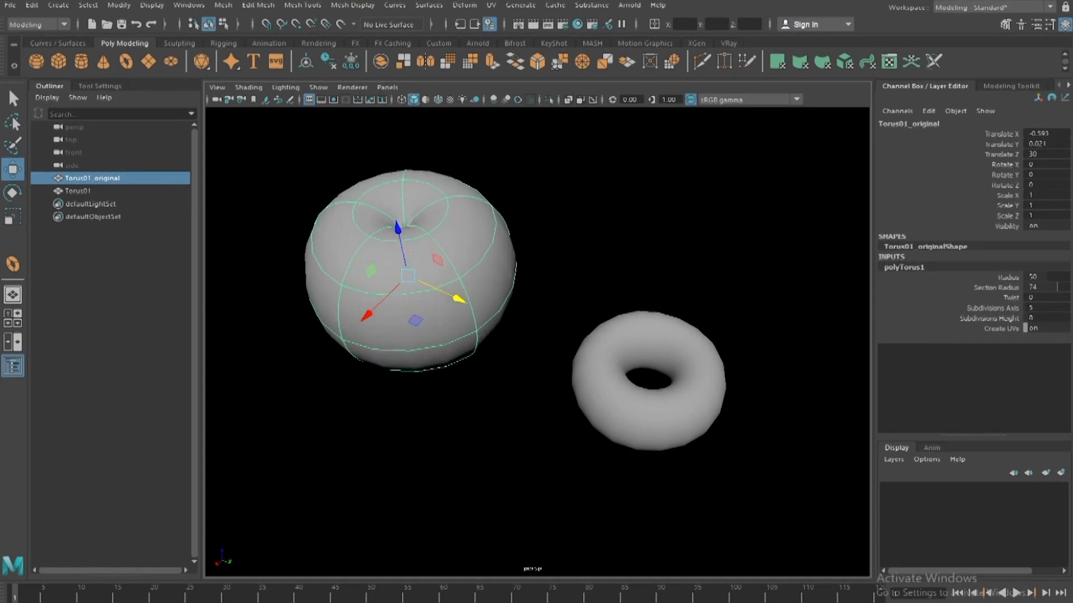
key(ctrl+z)
click(555, 317)
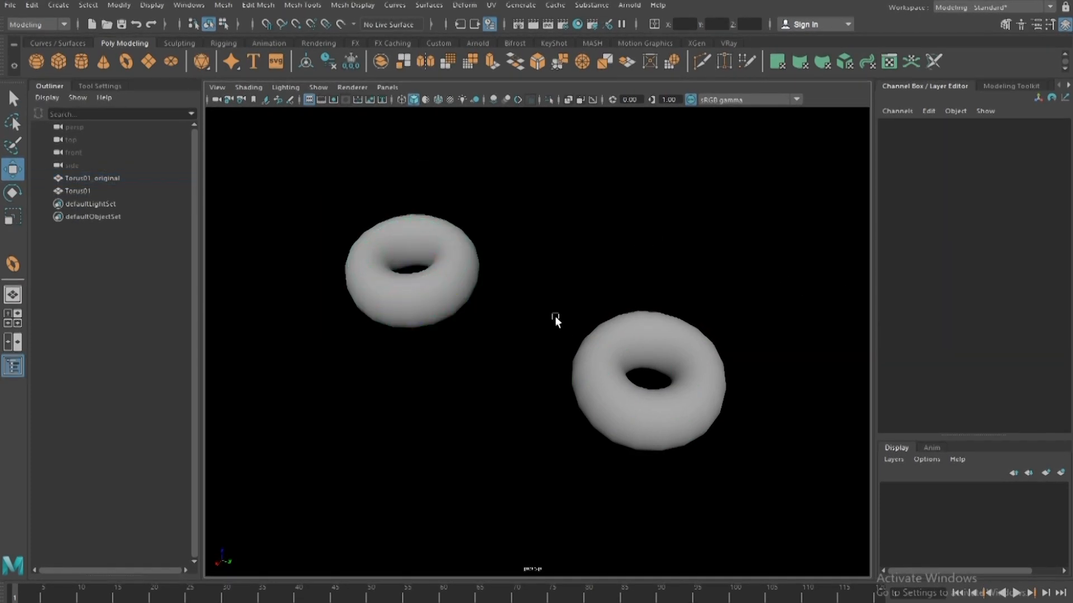
- Turn on wireframe over the shaded display and select the duplicate Torus01 for editing
click(449, 263)
scroll(514, 295, down, 3)
alt+drag(480, 279, 514, 293)
alt+middle_drag(514, 293, 430, 260)
click(534, 284)
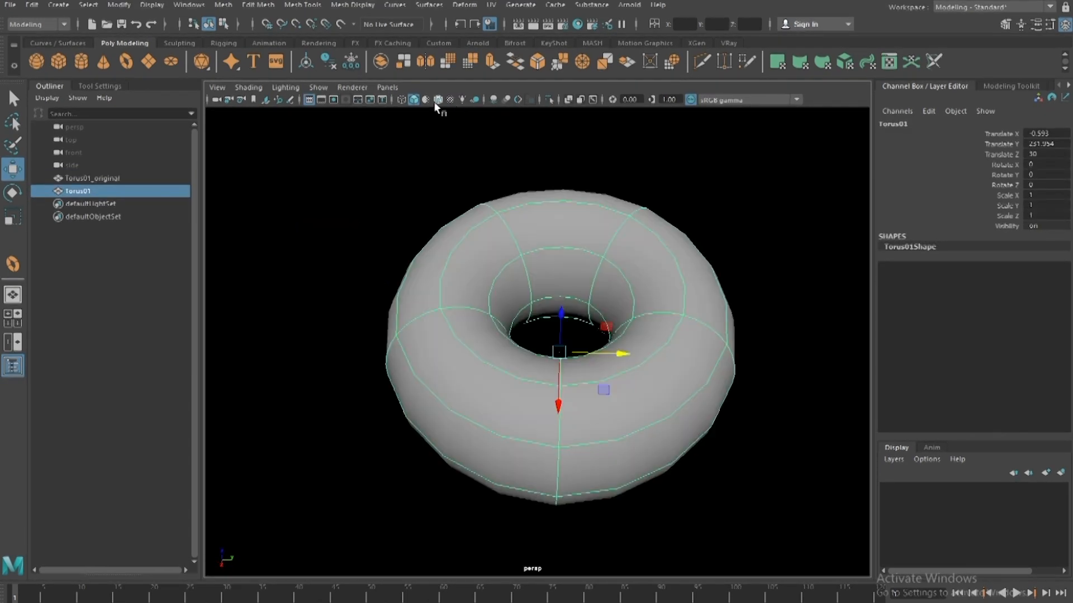
click(438, 100)
click(754, 334)
mouse_move(752, 336)
alt+mouse_down()
mouse_move(737, 316)
mouse_move(722, 326)
alt+mouse_up()
click(646, 323)
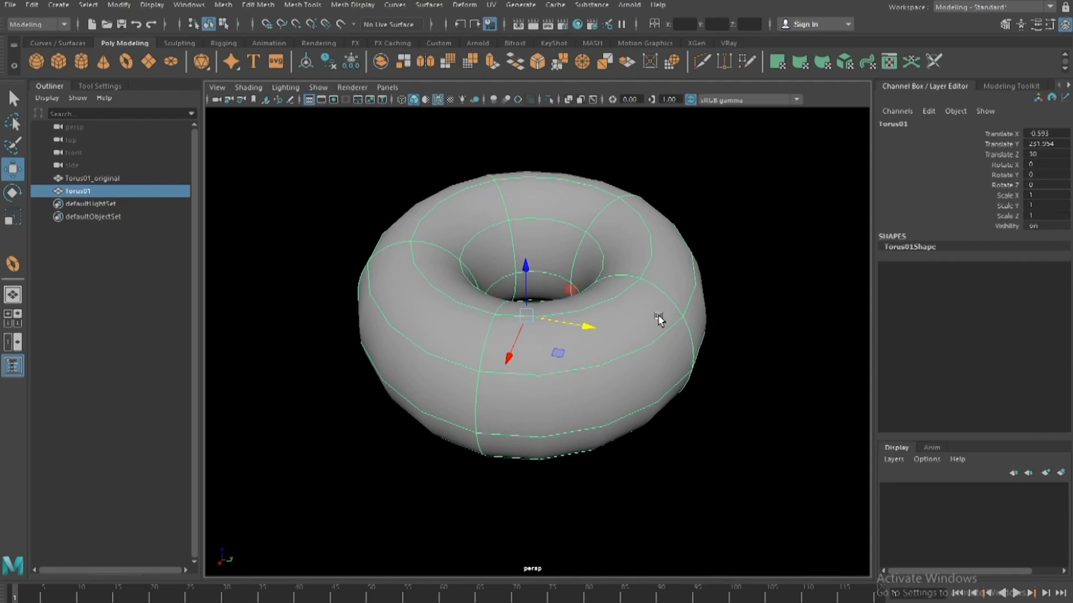
alt+drag(659, 311, 694, 283)
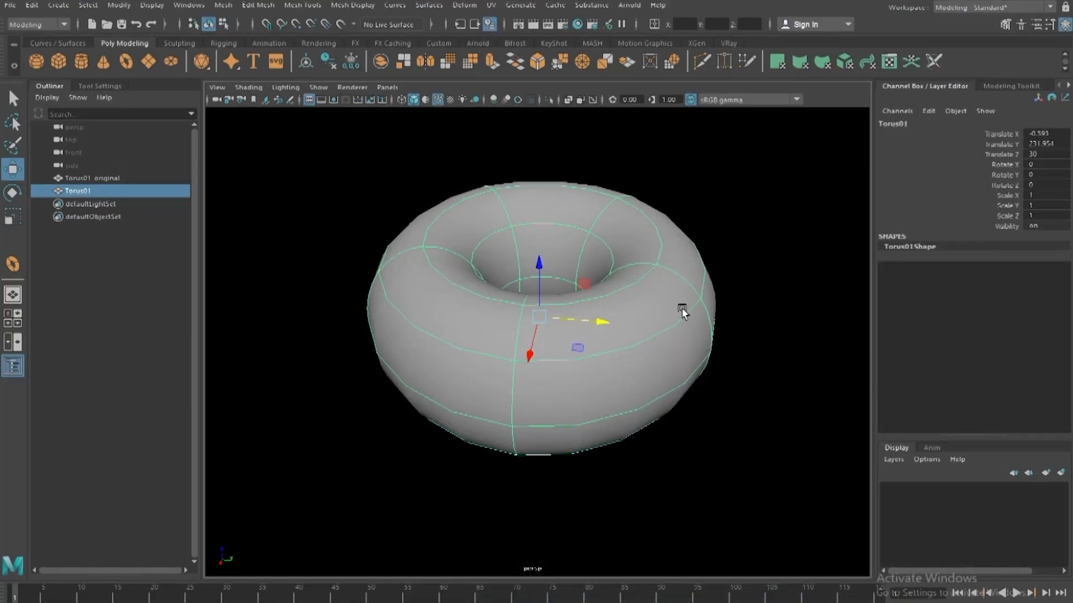
- Return Torus01 to the unsmoothed display and insert an edge loop around the upper half of its outer side
mouse_move(682, 307)
alt+mouse_down()
mouse_move(653, 300)
mouse_move(713, 276)
mouse_move(675, 302)
alt+mouse_up()
click(712, 298)
click(705, 291)
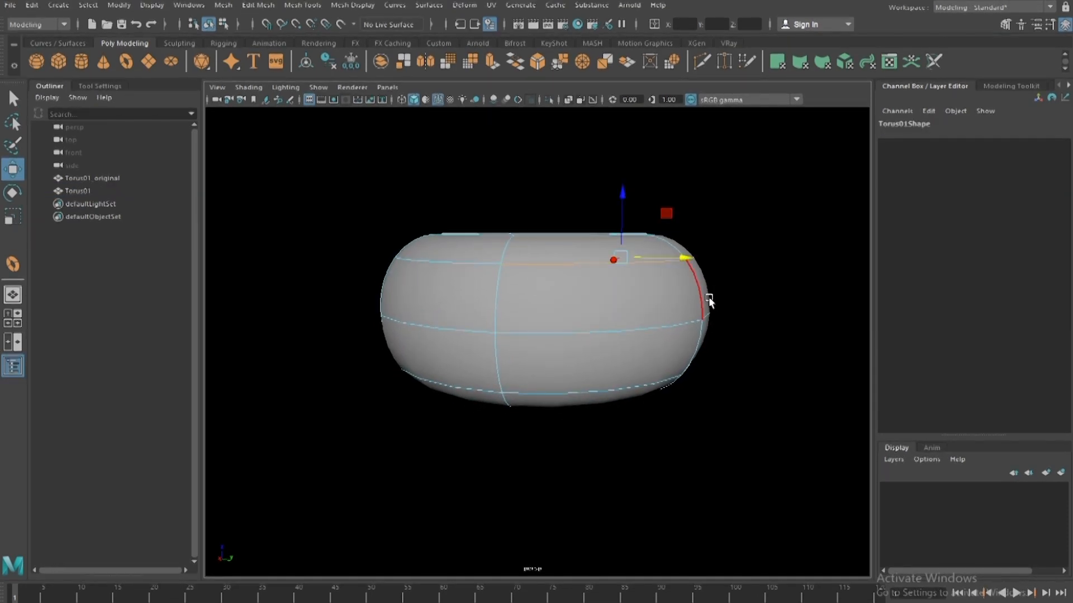
click(625, 307)
key(1)
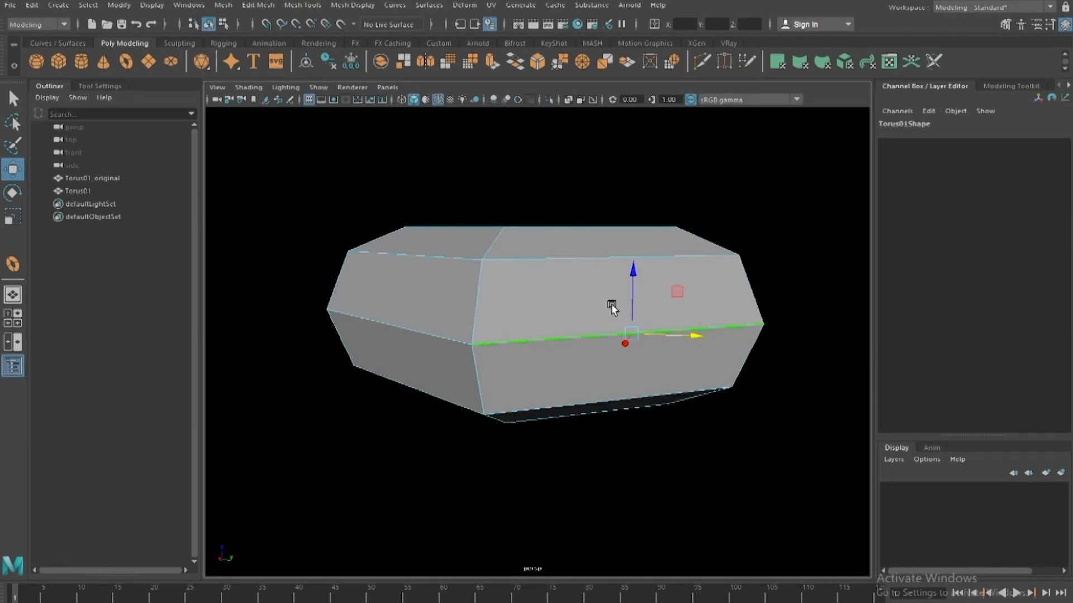
shift+right_click(544, 300)
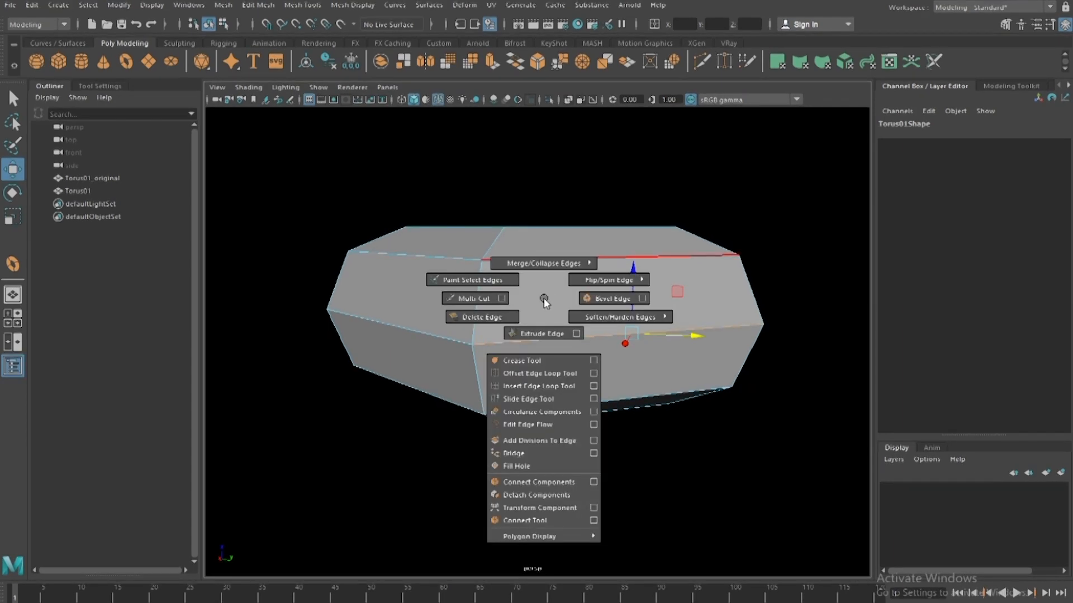
click(542, 387)
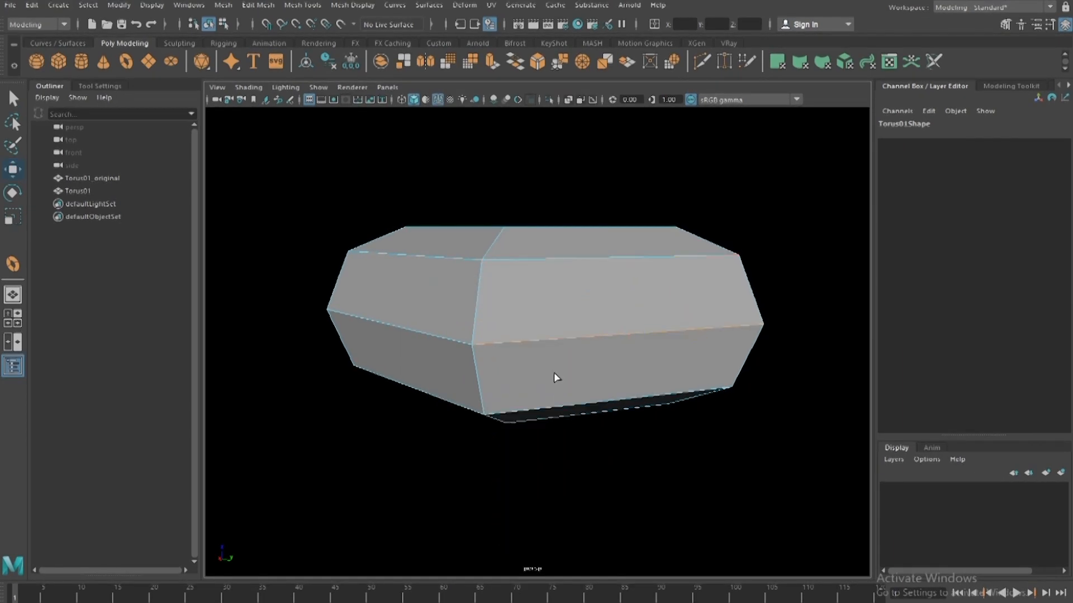
click(749, 290)
- Display Torus01 as a smoothed mesh and inspect the upper part of its outer side closely
key(3)
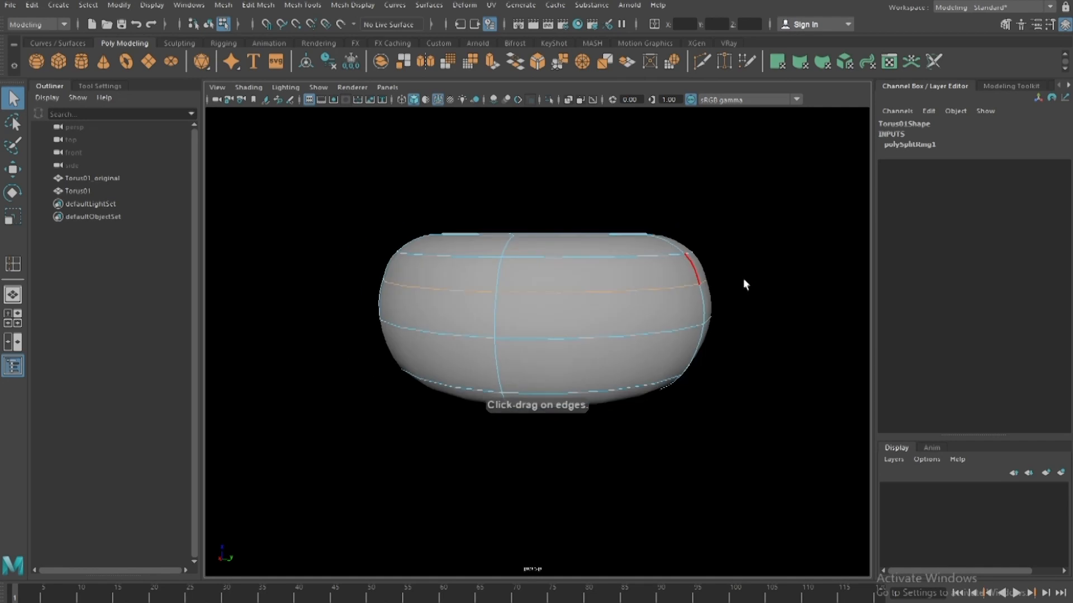
alt+middle_drag(527, 299, 590, 297)
scroll(577, 296, up, 3)
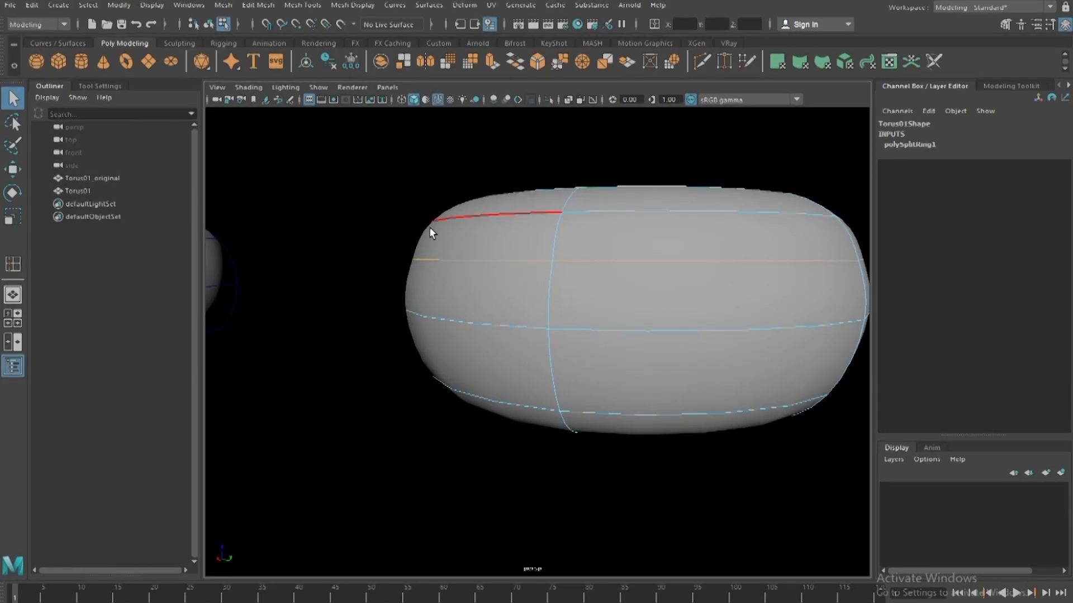
- Try inserting five more edge loops around Torus01, across its outer side and upper and lower curves, with the cage shown over the smoothed mesh
key(2)
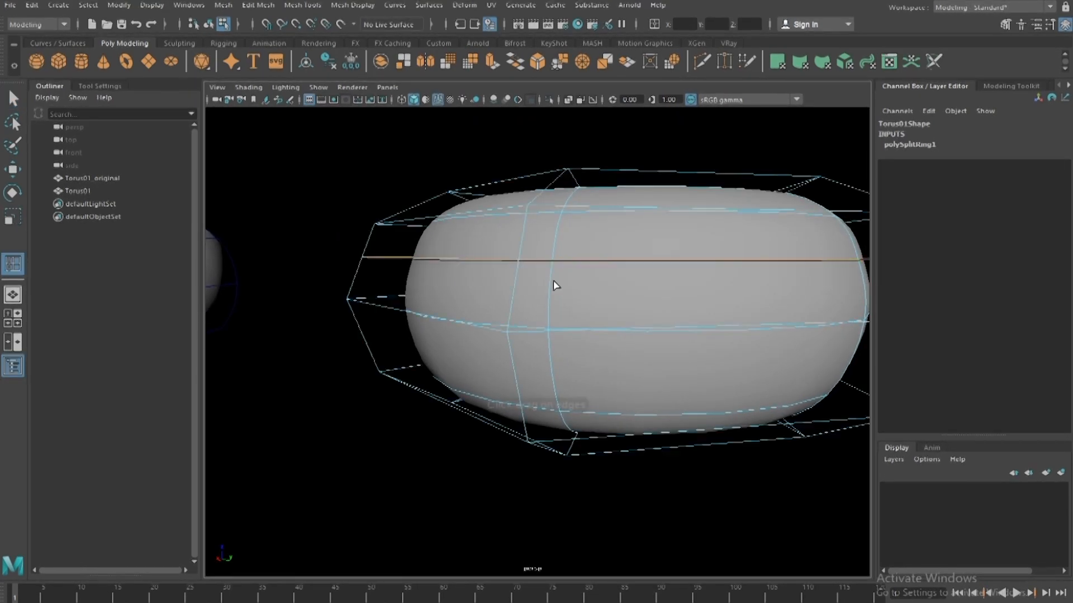
click(514, 299)
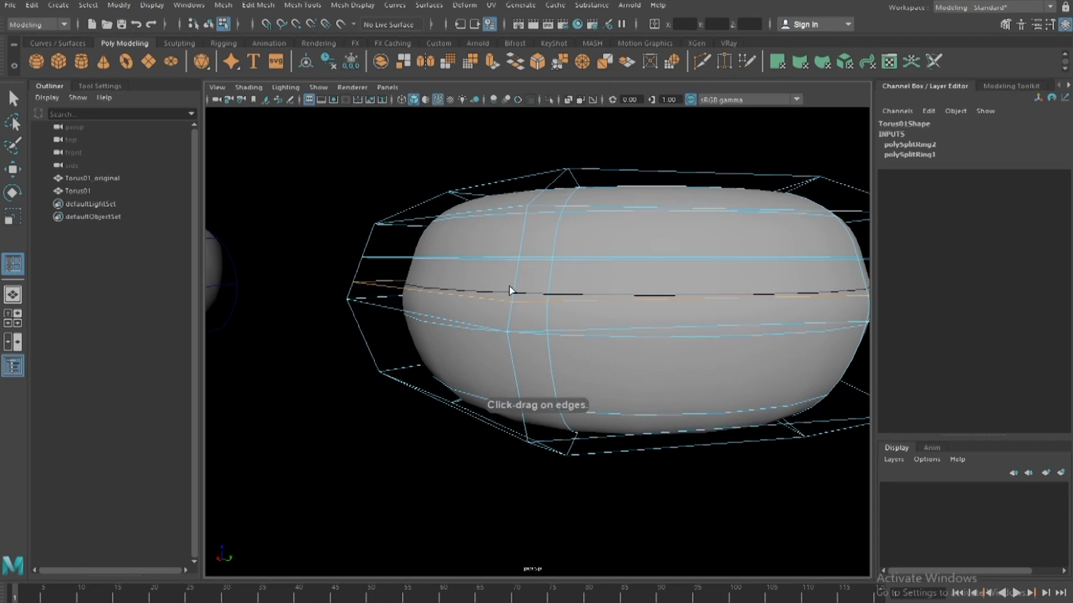
click(527, 231)
click(520, 234)
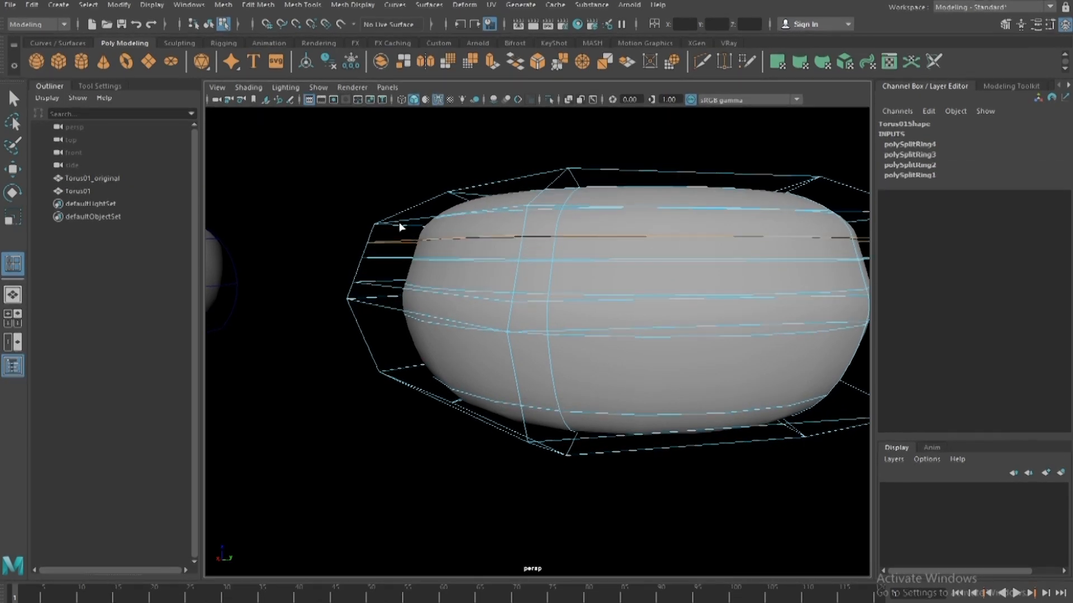
click(417, 211)
click(364, 338)
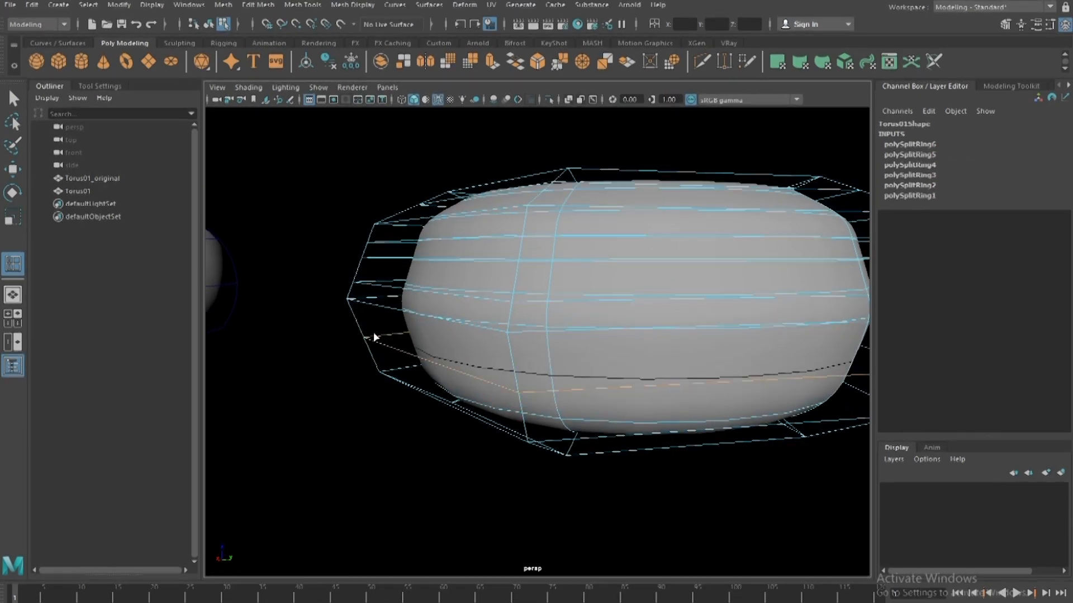
- Show only the smoothed Torus01 in object mode and inspect how the added loops affect its outer shape
key(q)
key(3)
right_drag(538, 197, 665, 132)
click(665, 132)
click(452, 216)
scroll(723, 404, down, 4)
alt+drag(723, 404, 684, 386)
scroll(709, 318, up, 4)
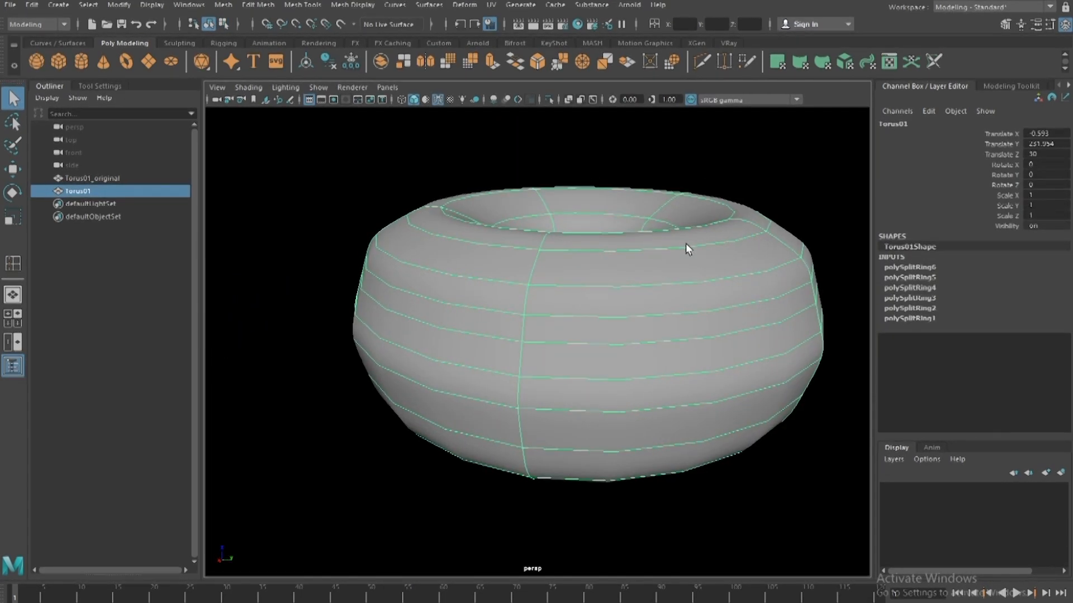
- Undo all the edge loops inserted in Torus01
key(ctrl+z)
key(ctrl+z)
key(ctrl+z)
key(ctrl+z)
key(ctrl+z)
key(ctrl+z)
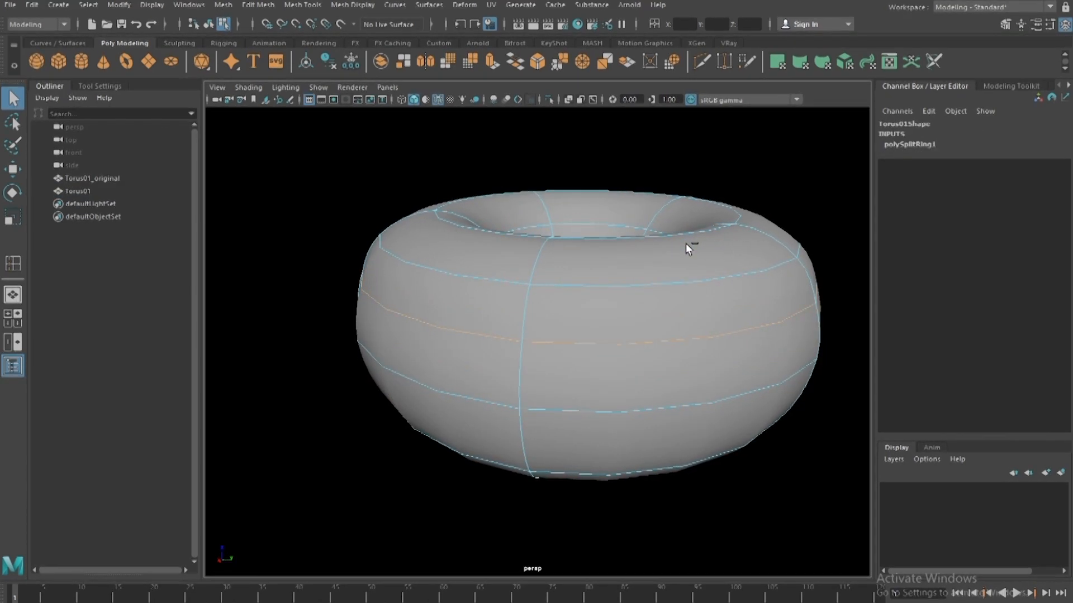
key(ctrl+z)
- Return Torus01 to object mode and convert its smooth mesh preview to polygons
scroll(658, 230, down, 2)
right_drag(645, 234, 709, 214)
alt+drag(719, 174, 660, 270)
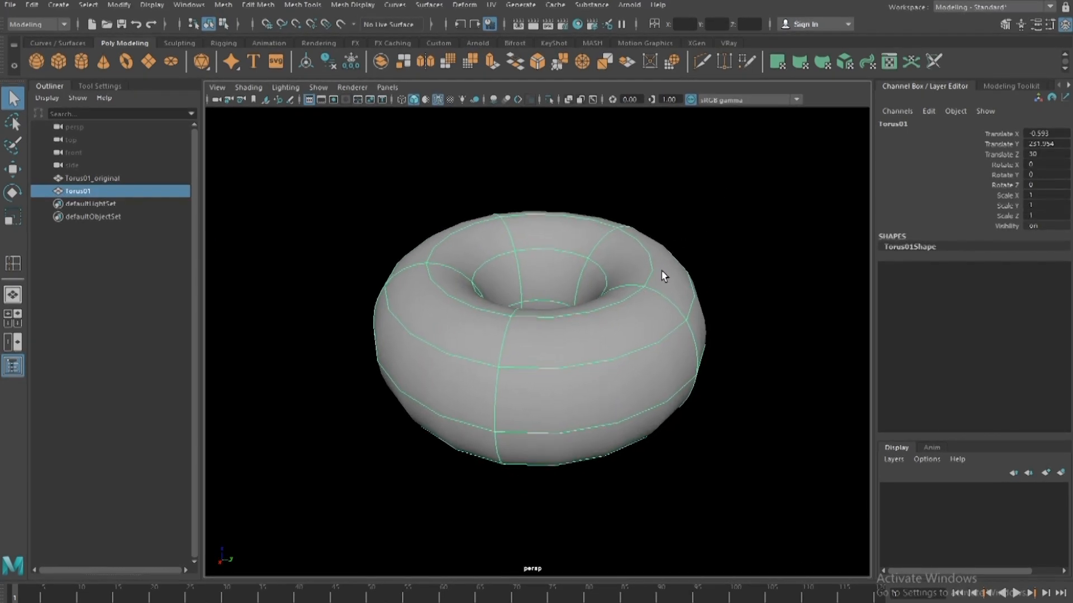
scroll(669, 272, up, 2)
key(w)
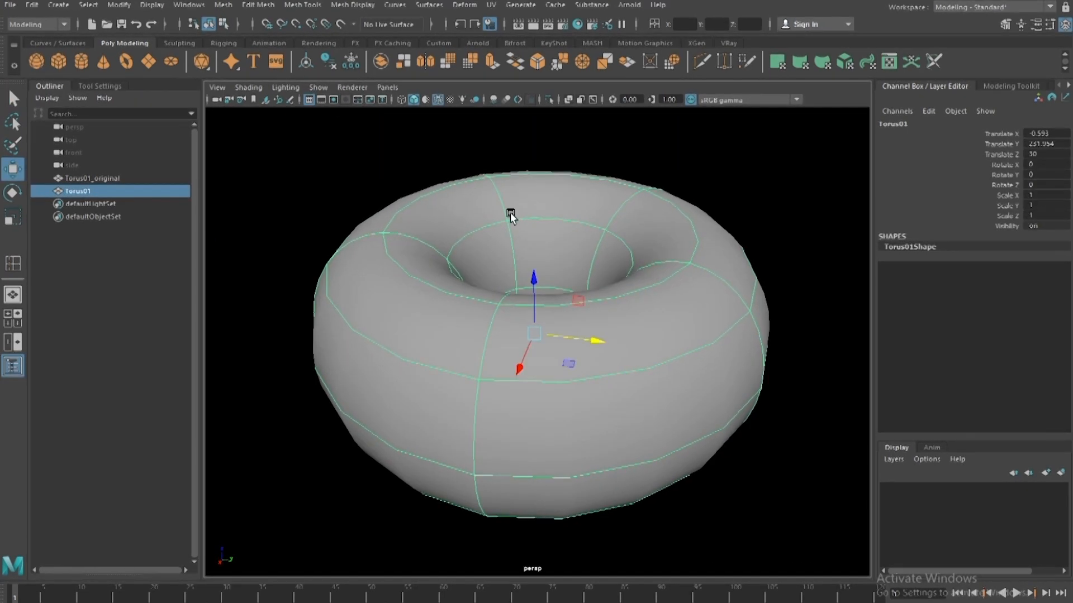
click(119, 5)
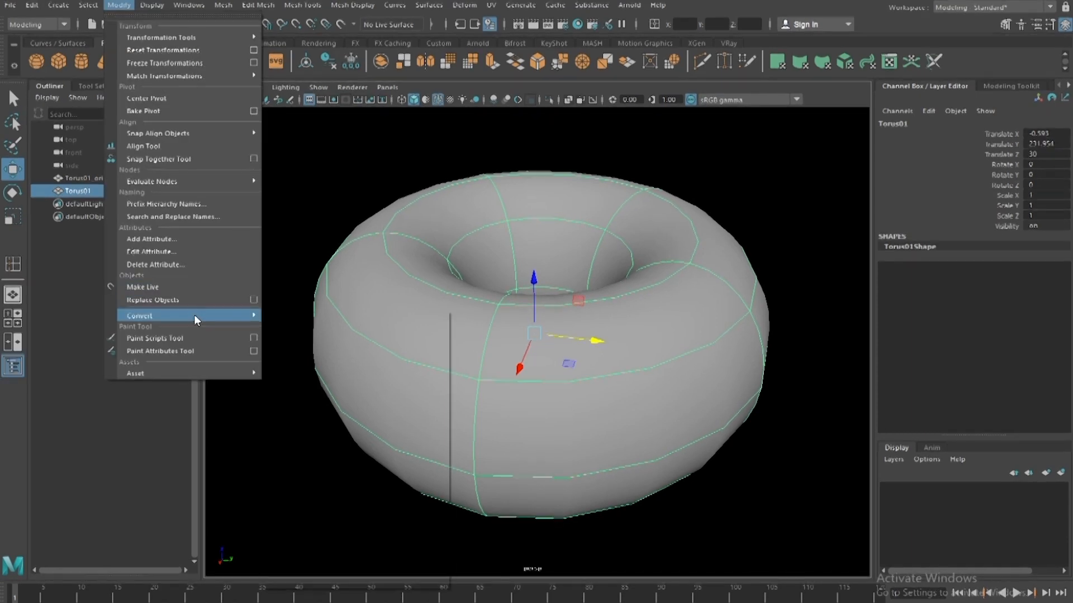
mouse_move(193, 315)
click(391, 366)
alt+drag(397, 357, 680, 242)
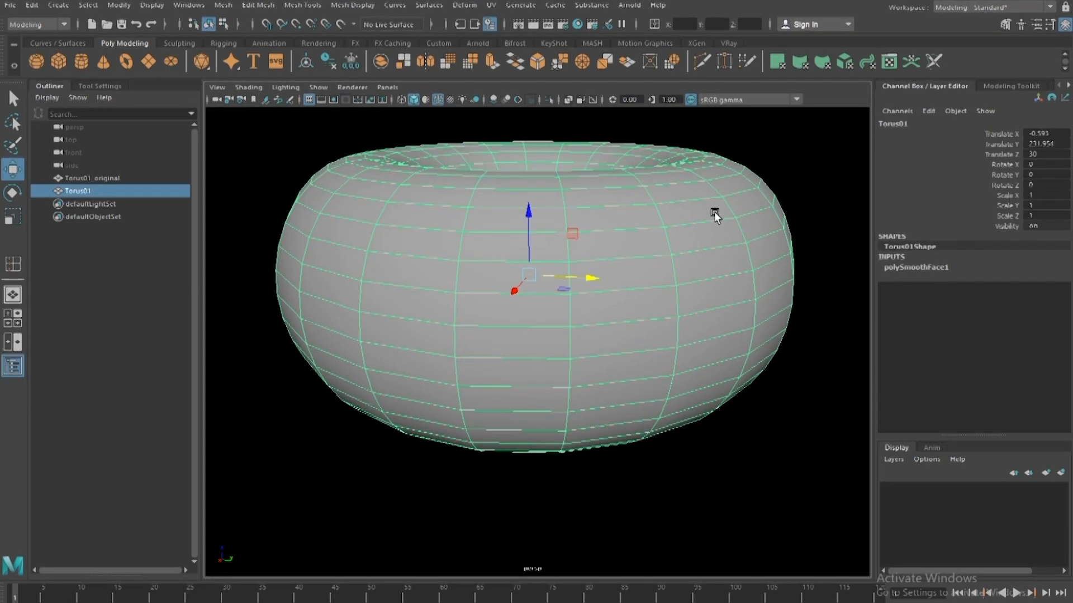
- Set the smoothing divisions of Torus01 to 1 and display it as a smoothed mesh
click(904, 267)
click(1045, 297)
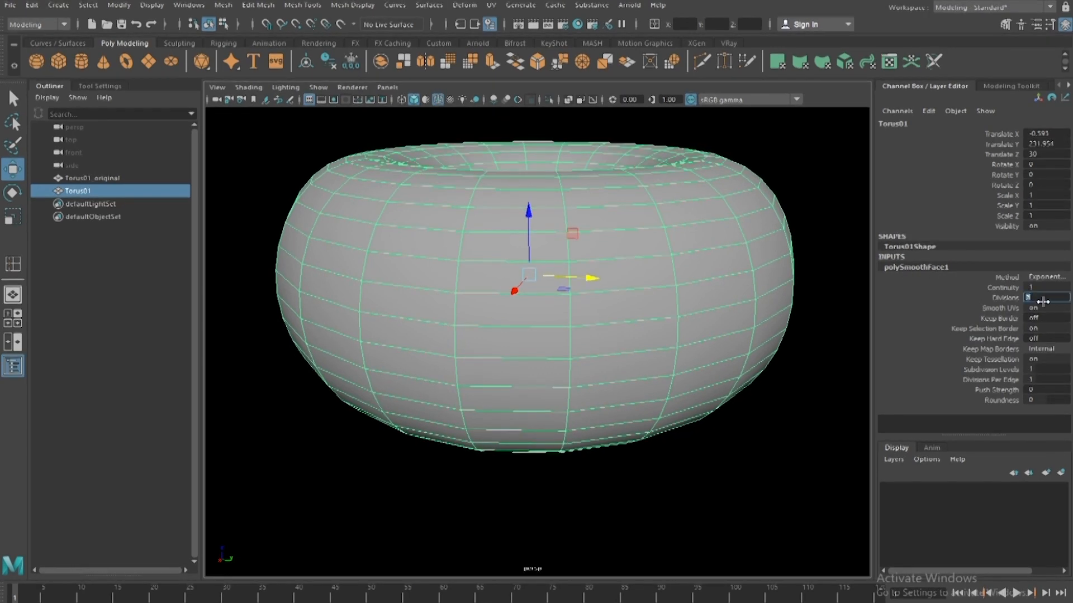
text(1)
key(Return)
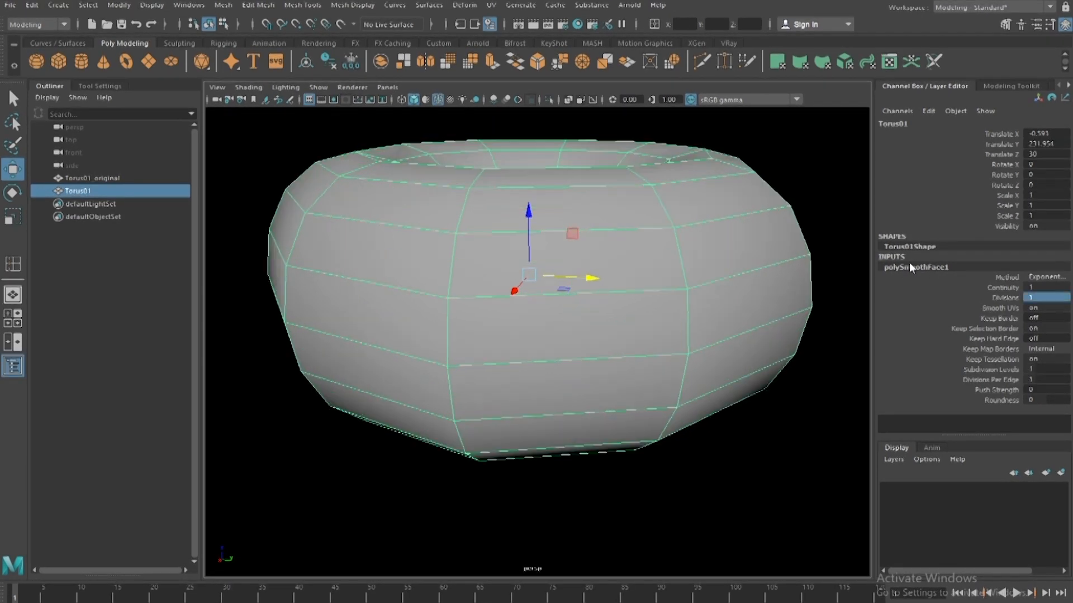
scroll(581, 220, down, 5)
alt+drag(557, 221, 614, 199)
click(613, 237)
click(618, 270)
alt+drag(618, 270, 628, 290)
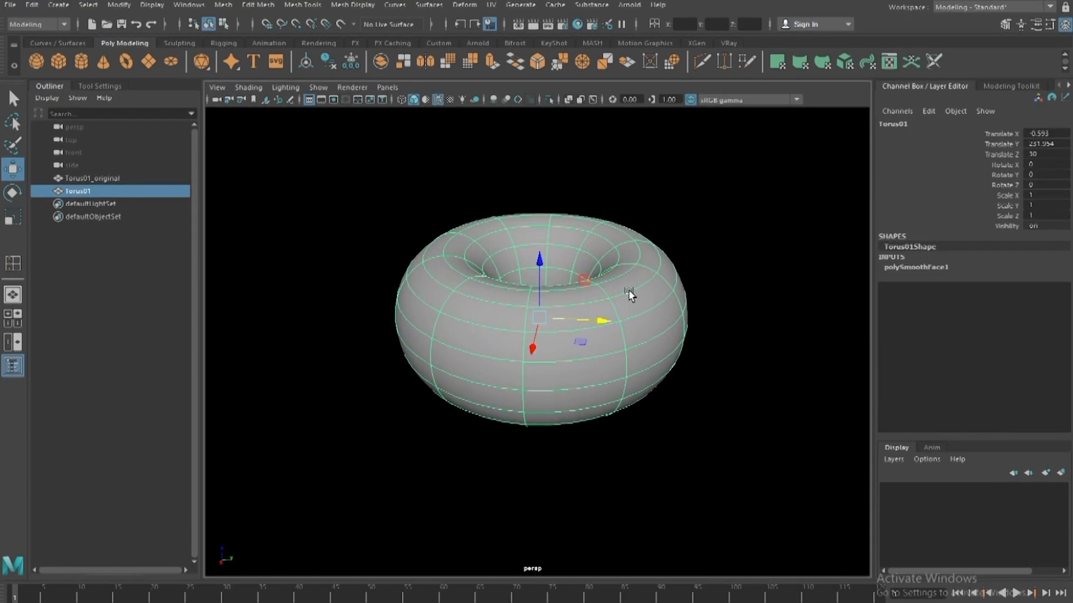
- Try smoothing divisions of 4 and 3 on Torus01 and set the value back to 1
click(927, 268)
double_click(1042, 298)
text(4)
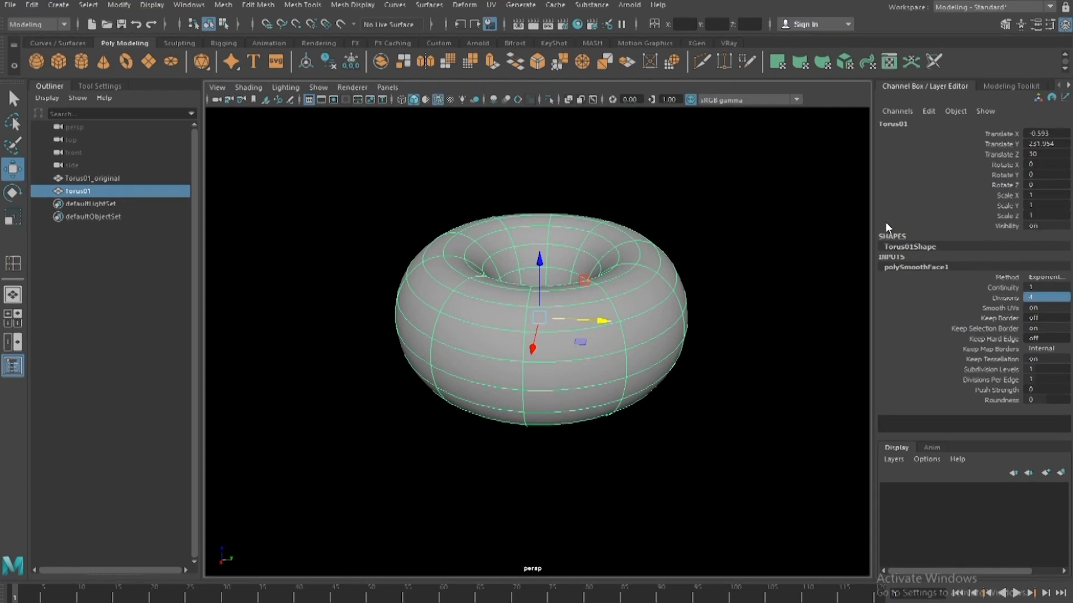
key(Return)
text(3)
key(Return)
text(1)
key(Return)
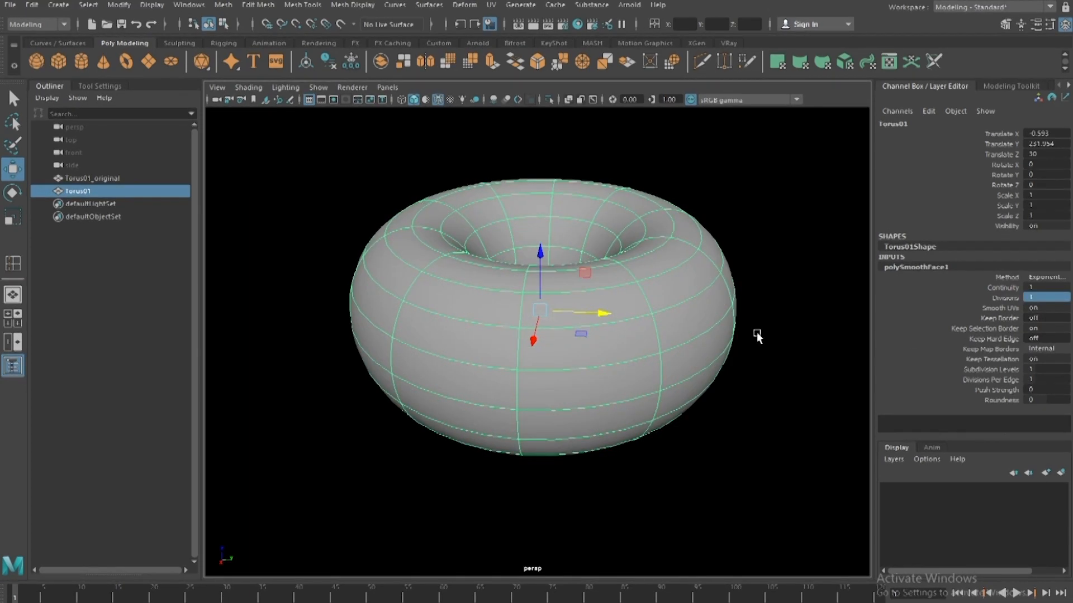
- Assign a new Blinn material to Torus01
click(734, 269)
click(686, 292)
alt+drag(686, 292, 598, 166)
scroll(637, 246, up, 3)
right_click(598, 166)
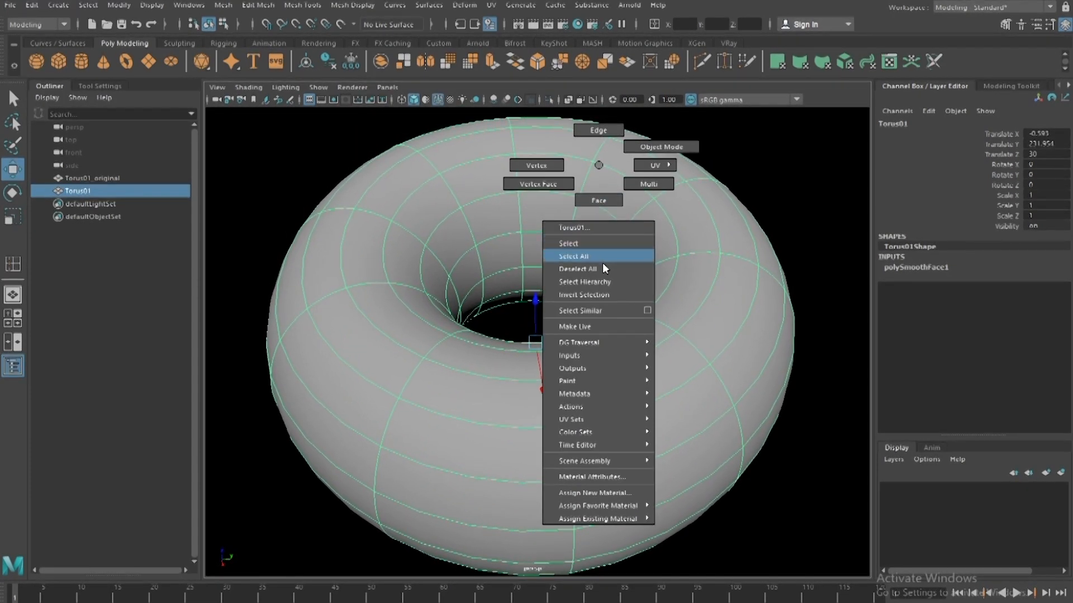
click(615, 494)
click(461, 212)
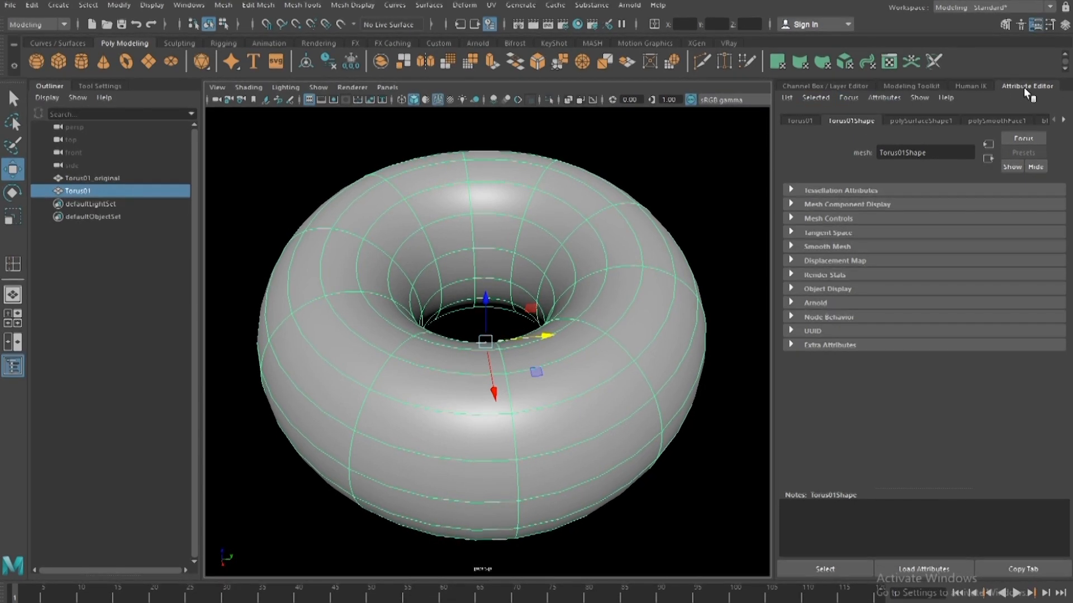
- Open the attributes of the new Blinn material on Torus01 and rename it glassBlue
click(929, 122)
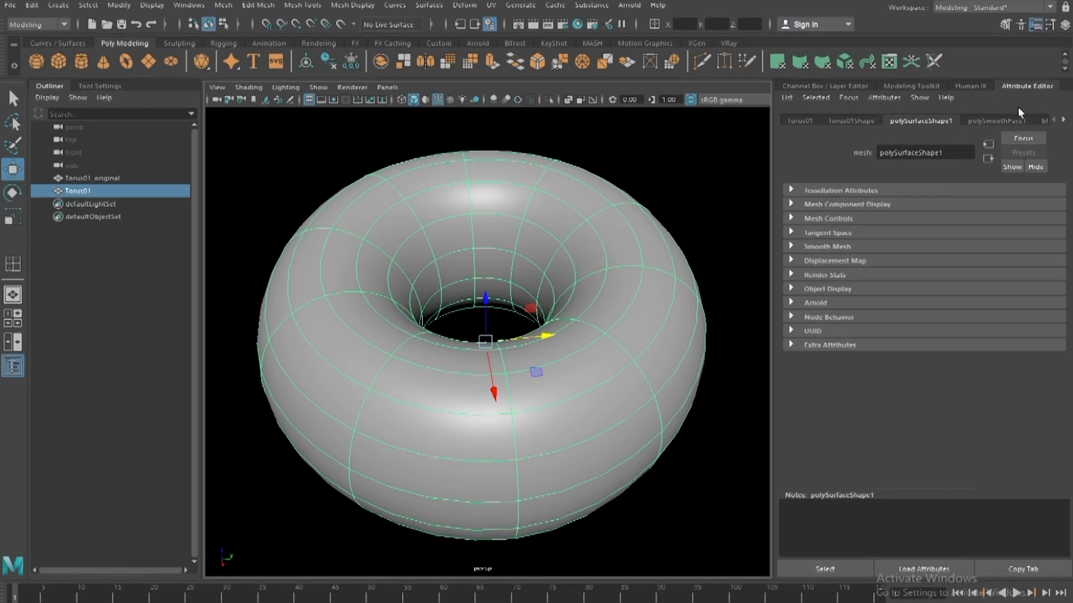
click(996, 121)
click(1032, 121)
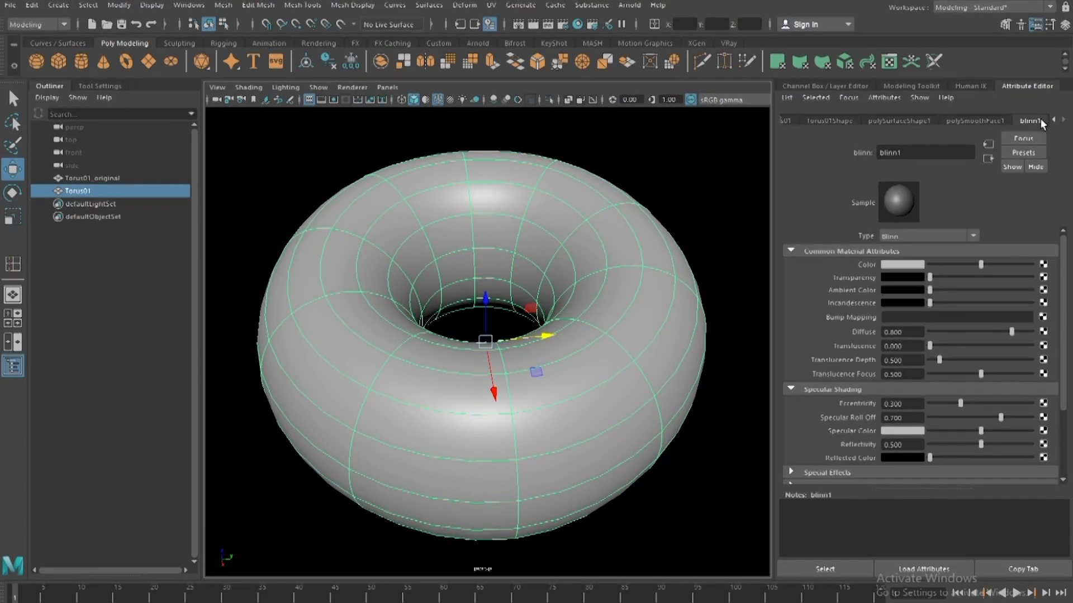
double_click(926, 152)
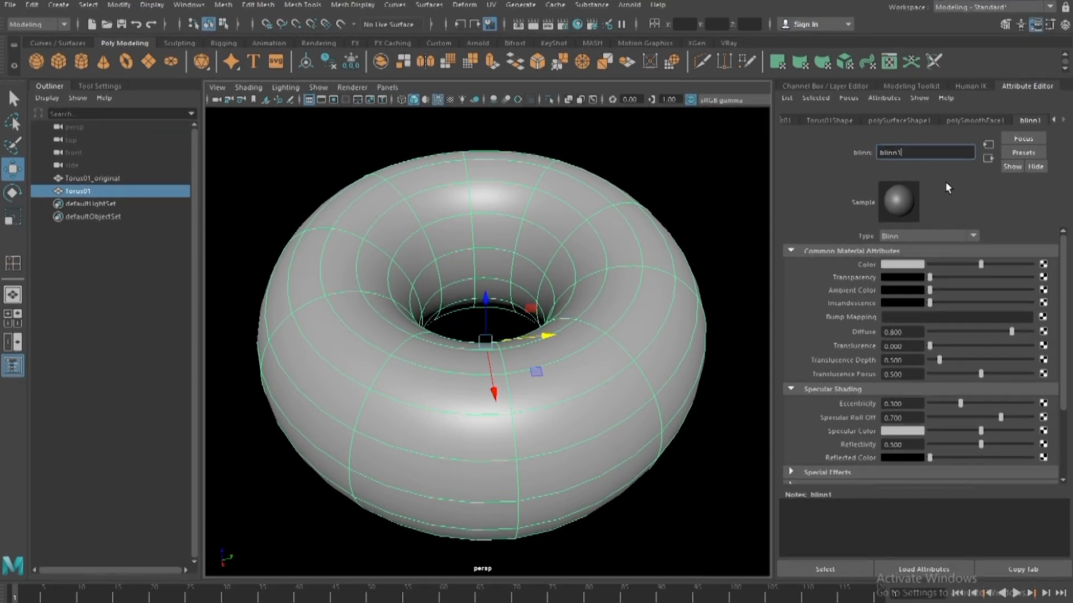
text(glassBlue)
key(Return)
- Change the base color of the glassBlue material to a dark, muted teal blue
click(899, 265)
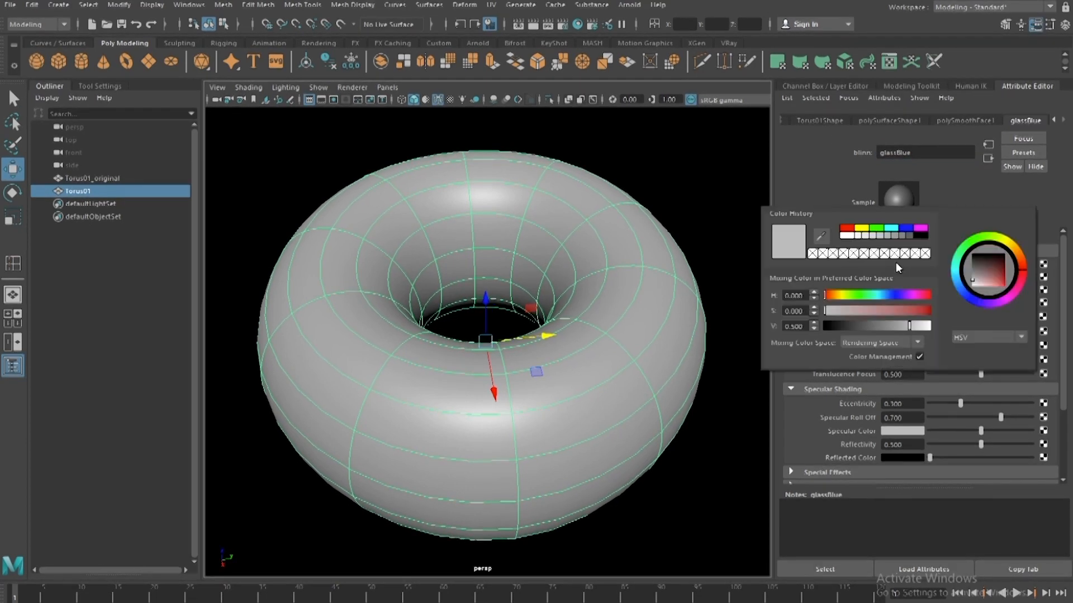
click(897, 310)
drag(883, 295, 878, 297)
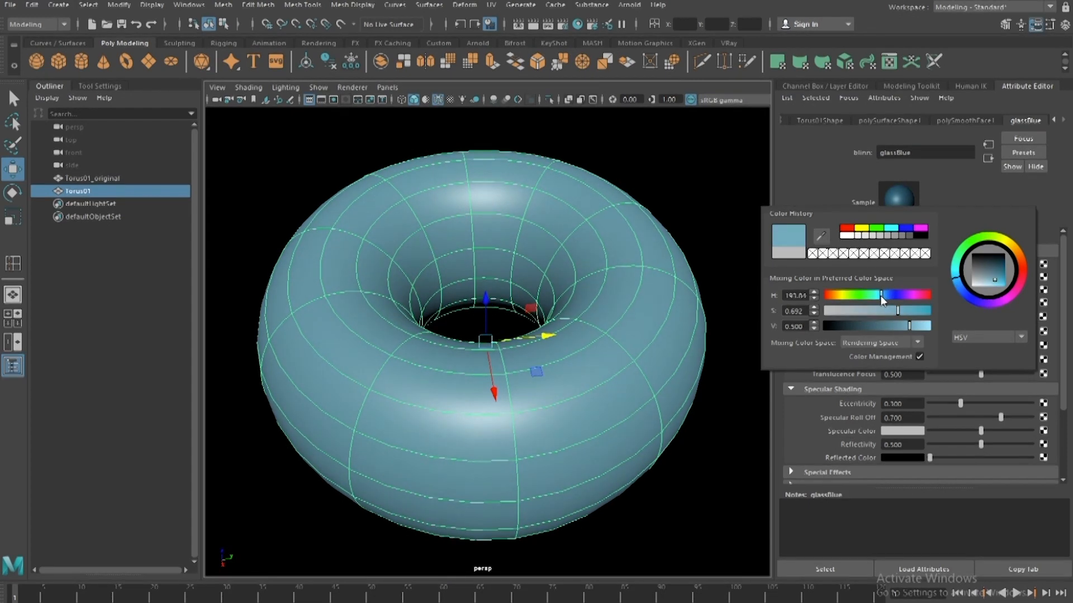
drag(909, 326, 885, 327)
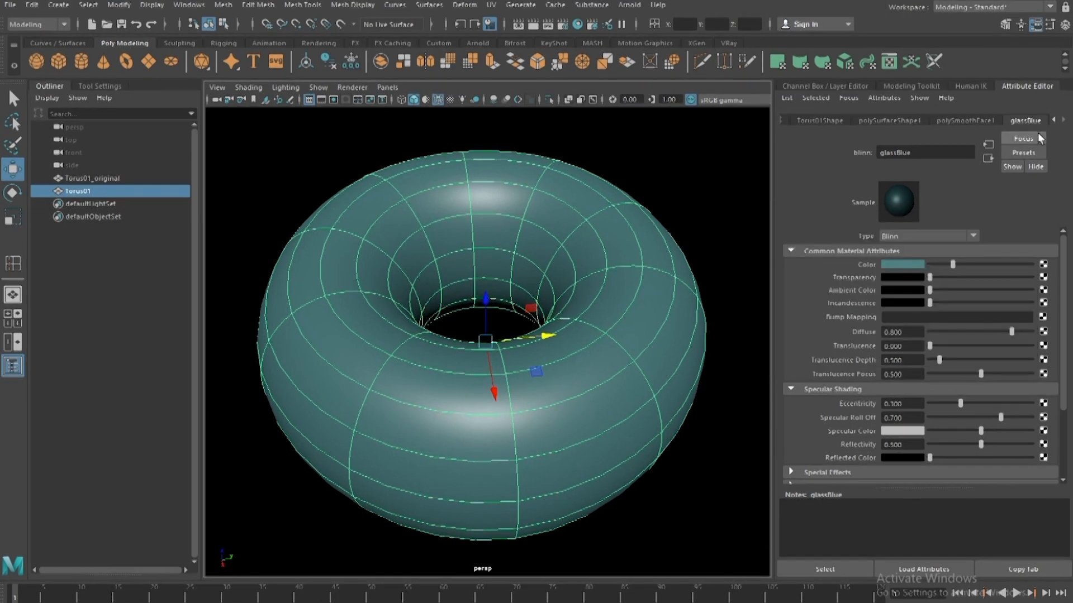
- Make the glassBlue material partly transparent and hide the attribute settings to enlarge the viewport
drag(930, 277, 956, 280)
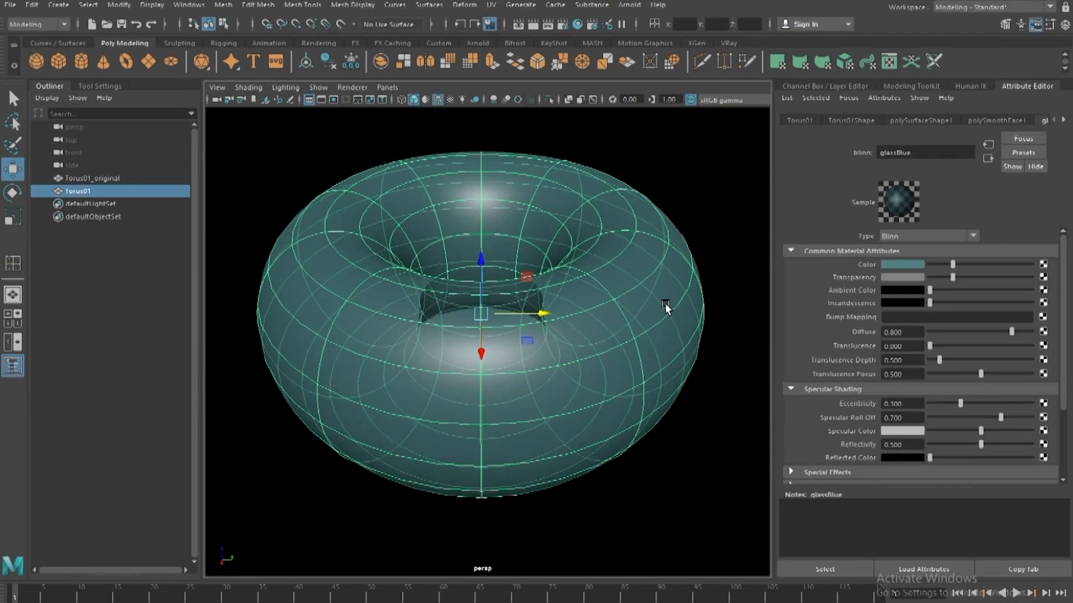
alt+drag(668, 304, 650, 283)
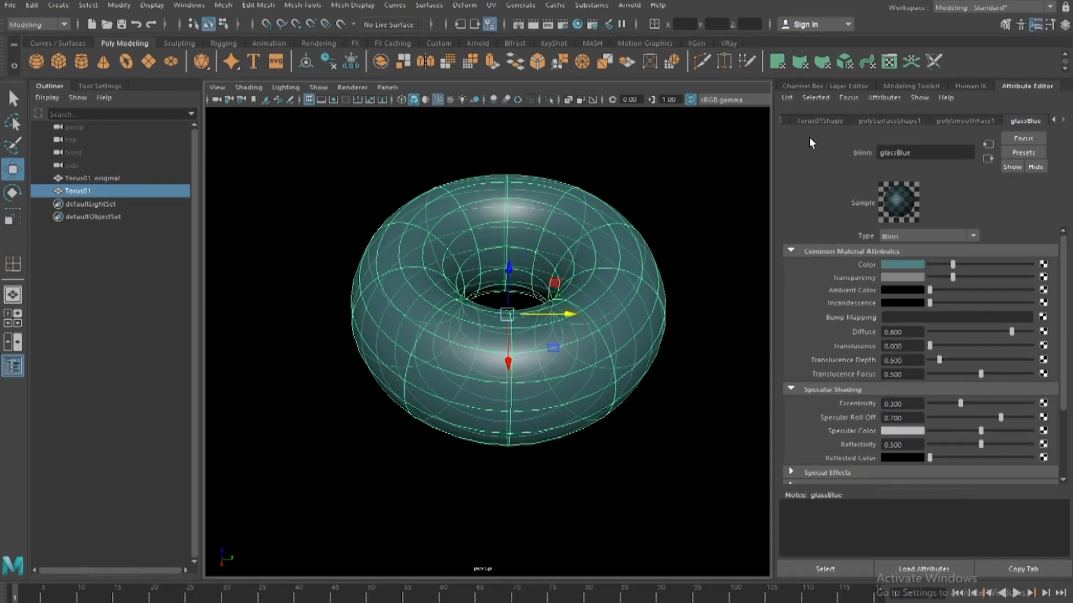
key(ctrl+a)
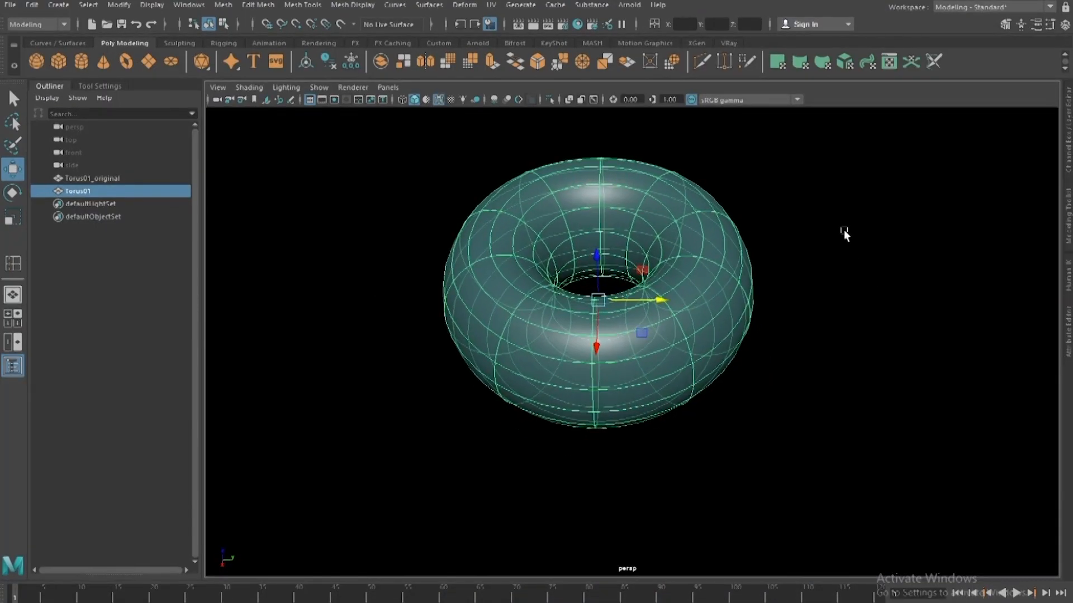
- Switch Torus01 to edge selection with unsmoothed display and select the horizontal edge loop around its upper inner rim
scroll(844, 232, up, 3)
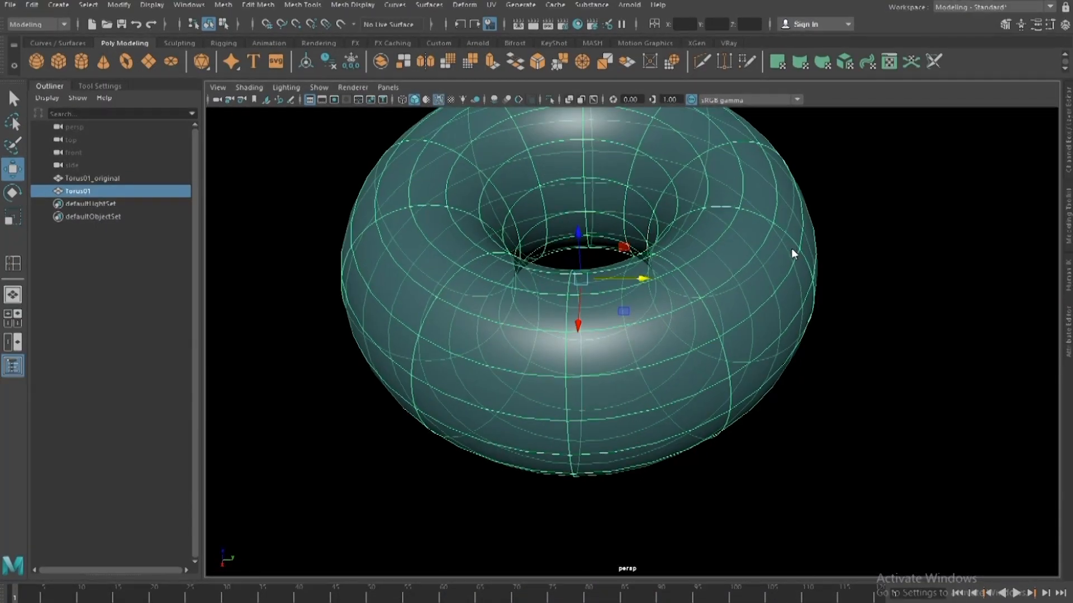
key(F10)
click(735, 220)
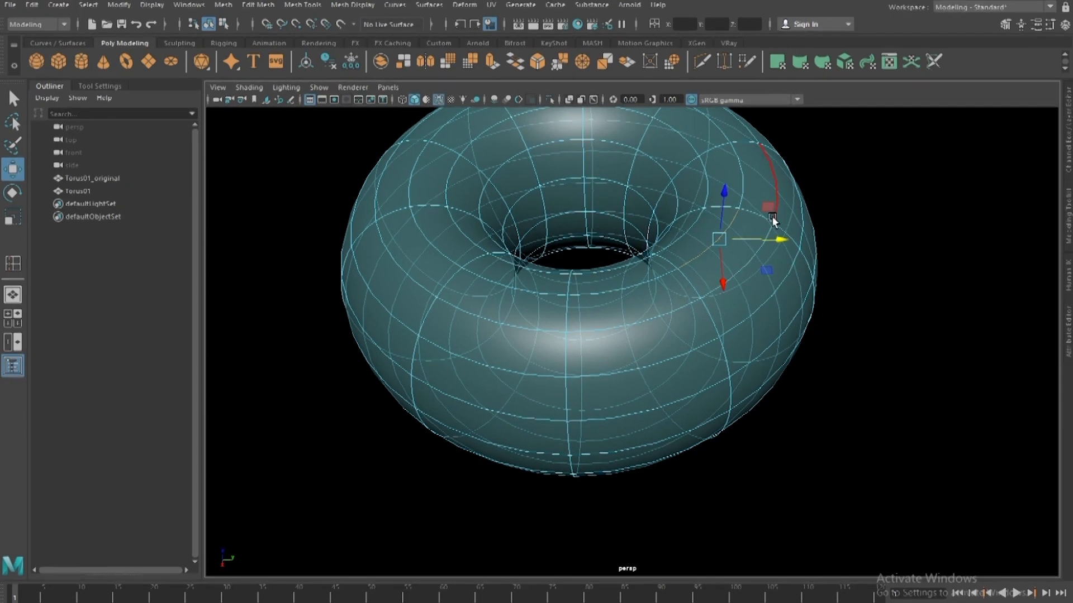
key(1)
alt+drag(820, 225, 833, 225)
alt+middle_drag(774, 158, 698, 207)
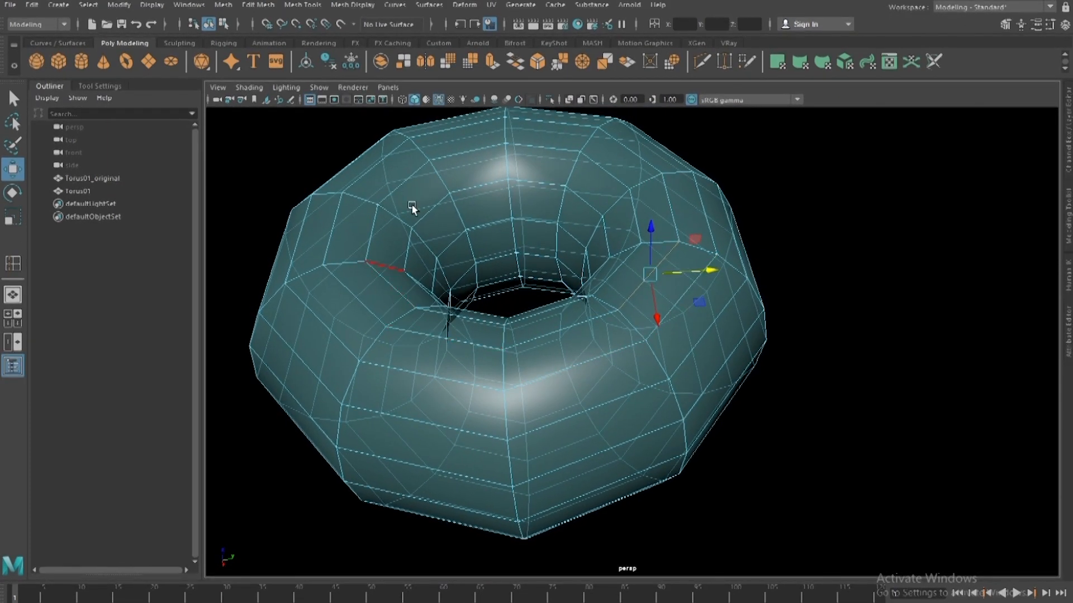
alt+middle_drag(708, 316, 764, 271)
scroll(763, 270, up, 2)
alt+drag(764, 270, 779, 259)
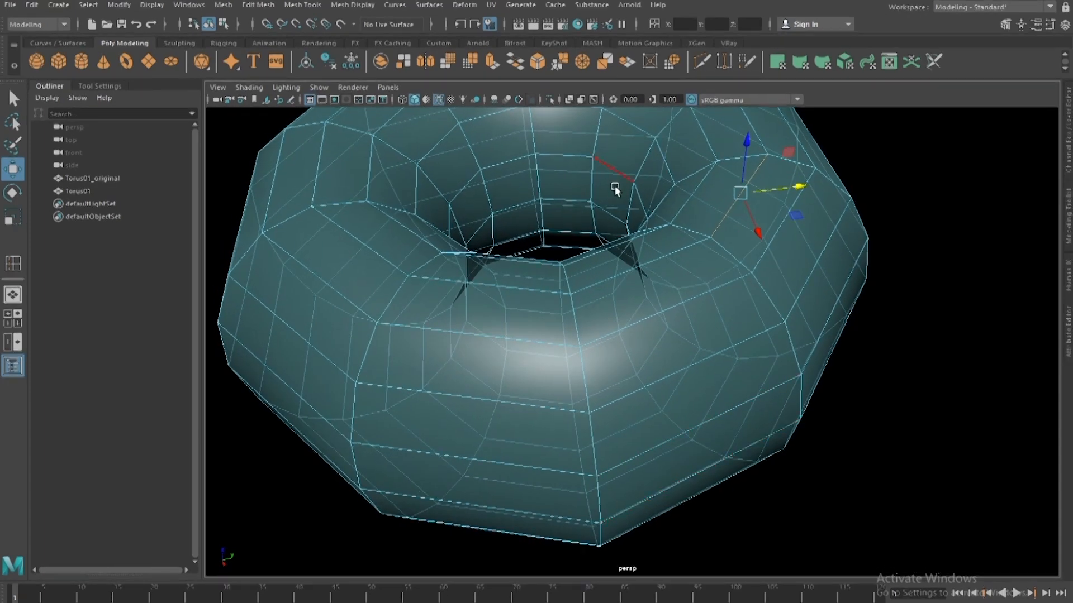
double_click(642, 263)
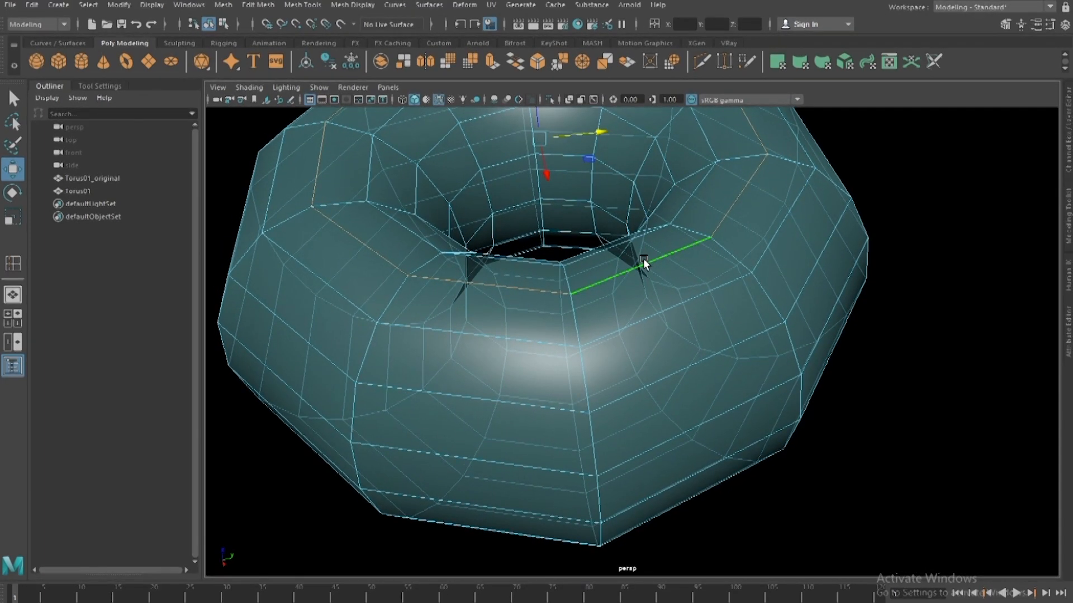
- Add the horizontal edge loops around the upper and outer side of Torus01 to the selection
alt+middle_drag(733, 265, 764, 287)
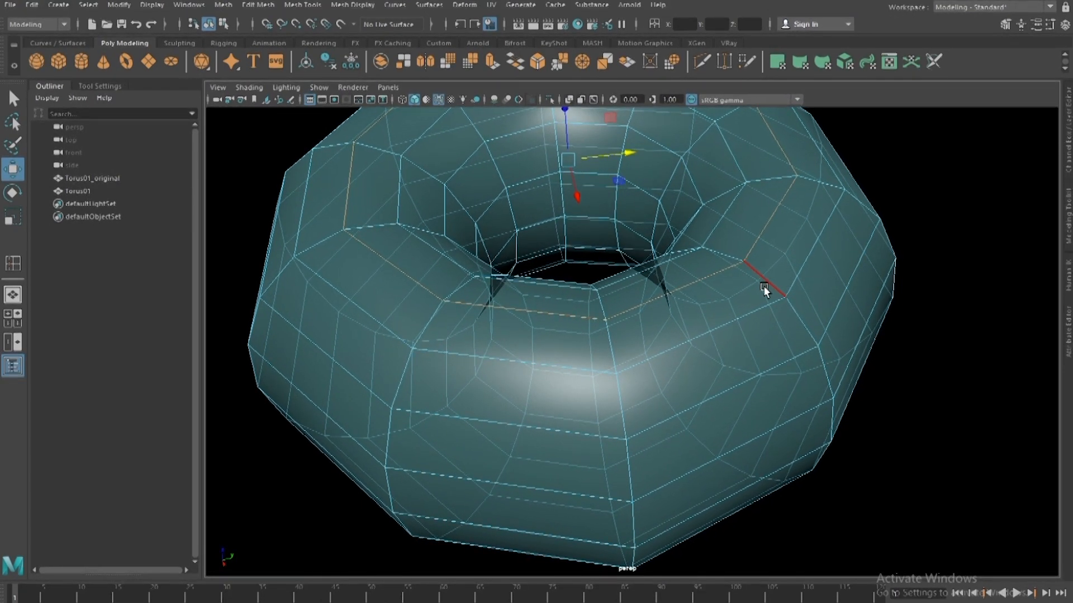
alt+middle_drag(541, 285, 597, 276)
alt+drag(597, 274, 581, 260)
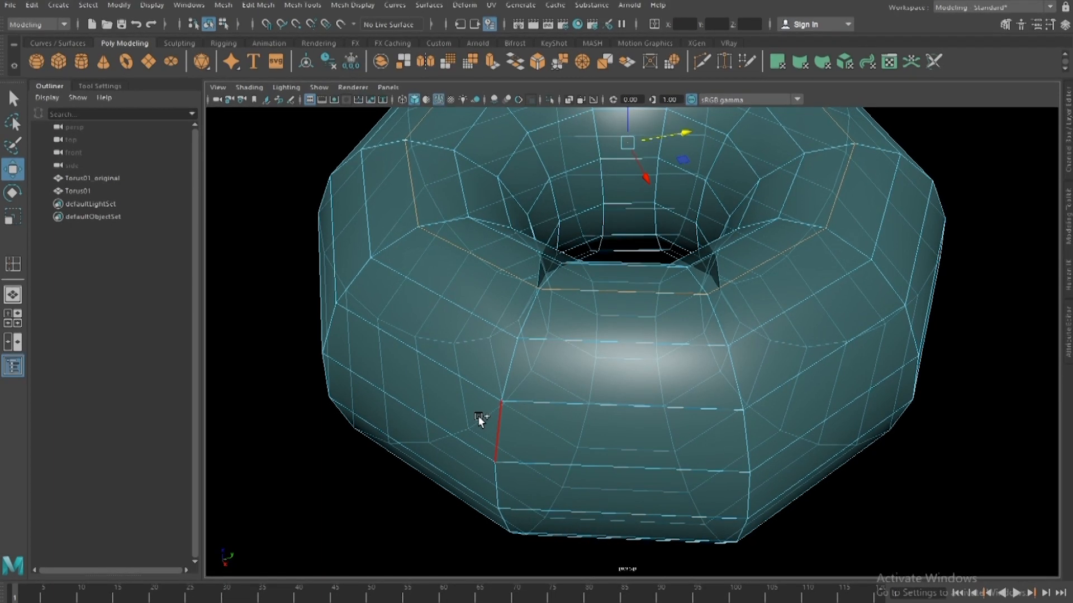
shift+double_click(454, 307)
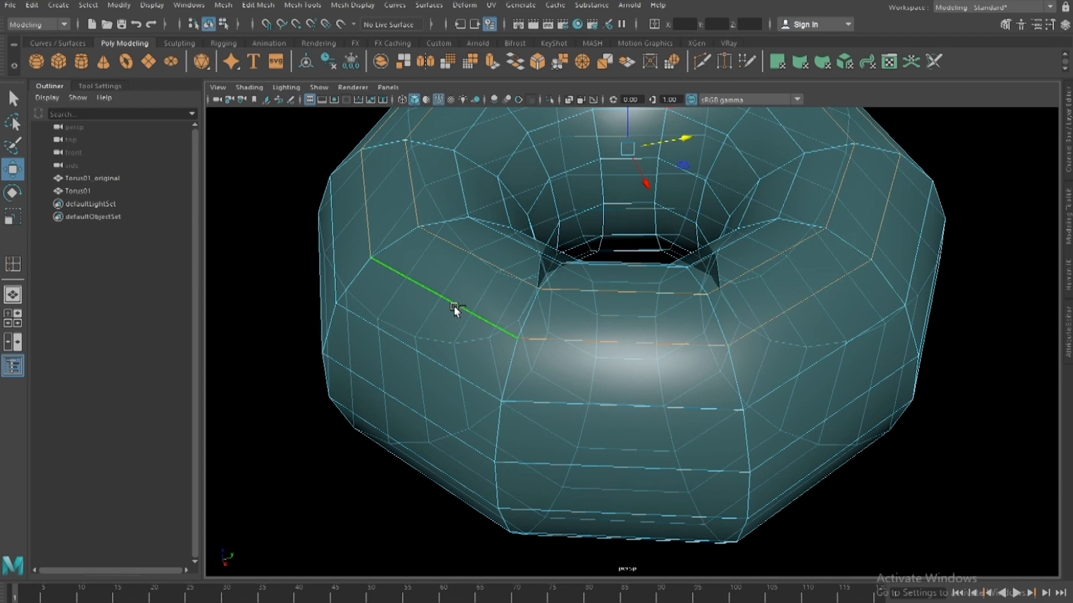
shift+double_click(419, 353)
shift+click(647, 446)
shift+double_click(653, 495)
alt+drag(695, 455, 768, 274)
shift+click(769, 273)
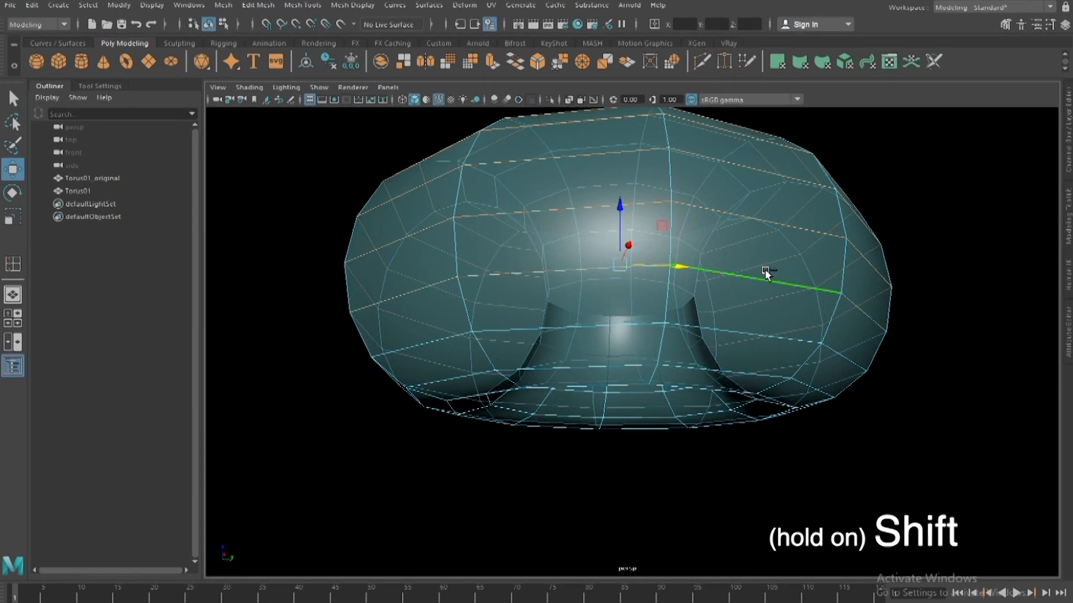
- Extend the selection with the remaining horizontal edge loops on the underside and inside the hole of Torus01
alt+drag(756, 326, 761, 388)
shift+click(730, 297)
shift+click(761, 398)
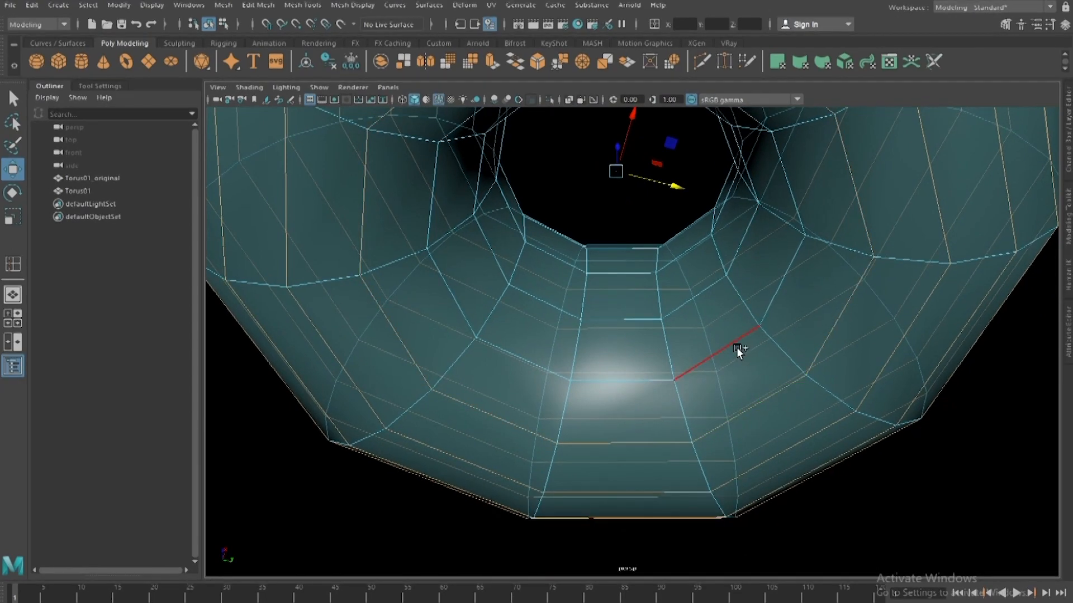
shift+click(710, 311)
shift+click(693, 265)
alt+drag(694, 263, 694, 378)
shift+click(621, 187)
alt+drag(620, 190, 620, 242)
shift+double_click(628, 177)
- Open the Bevel options for the selected horizontal edge loops
scroll(630, 196, down, 5)
alt+drag(630, 196, 704, 257)
scroll(710, 254, up, 3)
alt+middle_drag(723, 246, 732, 270)
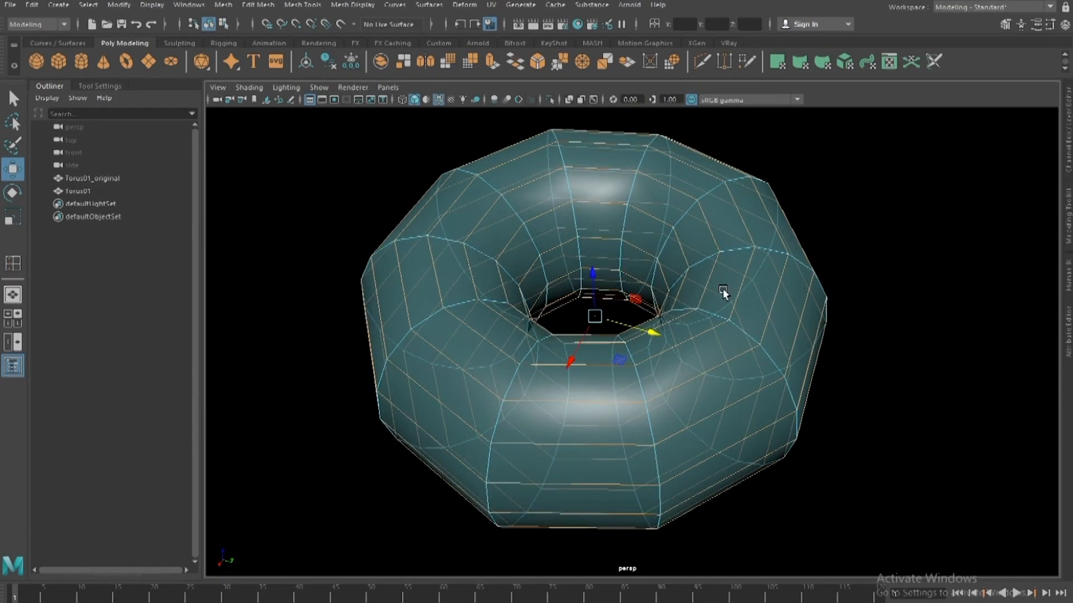
scroll(726, 285, up, 5)
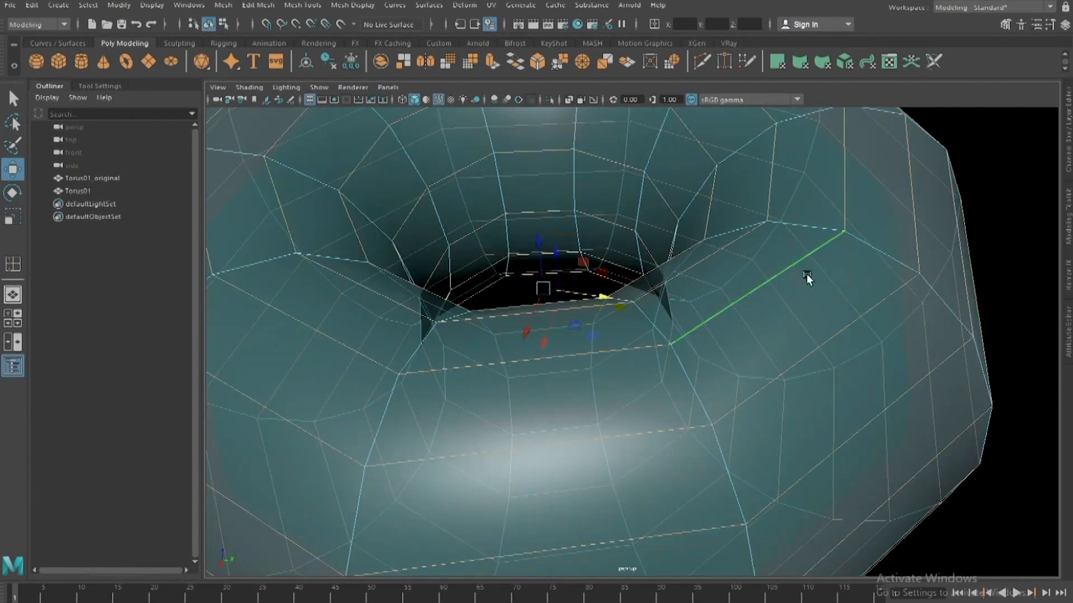
alt+middle_drag(820, 234, 808, 268)
scroll(796, 251, down, 1)
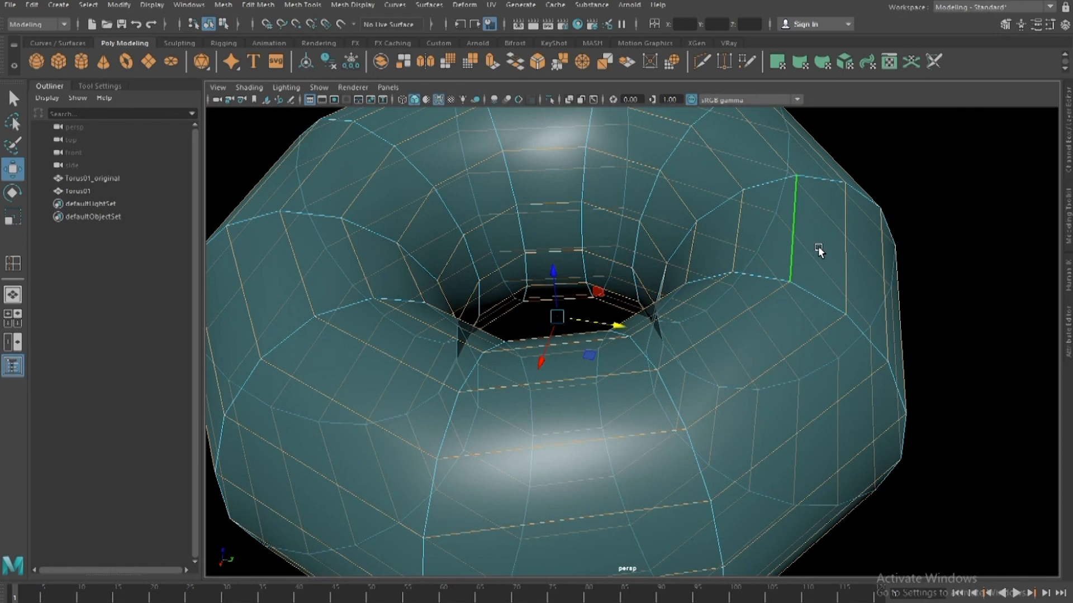
shift+right_click(769, 229)
shift+right_drag(769, 227, 870, 232)
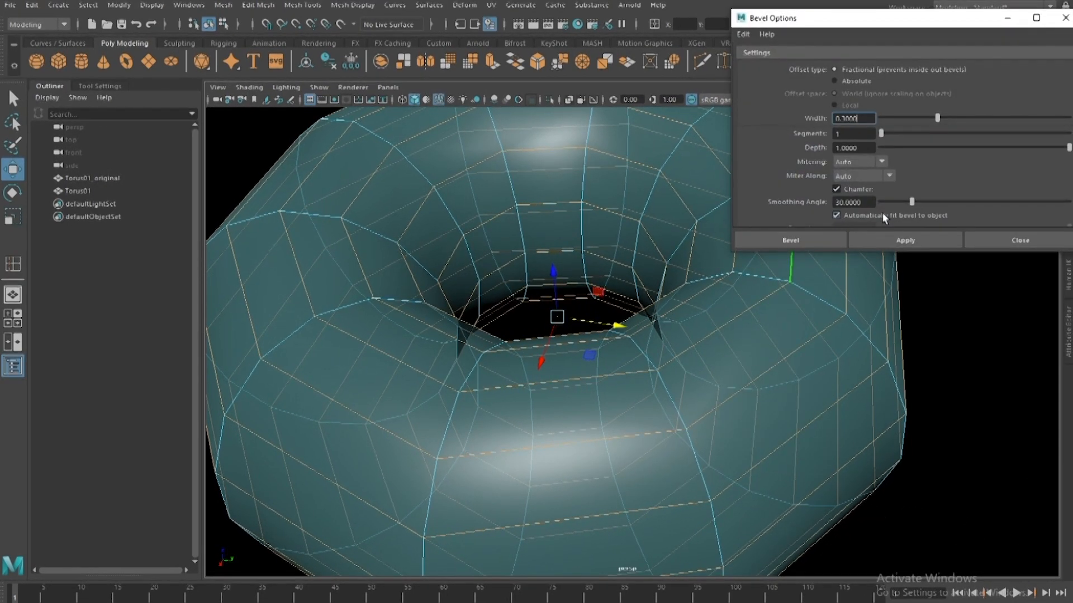
- Try beveling the selected edge loops with a fractional width of 0.3, check the strips and undo the bevel
drag(860, 117, 836, 114)
click(863, 115)
key(Tab)
click(934, 246)
alt+drag(759, 367, 718, 364)
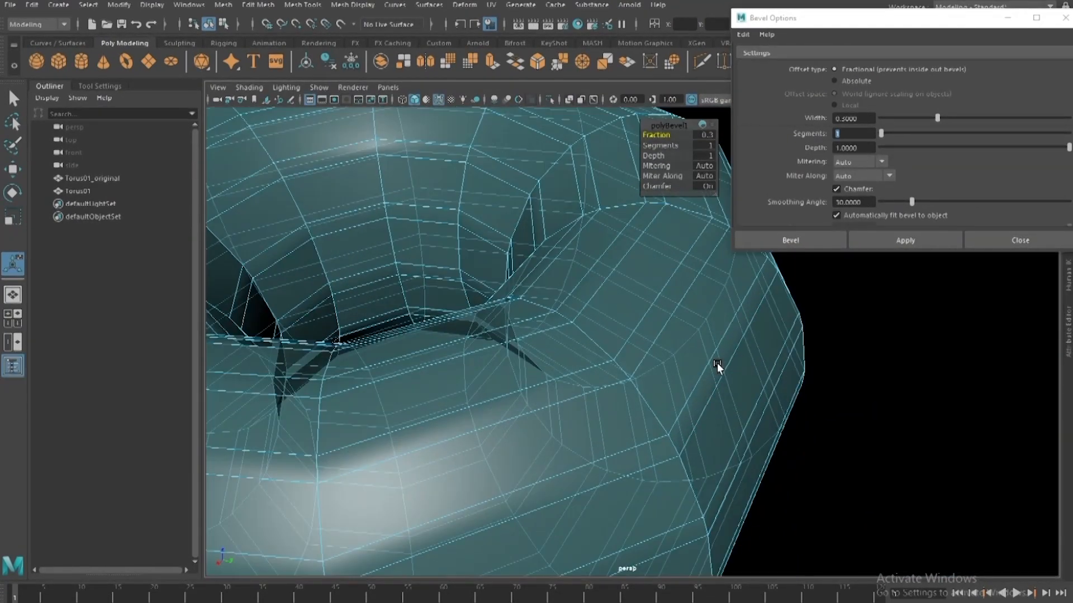
alt+middle_drag(718, 365, 701, 369)
click(703, 370)
key(ctrl+z)
key(ctrl+z)
- Bevel the selected edge loops with a fractional width of 0.2 and 1 segment
drag(862, 118, 842, 118)
text(2)
click(886, 244)
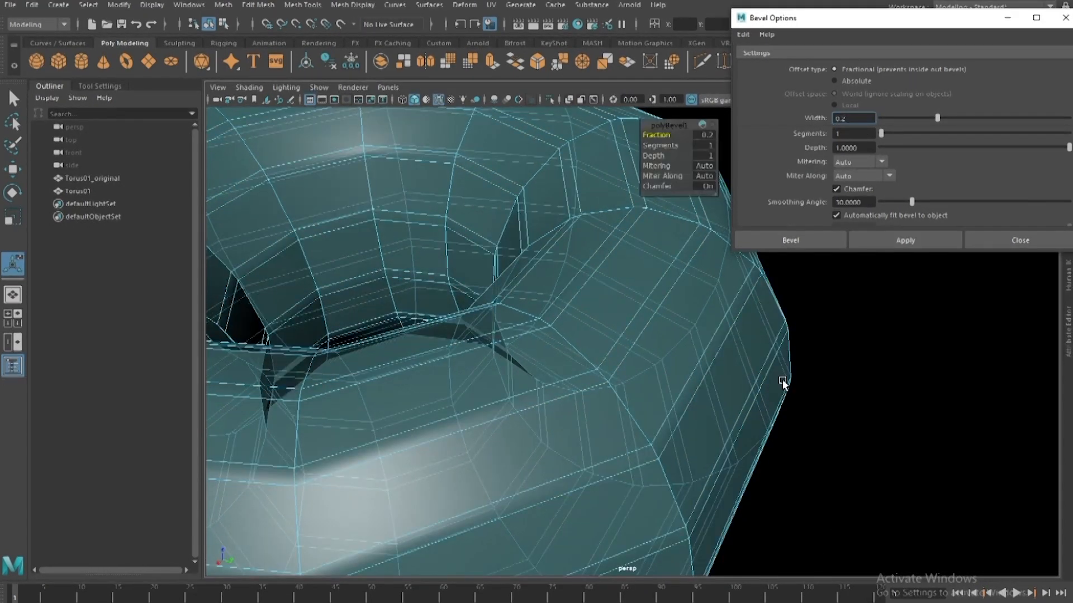
- Switch Torus01 to face selection and select the narrow beveled face loop around its upper outer side
scroll(743, 395, down, 3)
alt+drag(735, 402, 675, 302)
right_drag(673, 297, 673, 325)
scroll(720, 403, up, 3)
alt+middle_drag(721, 403, 679, 358)
click(682, 341)
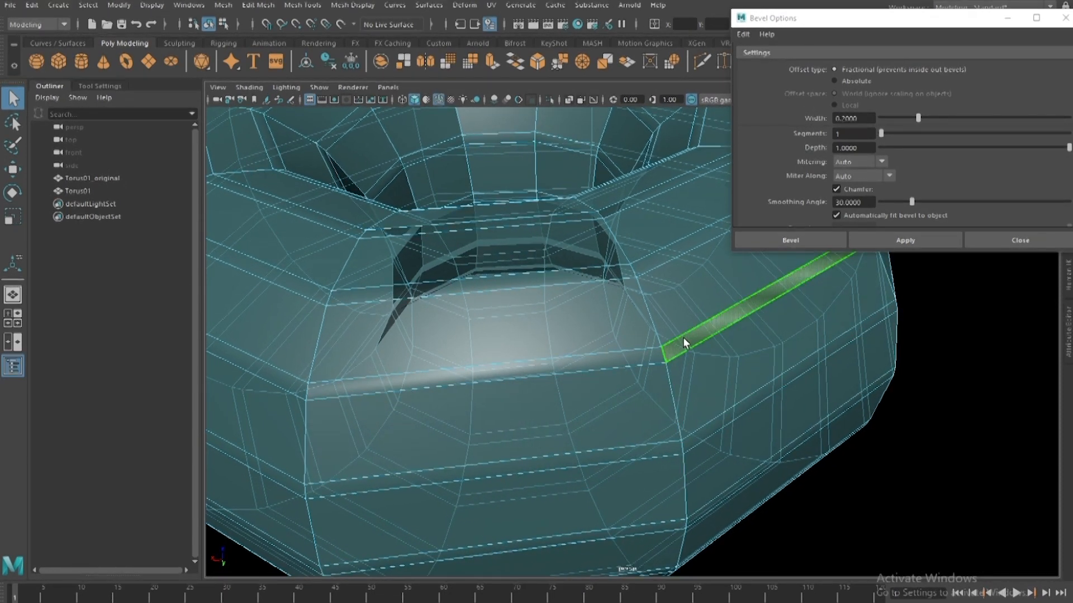
shift+double_click(652, 356)
scroll(655, 369, down, 6)
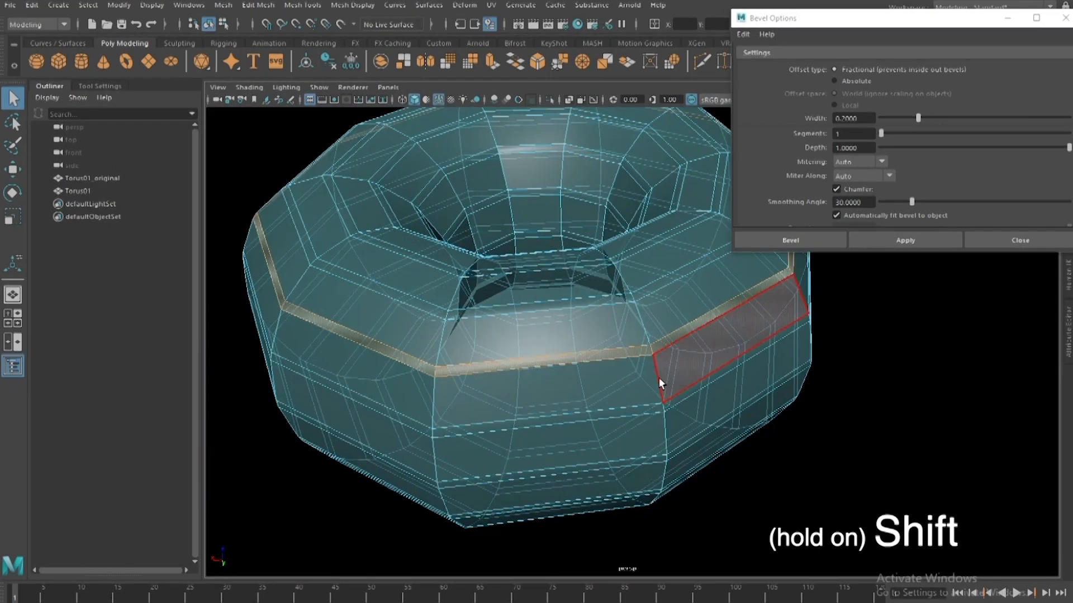
- Add all the other narrow beveled face loops around the torus to the face selection
alt+middle_drag(659, 383, 665, 426)
scroll(666, 426, up, 5)
alt+drag(666, 427, 652, 418)
shift+double_click(622, 384)
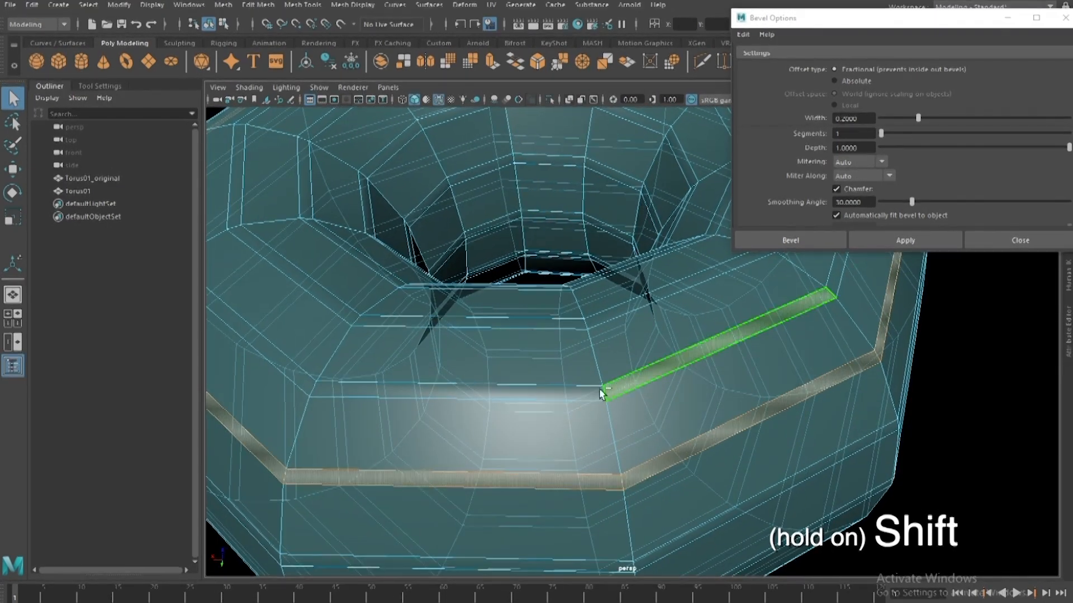
shift+double_click(592, 319)
alt+drag(588, 321, 512, 357)
scroll(512, 357, down, 6)
alt+drag(641, 436, 833, 307)
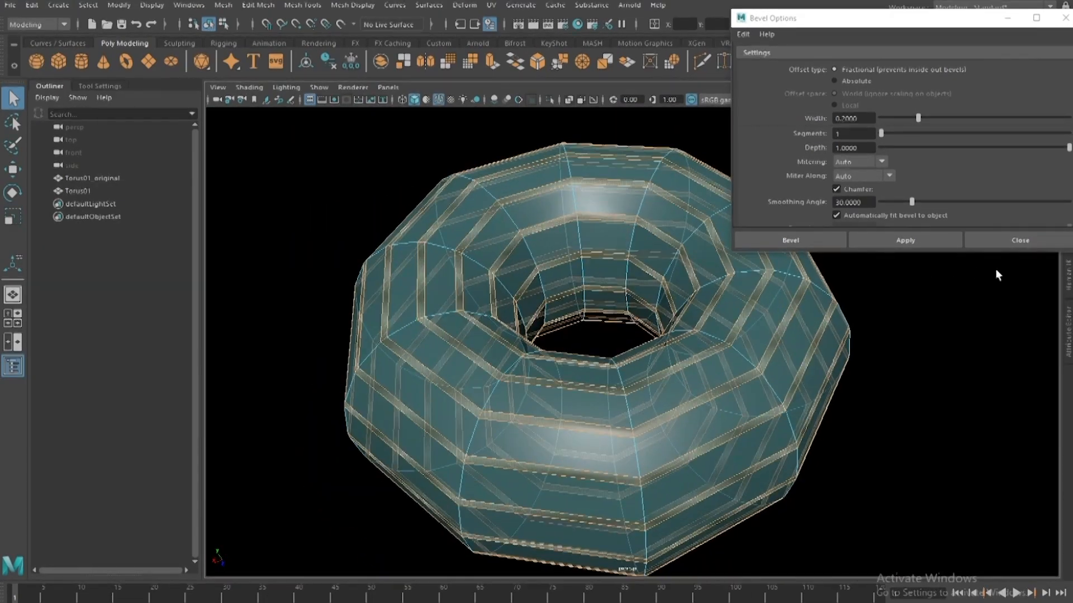
- Close the Bevel options and assign a new Phong material to the selected face strips
click(1006, 241)
alt+middle_drag(779, 334, 772, 313)
right_drag(740, 223, 756, 548)
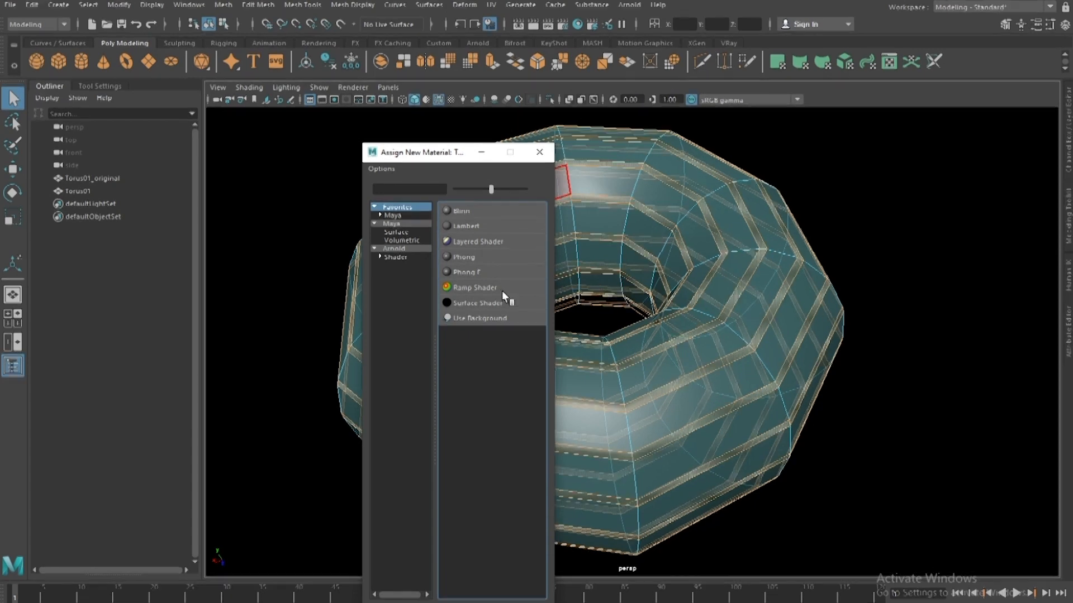
click(467, 256)
- Rename the new Phong material white and brighten its base color to almost pure white
key(ctrl+a)
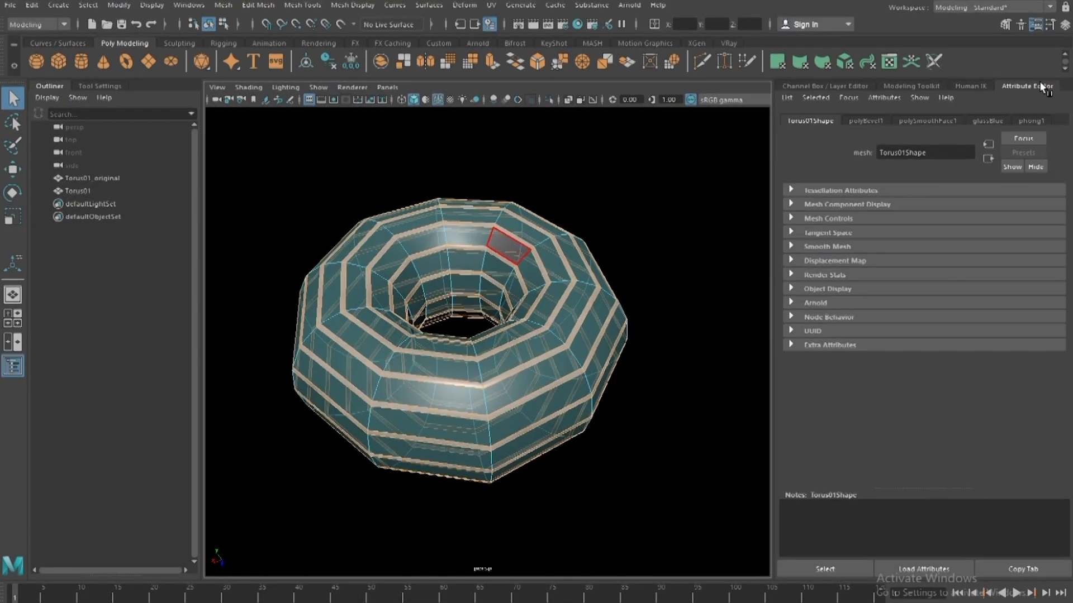
click(1039, 121)
drag(937, 154, 697, 99)
text(white)
key(Return)
drag(987, 270, 1032, 269)
drag(1020, 269, 1016, 268)
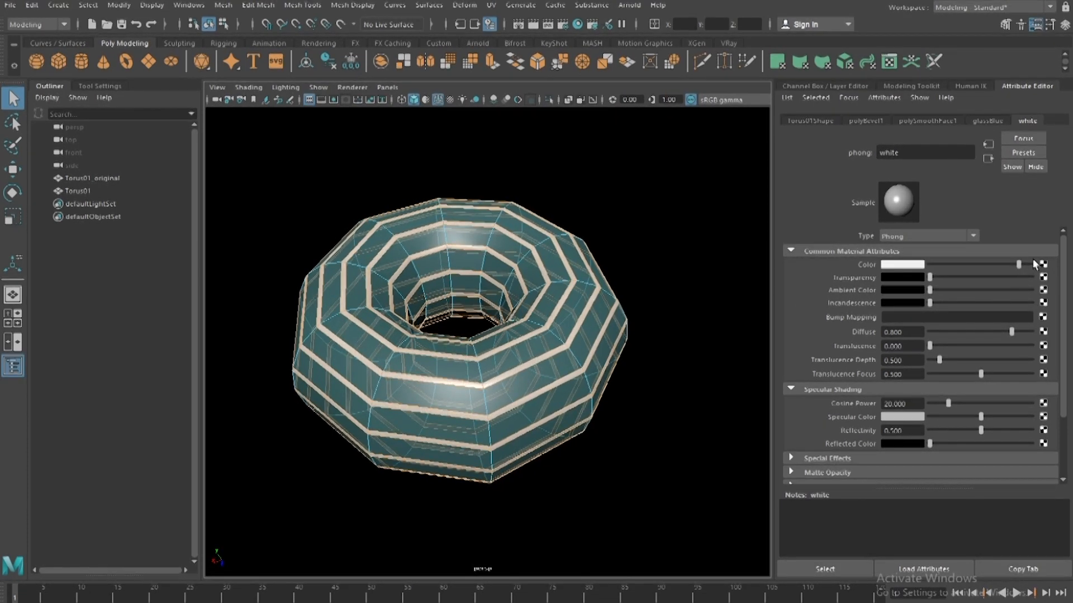
drag(1018, 265, 1020, 265)
- Examine the white strips on Torus01 up close from several angles, including with the smoothed preview
scroll(484, 347, down, 5)
key(f)
mouse_move(484, 347)
alt+mouse_down()
mouse_move(513, 343)
mouse_move(491, 346)
alt+mouse_up()
scroll(492, 346, up, 2)
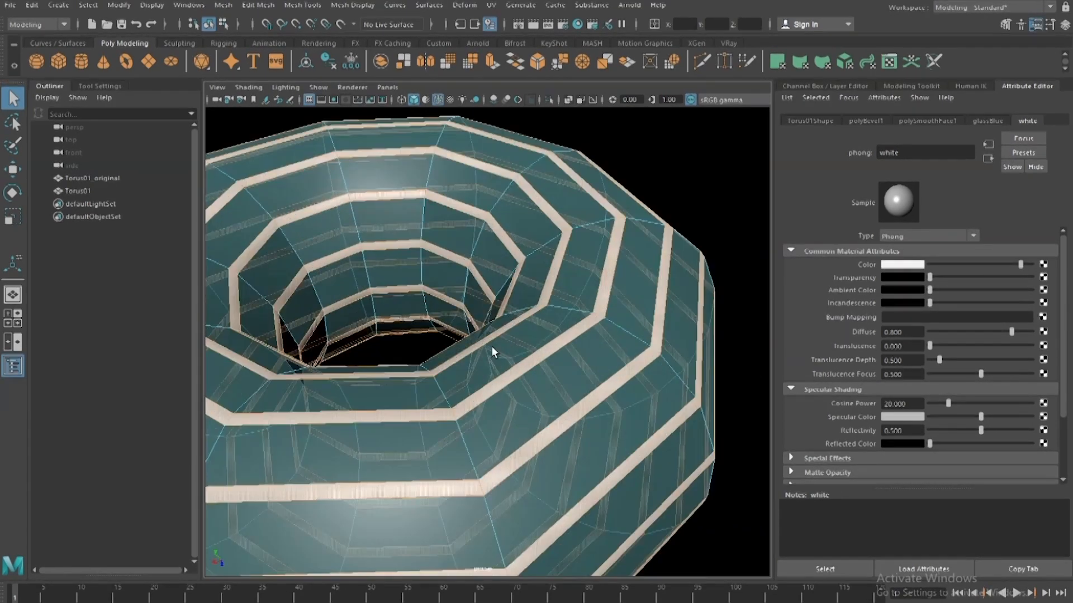
scroll(594, 327, down, 5)
alt+drag(594, 327, 510, 300)
scroll(511, 299, up, 8)
scroll(480, 296, down, 3)
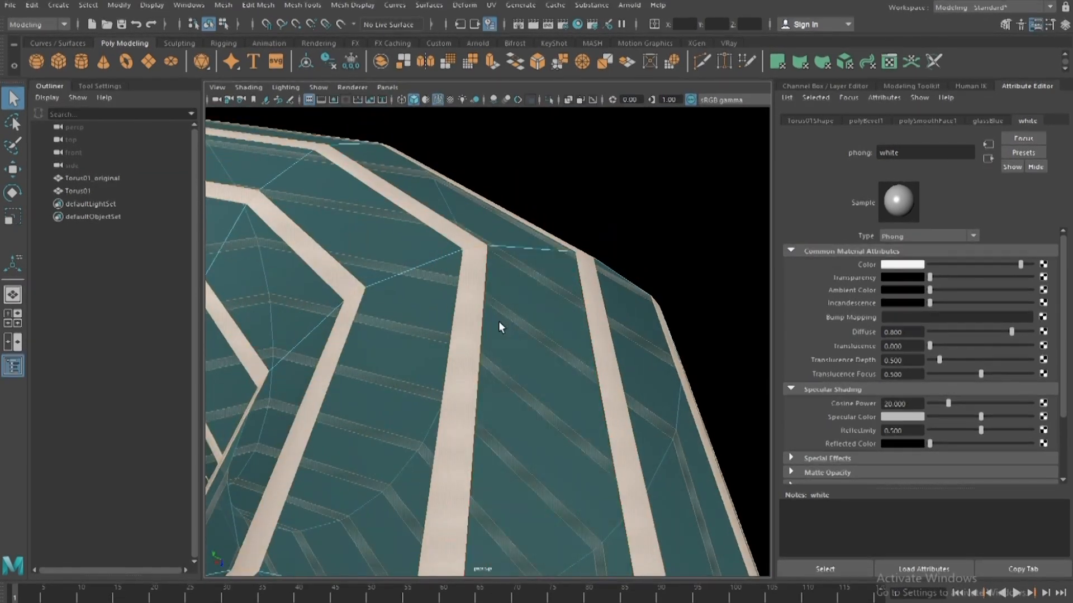
scroll(536, 242, down, 6)
alt+drag(636, 294, 615, 240)
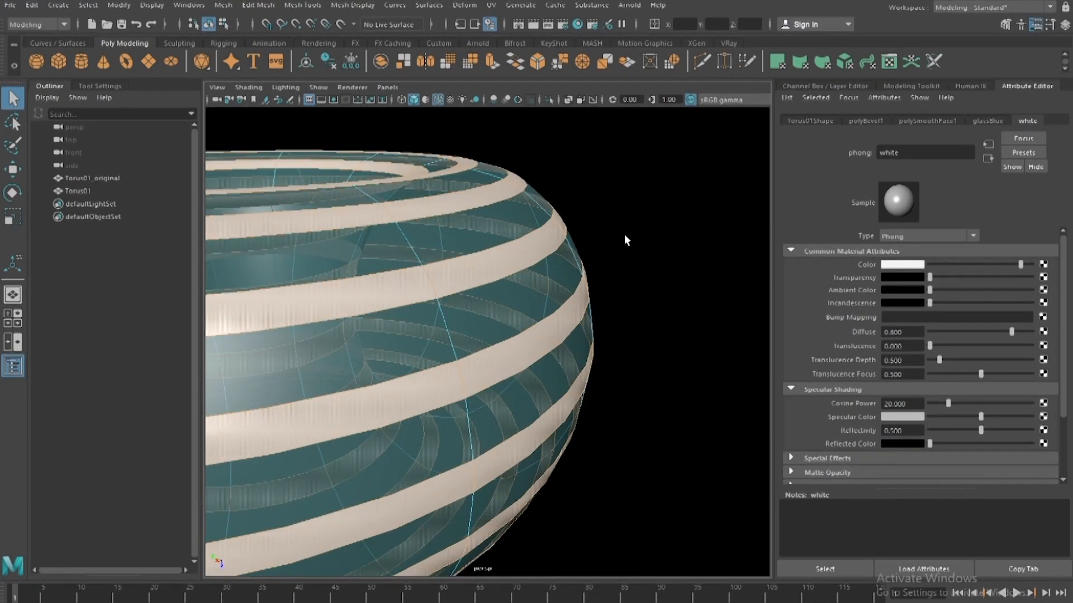
alt+drag(561, 257, 562, 280)
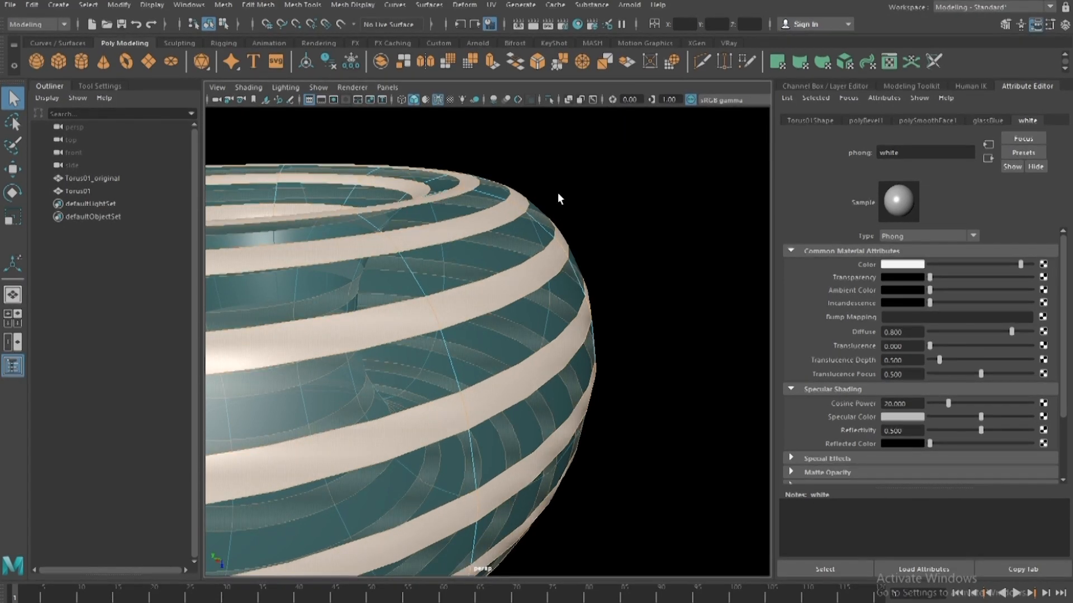
- Convert the selected face strips to their edge perimeter
ctrl+right_click(513, 233)
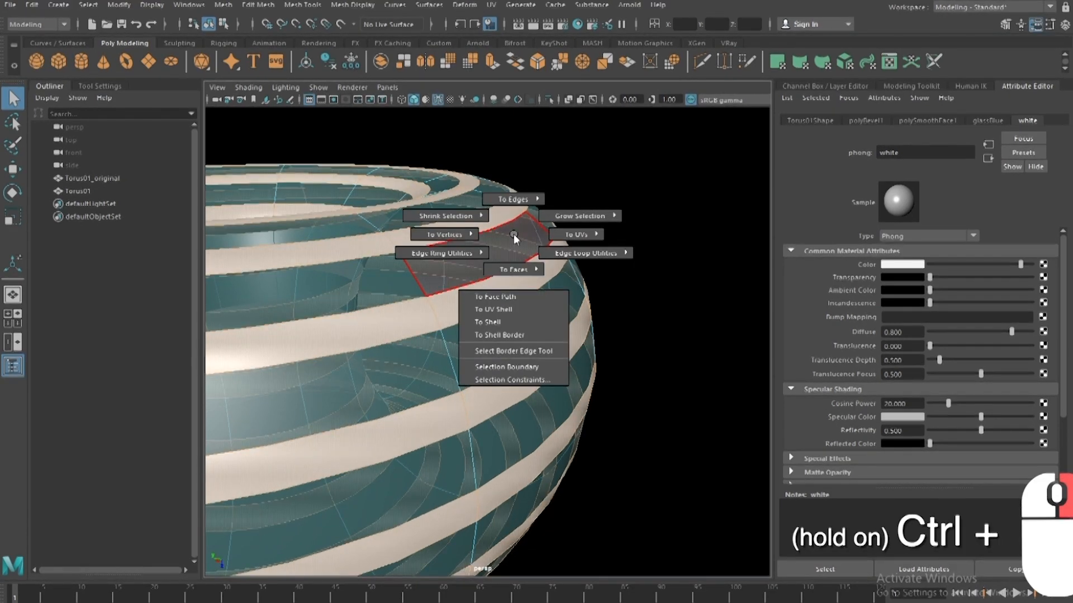
ctrl+right_drag(514, 233, 514, 197)
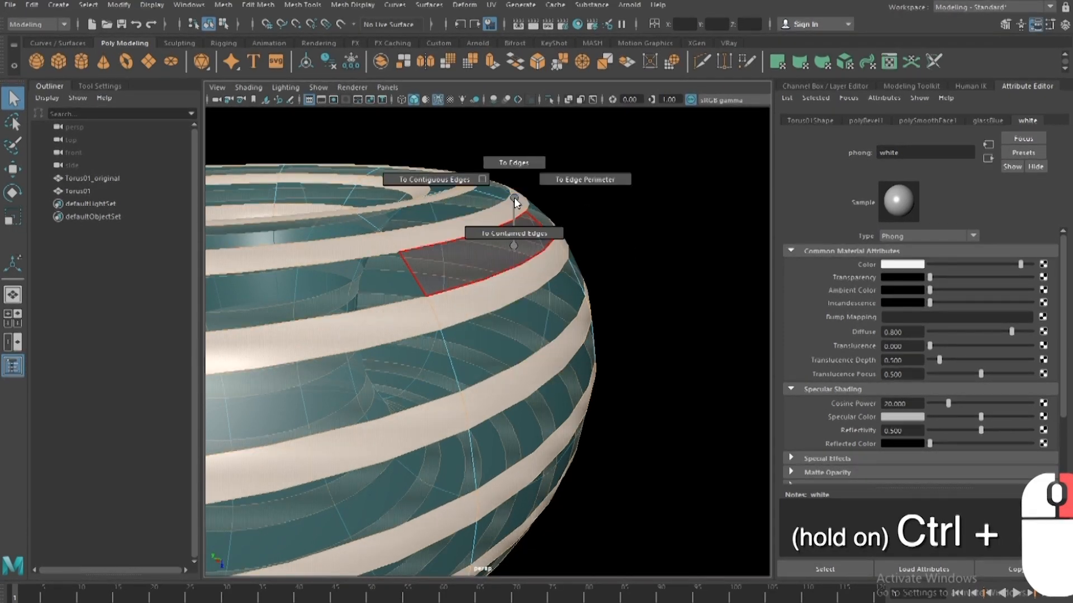
ctrl+right_drag(514, 196, 549, 185)
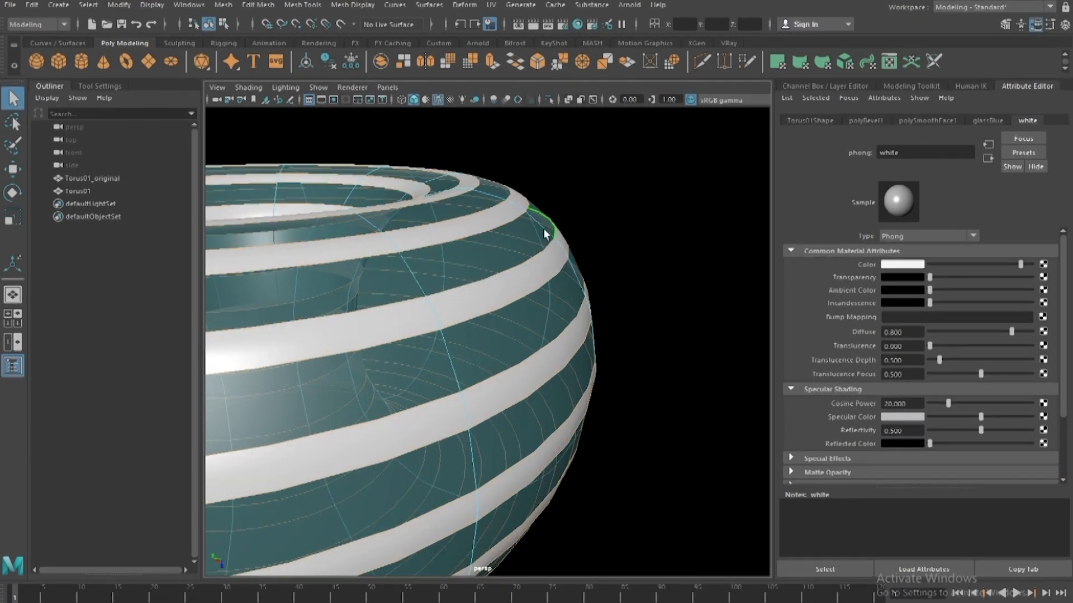
- Strongly crease the selected perimeter edges of the white strips with the Crease tool to sharpen the smoothed strips
alt+right_drag(547, 225, 602, 251)
alt+middle_drag(602, 251, 587, 256)
alt+right_drag(587, 256, 410, 328)
alt+middle_drag(410, 328, 543, 338)
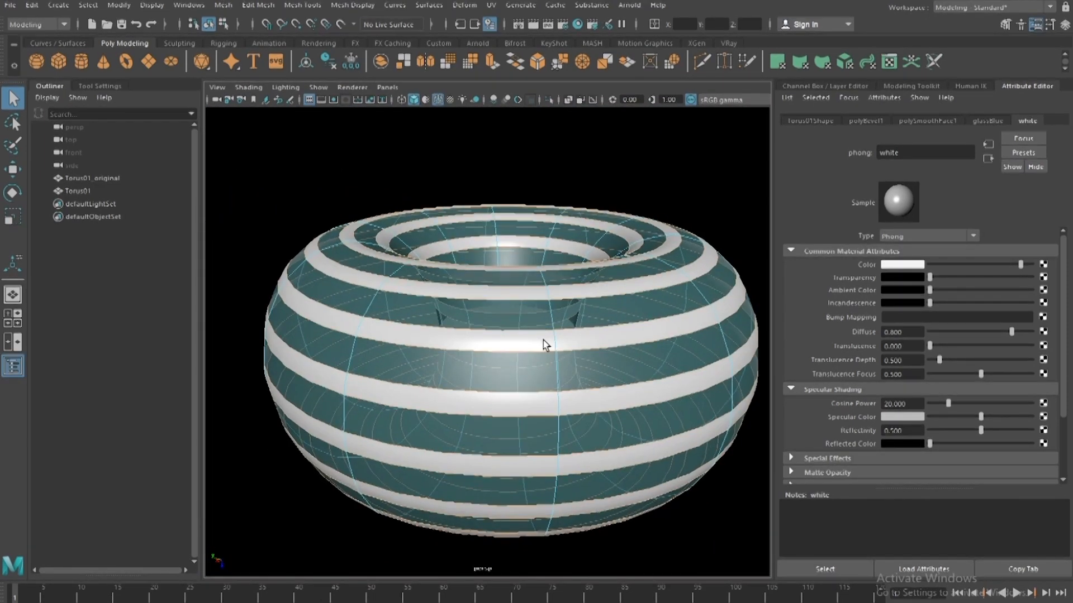
alt+right_drag(545, 343, 543, 348)
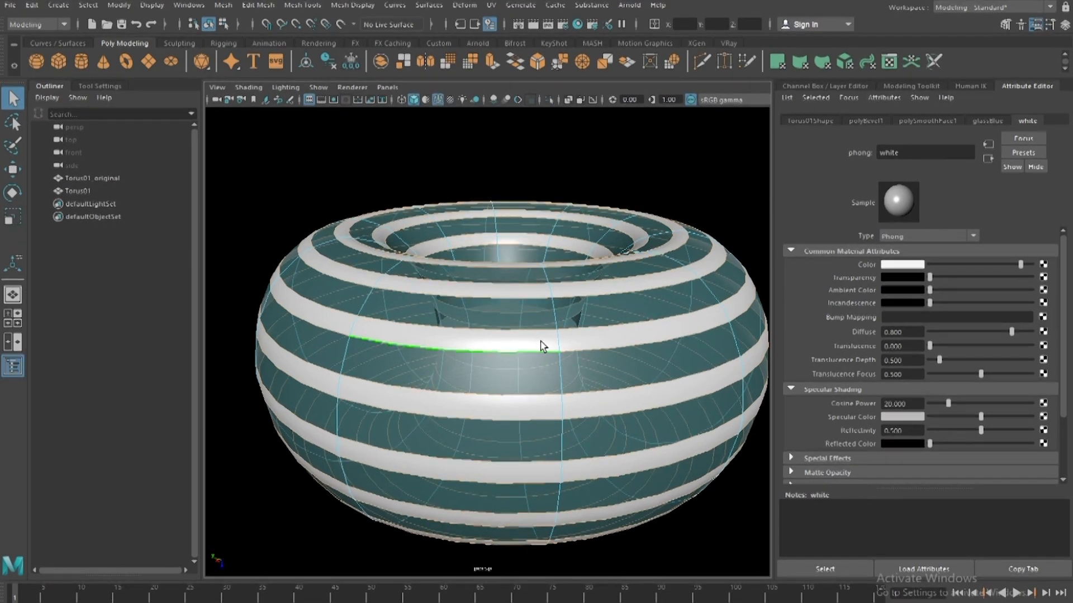
shift+right_drag(528, 325, 520, 380)
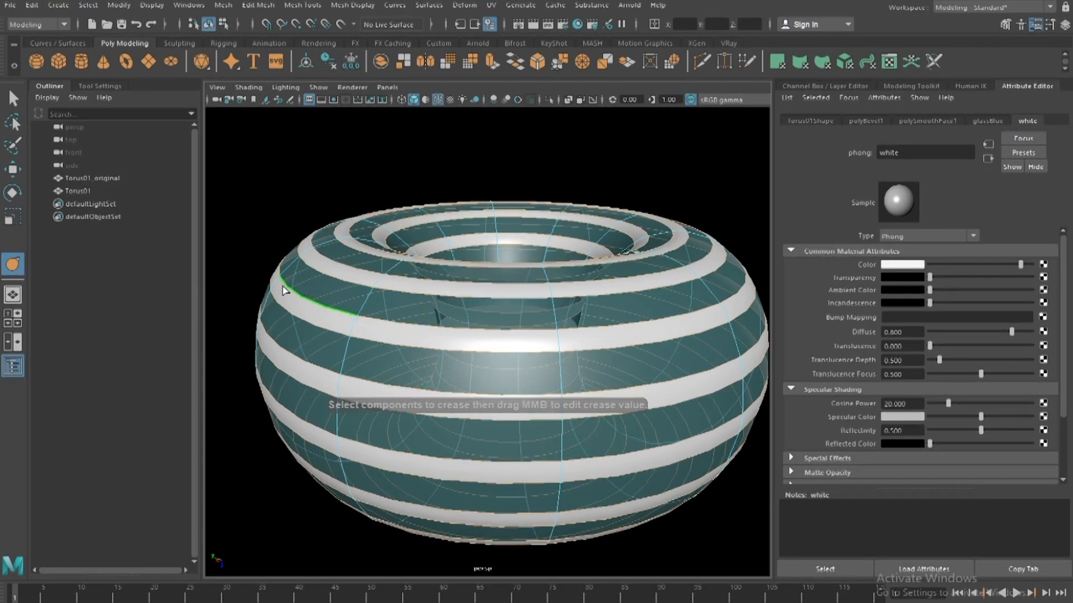
middle_drag(285, 287, 509, 289)
middle_drag(333, 304, 1071, 379)
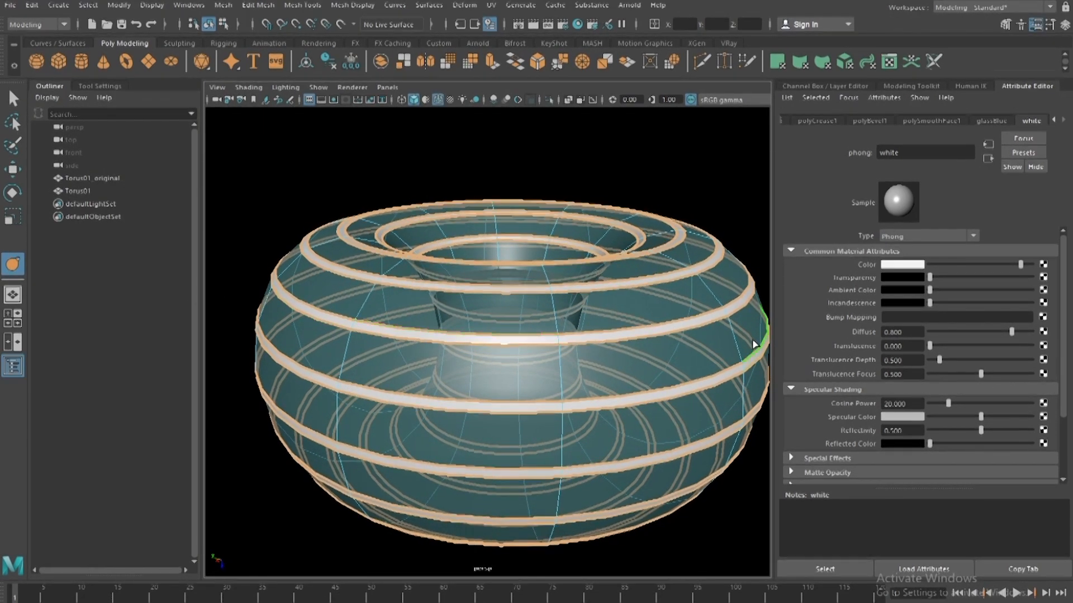
middle_drag(749, 337, 166, 336)
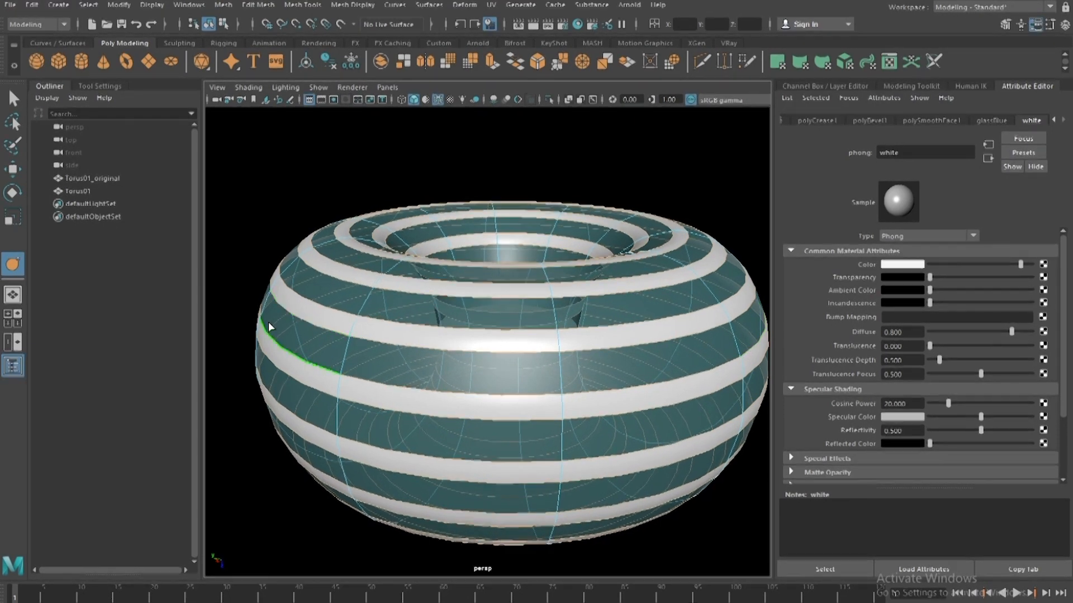
middle_drag(291, 323, 644, 358)
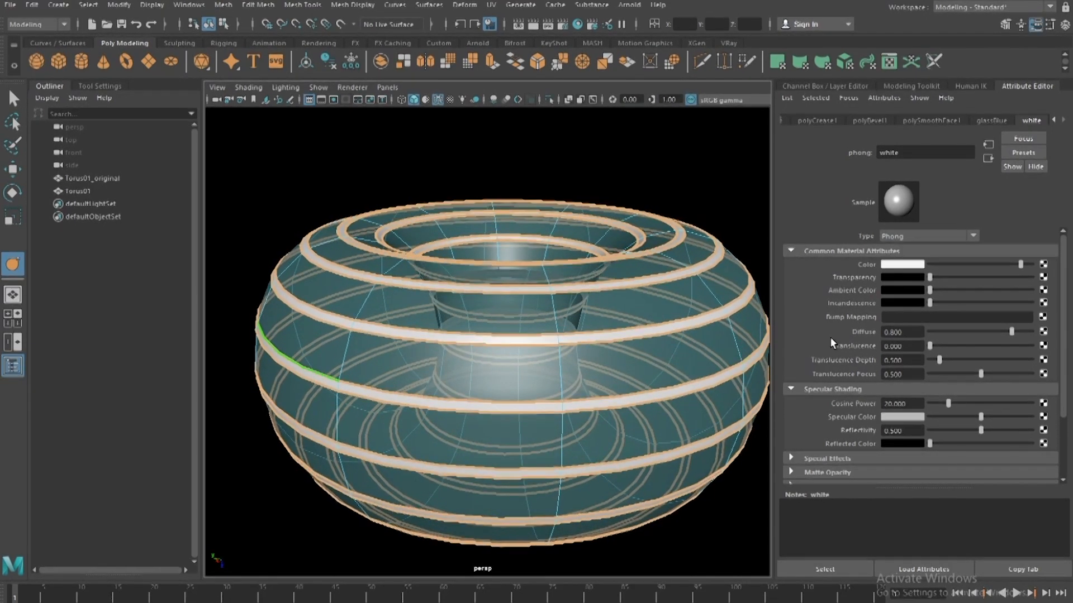
- Leave the Crease tool, return Torus01 to object mode and clear the selection
scroll(630, 318, down, 5)
scroll(558, 351, up, 5)
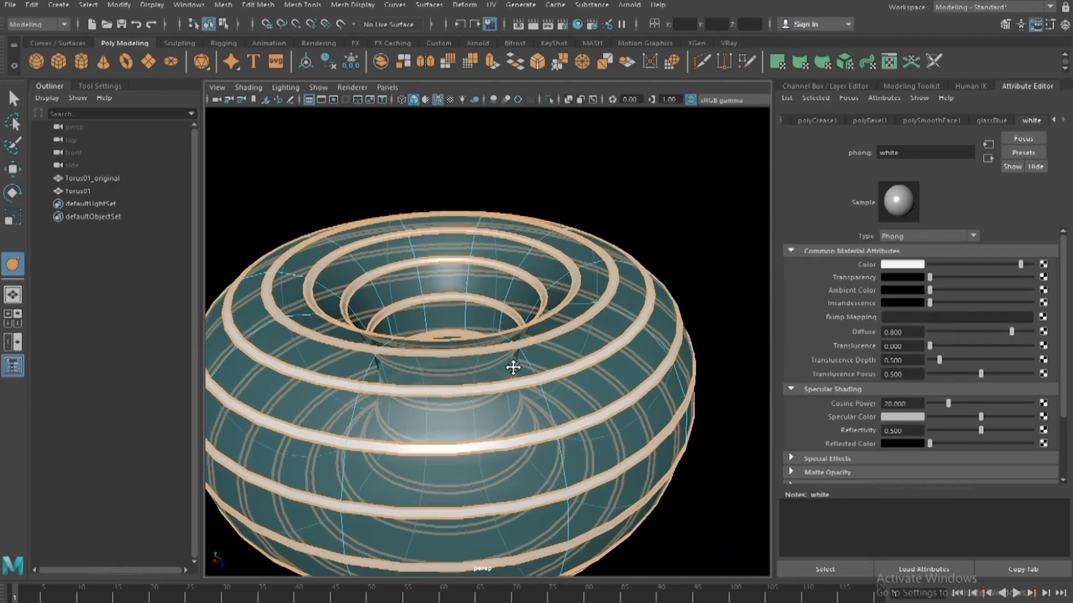
alt+middle_drag(514, 354, 532, 363)
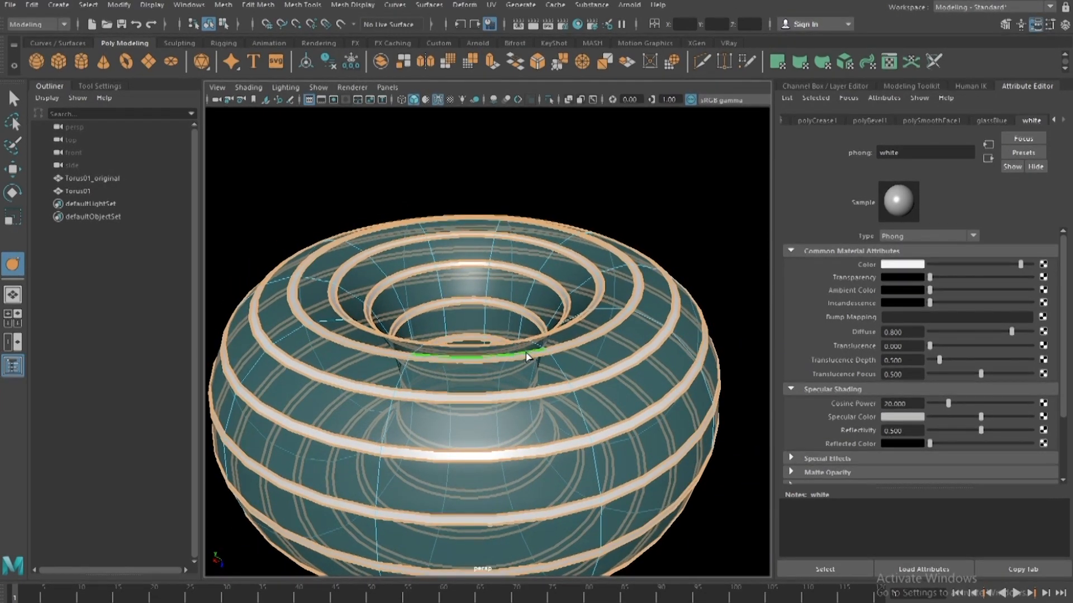
key(q)
right_drag(523, 256, 576, 232)
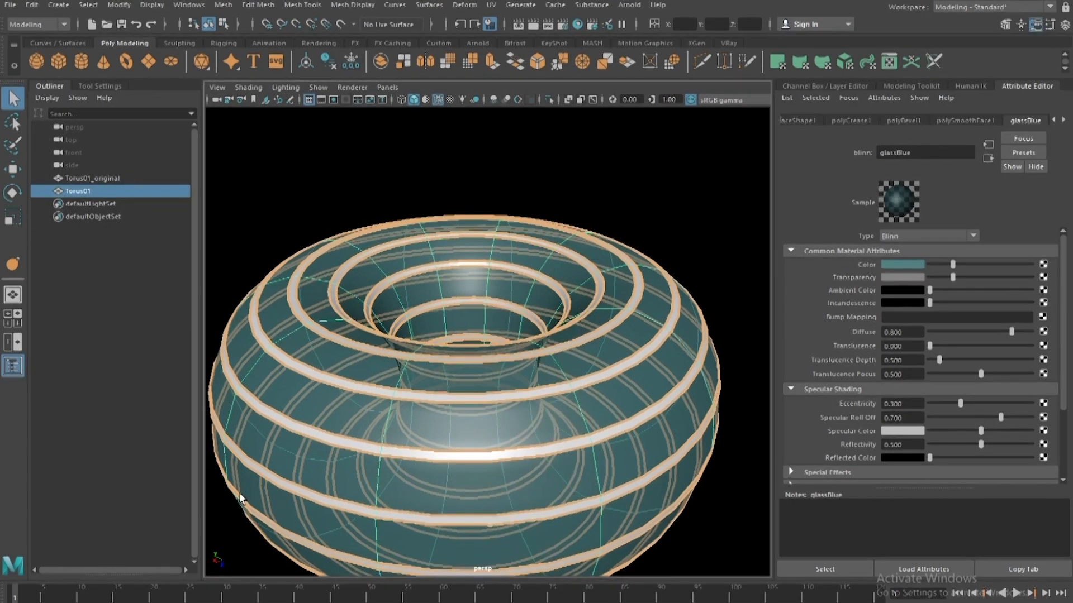
click(620, 217)
alt+drag(593, 352, 574, 442)
scroll(584, 360, up, 4)
scroll(644, 319, down, 5)
alt+drag(645, 319, 611, 278)
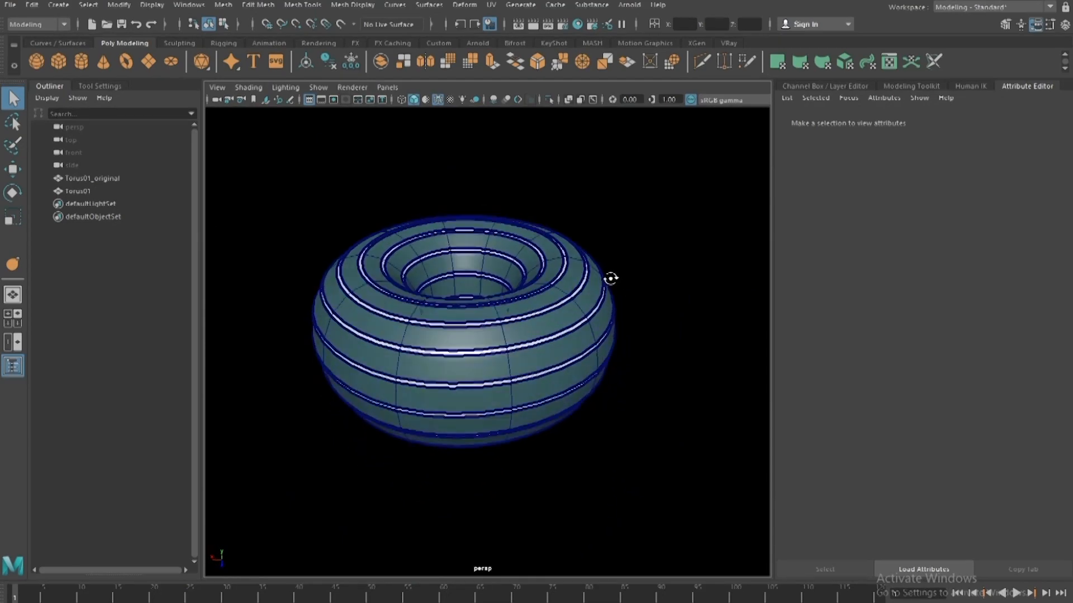
- Examine the creased white strips on Torus01 from the side, from above and close up
scroll(603, 302, up, 8)
scroll(611, 329, down, 4)
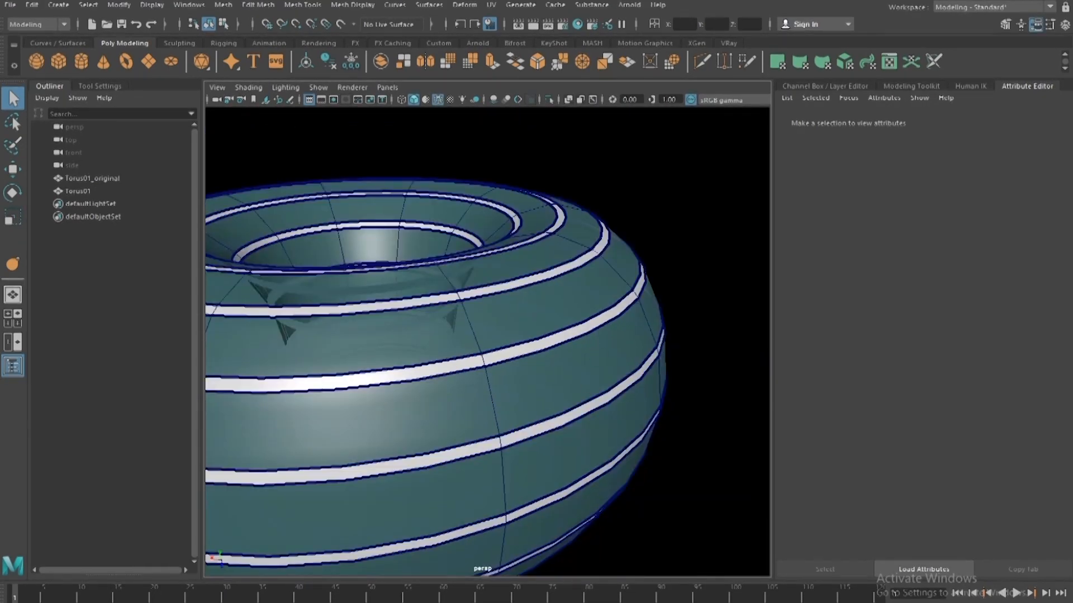
click(673, 590)
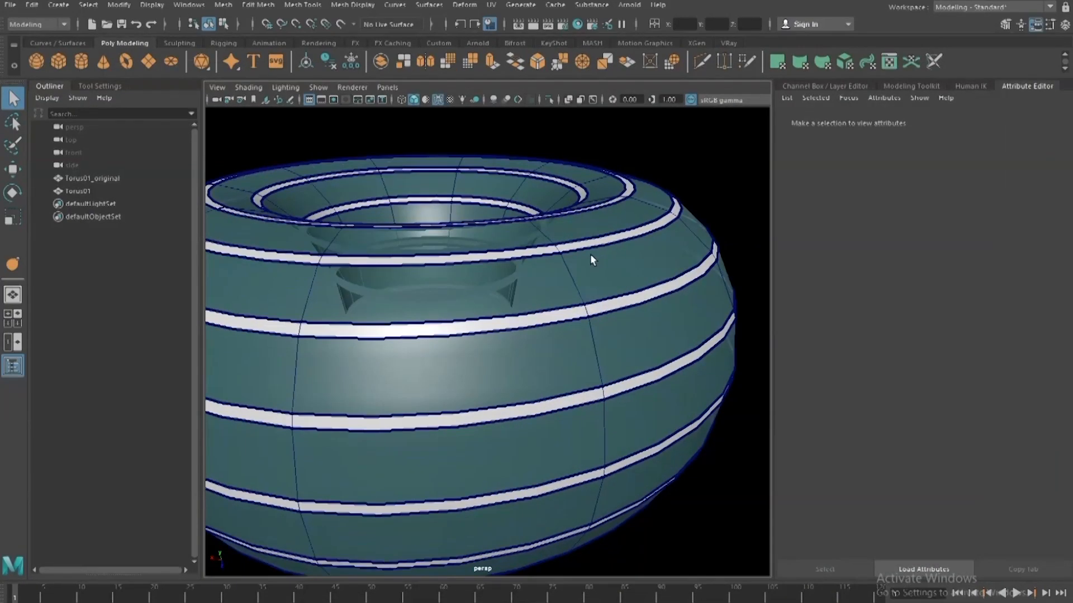
click(622, 301)
scroll(622, 300, down, 3)
alt+drag(622, 301, 611, 259)
scroll(650, 255, up, 5)
scroll(611, 259, up, 5)
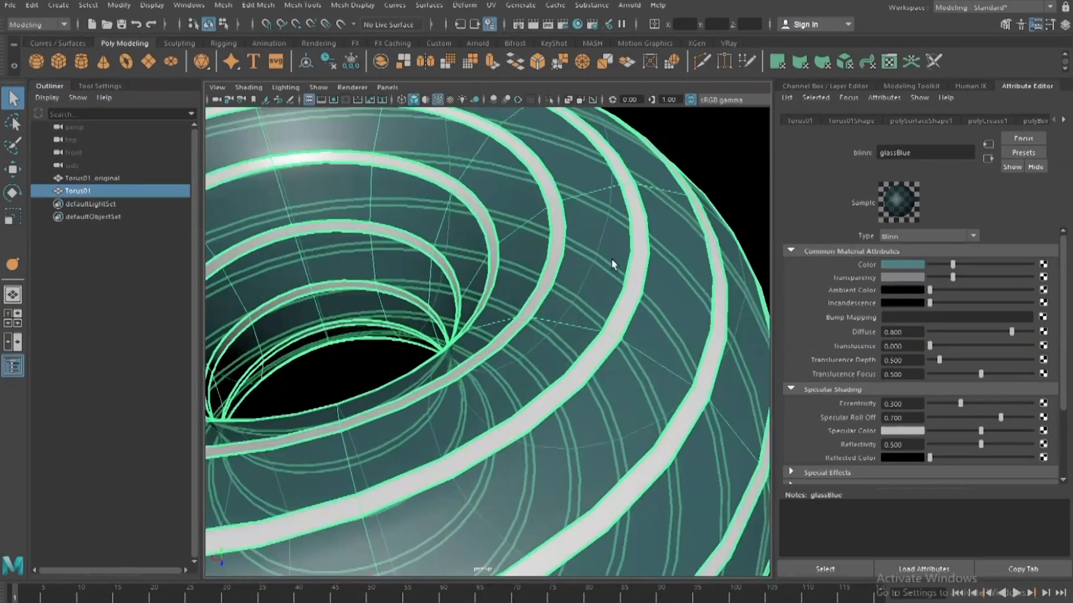
scroll(629, 210, down, 6)
alt+drag(629, 210, 634, 265)
key(f)
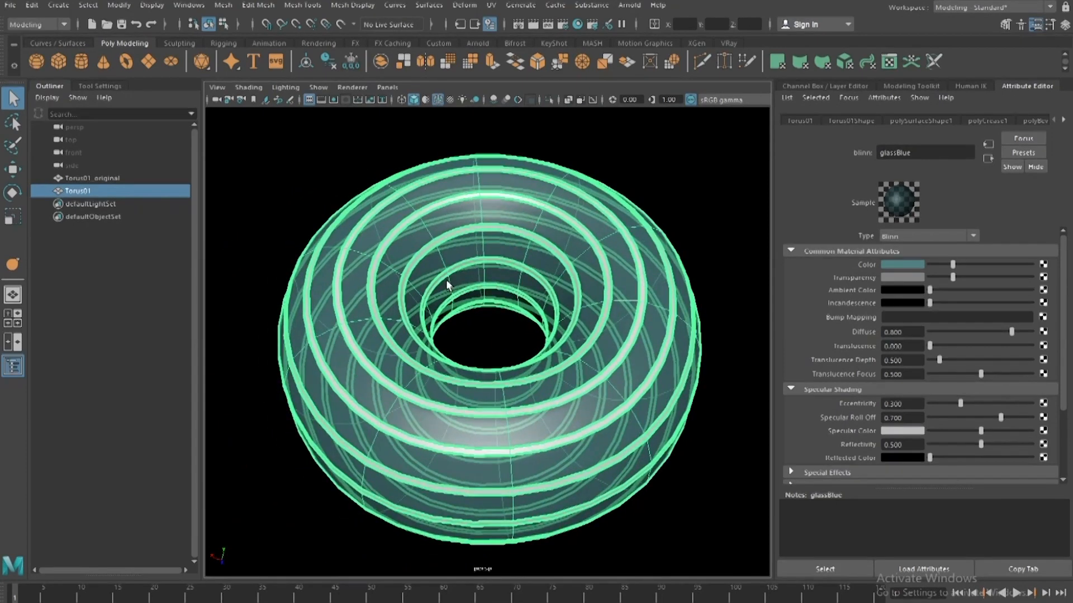
scroll(453, 282, up, 3)
right_drag(530, 199, 530, 235)
alt+middle_drag(588, 271, 391, 369)
scroll(484, 243, up, 6)
click(439, 239)
shift+double_click(426, 206)
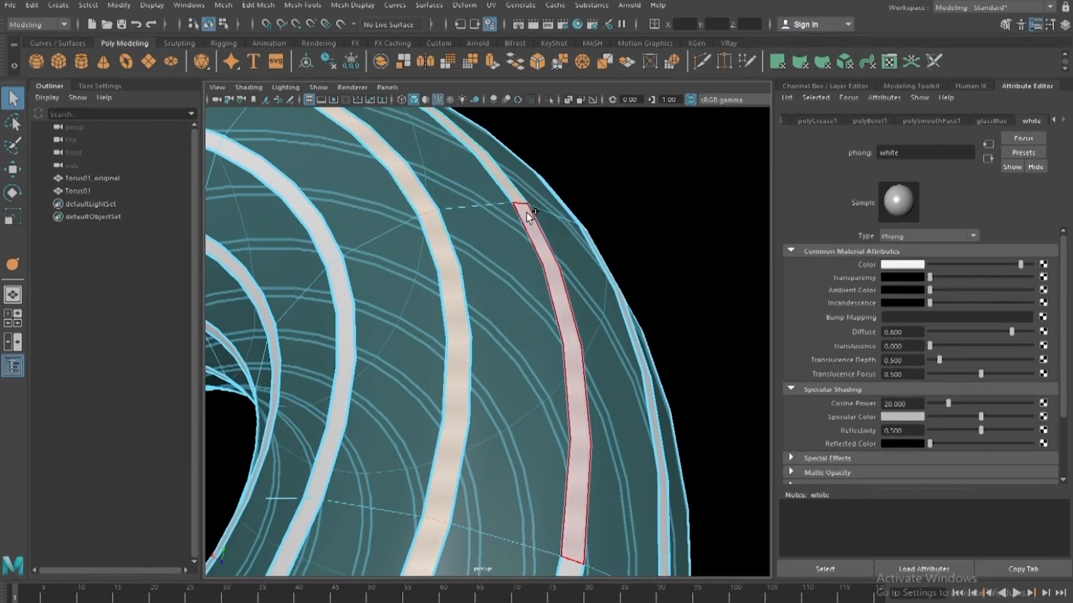
scroll(527, 211, down, 10)
alt+middle_drag(486, 311, 540, 277)
scroll(541, 278, up, 5)
alt+drag(541, 278, 541, 266)
alt+middle_drag(541, 285, 554, 244)
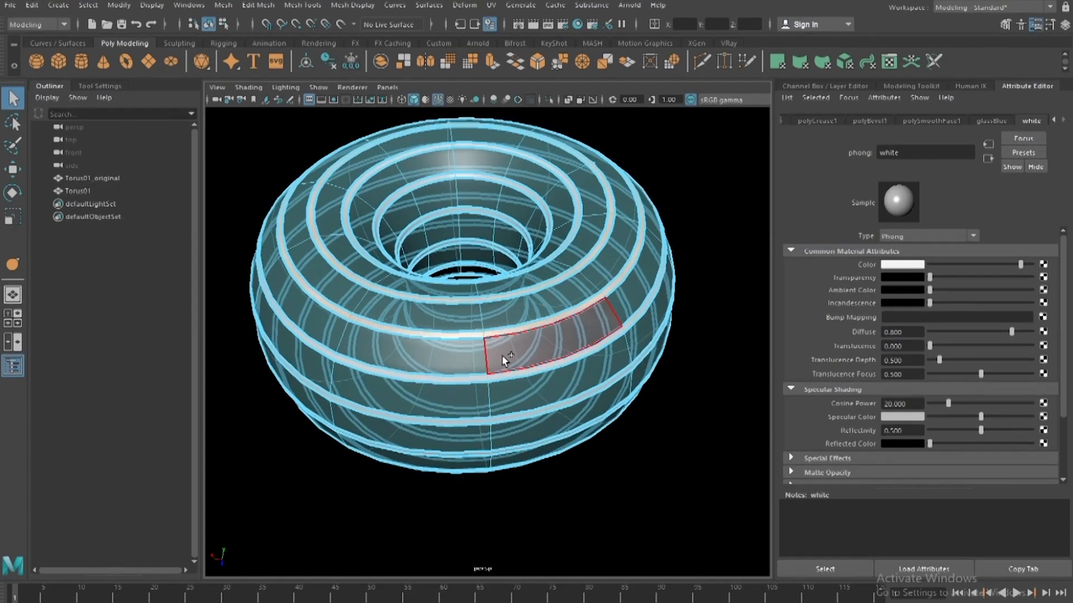
right_drag(582, 130, 642, 113)
click(647, 141)
alt+middle_drag(546, 196, 574, 214)
alt+middle_drag(579, 176, 575, 192)
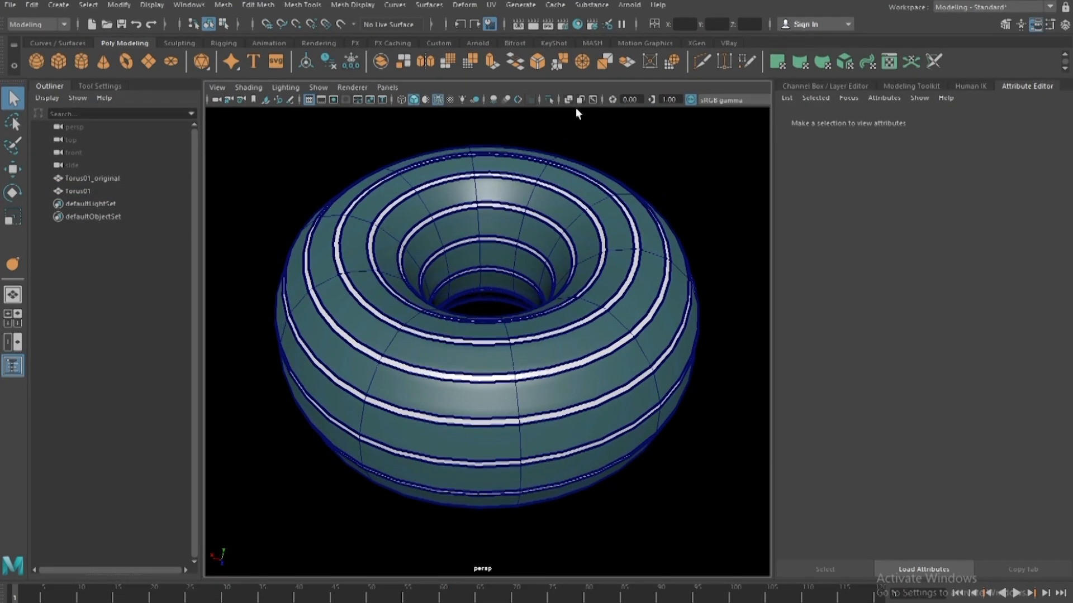
- Select all faces that use the white material through the Hypershade, and minimize the Hypershade window
click(577, 24)
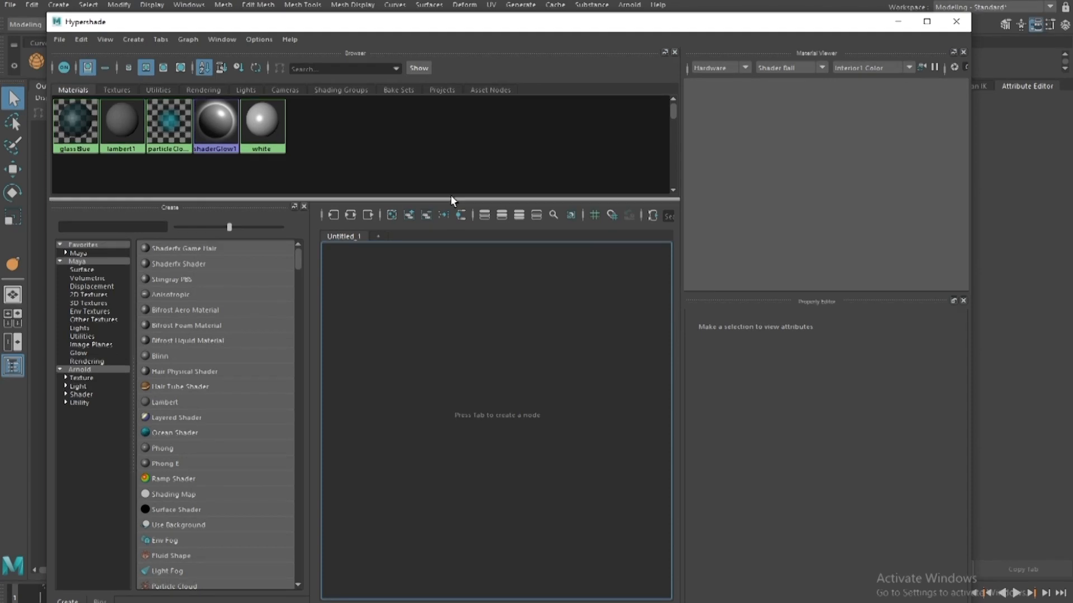
right_click(262, 120)
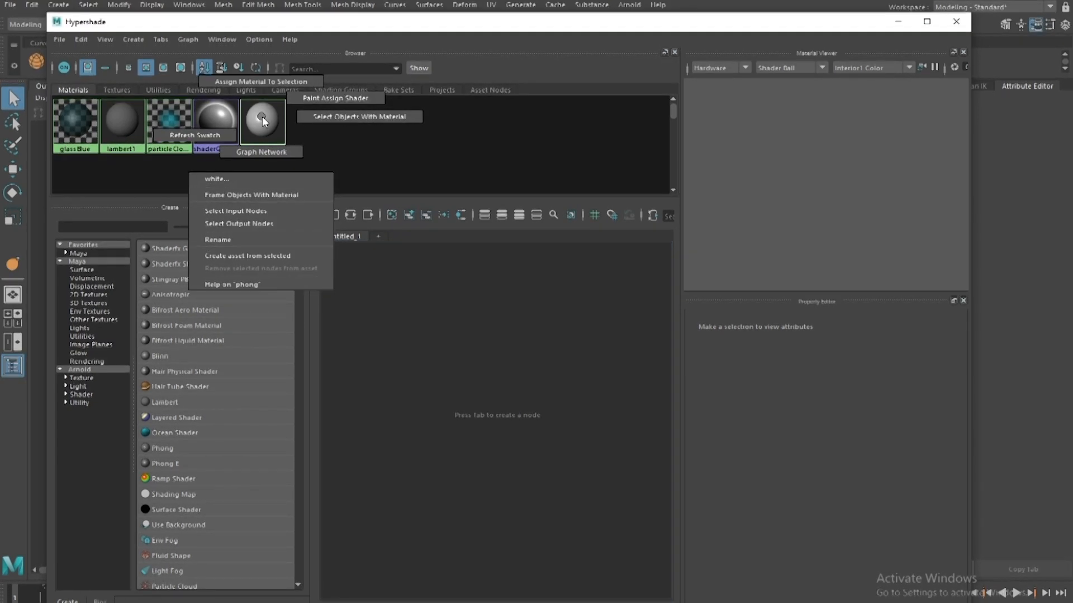
click(311, 116)
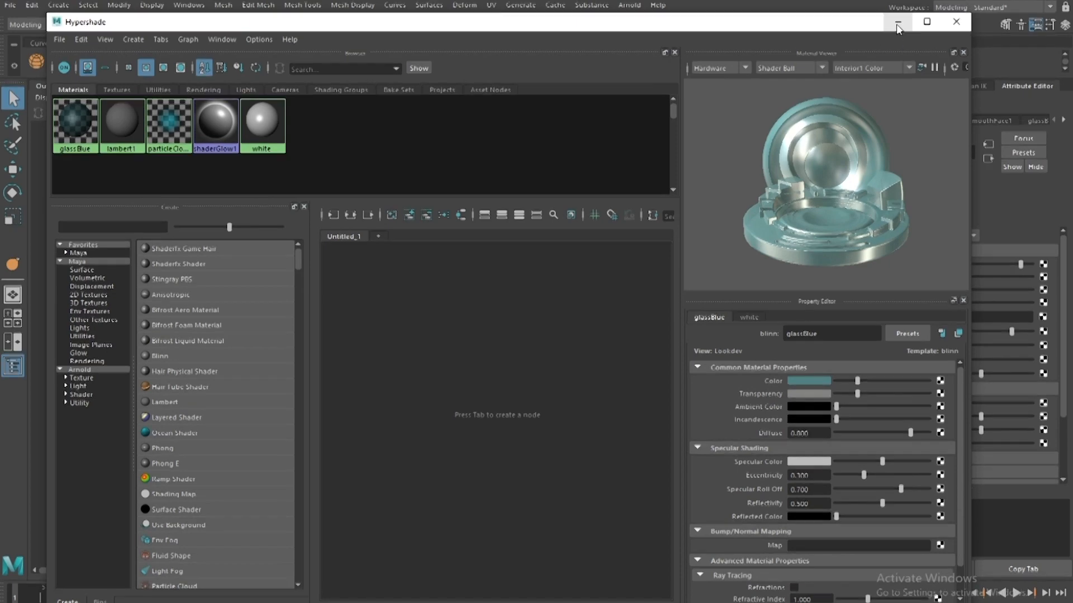
click(898, 21)
- Switch Torus01 to face mode while keeping the white strip faces selected
scroll(659, 335, up, 8)
scroll(675, 340, down, 10)
scroll(644, 297, up, 10)
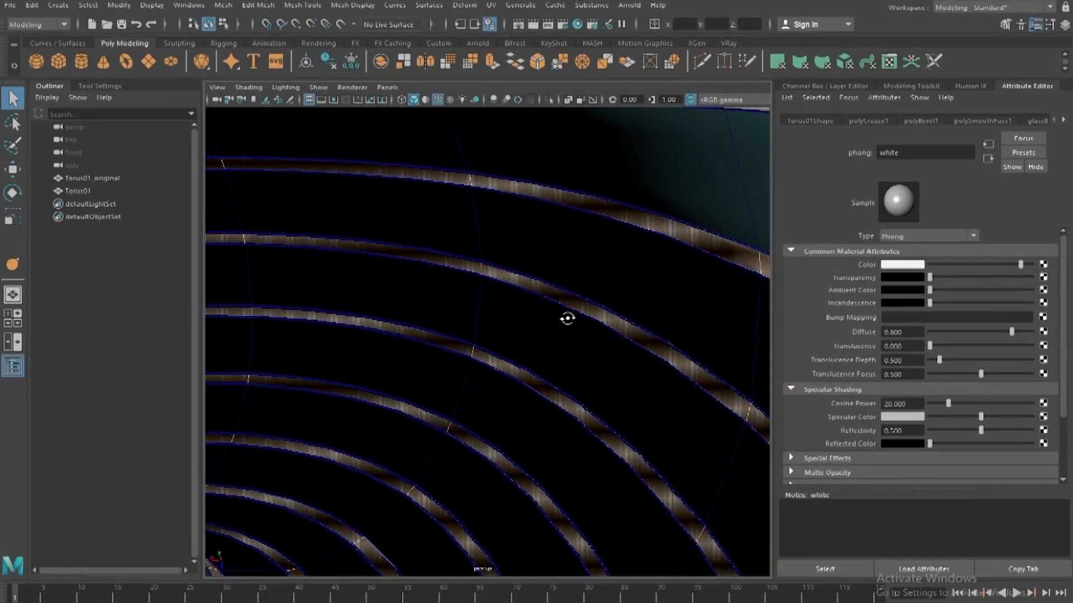
right_click(568, 178)
click(569, 216)
scroll(581, 235, down, 3)
click(596, 261)
- Check the selected white strip faces around the whole torus with the Move tool active
scroll(597, 262, down, 5)
alt+middle_drag(597, 261, 584, 292)
scroll(584, 292, up, 3)
scroll(590, 293, down, 8)
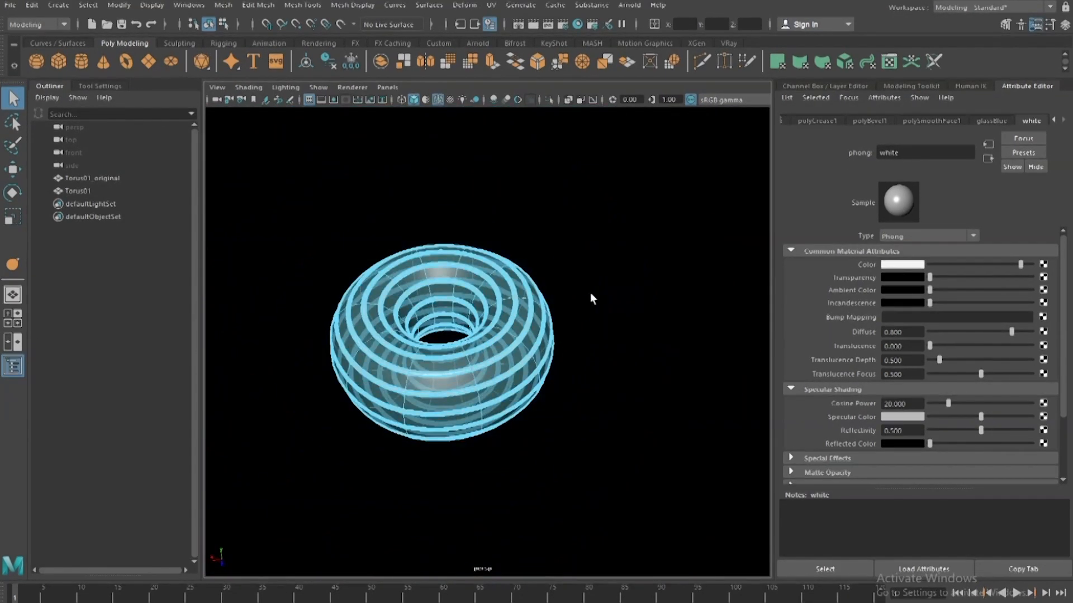
scroll(590, 292, up, 4)
key(w)
key(f)
alt+drag(567, 283, 591, 276)
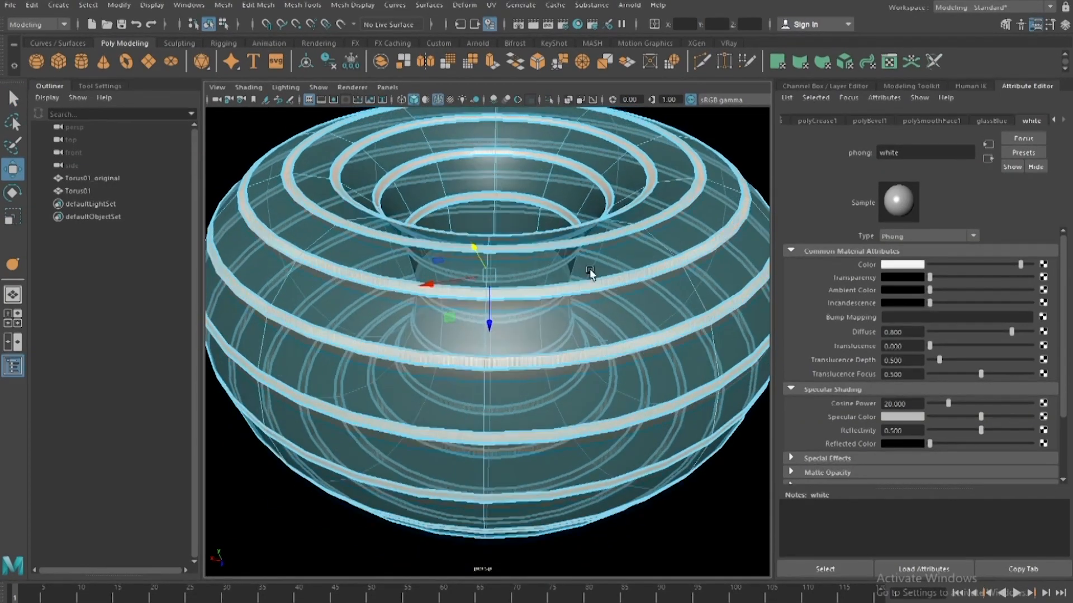
scroll(593, 276, up, 6)
scroll(639, 298, down, 5)
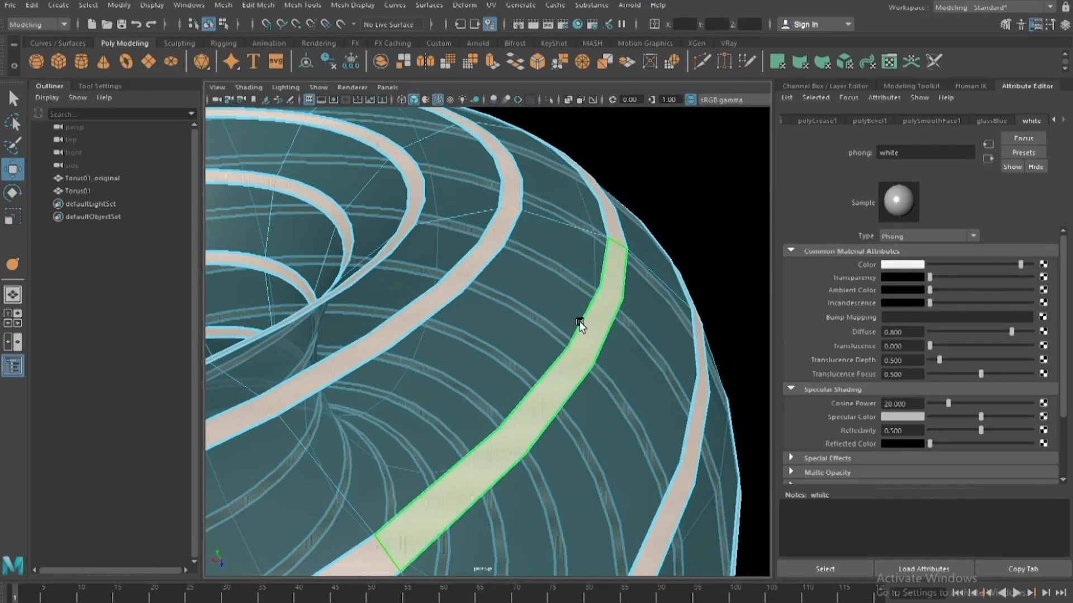
- Turn off the smoothed preview and extrude the selected white strip faces with a thickness of 1
click(578, 323)
scroll(580, 323, up, 4)
scroll(558, 282, down, 4)
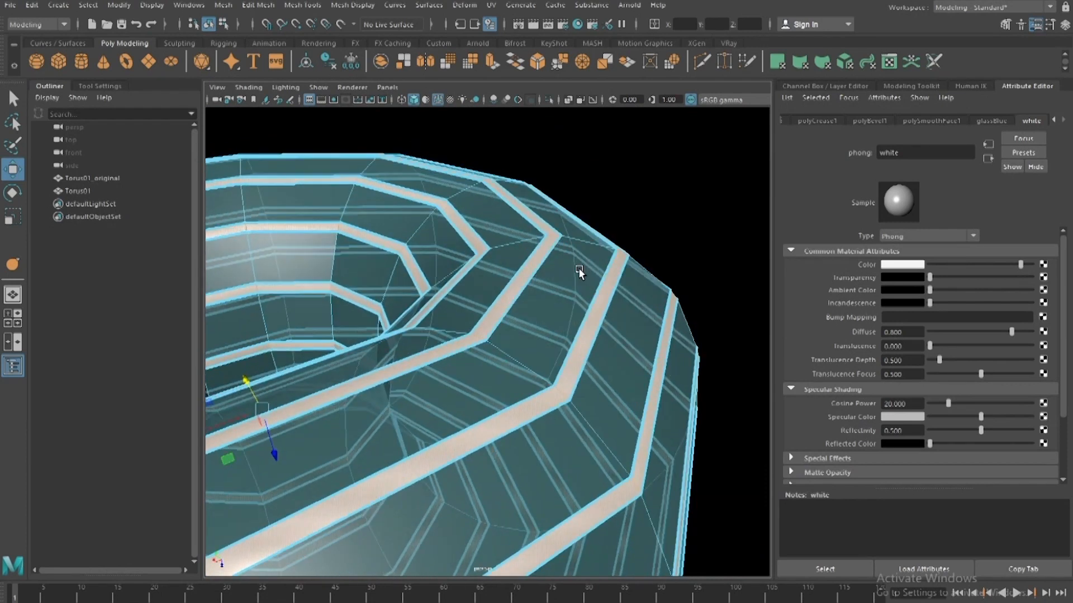
scroll(598, 277, up, 4)
alt+middle_drag(689, 265, 570, 303)
scroll(570, 303, up, 4)
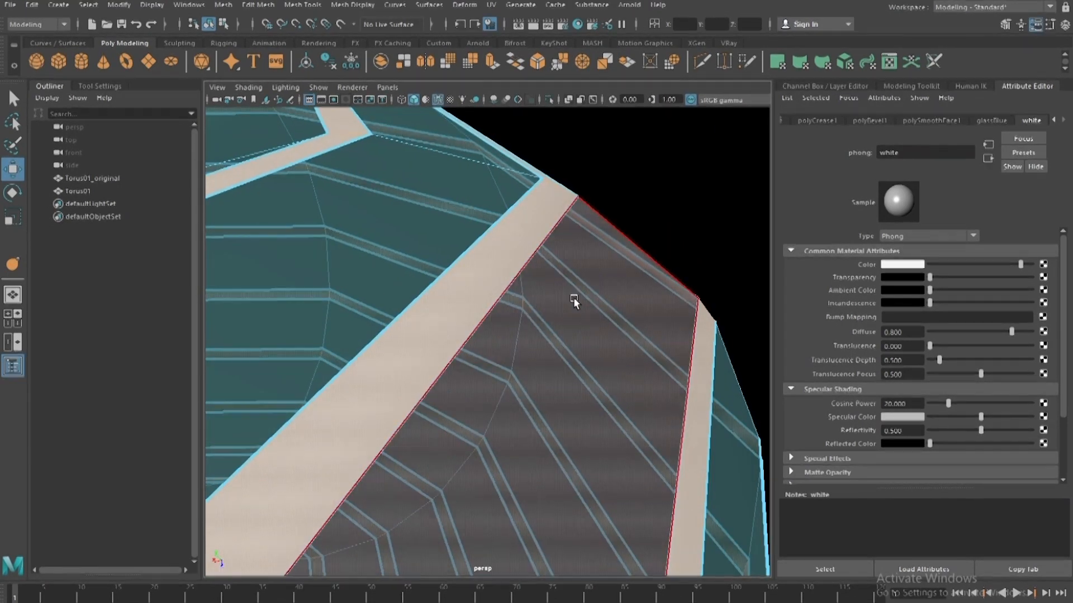
key(ctrl+e)
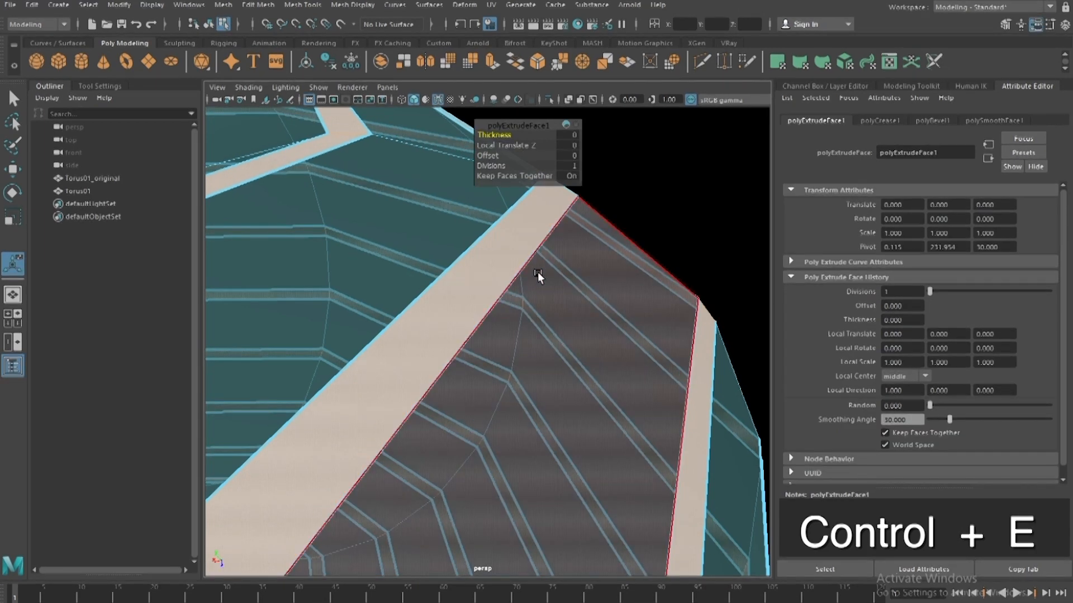
click(576, 136)
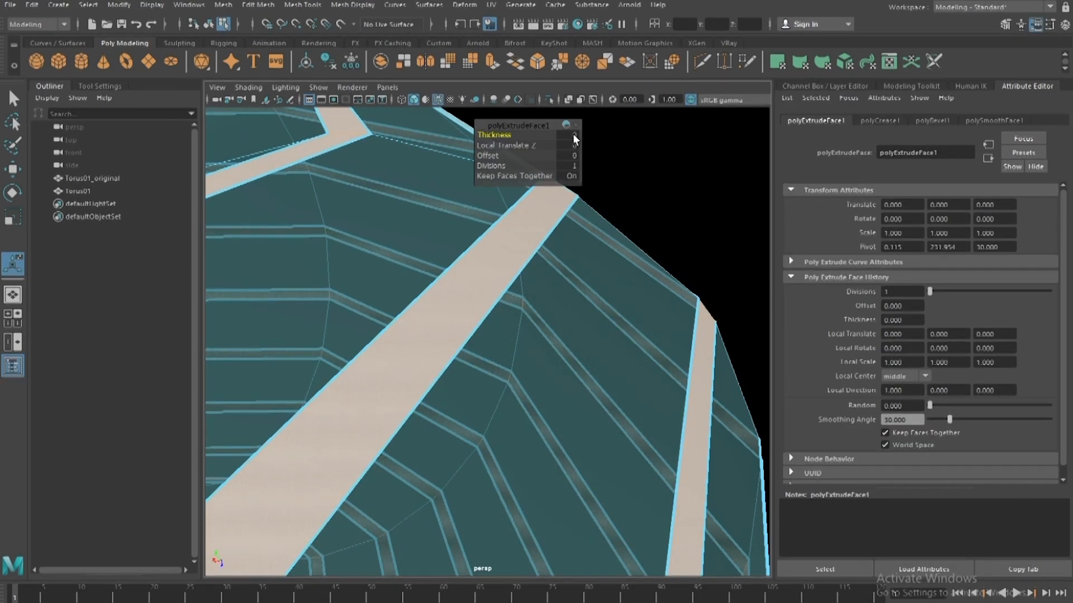
text(1)
key(Return)
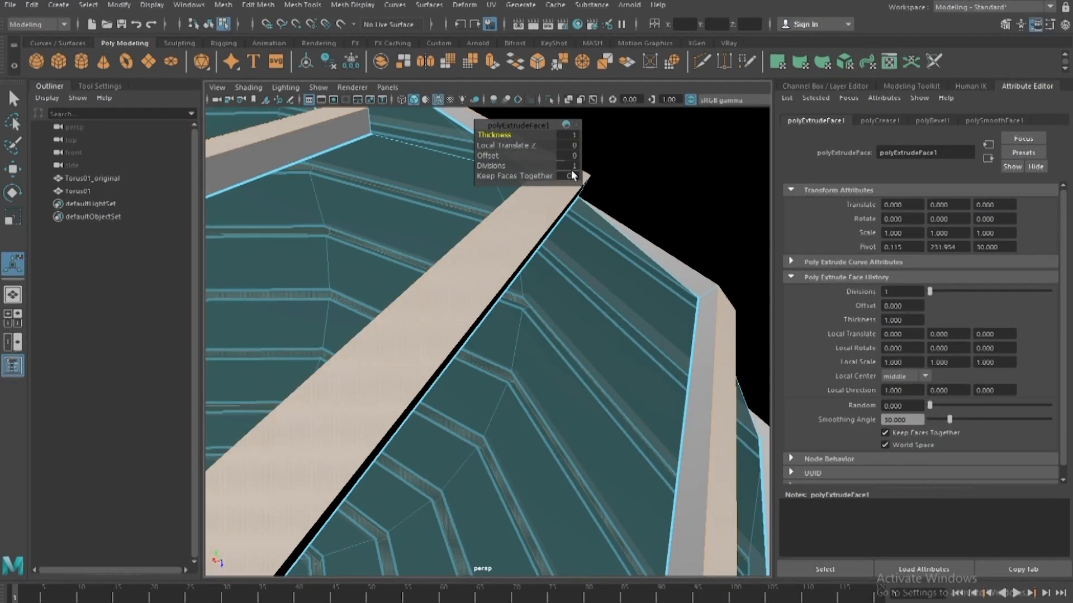
- Turn the smoothed preview back on and convert the extruded strip faces to their edge perimeter
scroll(442, 398, down, 3)
scroll(482, 354, up, 4)
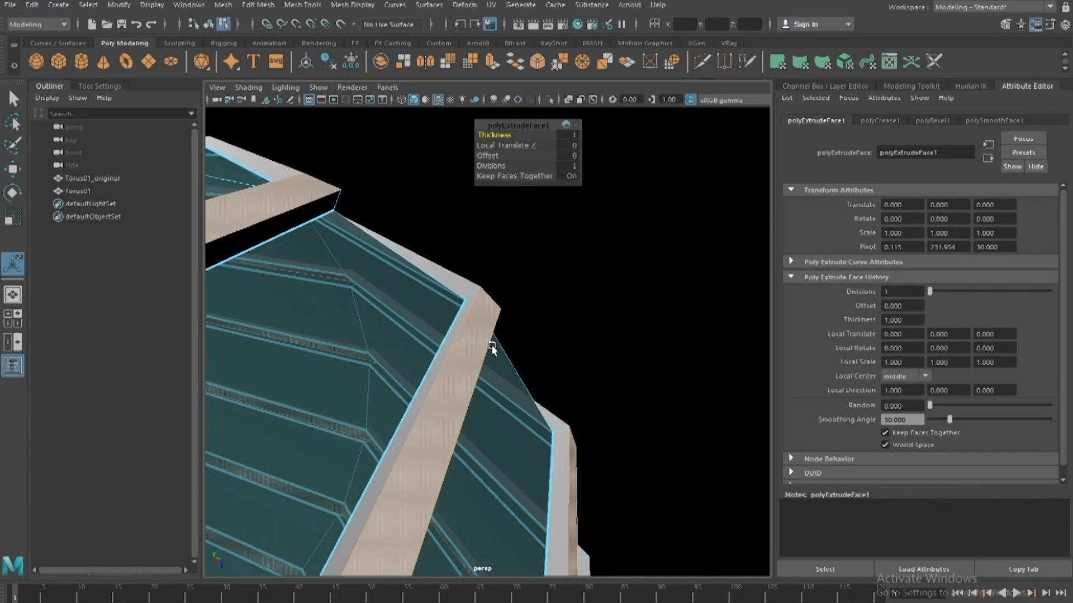
scroll(484, 342, down, 4)
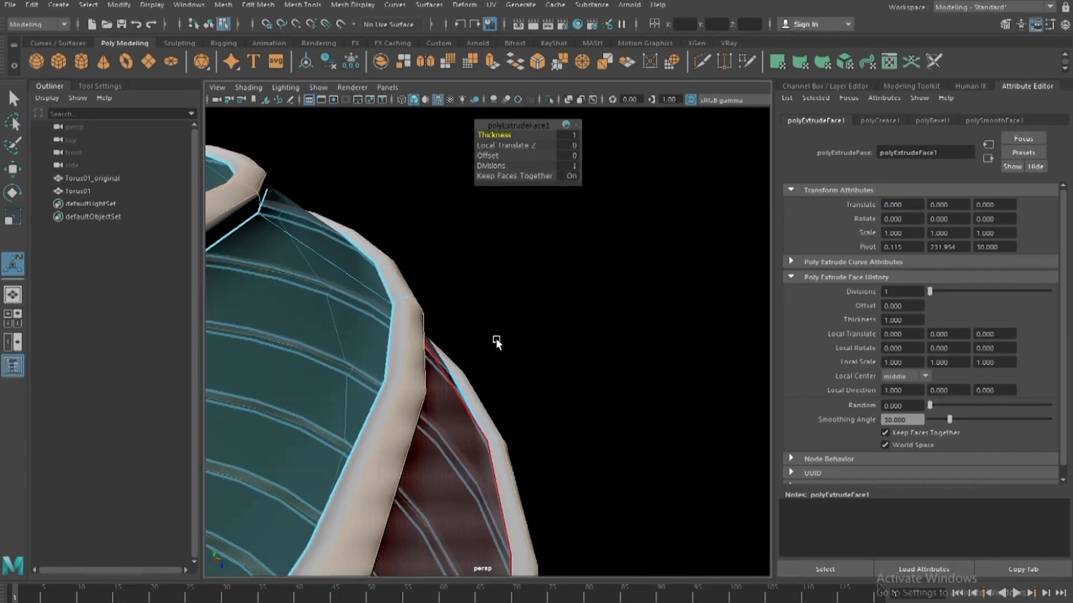
alt+drag(450, 386, 455, 357)
alt+middle_drag(455, 357, 455, 346)
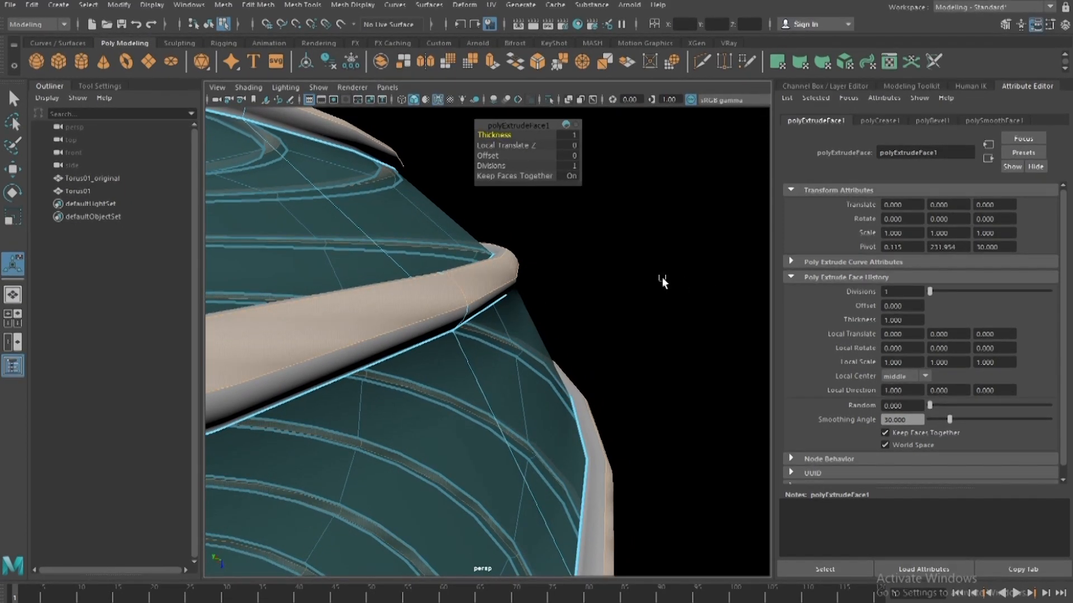
ctrl+right_click(485, 279)
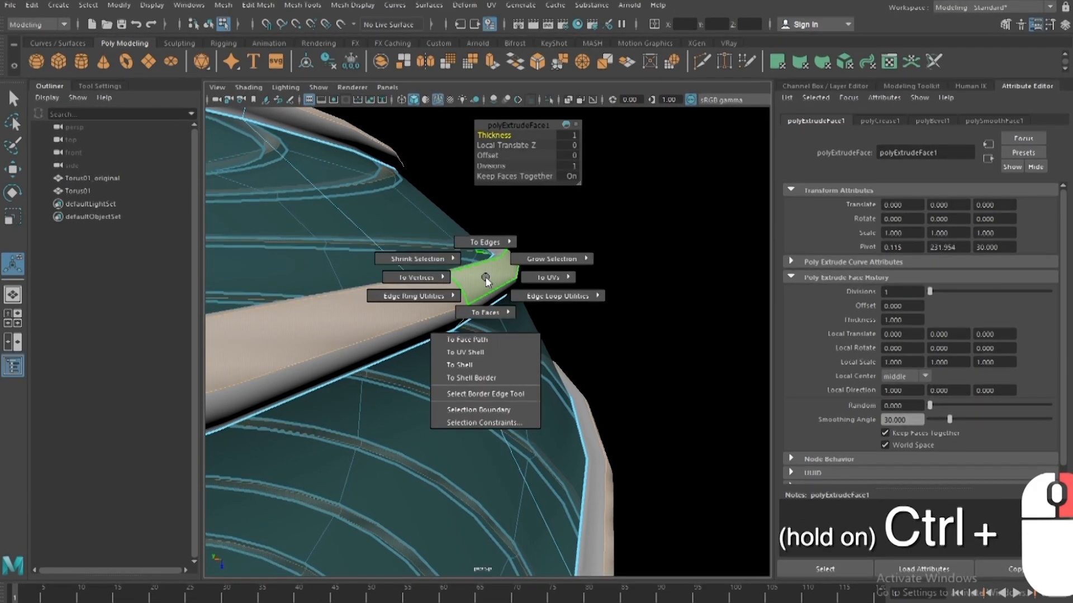
ctrl+right_drag(486, 281, 511, 282)
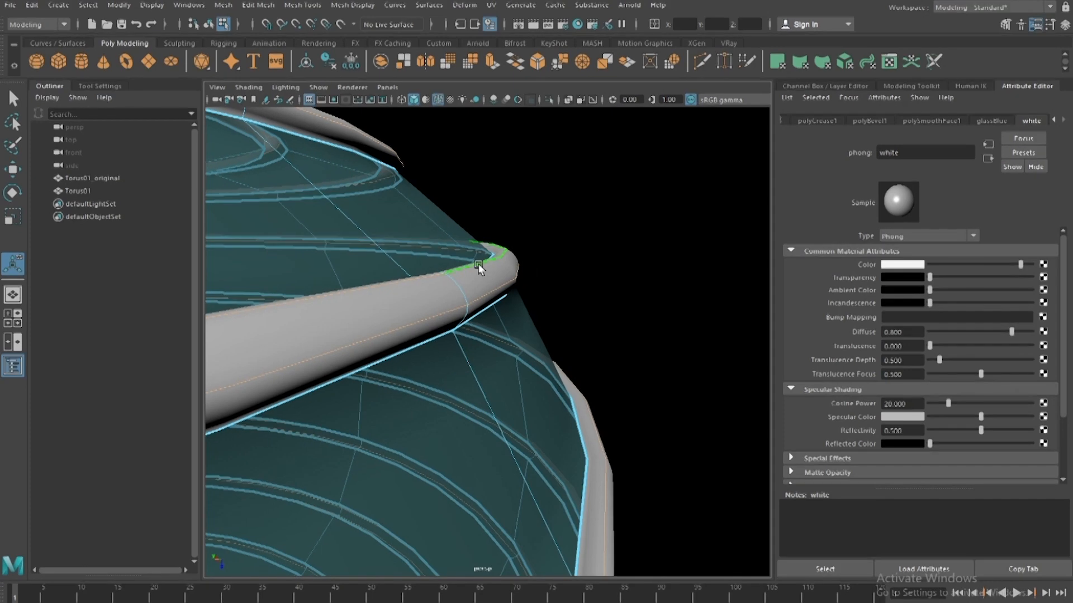
- Crease the perimeter edges of the extruded white strips with the Crease tool to sharpen their outer borders
shift+right_drag(483, 265, 484, 328)
middle_drag(301, 327, 498, 297)
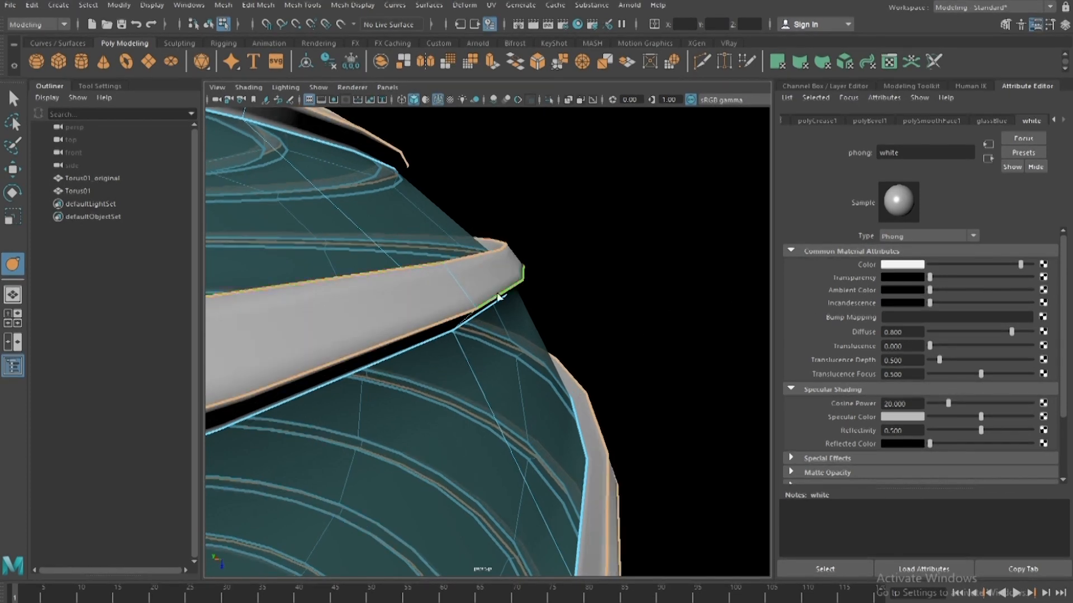
scroll(499, 335, down, 10)
alt+middle_drag(488, 354, 591, 306)
scroll(548, 331, up, 6)
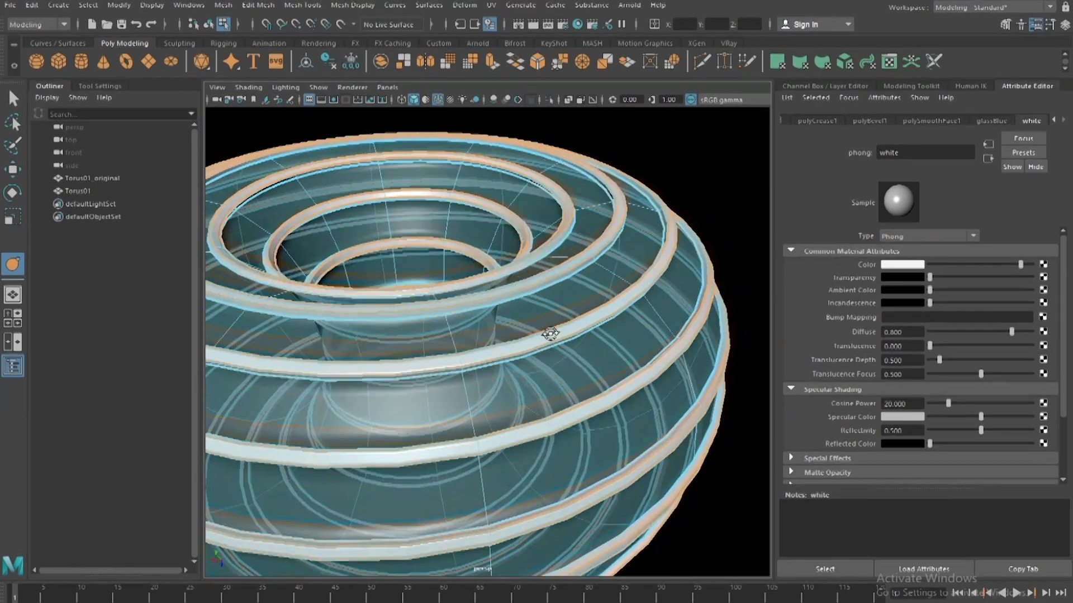
- Leave the Crease tool, return the extruded Torus01 to object mode and deselect it
key(q)
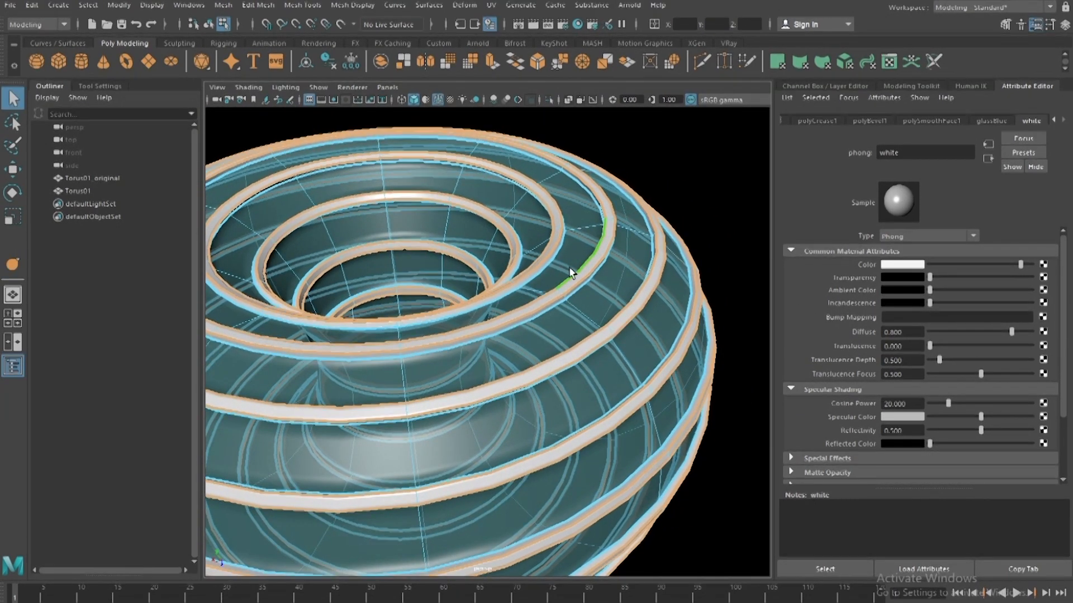
right_click(558, 204)
click(625, 186)
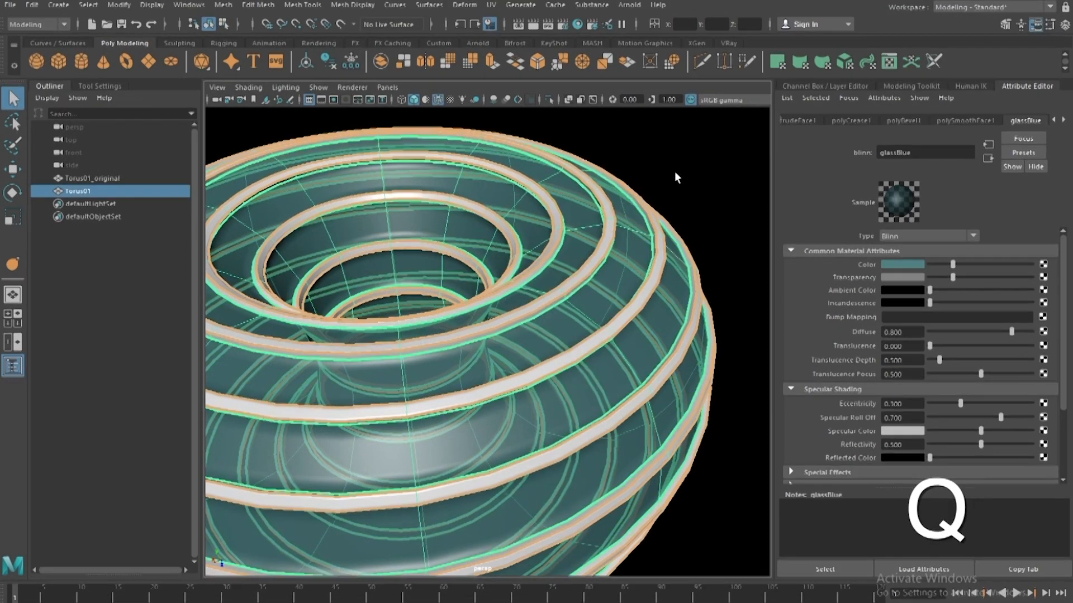
click(659, 168)
- Inspect the extruded and creased white strips on Torus01 up close, with the torus deselected and selected
scroll(646, 200, down, 8)
scroll(555, 241, up, 6)
alt+drag(498, 327, 533, 320)
scroll(537, 315, up, 8)
scroll(542, 312, down, 5)
alt+middle_drag(560, 334, 565, 283)
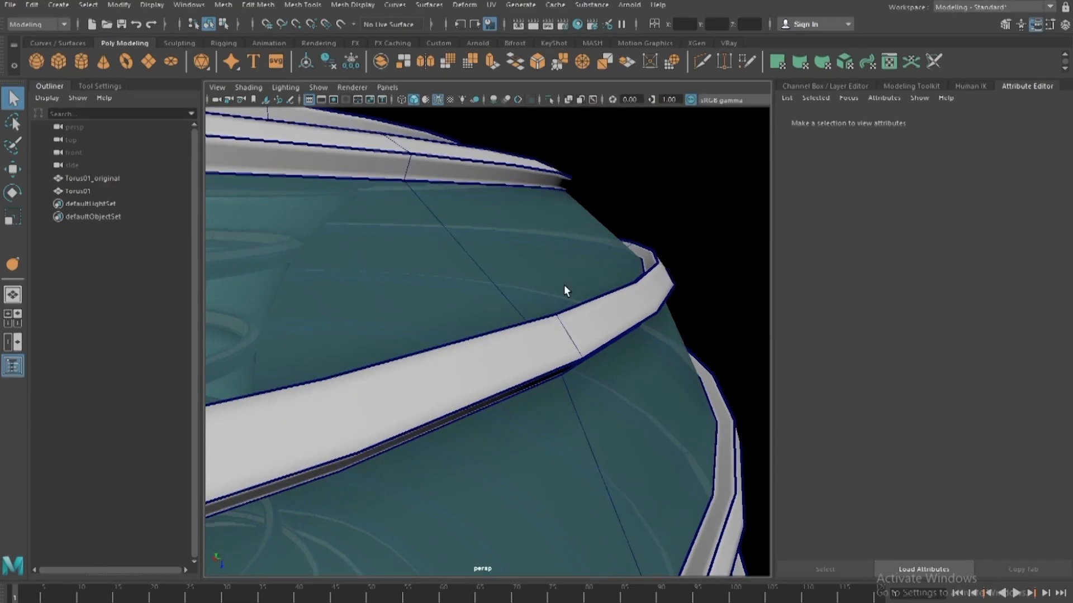
click(562, 282)
alt+drag(688, 276, 624, 302)
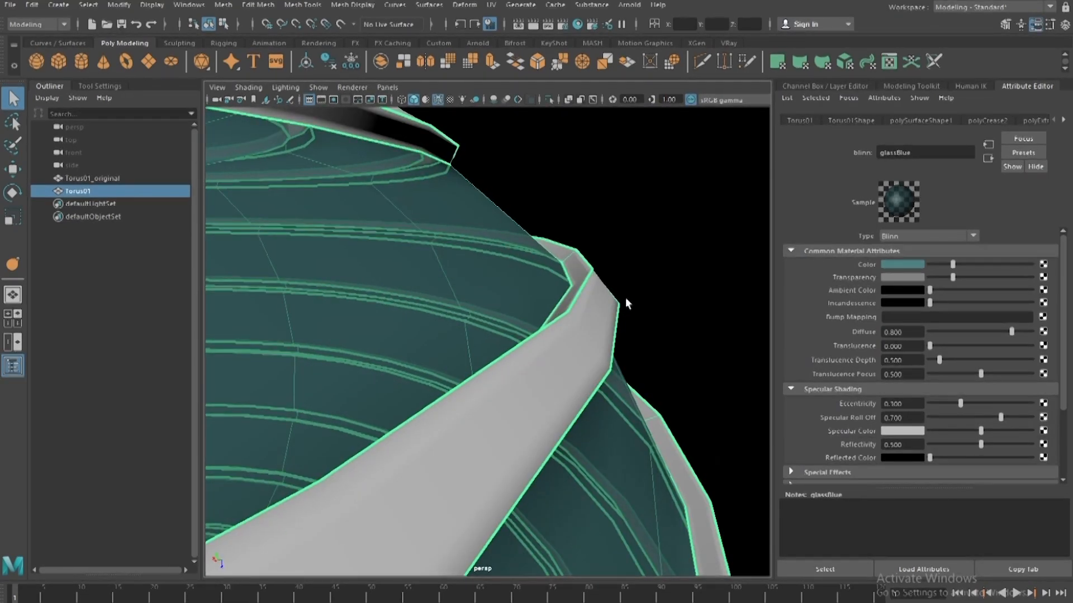
scroll(625, 302, down, 3)
alt+drag(625, 302, 535, 253)
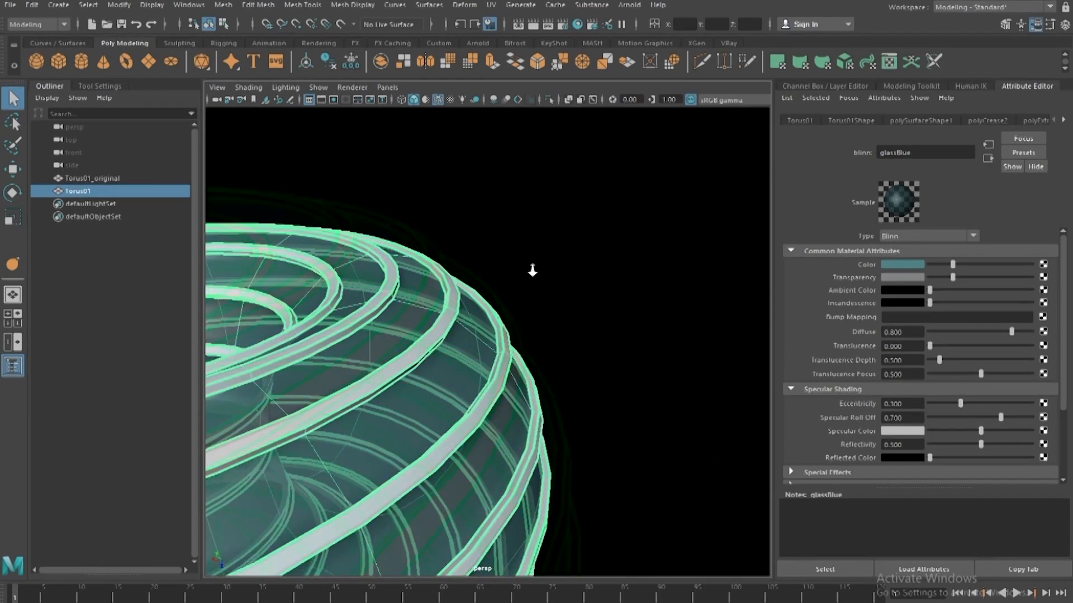
scroll(535, 297, up, 6)
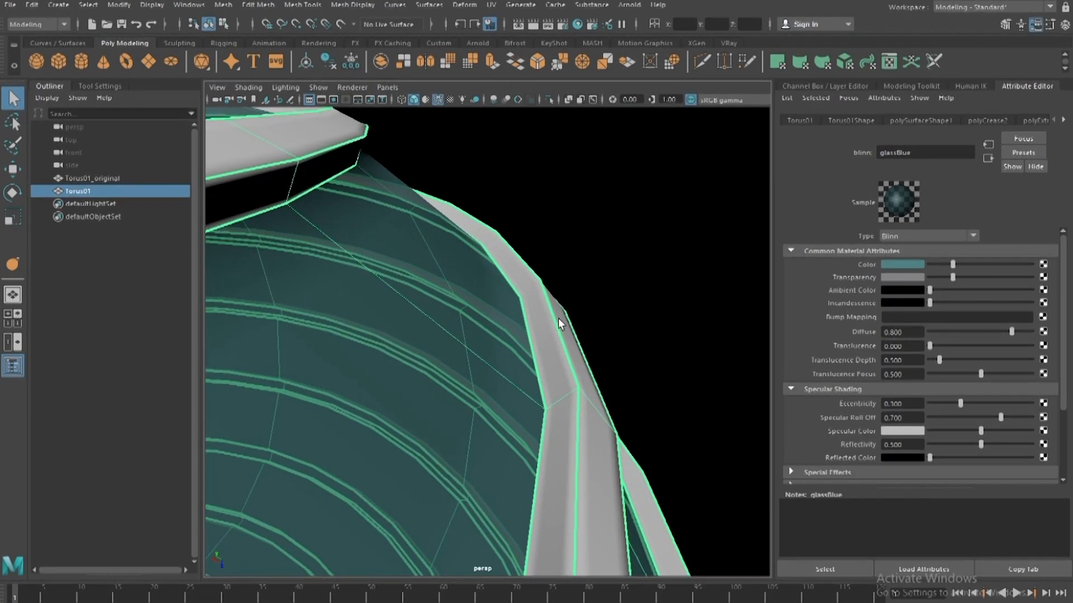
- Set the smooth mesh preview division levels of Torus01Shape to 4
click(1037, 84)
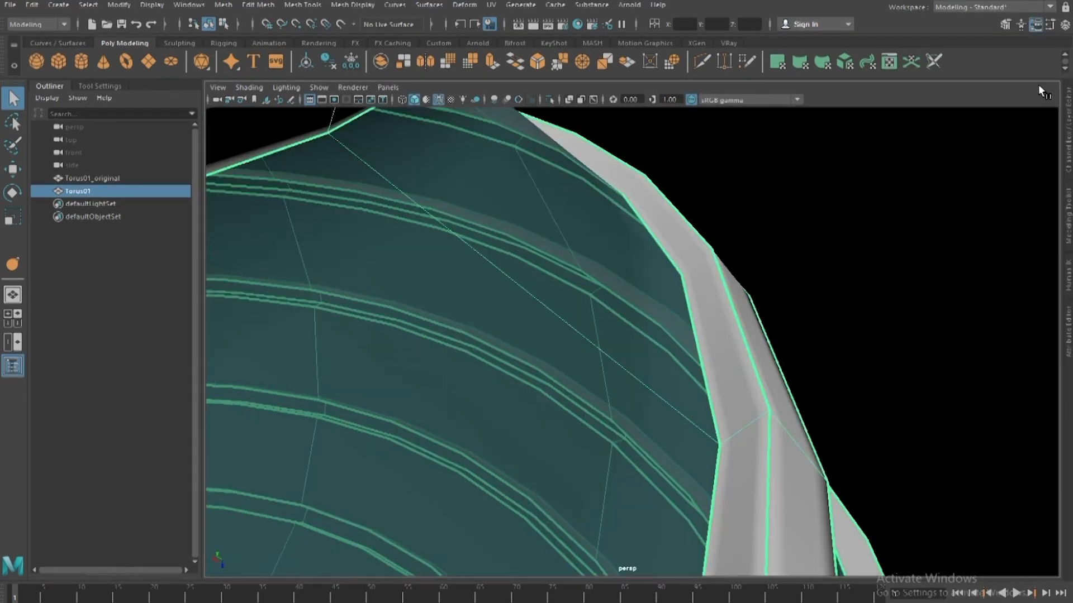
click(1036, 25)
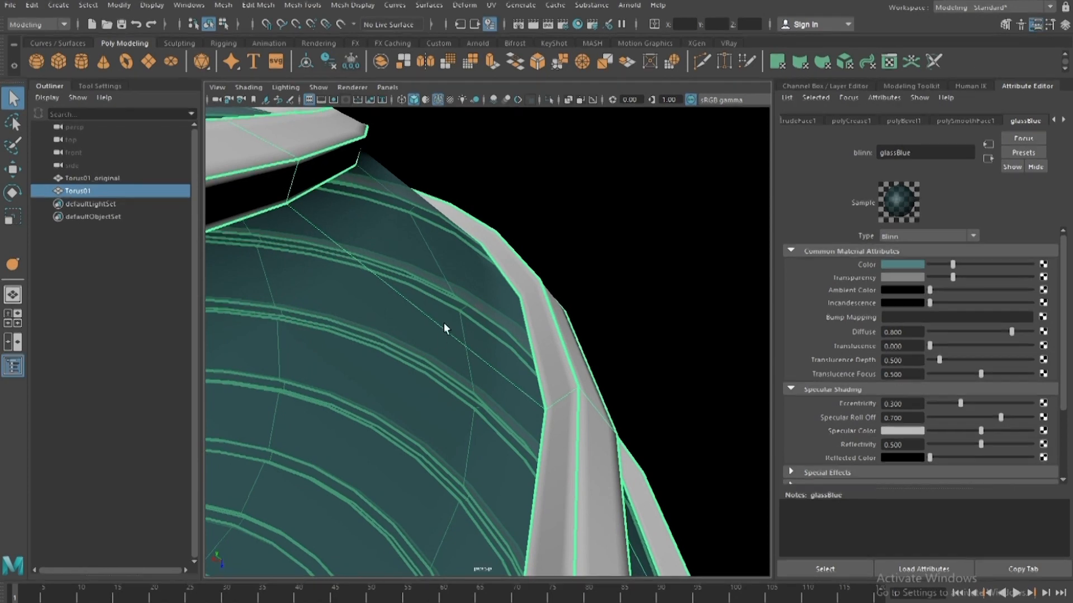
scroll(820, 119, up, 2)
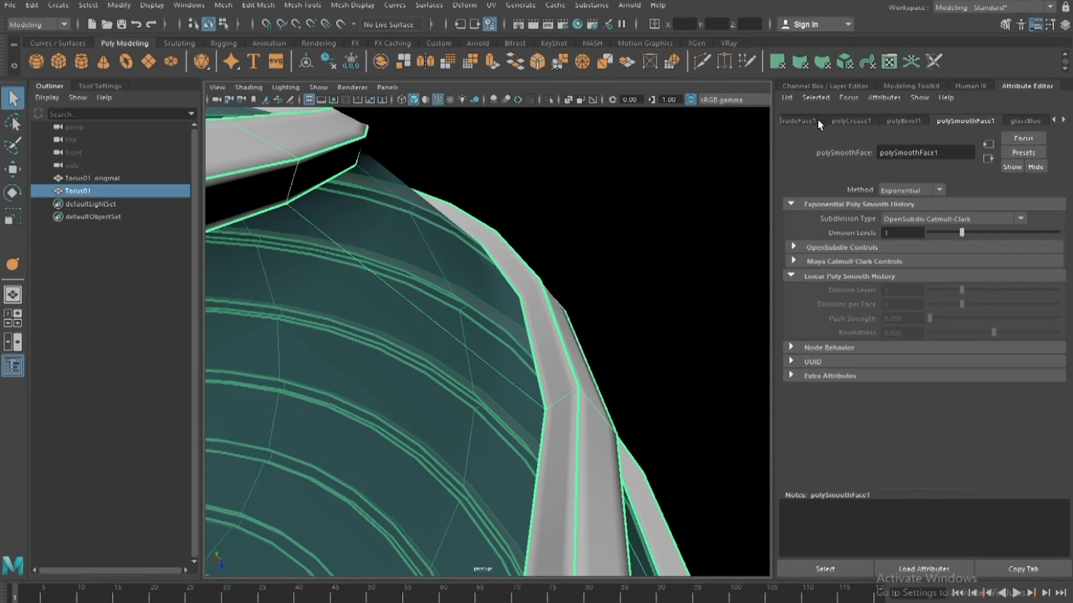
scroll(810, 120, up, 6)
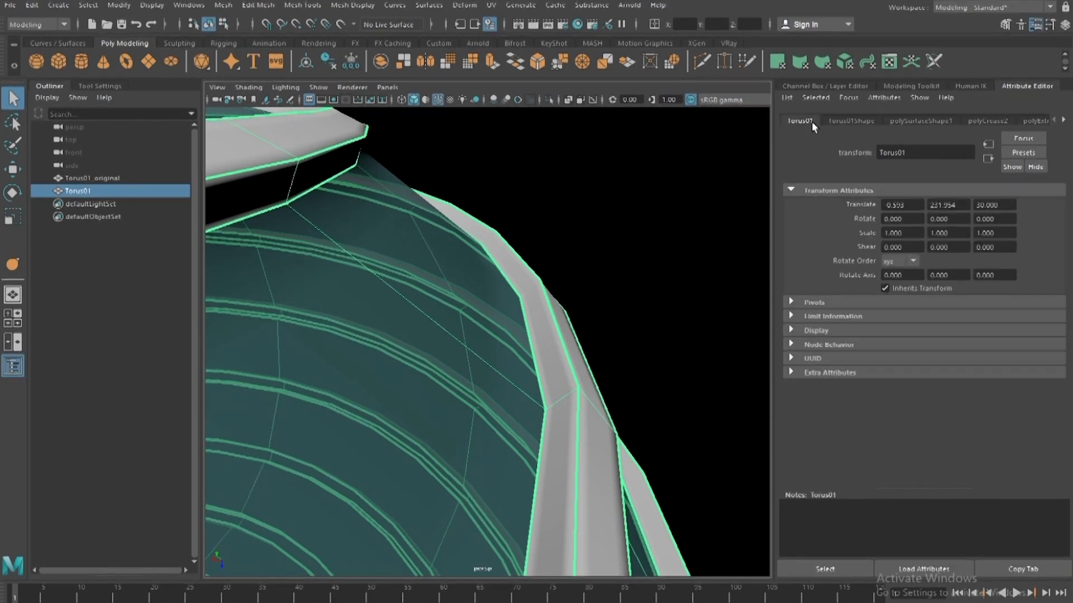
click(854, 121)
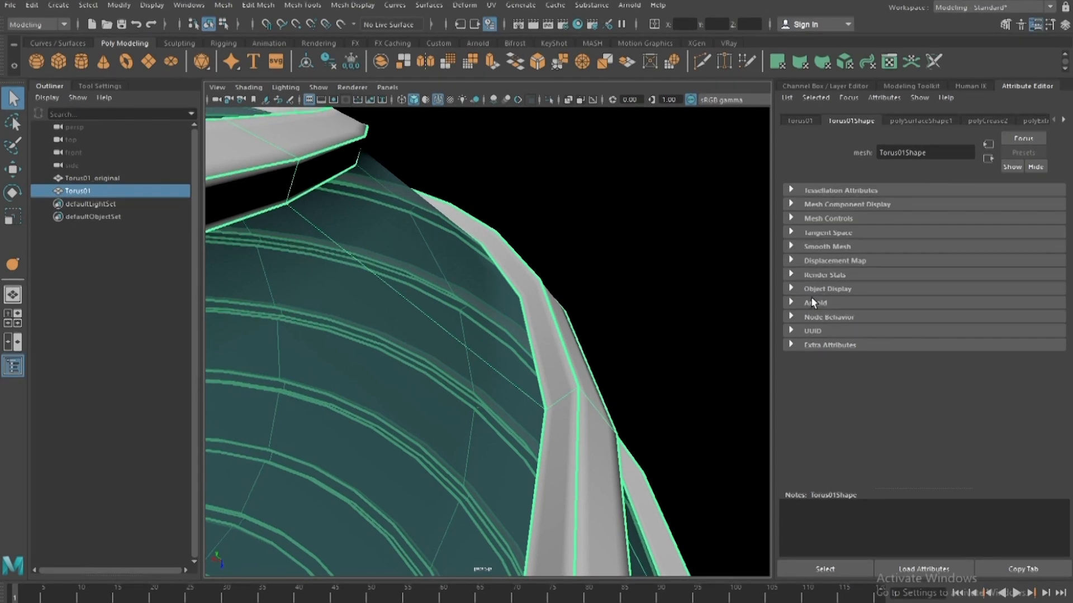
click(825, 247)
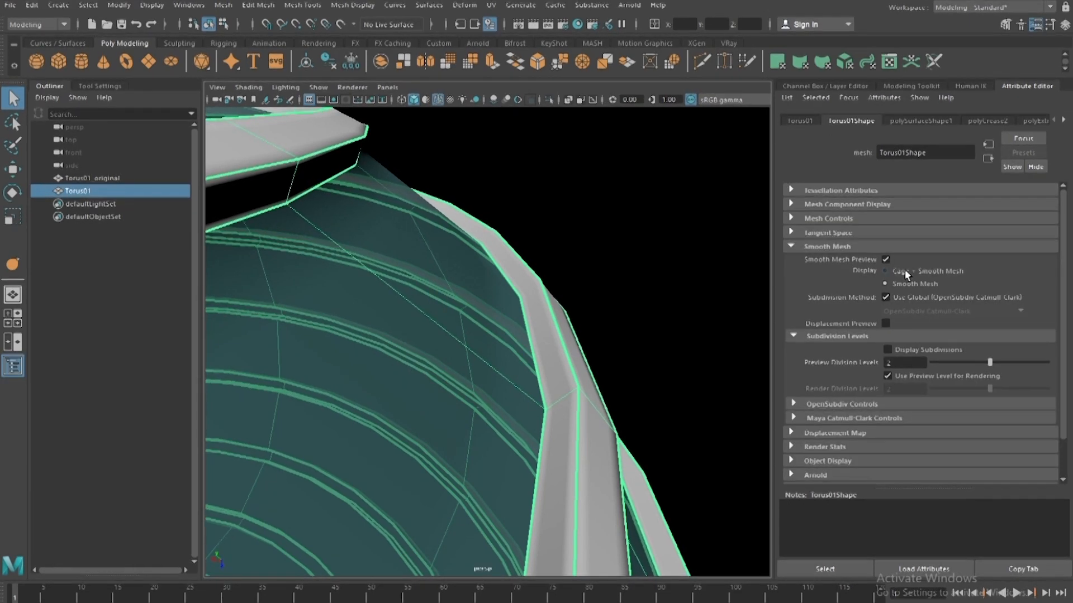
click(904, 362)
text(4)
key(Return)
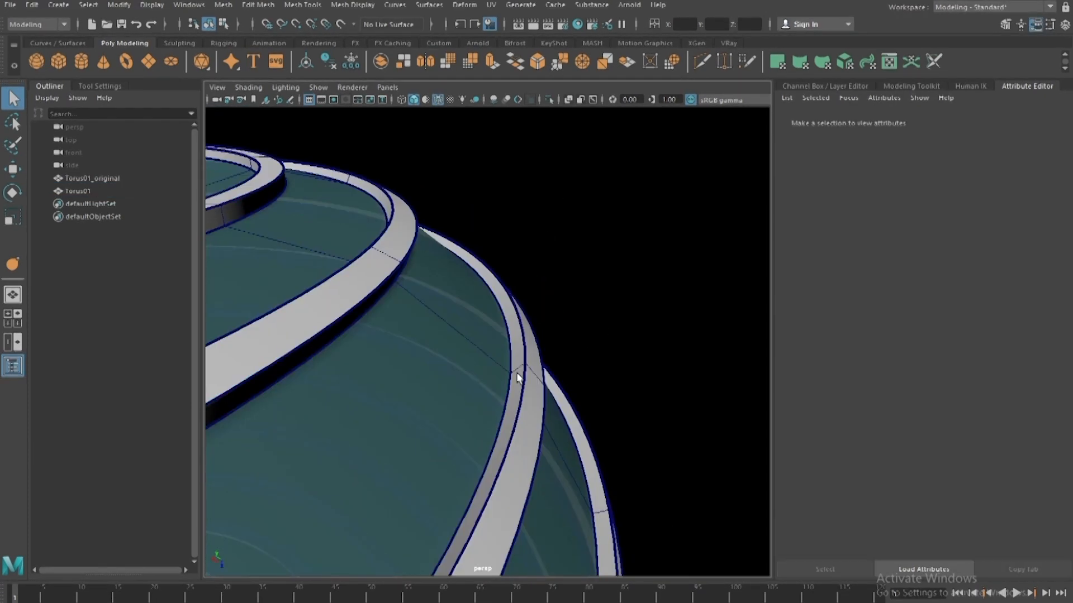
- Examine the smoothness of the white strips around the whole torus, then deselect it and collapse the attribute editor
alt+drag(517, 377, 598, 330)
scroll(562, 352, down, 5)
scroll(546, 354, down, 8)
mouse_move(546, 354)
alt+mouse_down()
mouse_move(531, 421)
mouse_move(547, 368)
alt+mouse_up()
scroll(559, 352, up, 2)
scroll(546, 369, up, 3)
click(547, 369)
scroll(547, 369, up, 4)
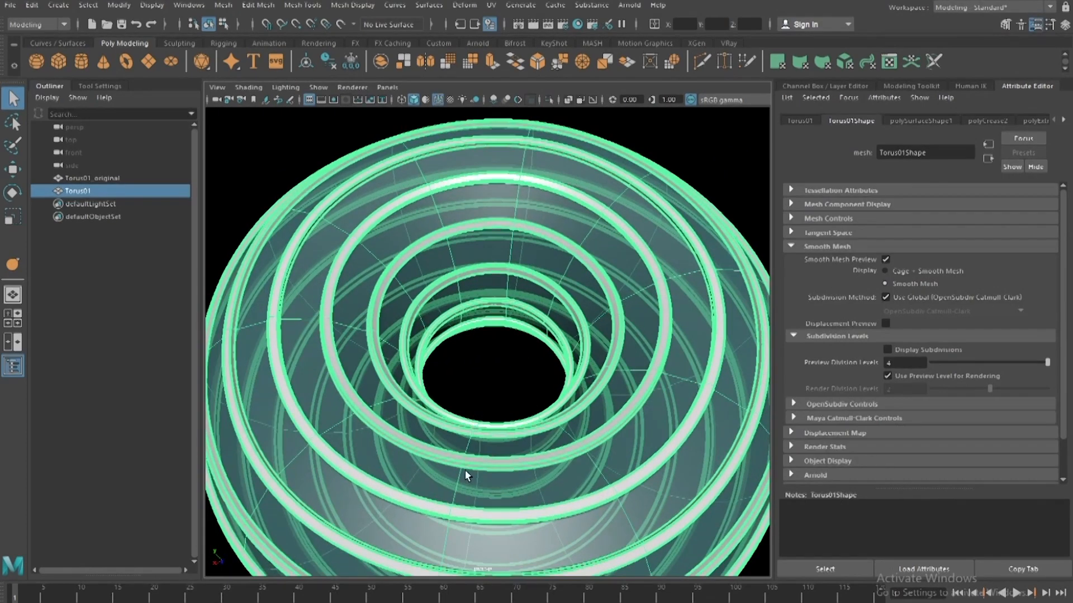
click(625, 135)
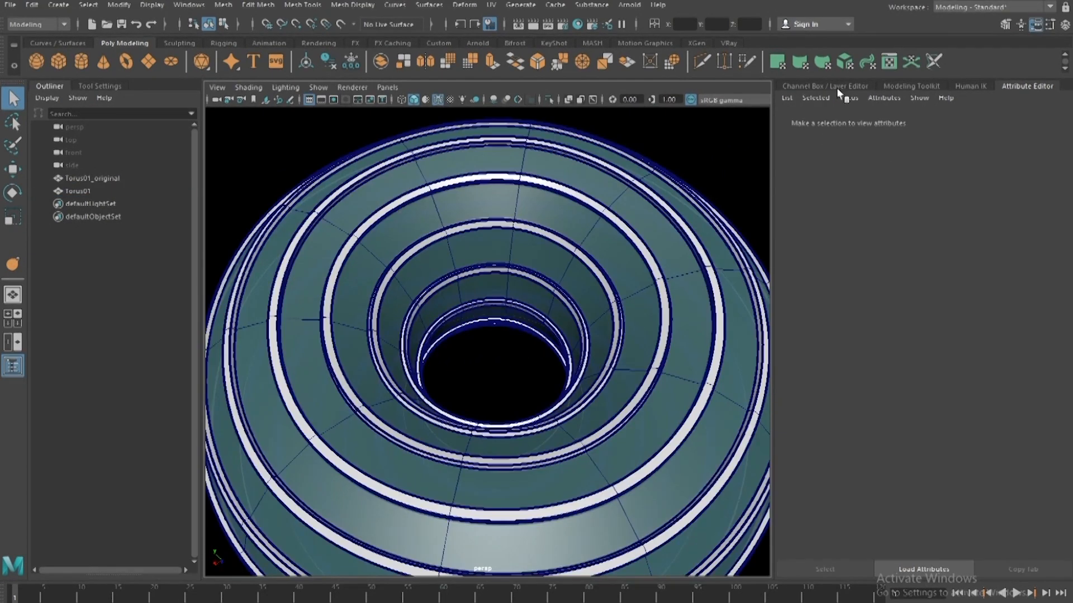
click(1018, 86)
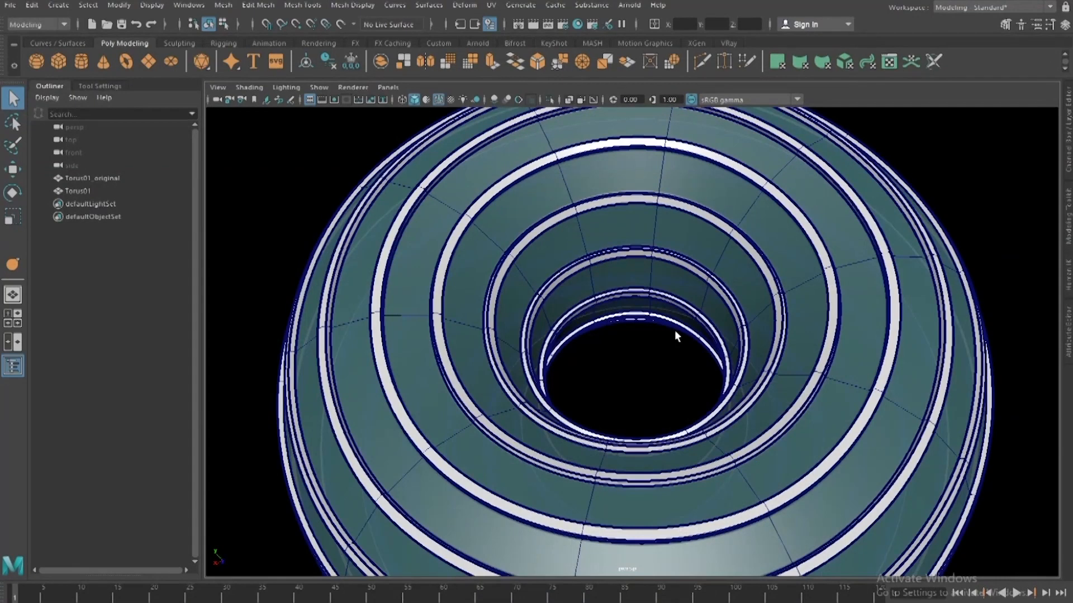
- Switch Torus01 to face mode and select the complete face loop of a white strip above the central hole
click(716, 268)
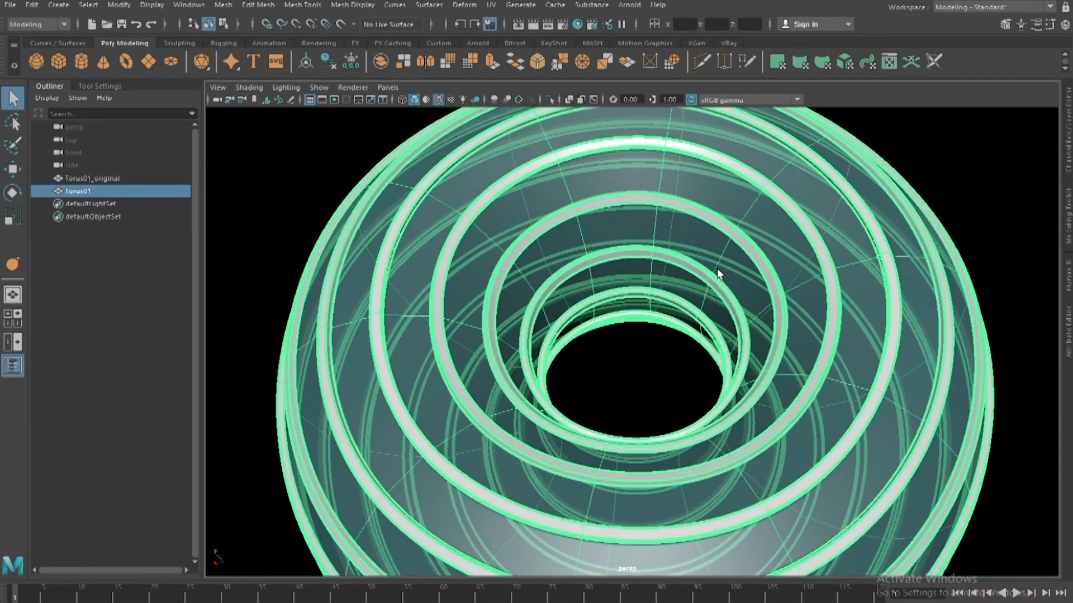
scroll(910, 299, down, 1)
alt+drag(854, 218, 840, 244)
scroll(712, 194, up, 2)
right_drag(711, 190, 710, 225)
scroll(670, 218, up, 3)
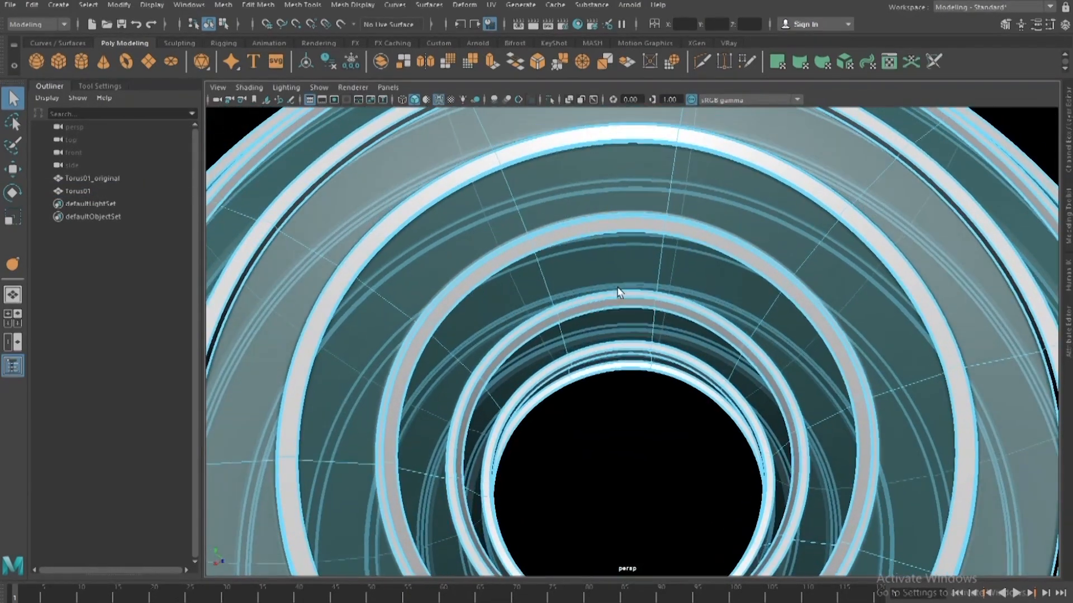
click(682, 200)
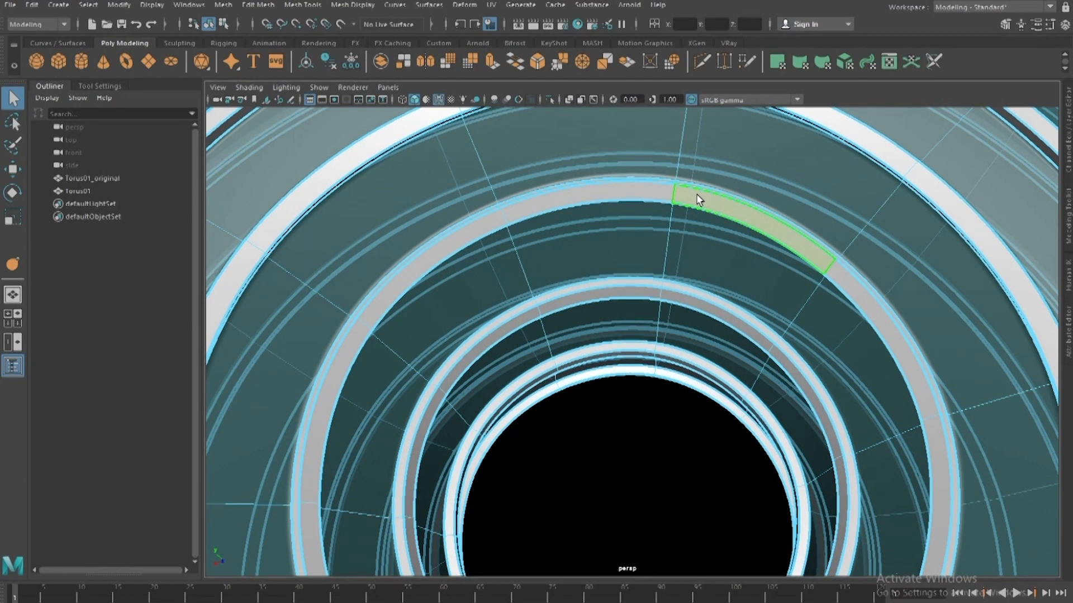
double_click(666, 193)
scroll(678, 279, up, 3)
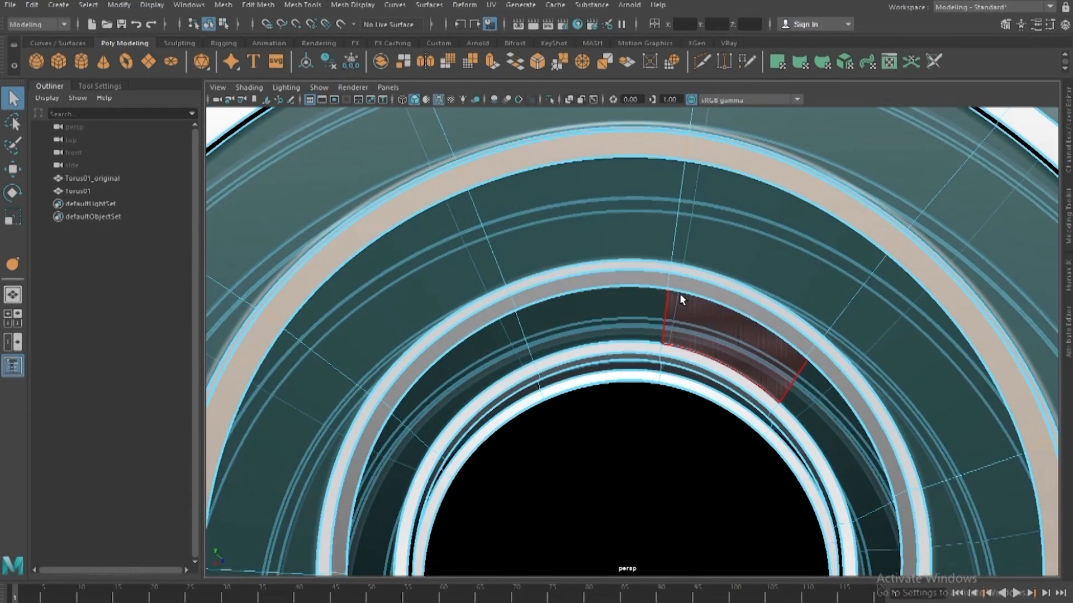
- Add the face loops of the next white strips leading into the central hole to the selection
shift+double_click(657, 280)
scroll(679, 303, up, 3)
alt+middle_drag(680, 303, 708, 233)
alt+drag(709, 232, 665, 336)
shift+click(700, 241)
shift+double_click(668, 245)
scroll(678, 264, down, 5)
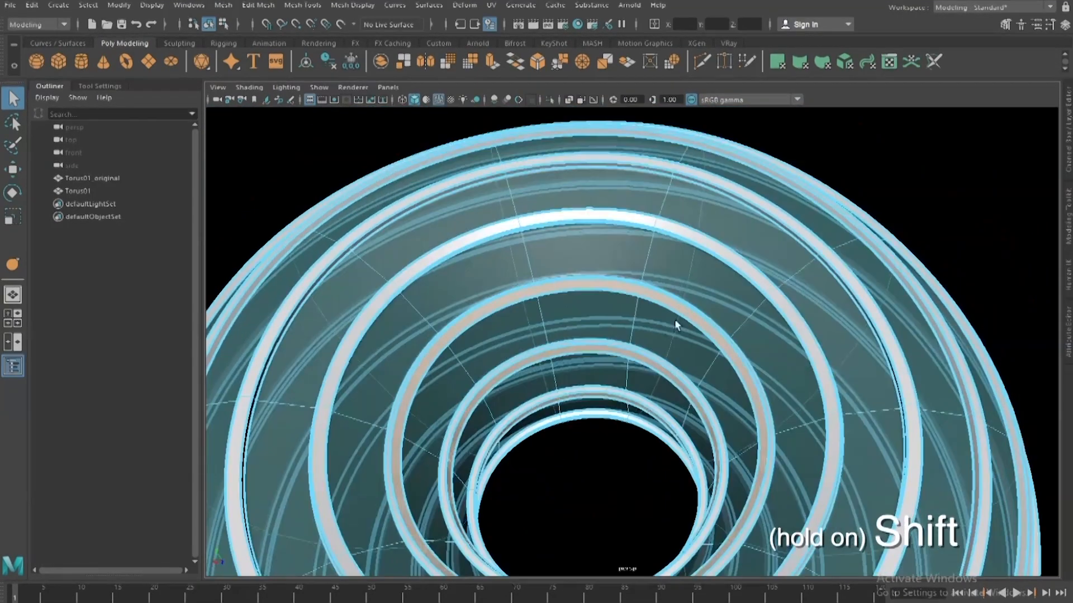
- Extend the selection with the face loop of a white strip deeper inside the central hole
scroll(665, 335, up, 2)
alt+drag(700, 272, 725, 214)
scroll(622, 363, up, 5)
scroll(688, 273, up, 5)
scroll(681, 240, down, 1)
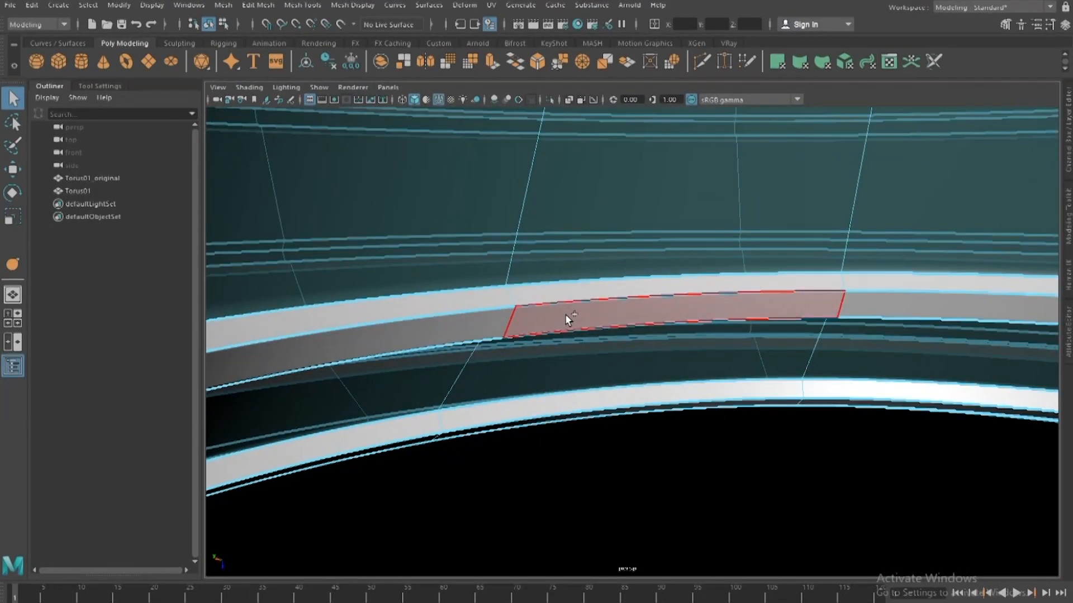
shift+click(565, 314)
shift+double_click(496, 317)
- Scale the selected inner strip faces uniformly inward so they protrude toward the centre of the hole
scroll(585, 338, down, 5)
alt+drag(585, 339, 621, 347)
scroll(617, 371, down, 5)
alt+middle_drag(622, 346, 592, 327)
key(r)
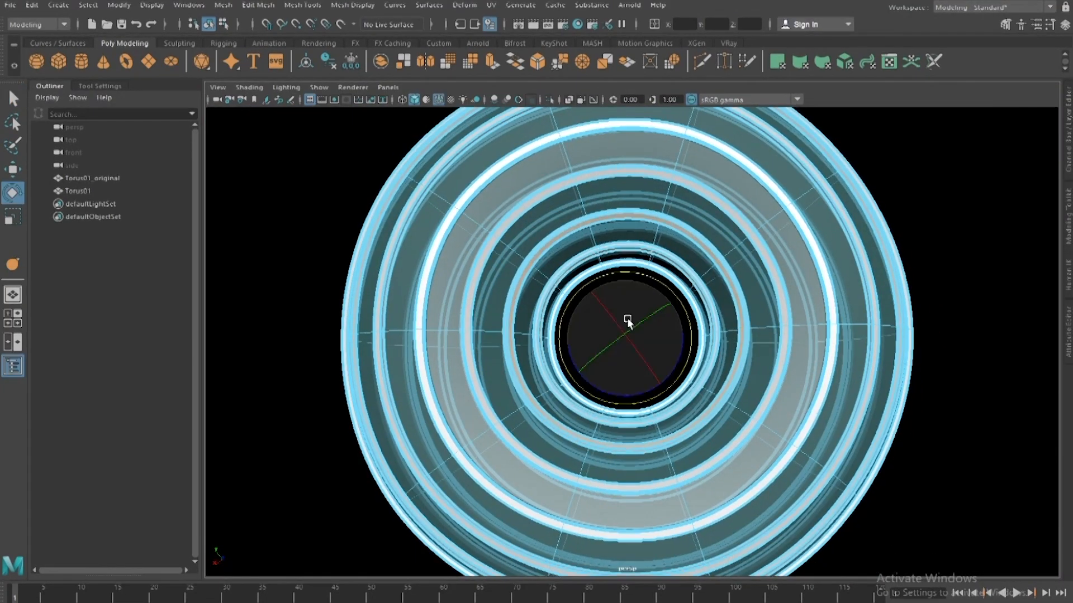
alt+drag(642, 328, 647, 292)
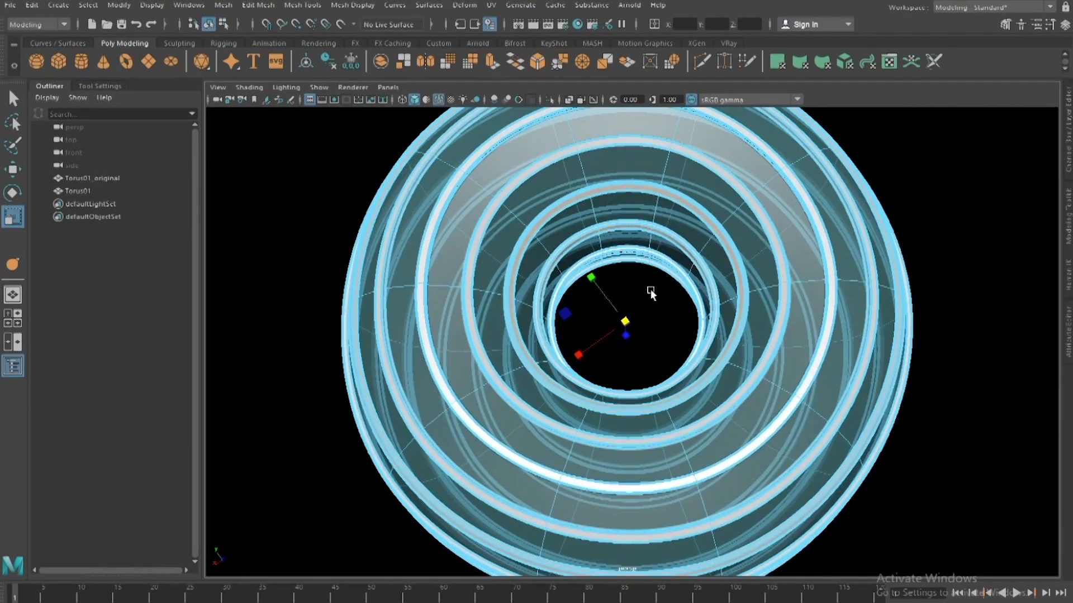
scroll(625, 310, up, 3)
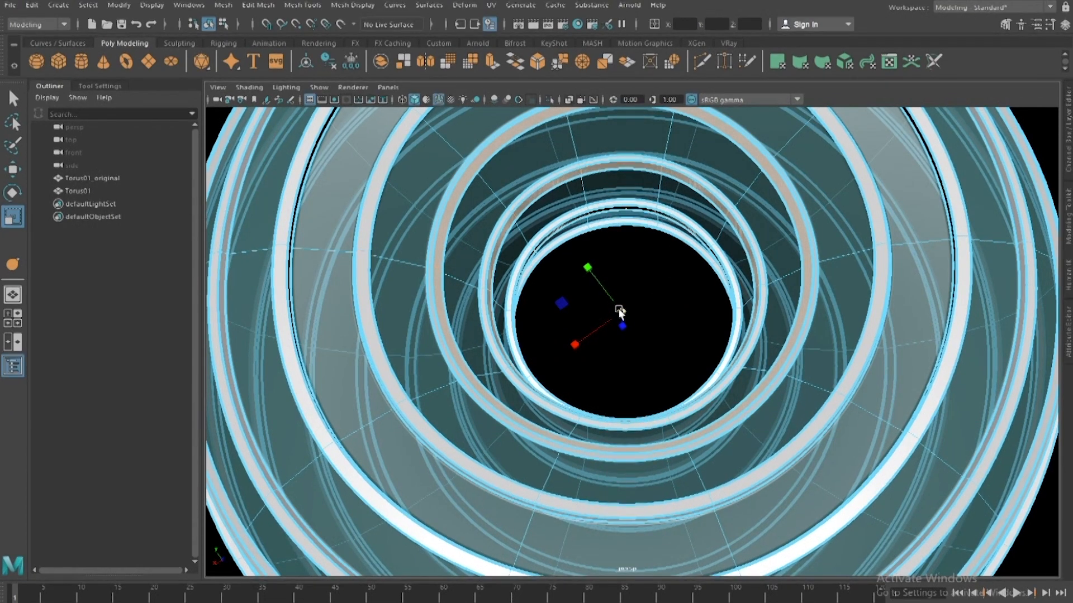
drag(623, 311, 532, 327)
scroll(612, 307, down, 5)
alt+drag(612, 307, 623, 287)
scroll(627, 295, up, 3)
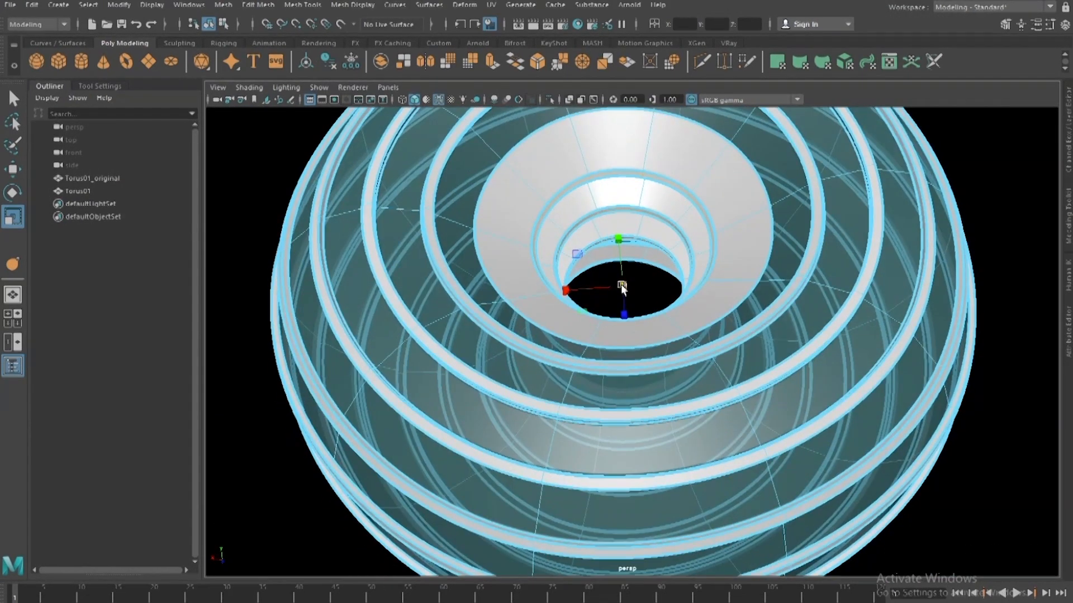
- Select the face loops of the white strips around the outer side of the torus
alt+drag(746, 281, 719, 254)
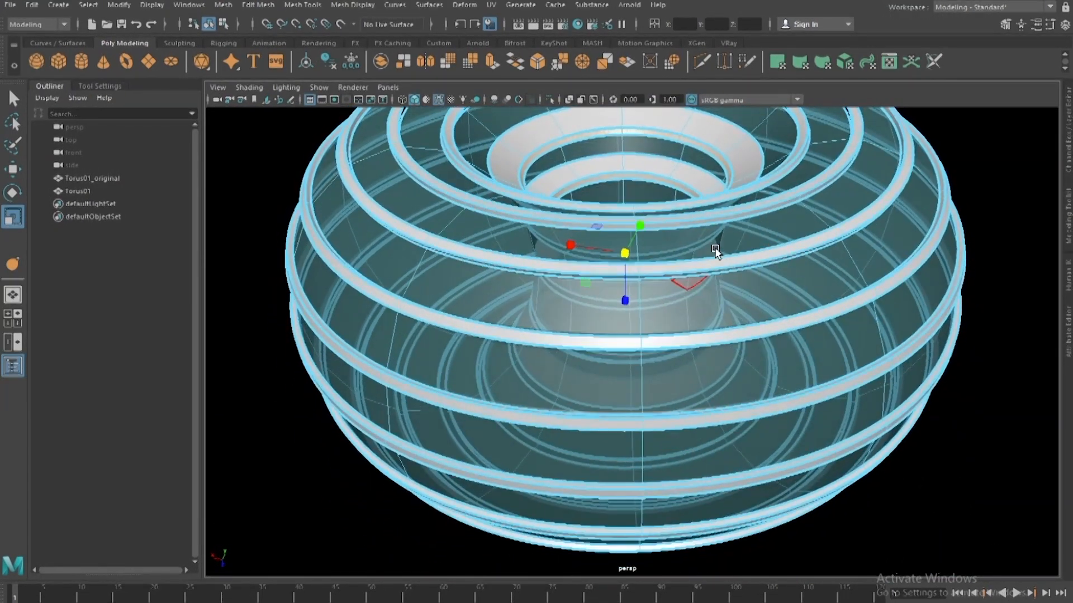
scroll(792, 270, down, 3)
alt+drag(792, 270, 786, 261)
scroll(785, 261, down, 4)
alt+middle_drag(824, 273, 773, 273)
scroll(773, 273, up, 5)
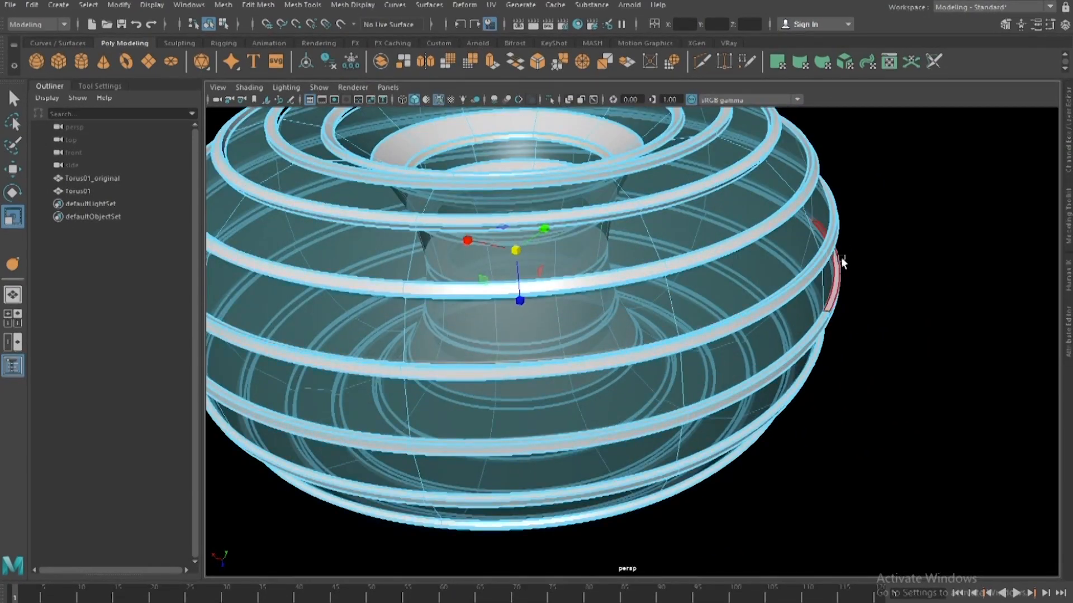
alt+middle_drag(838, 259, 782, 291)
click(735, 251)
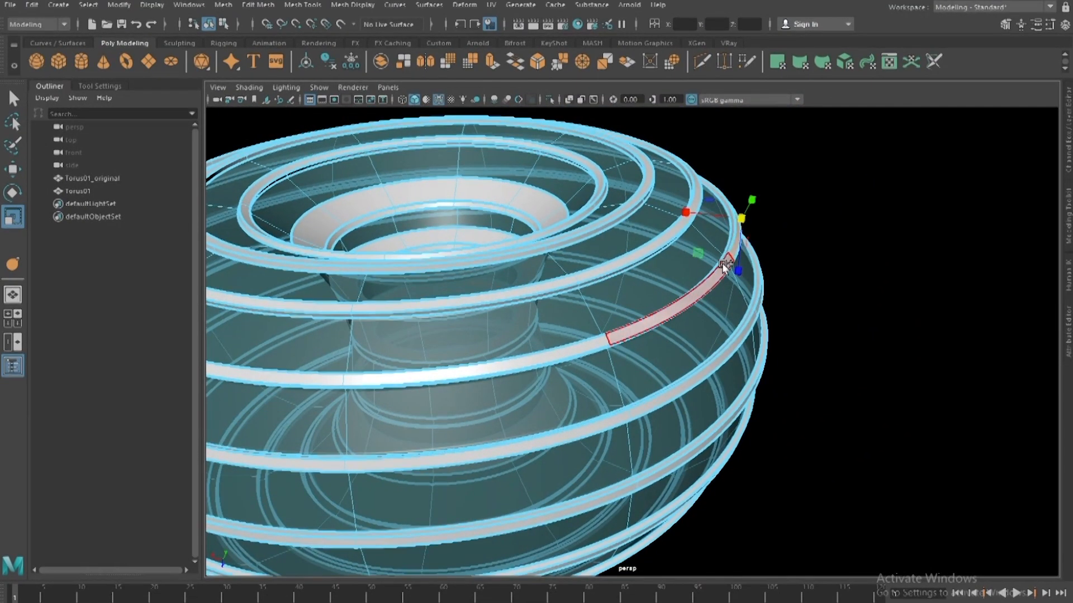
shift+double_click(723, 264)
alt+drag(671, 313, 695, 280)
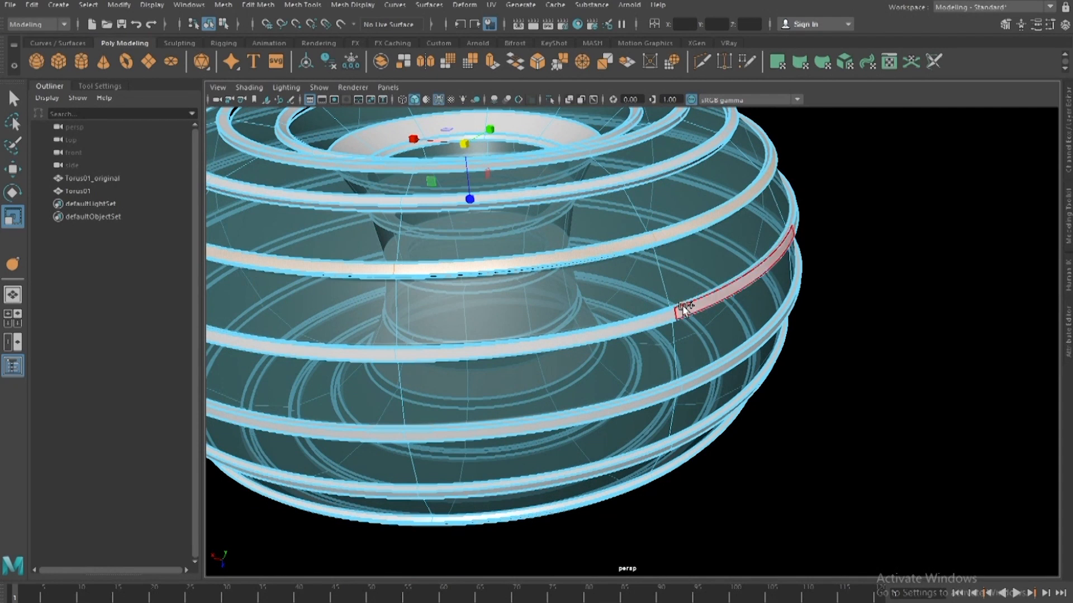
click(678, 381)
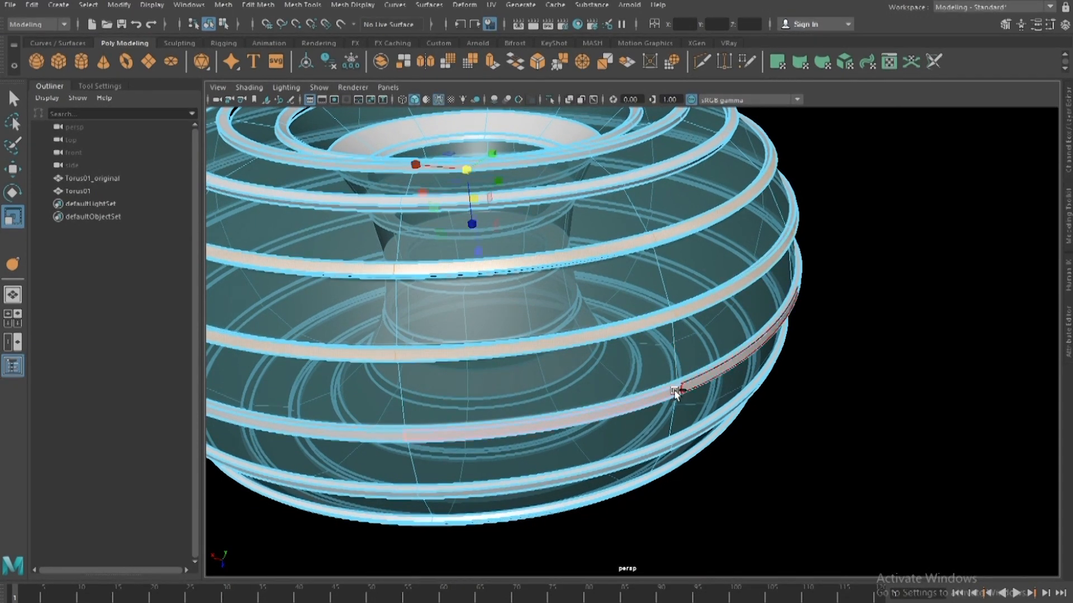
- Scale the selected outer strip faces outward beyond the glass surface and return Torus01 to object mode
scroll(718, 381, down, 5)
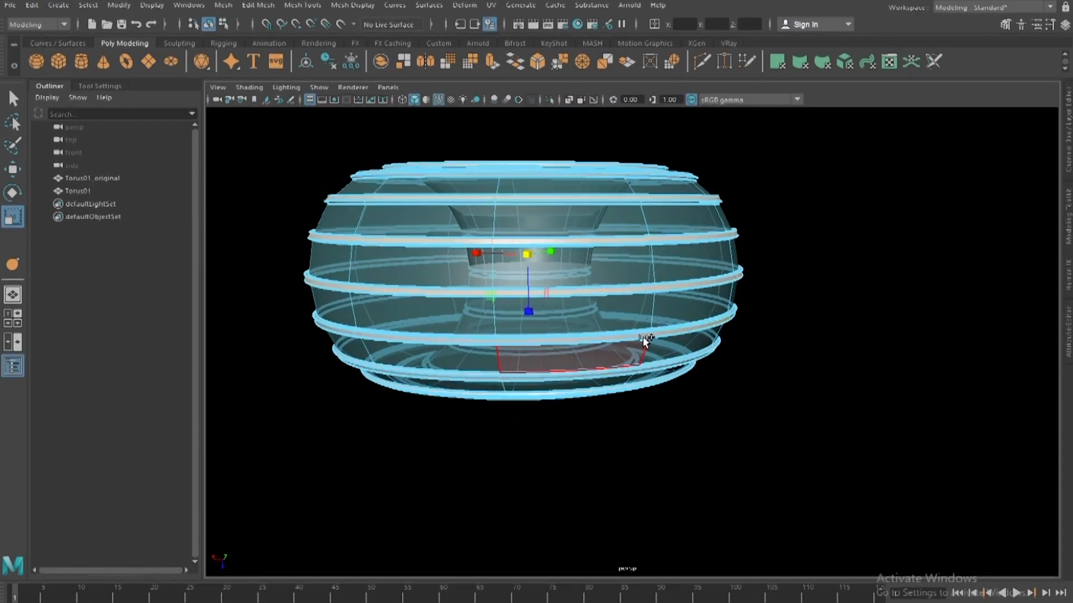
scroll(641, 339, up, 3)
alt+drag(582, 330, 678, 367)
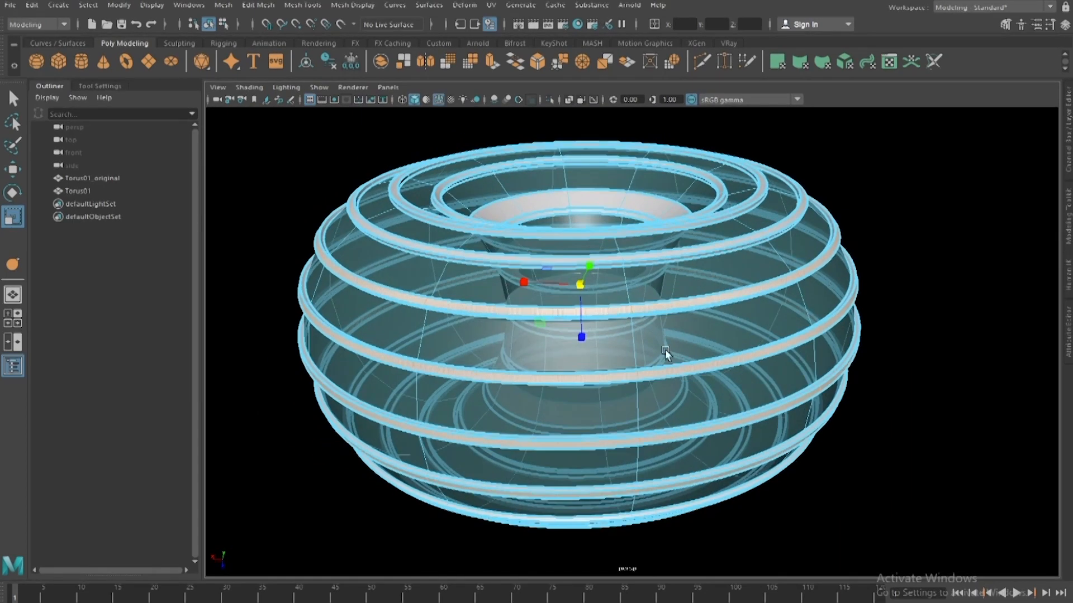
mouse_move(581, 288)
mouse_down()
mouse_move(604, 294)
mouse_move(593, 269)
mouse_move(569, 271)
mouse_up()
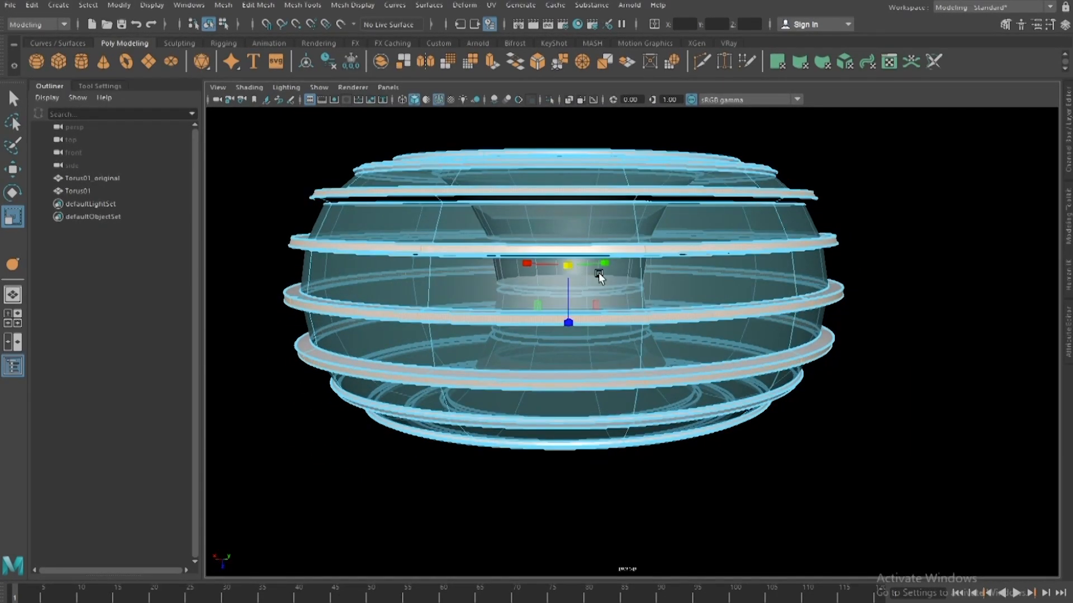
right_drag(682, 237, 873, 200)
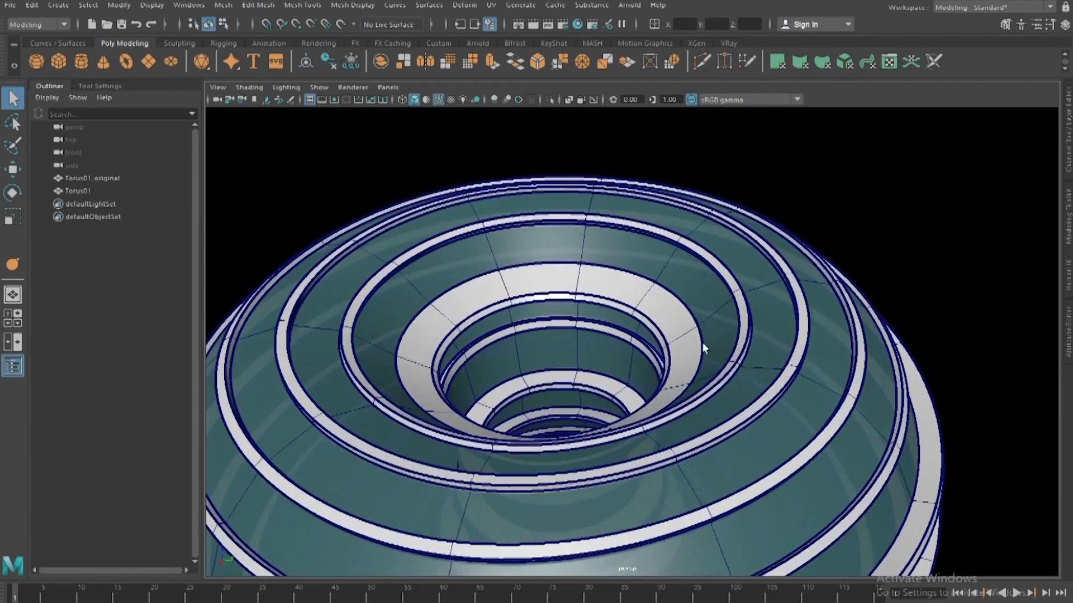
- Scale the remaining narrow strip inside the hole inward toward the centre, then return to object mode and deselect
scroll(701, 341, up, 3)
click(777, 267)
key(F11)
click(767, 272)
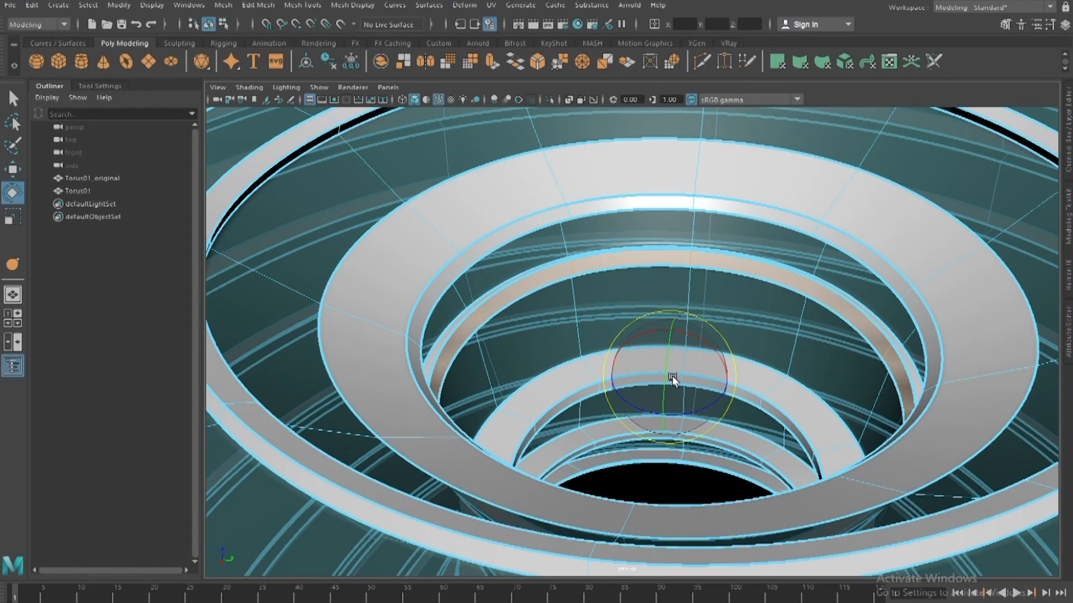
key(r)
mouse_move(671, 386)
mouse_down()
mouse_move(615, 385)
mouse_move(666, 395)
mouse_up()
scroll(615, 384, down, 4)
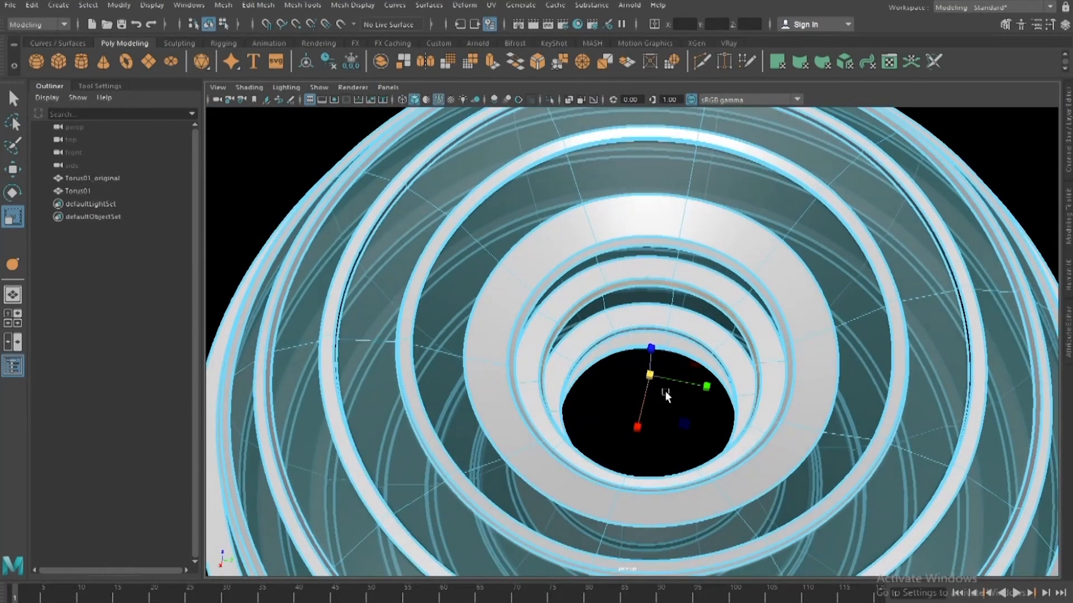
right_drag(732, 271, 854, 196)
scroll(840, 214, down, 5)
click(840, 214)
- Save the scene with Torus01 selected, accept the student version notice and clear the selection
alt+drag(788, 367, 779, 280)
click(771, 313)
key(ctrl+s)
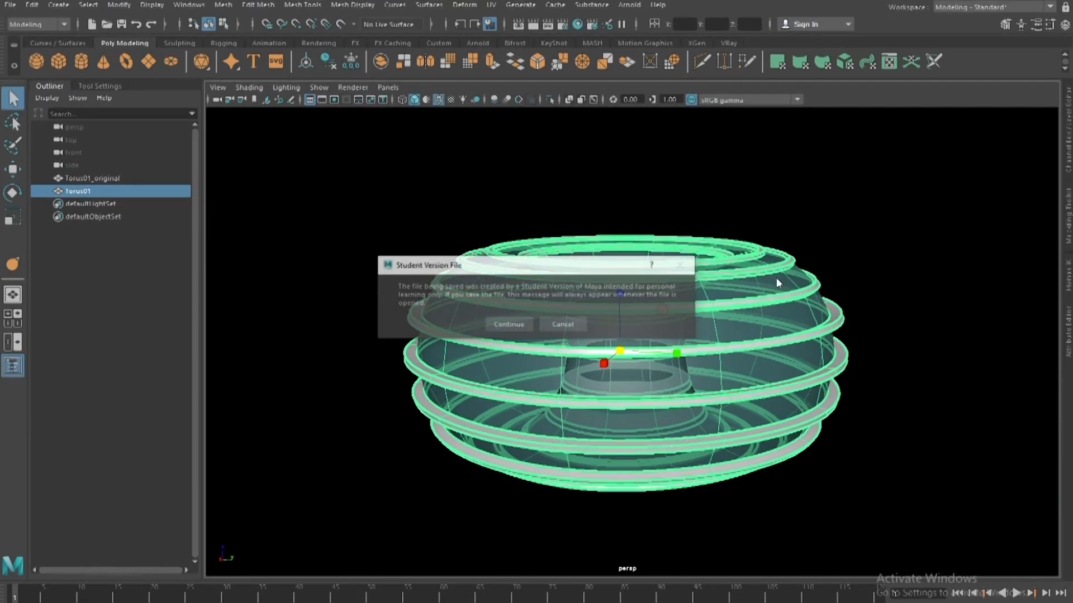
click(509, 324)
click(972, 244)
alt+drag(756, 287, 732, 335)
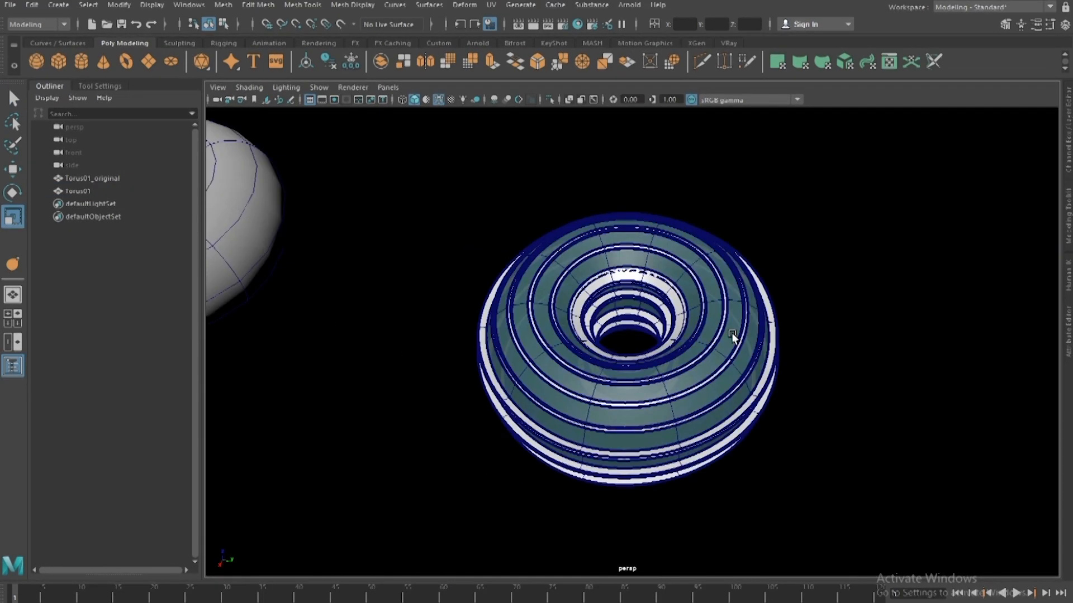
- Duplicate Torus01 and move the copy along the Y axis, away from Torus01_original
click(732, 335)
key(w)
scroll(792, 296, up, 2)
alt+drag(792, 296, 909, 269)
scroll(903, 261, up, 2)
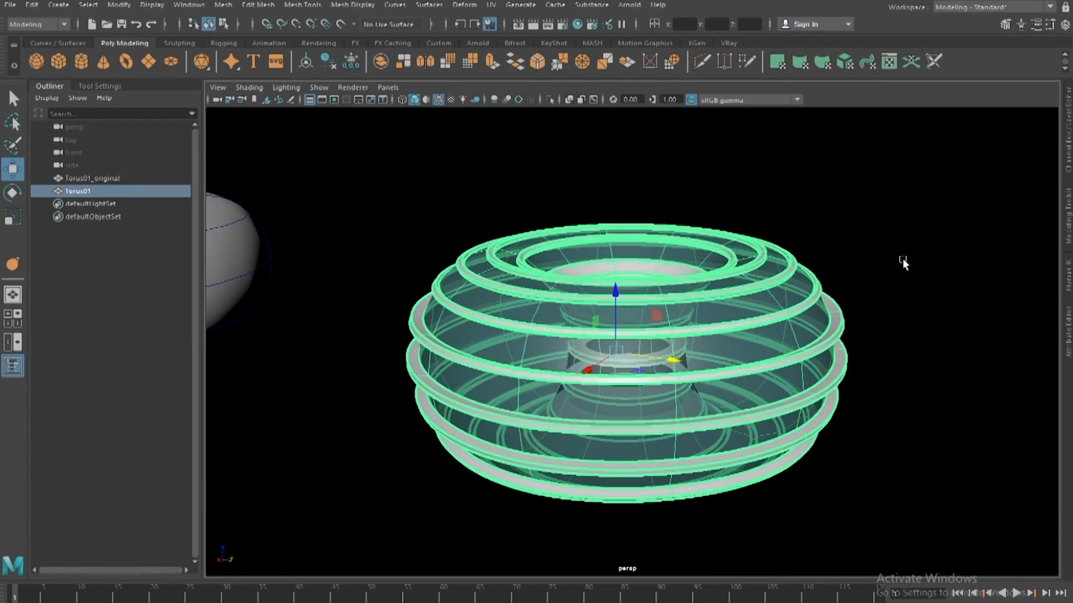
click(903, 260)
scroll(718, 342, down, 5)
click(668, 354)
alt+drag(749, 337, 788, 389)
scroll(768, 407, down, 3)
key(ctrl+d)
drag(693, 352, 825, 351)
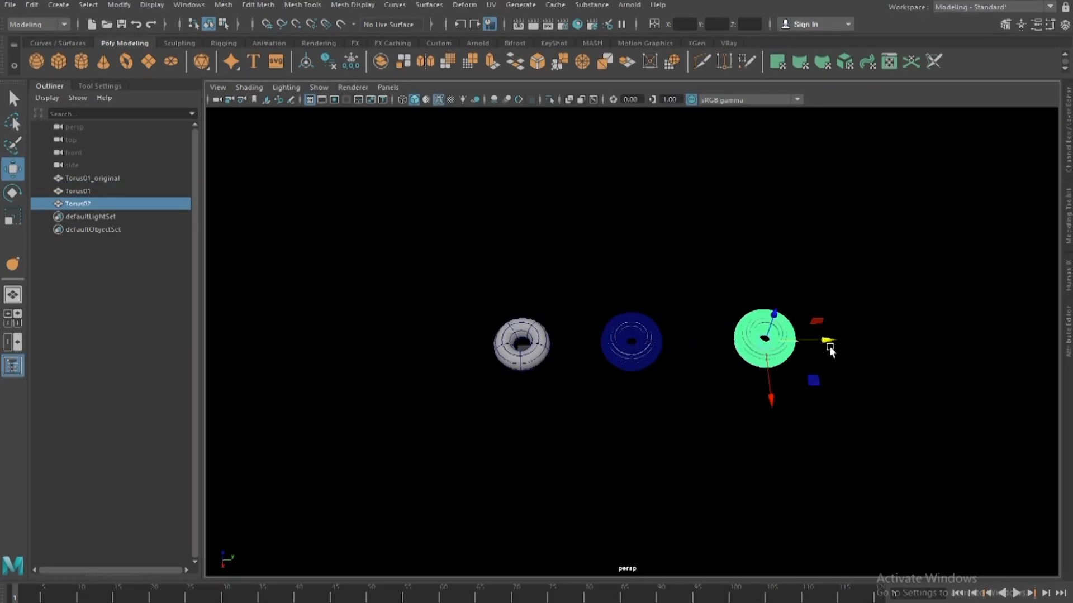
- Duplicate Torus02 and move the copy along the Y axis until it sits beside the source torus
click(799, 368)
scroll(756, 364, up, 5)
alt+drag(756, 363, 789, 356)
scroll(742, 365, up, 2)
click(742, 366)
key(f)
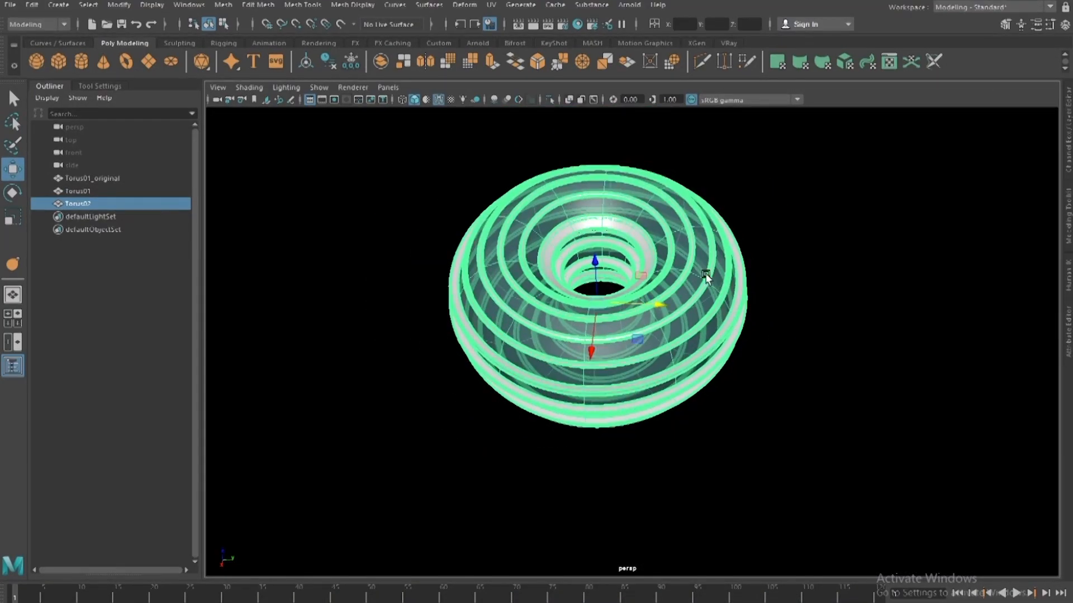
alt+drag(705, 276, 735, 318)
key(ctrl+d)
drag(670, 324, 925, 319)
scroll(762, 367, up, 3)
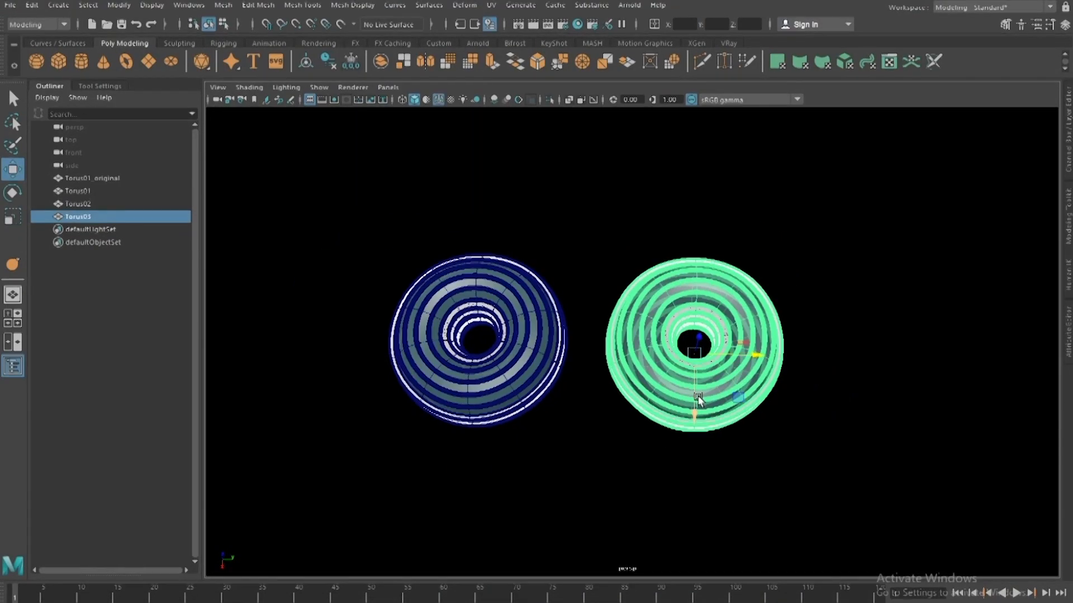
- Move the new torus copy along the X axis so it sits diagonally from Torus02, and clear the selection
drag(698, 398, 681, 484)
alt+middle_drag(681, 484, 656, 381)
drag(676, 412, 675, 443)
scroll(691, 432, up, 2)
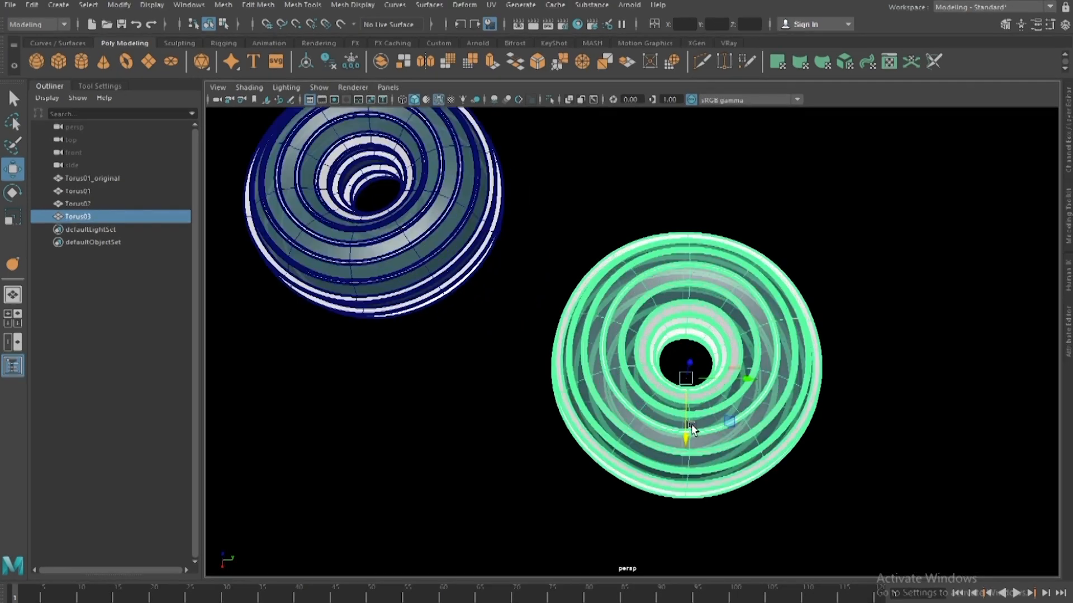
alt+middle_drag(692, 430, 693, 441)
scroll(698, 425, down, 1)
middle_drag(739, 290, 732, 304)
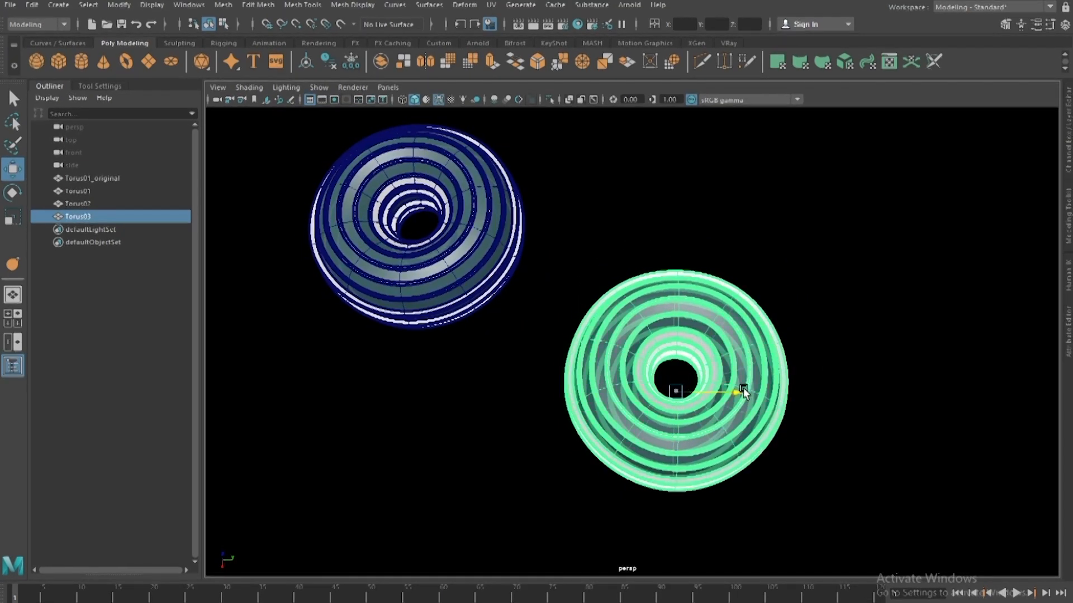
alt+drag(730, 391, 687, 283)
click(669, 318)
scroll(556, 238, up, 3)
alt+drag(556, 238, 646, 268)
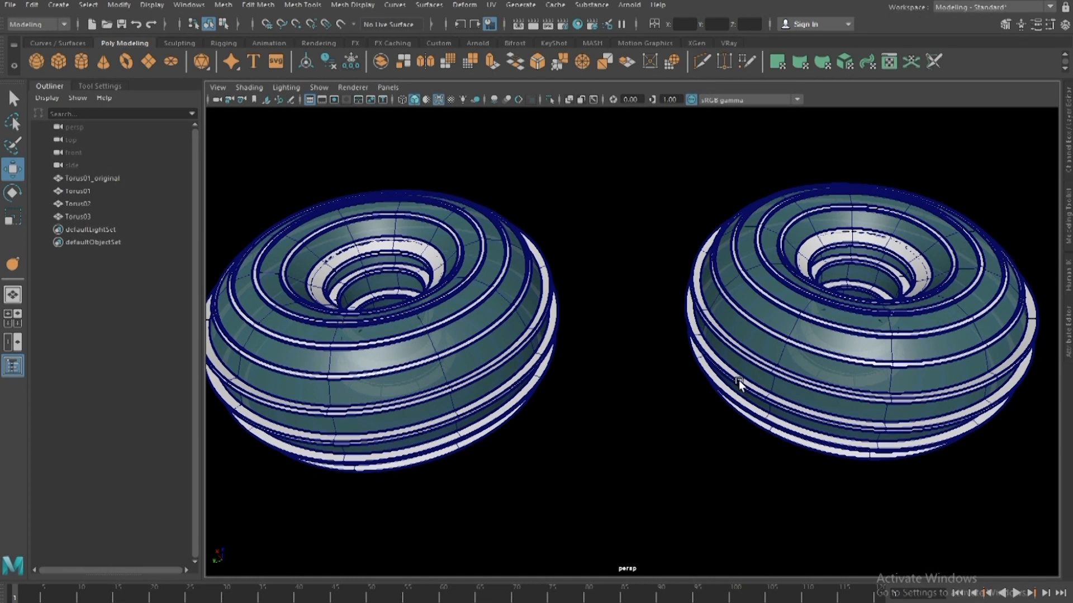
- Select Torus02 and Torus03 together and turn off their smooth mesh preview
click(756, 339)
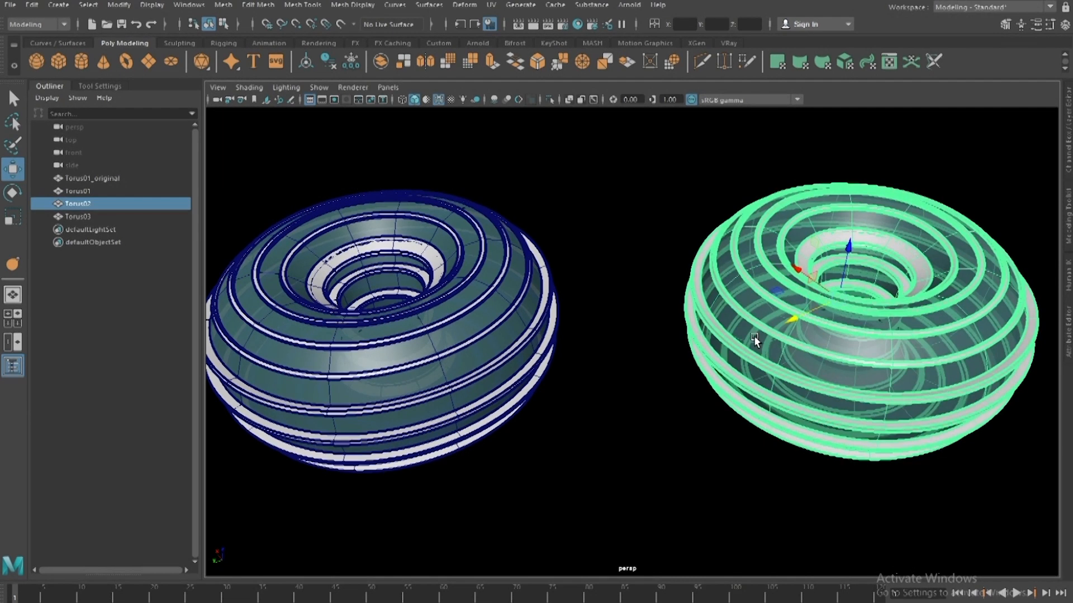
shift+click(534, 324)
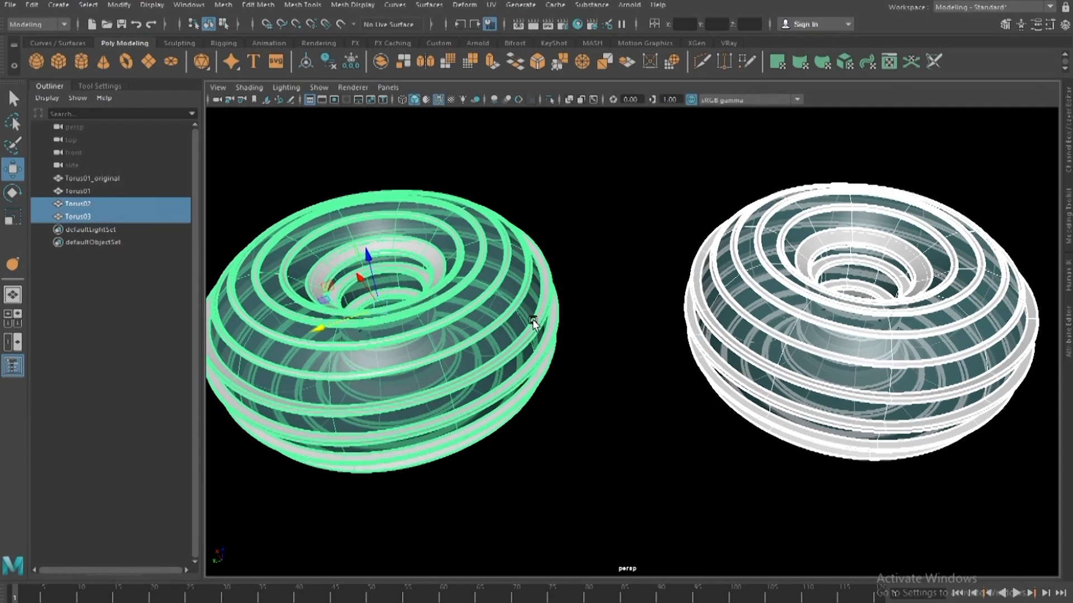
click(553, 414)
click(501, 373)
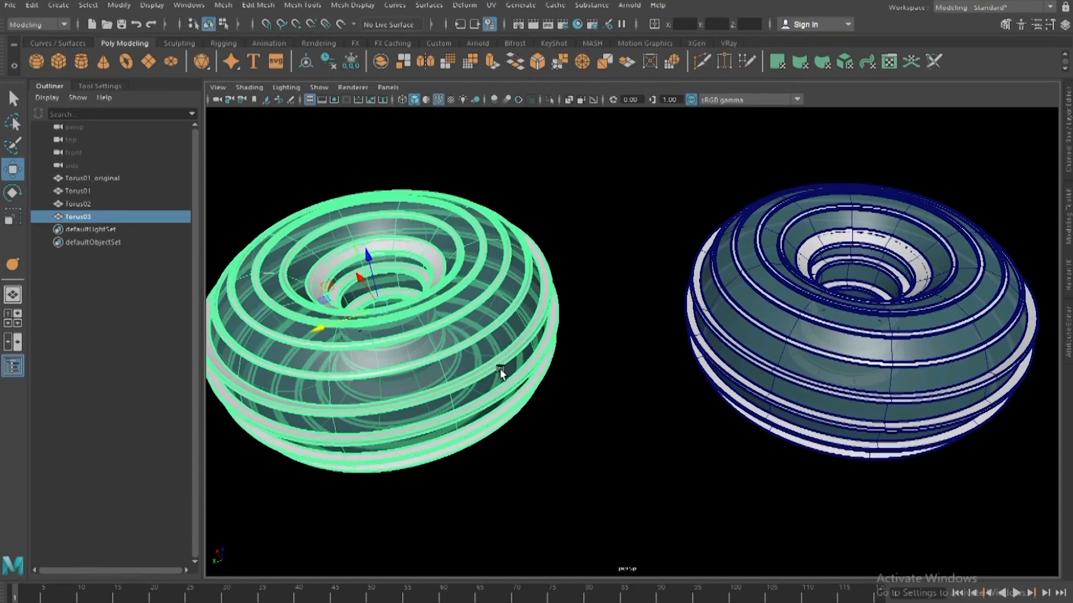
shift+click(781, 347)
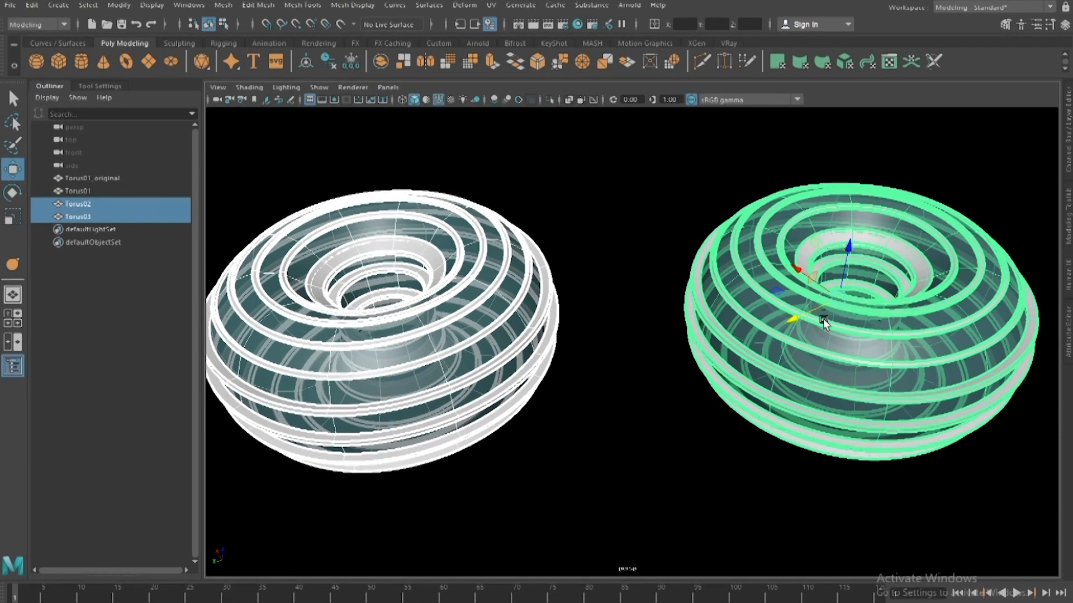
alt+right_drag(824, 321, 729, 316)
alt+drag(729, 316, 718, 322)
scroll(717, 323, up, 4)
scroll(715, 319, down, 3)
scroll(733, 285, up, 2)
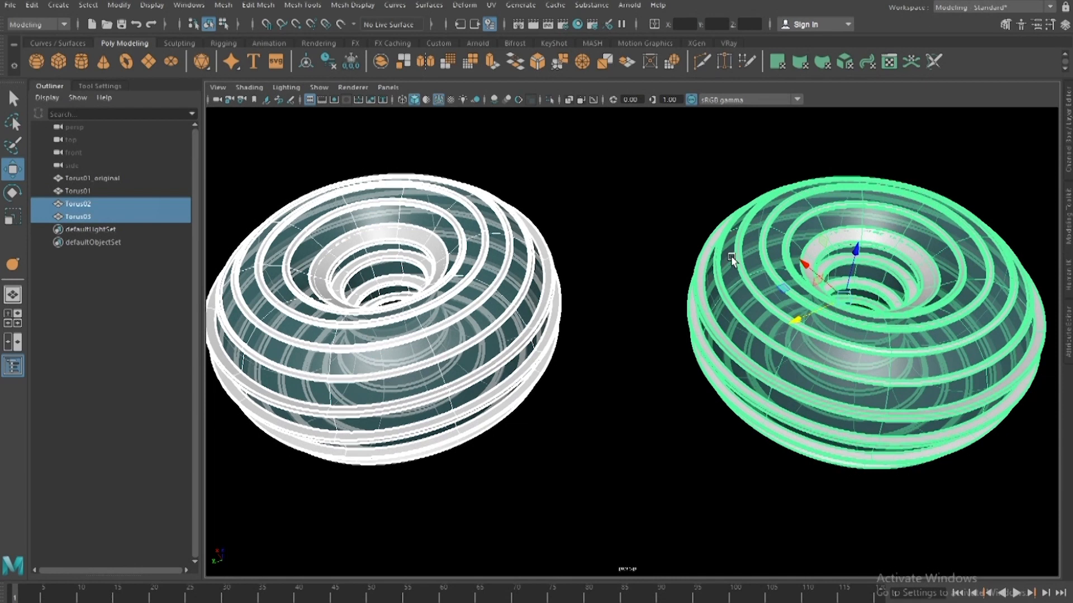
key(1)
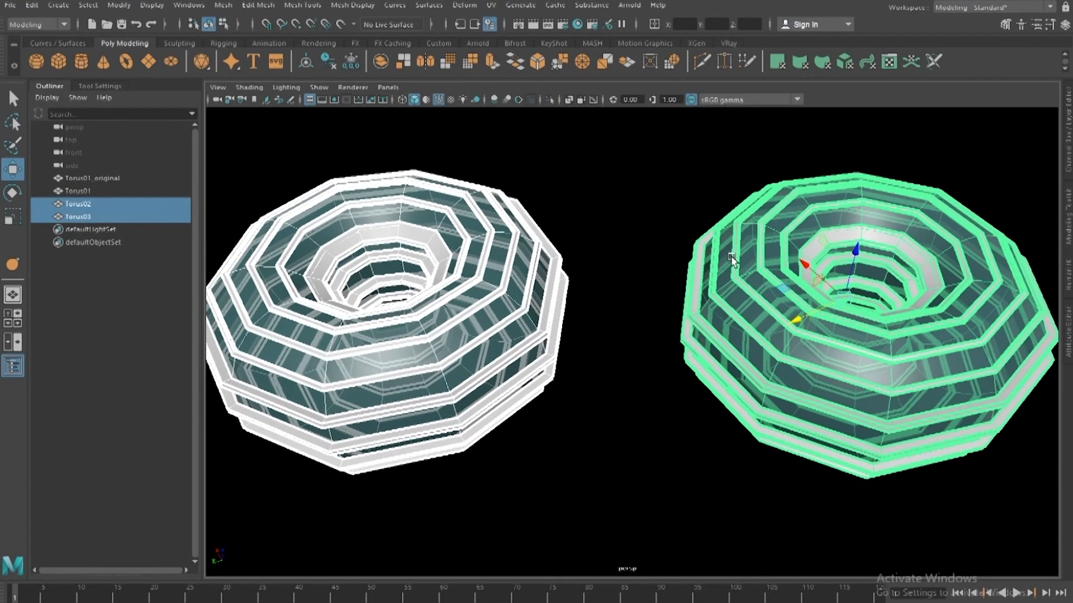
- Delete one glass face on each of Torus02 and Torus03 where the two buildings face each other
scroll(586, 249, up, 2)
alt+right_drag(759, 201, 721, 260)
alt+middle_drag(721, 260, 730, 246)
alt+drag(730, 246, 740, 223)
alt+right_drag(740, 222, 797, 252)
click(790, 251)
scroll(733, 330, up, 2)
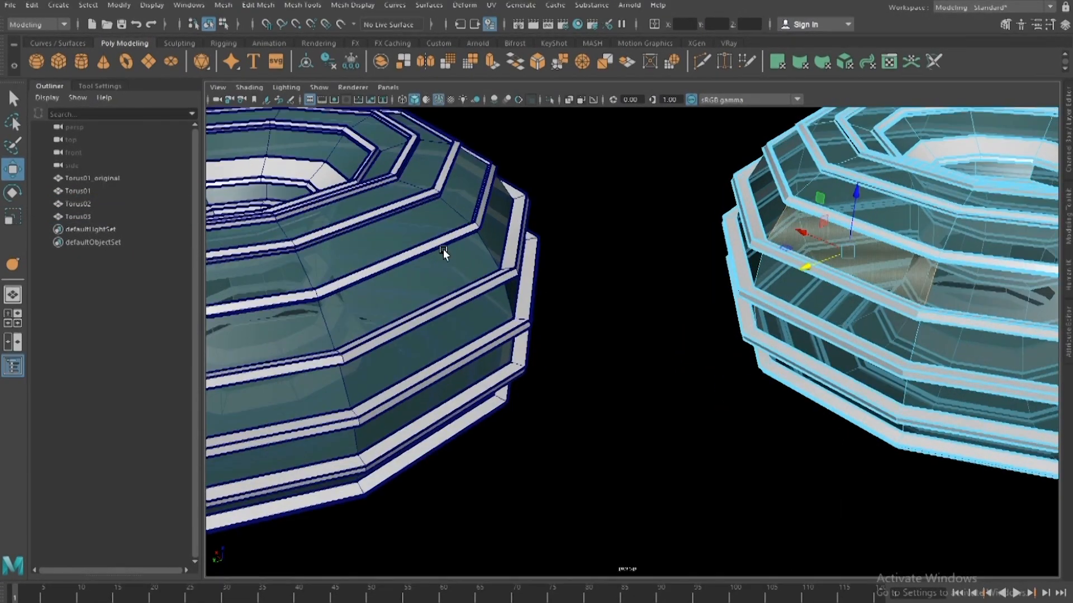
shift+click(436, 239)
right_drag(430, 229, 447, 417)
shift+click(454, 288)
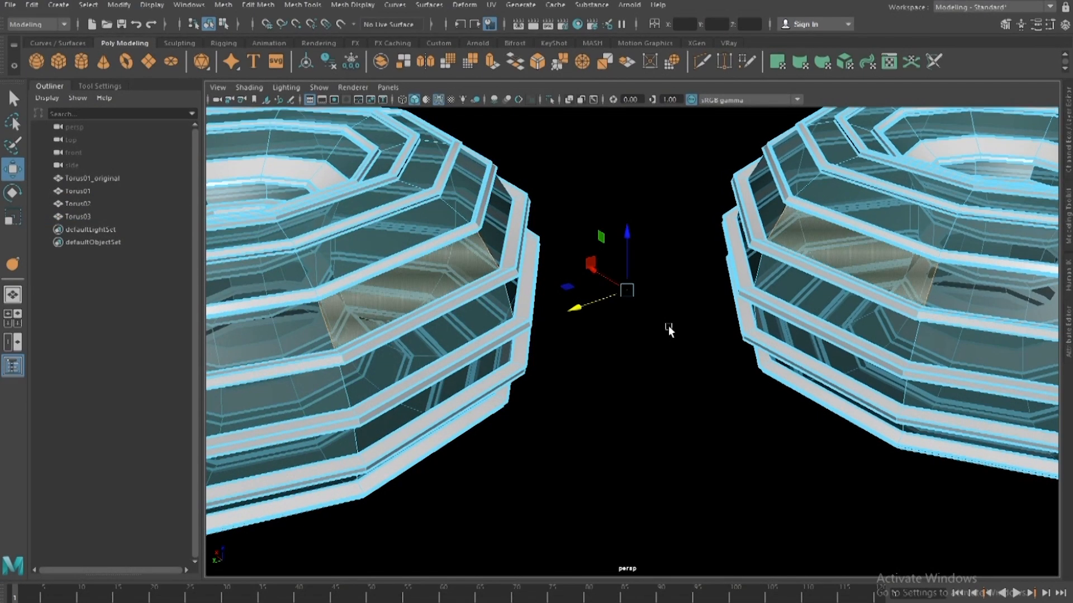
key(Delete)
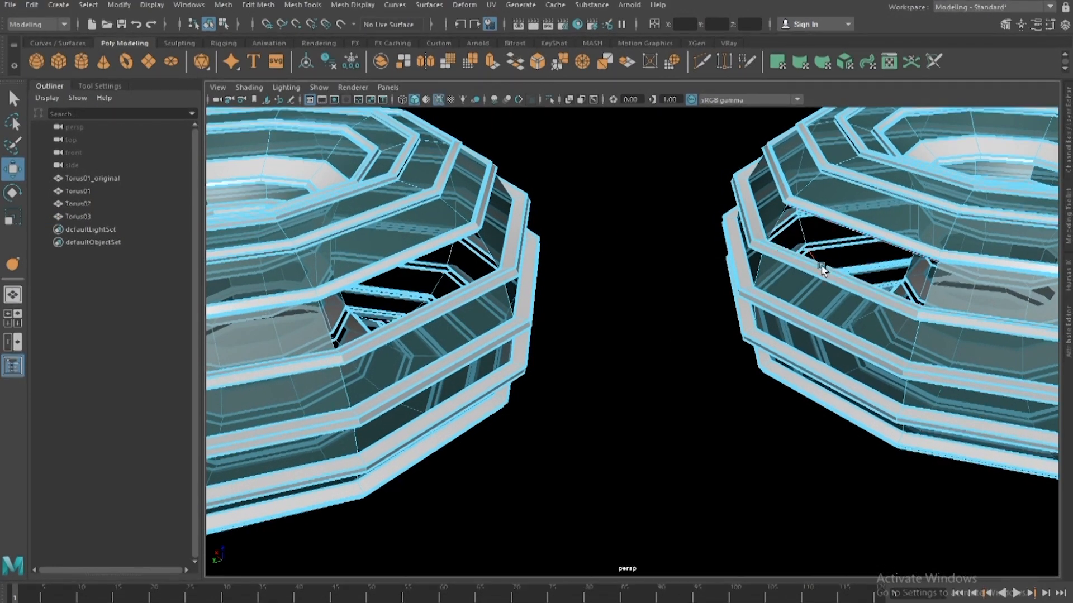
- Try to bridge the edges of the two openings across the separate tori, and undo back to before the face deletion
right_click(807, 184)
right_drag(807, 183, 807, 146)
click(775, 222)
scroll(509, 321, up, 2)
shift+click(471, 239)
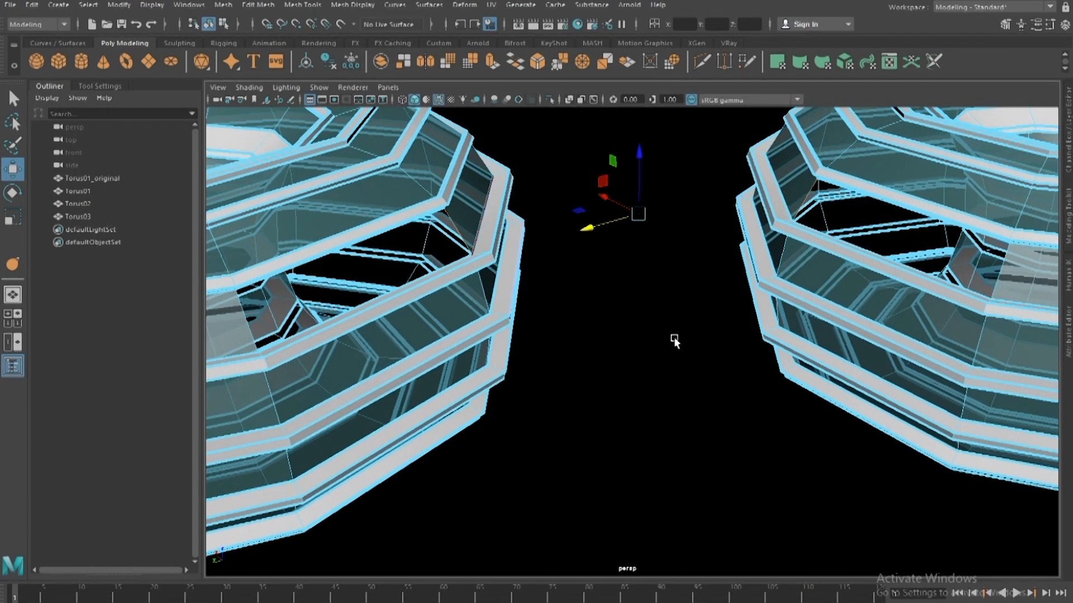
shift+right_click(655, 257)
shift+right_drag(656, 278, 648, 407)
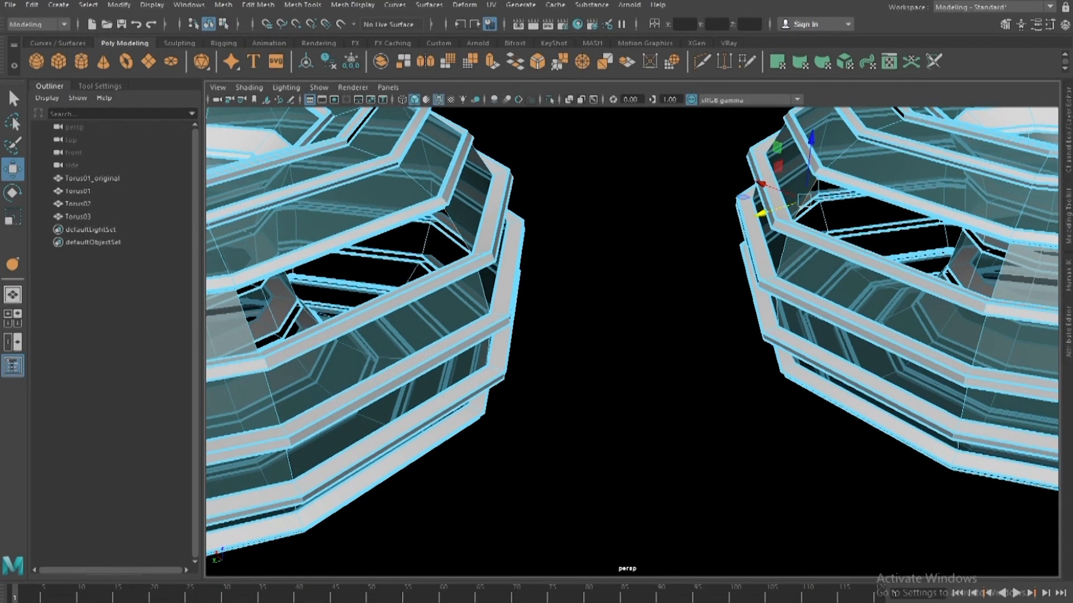
key(ctrl+z)
key(ctrl+z)
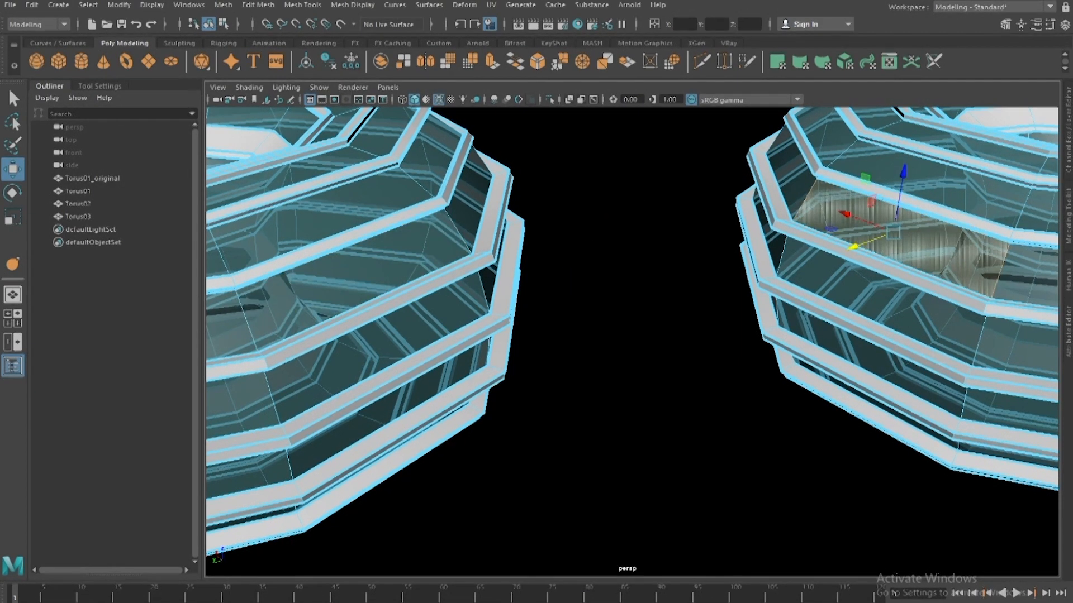
- Return to object mode and combine Torus02 and Torus03 into a single mesh
right_drag(700, 239, 749, 213)
click(675, 294)
scroll(675, 294, down, 8)
alt+drag(711, 408, 702, 430)
scroll(702, 427, up, 3)
click(812, 314)
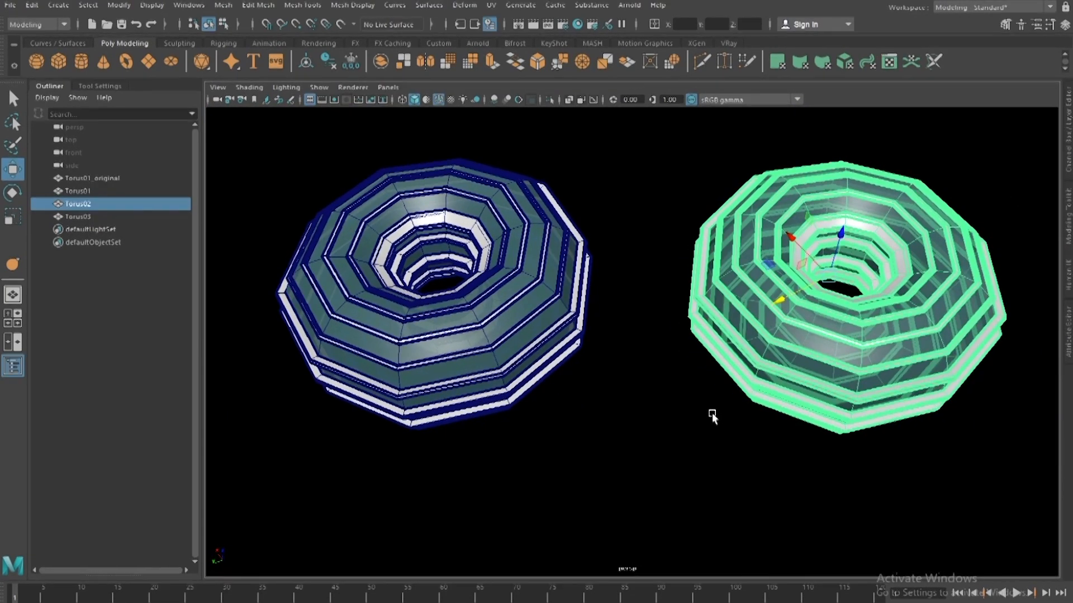
shift+click(480, 237)
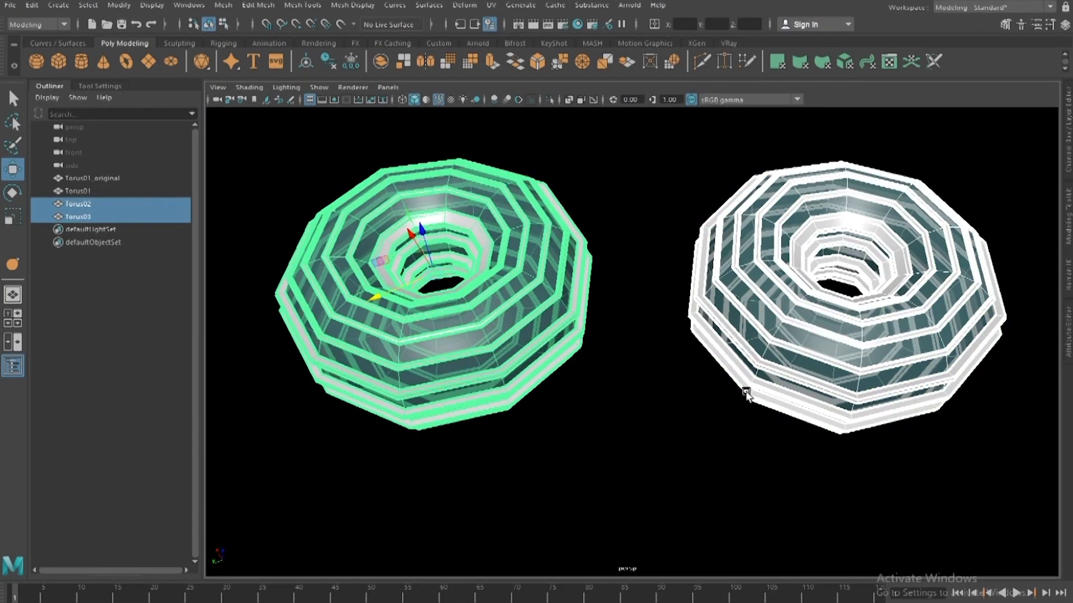
shift+right_click(527, 255)
shift+right_drag(527, 253, 511, 488)
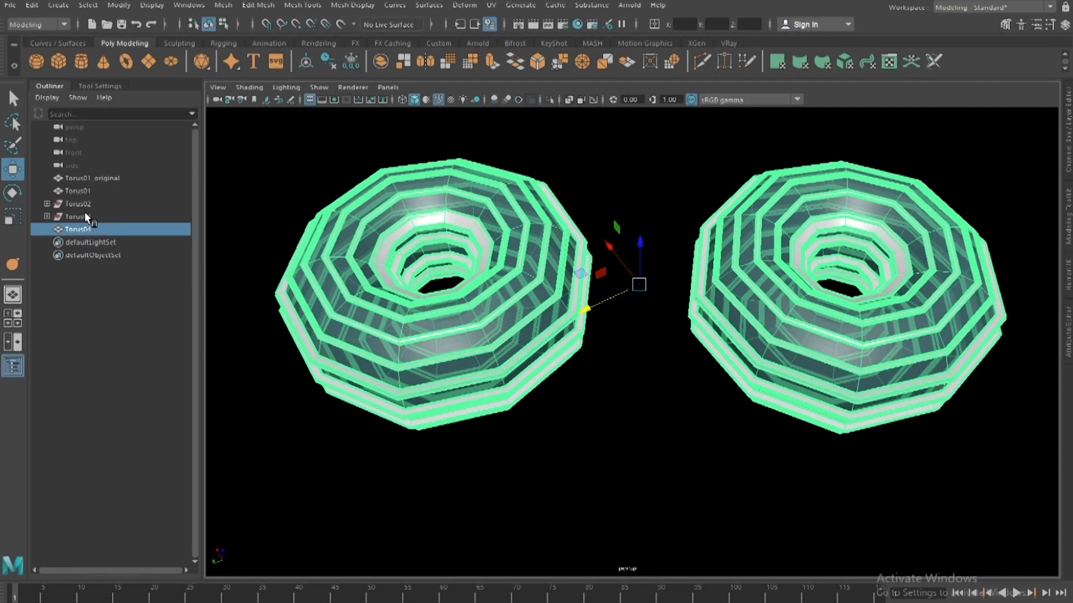
- Expand the leftover Torus03 group in the outliner and compare its selection with that of the combined mesh
click(49, 87)
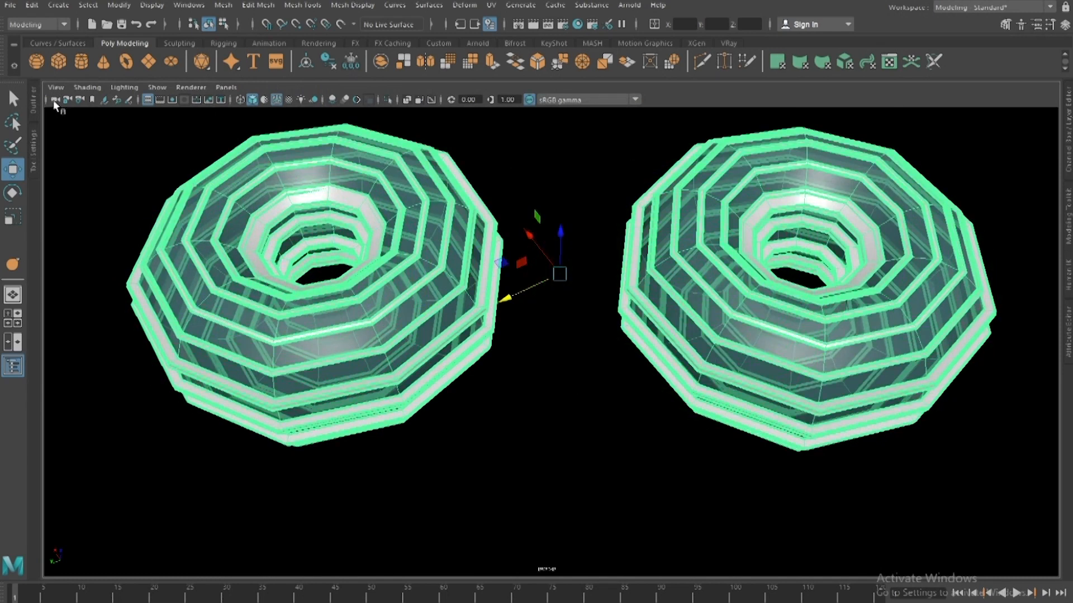
click(33, 104)
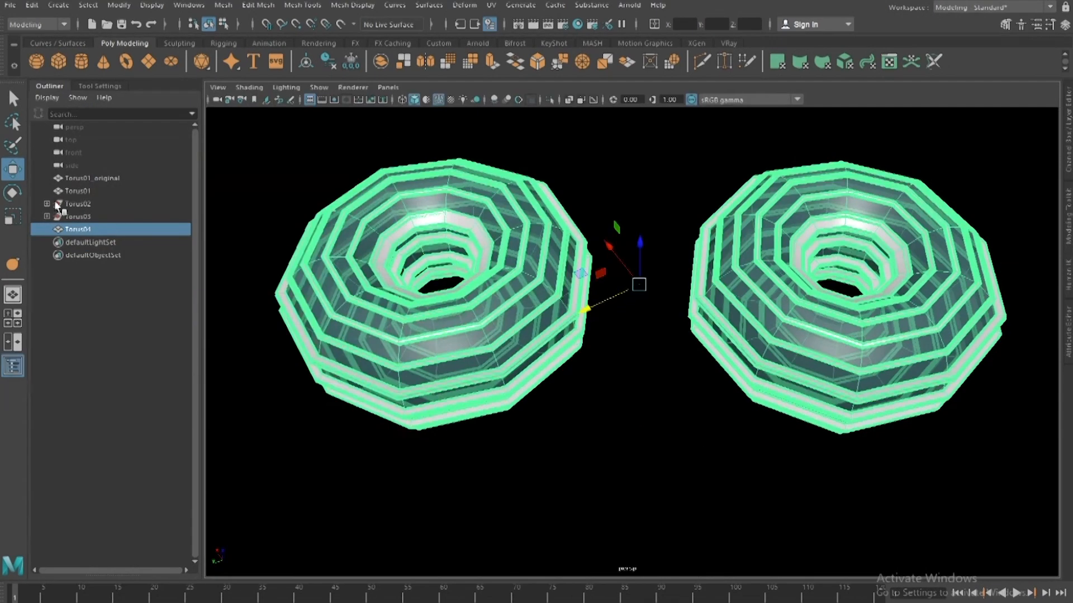
click(61, 217)
click(47, 216)
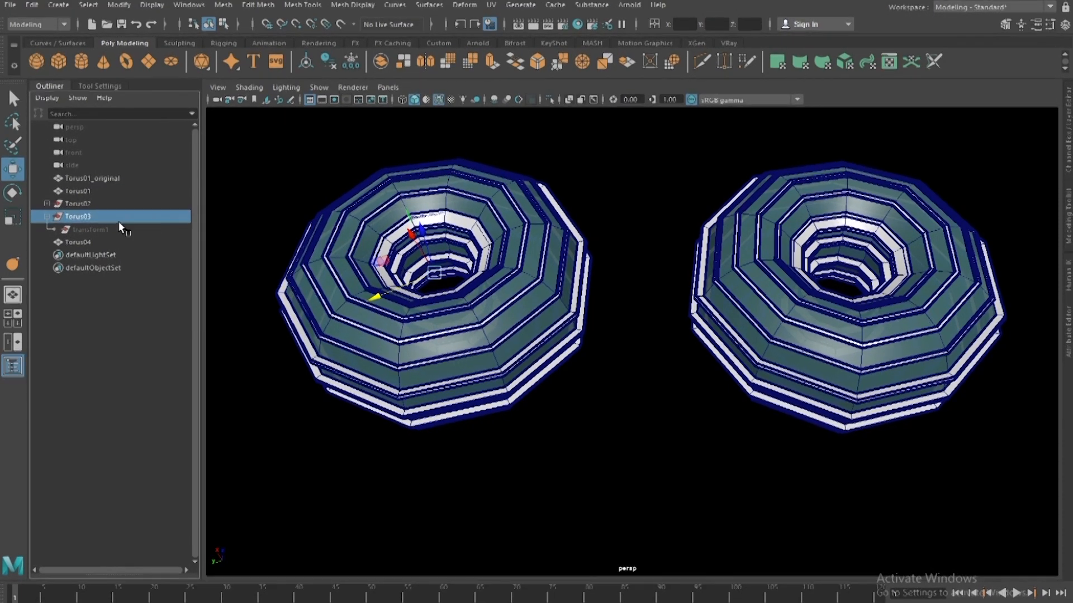
click(441, 327)
click(78, 216)
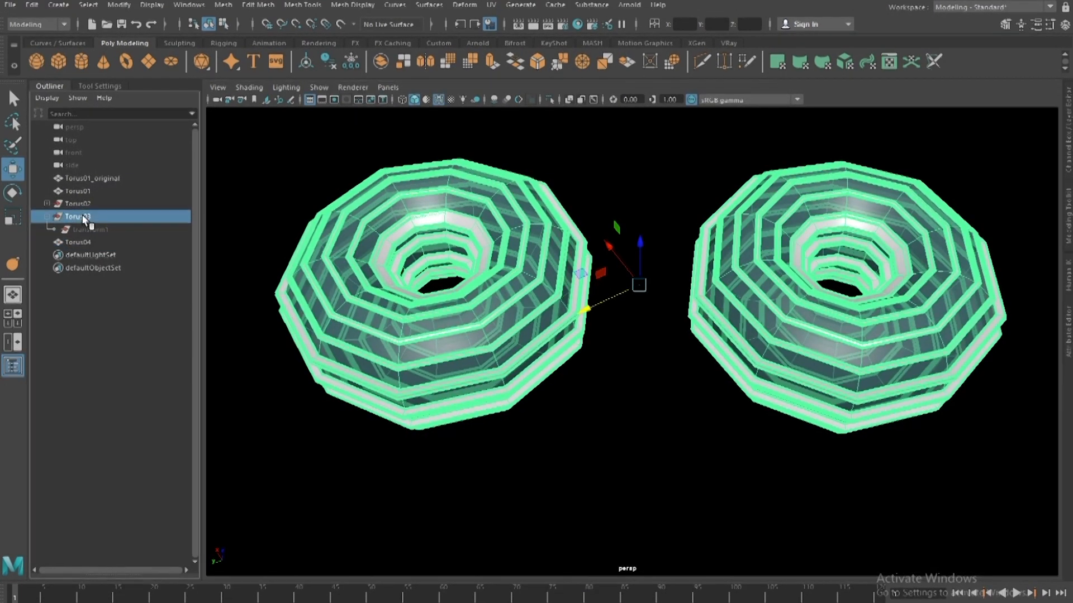
click(488, 293)
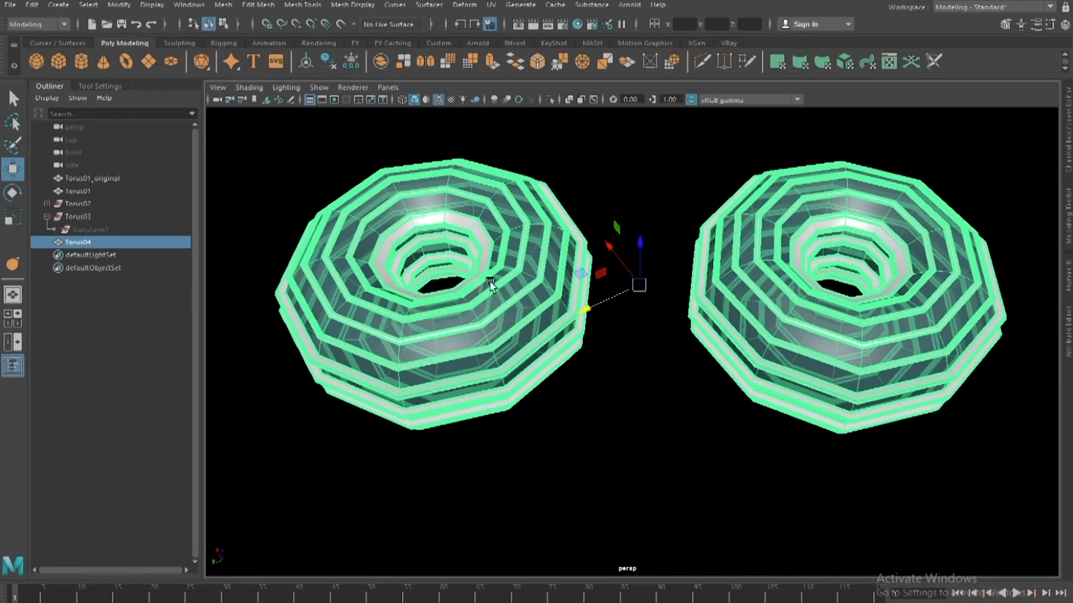
- Try deleting the leftover Torus03 group from the outliner and undo the deletion
click(92, 216)
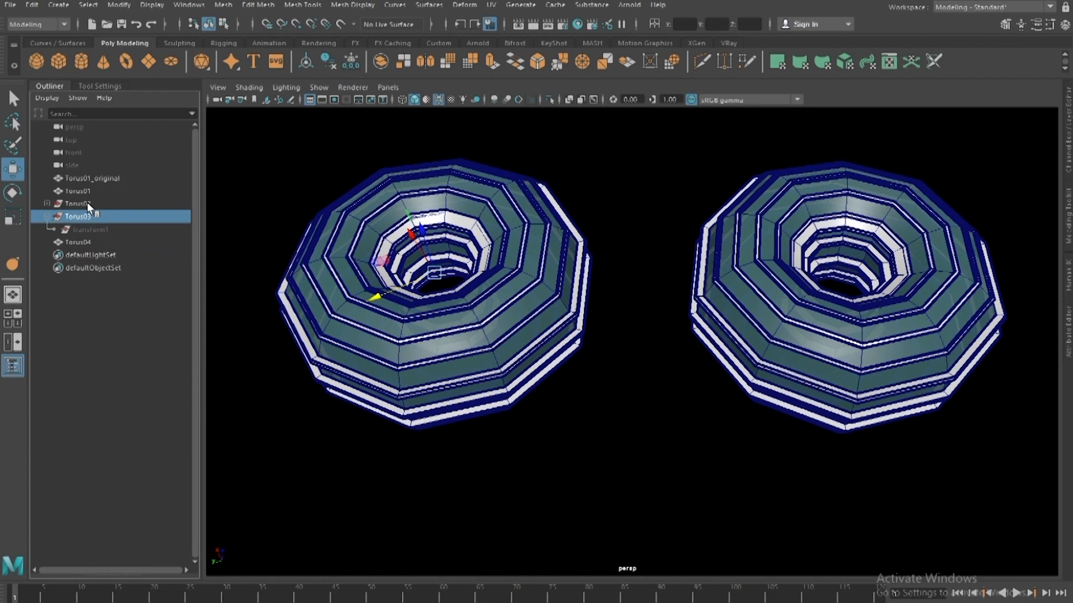
key(Delete)
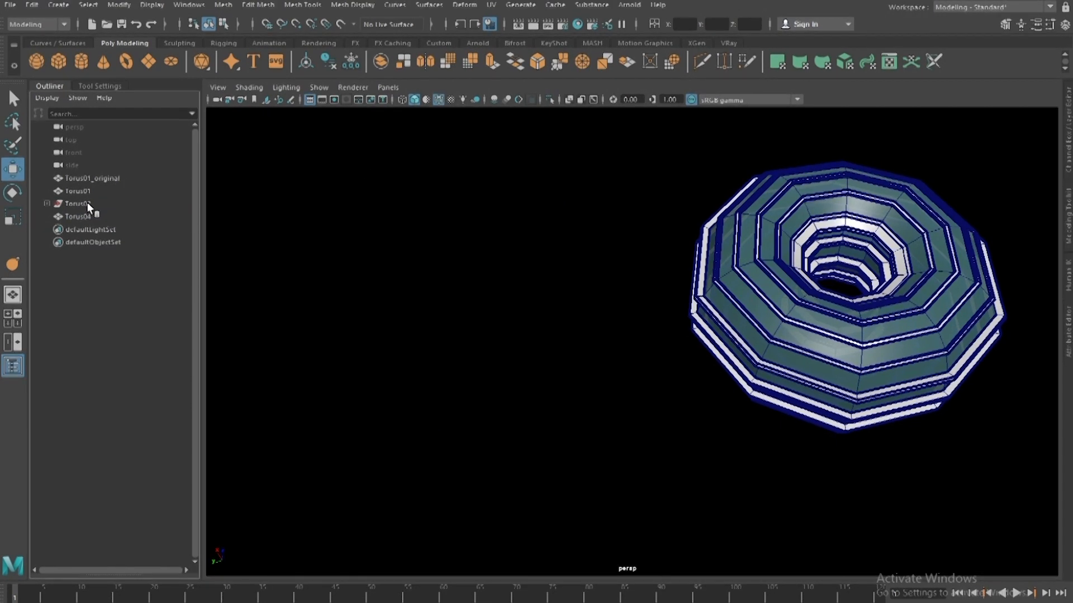
key(ctrl+z)
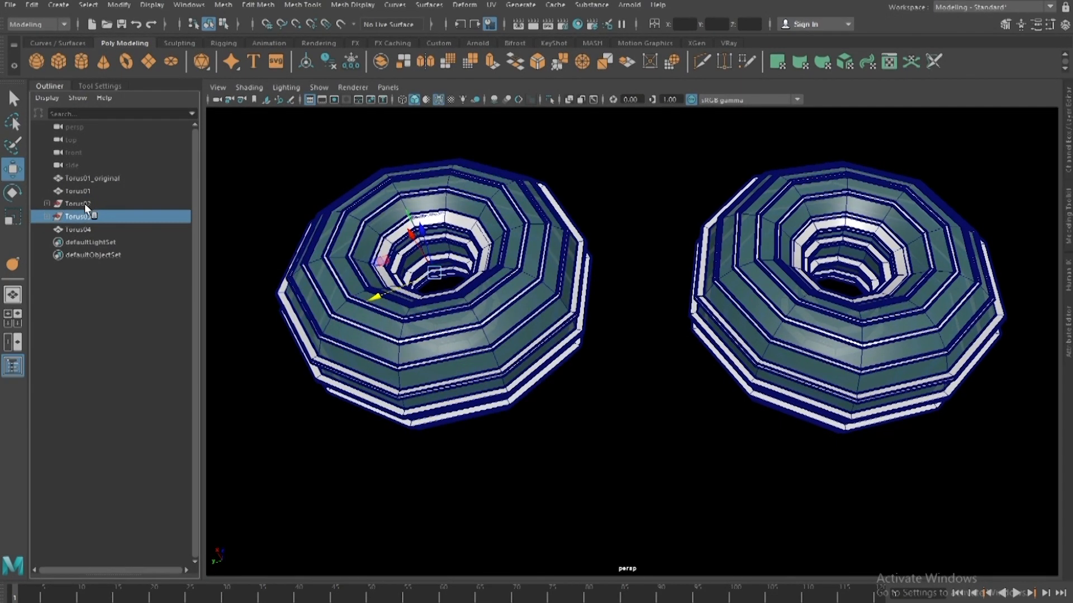
- Delete the construction history of the combined mesh Torus04
click(60, 228)
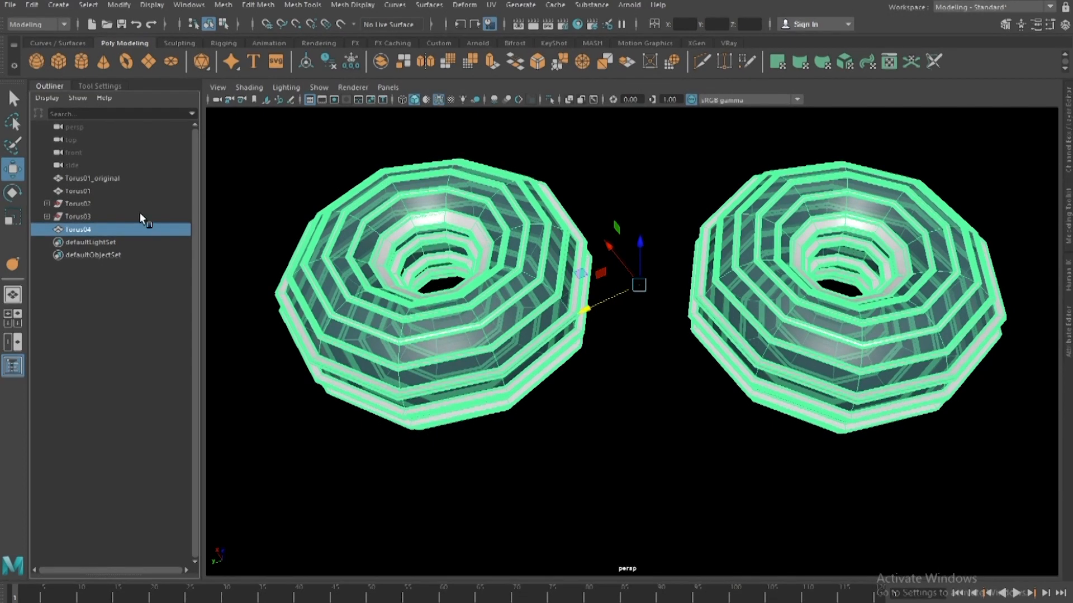
click(32, 4)
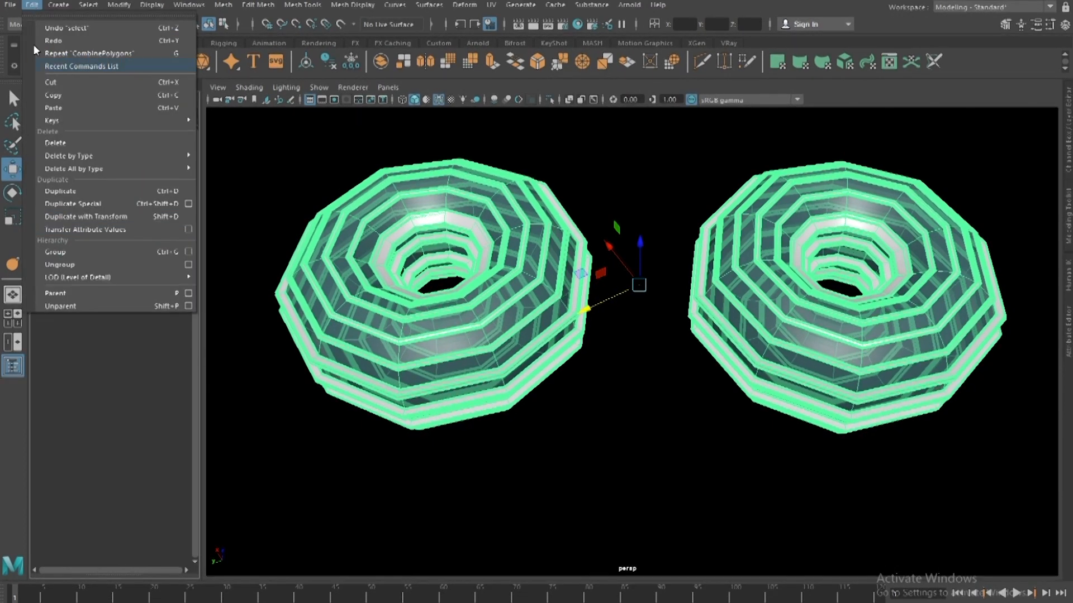
mouse_move(83, 156)
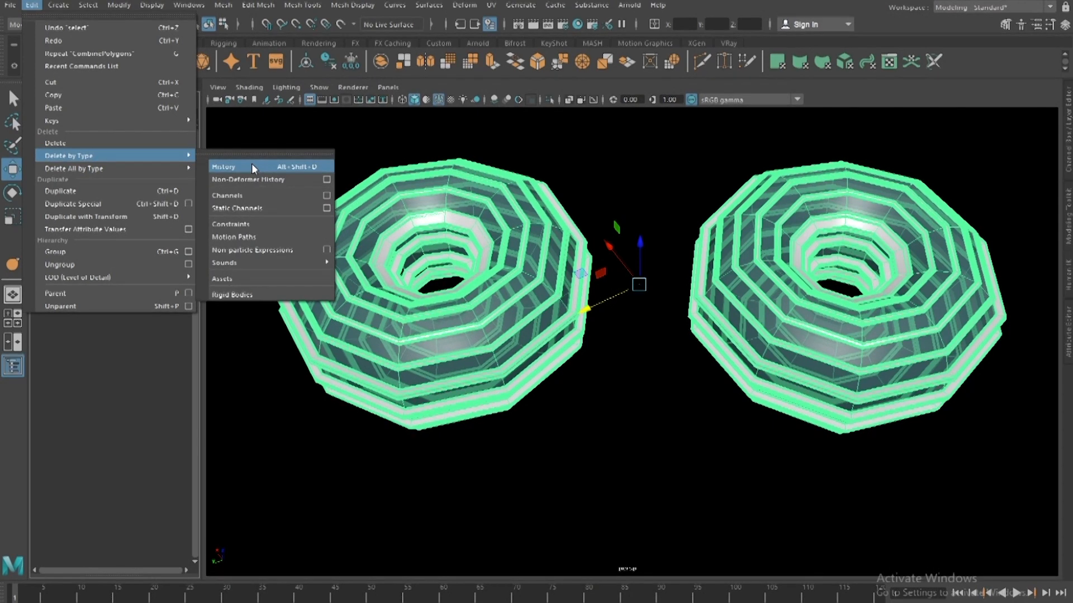
click(252, 165)
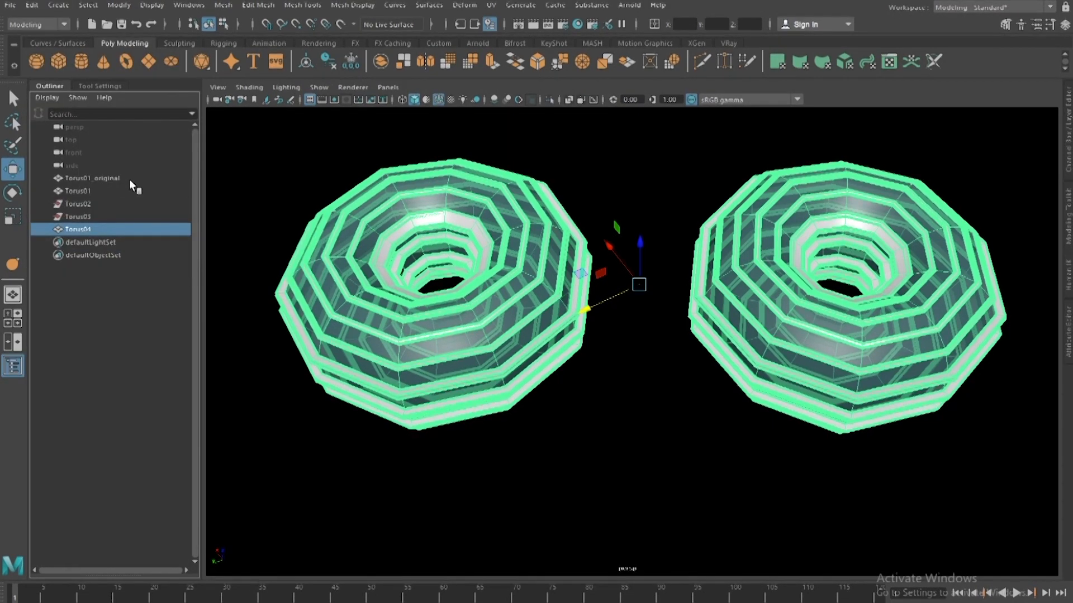
- Delete the leftover Torus02 and Torus03 groups and select Torus04
click(87, 203)
click(82, 212)
ctrl+click(80, 202)
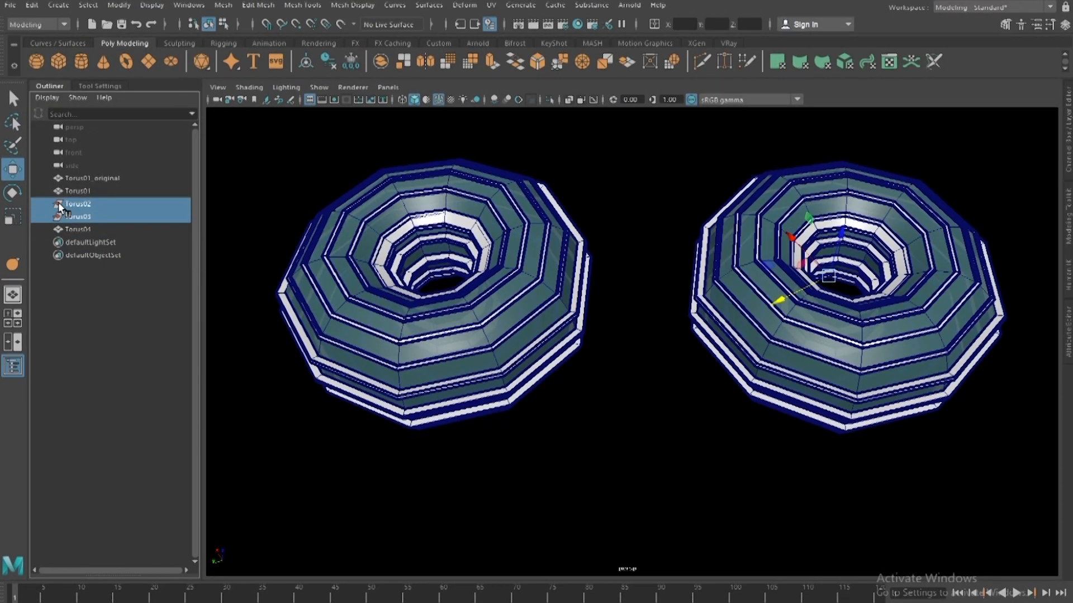
key(Delete)
click(60, 203)
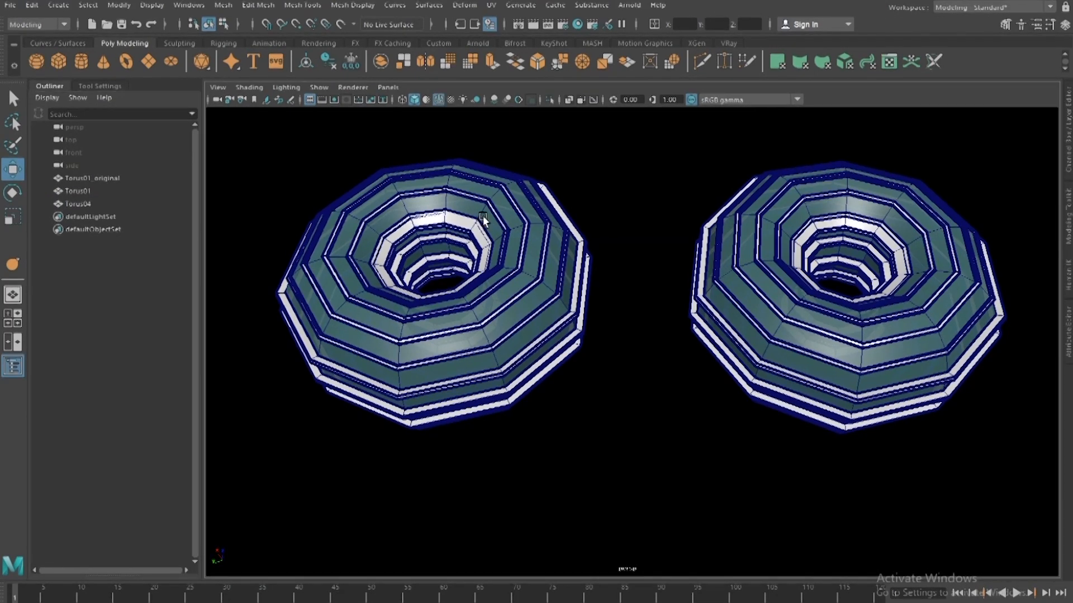
scroll(711, 153, up, 5)
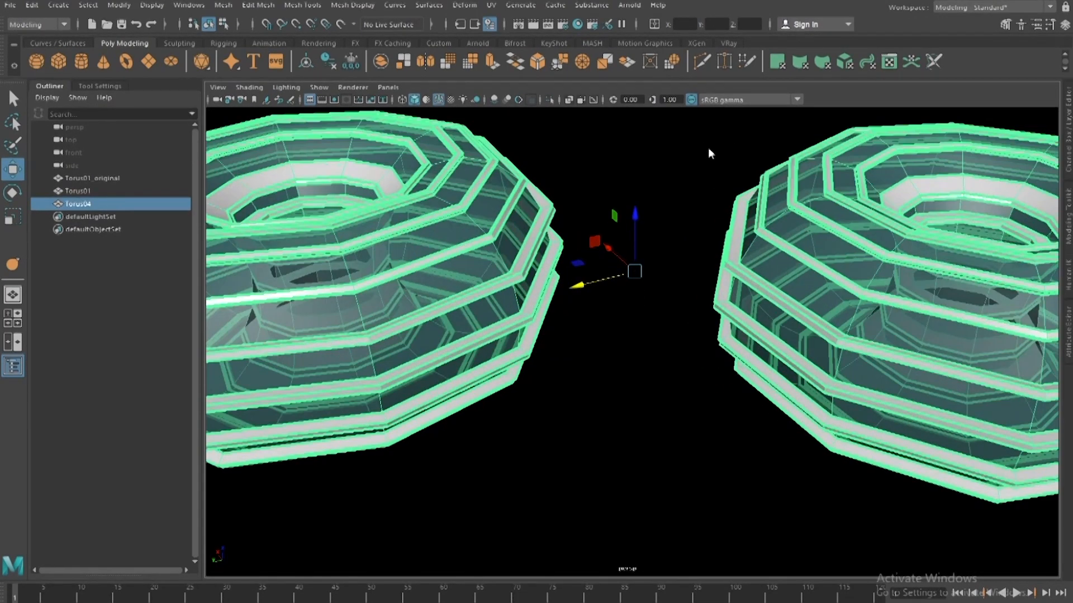
- Switch Torus04 to face selection
scroll(709, 226, down, 2)
alt+middle_drag(705, 243, 701, 305)
click(729, 233)
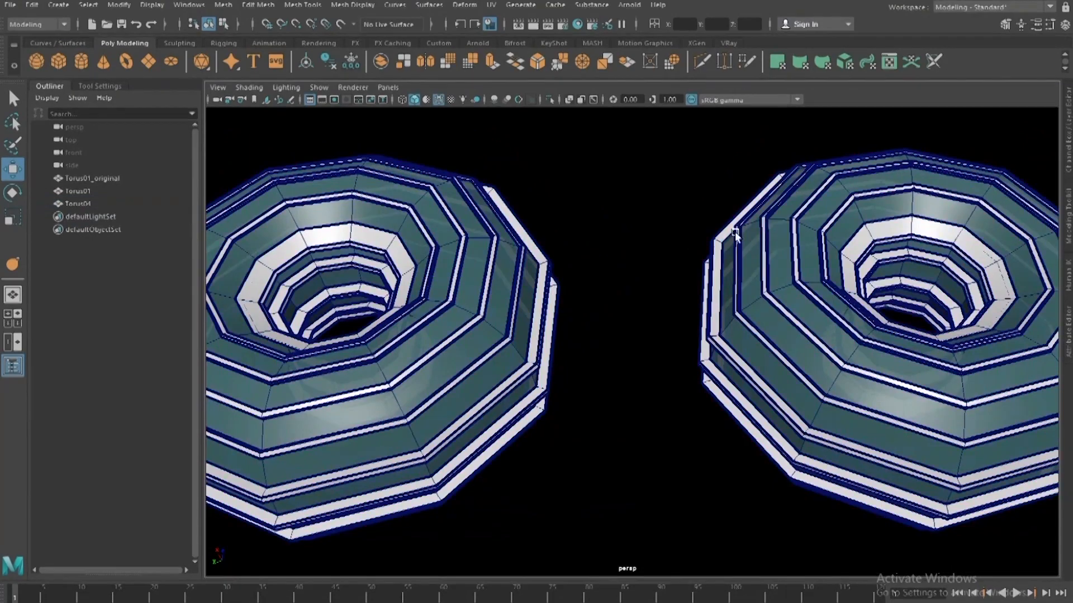
alt+drag(735, 235, 761, 214)
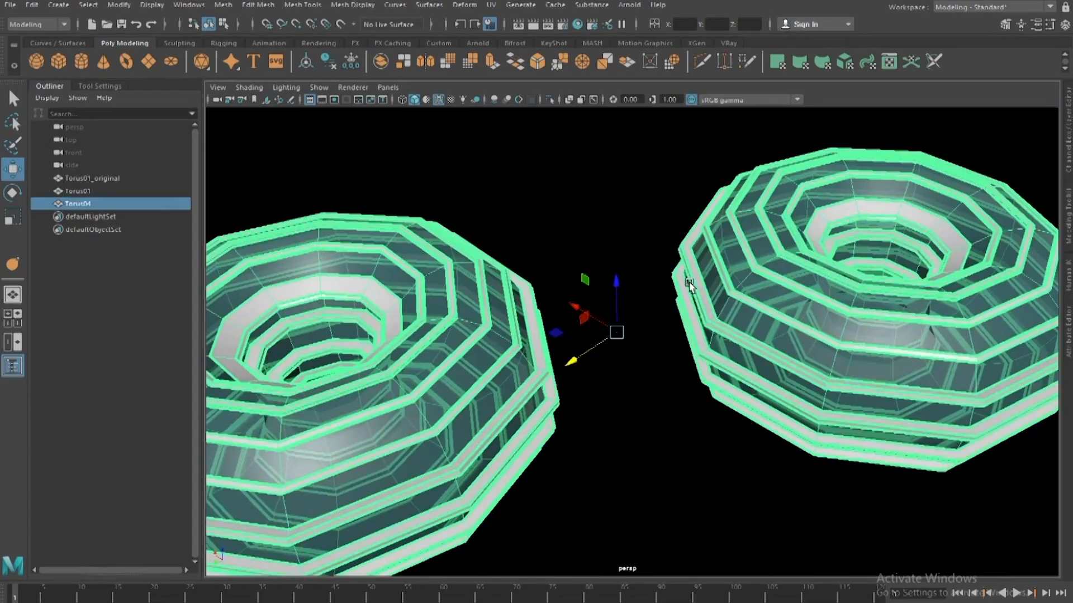
scroll(689, 282, down, 4)
alt+drag(689, 283, 663, 232)
scroll(685, 283, up, 5)
scroll(662, 254, down, 4)
right_drag(665, 232, 664, 268)
- Delete the upper glass face and an adjoining ledge face on the side of the right torus that faces the left one
scroll(769, 275, up, 4)
alt+drag(769, 276, 644, 270)
scroll(743, 215, up, 4)
scroll(743, 215, down, 3)
alt+drag(742, 215, 707, 245)
click(752, 193)
alt+drag(752, 194, 678, 263)
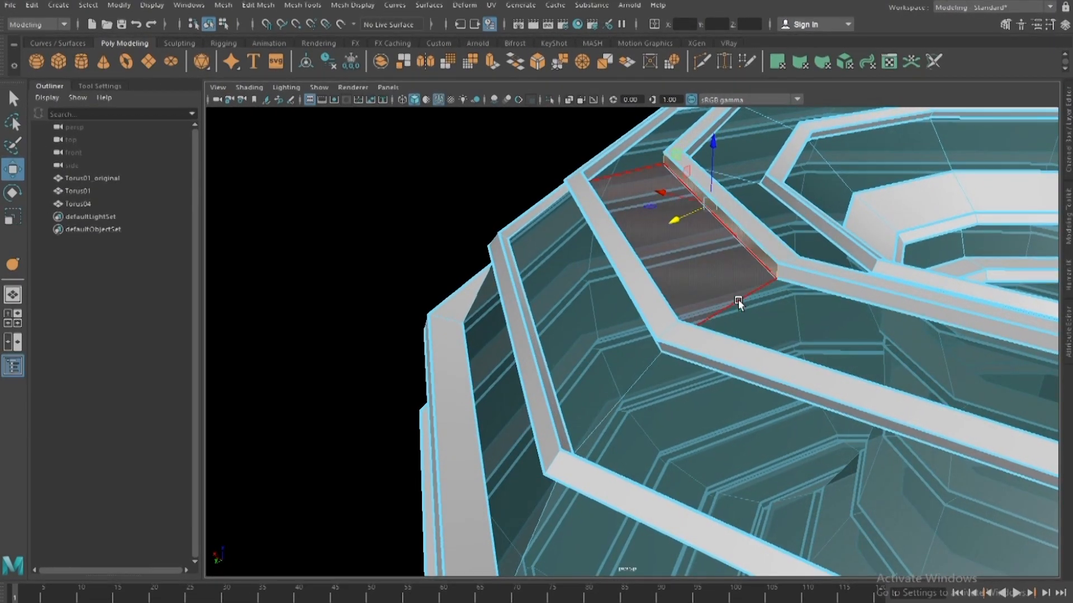
key(Delete)
click(709, 257)
key(Delete)
- Delete the remaining small ledge faces in that section so the right torus has one clear opening
alt+drag(708, 263, 595, 256)
click(587, 249)
key(Delete)
click(574, 247)
click(571, 246)
key(Delete)
click(563, 246)
key(Delete)
scroll(647, 258, down, 3)
alt+drag(646, 267, 643, 302)
scroll(805, 268, down, 8)
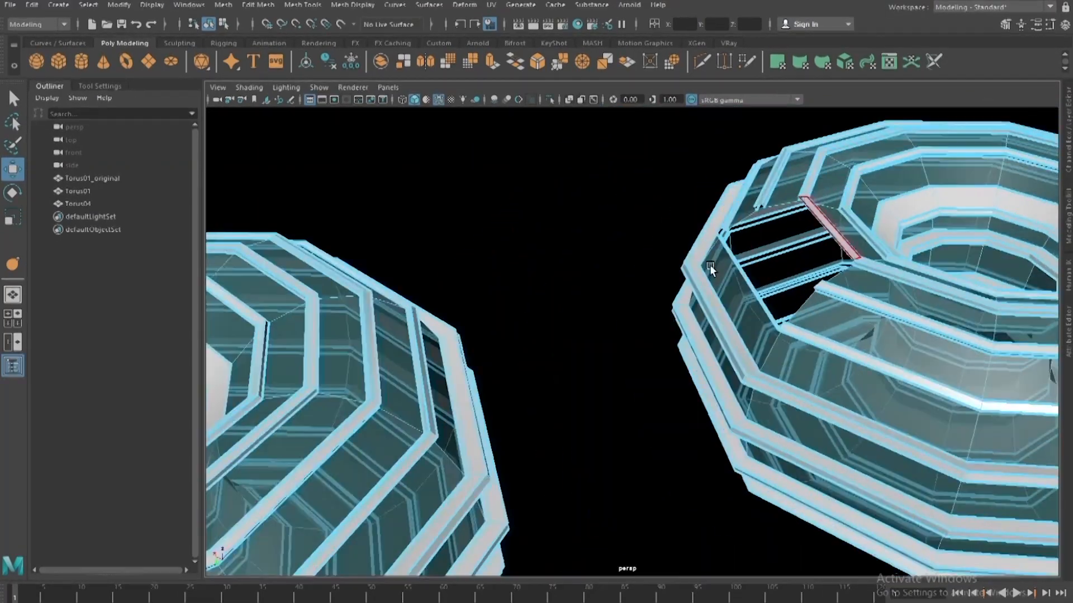
- Delete the matching upper glass and ledge faces on the side of the left torus facing the right one
scroll(665, 291, up, 5)
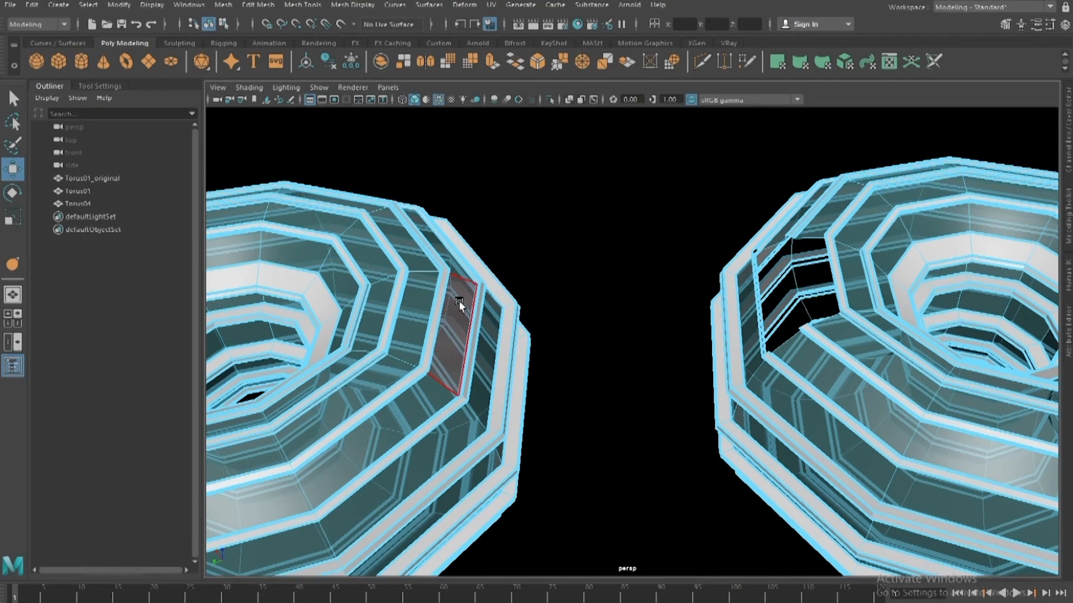
alt+middle_drag(458, 301, 492, 300)
alt+drag(491, 300, 508, 276)
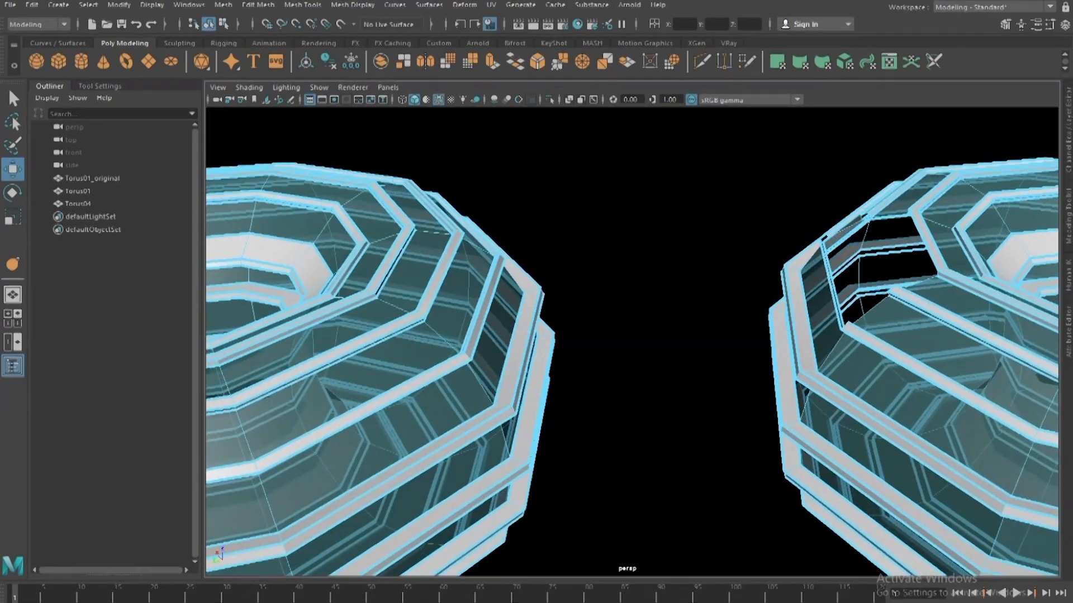
scroll(634, 341, up, 2)
alt+middle_drag(579, 330, 678, 347)
scroll(430, 235, up, 3)
alt+middle_drag(430, 235, 586, 260)
alt+drag(586, 259, 886, 374)
click(686, 266)
- Select the glass and ledge-profile border edges along the far side of the right torus's opening
alt+middle_drag(886, 374, 581, 319)
key(t)
alt+right_drag(581, 319, 903, 269)
alt+middle_drag(845, 321, 816, 289)
click(712, 202)
click(657, 195)
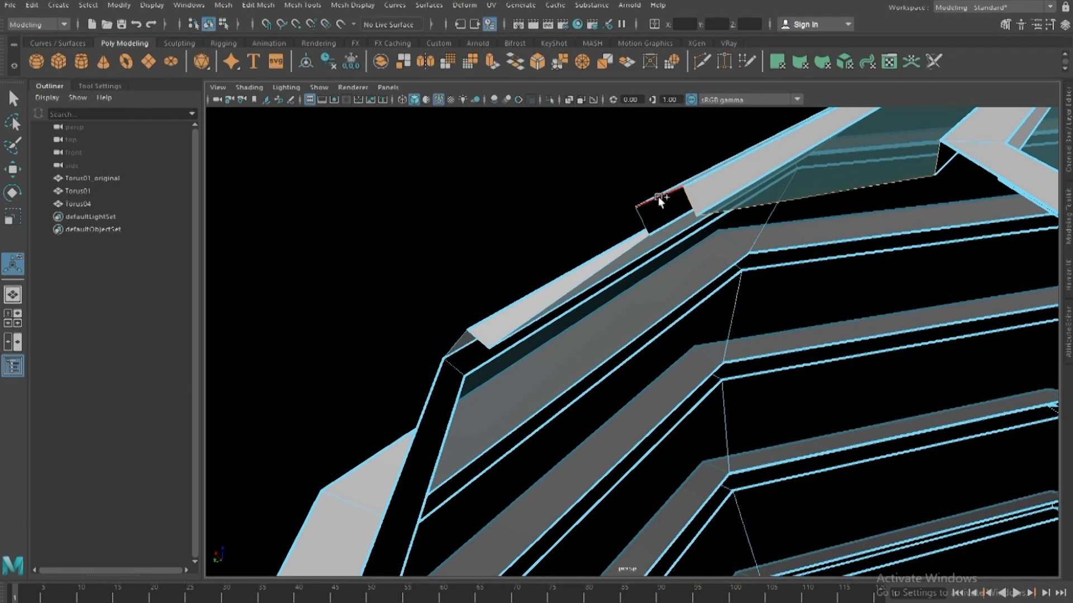
alt+drag(707, 231, 720, 245)
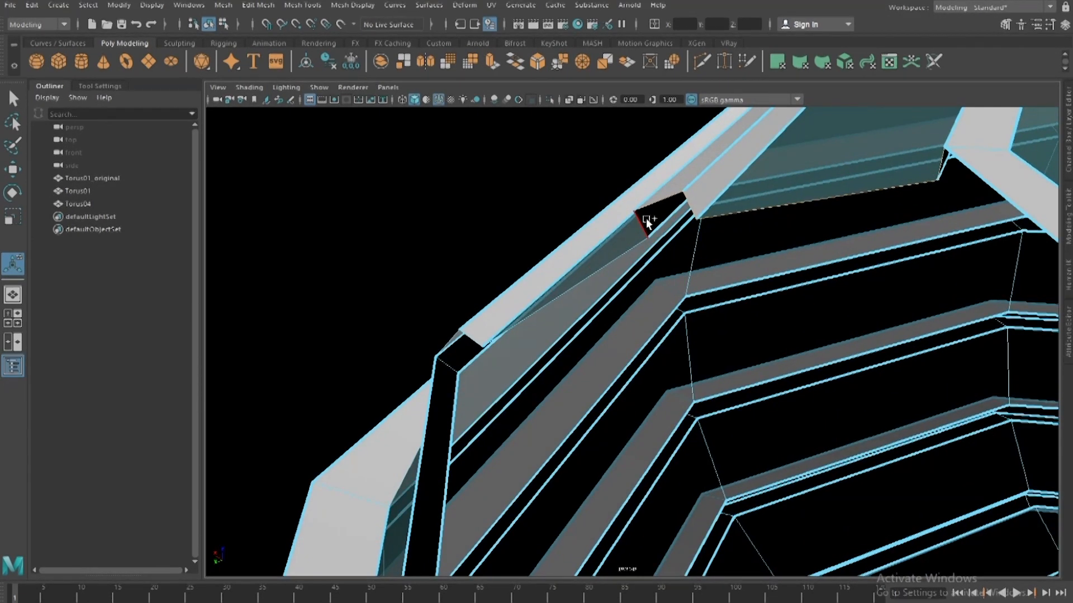
alt+drag(614, 250, 619, 291)
scroll(862, 273, down, 6)
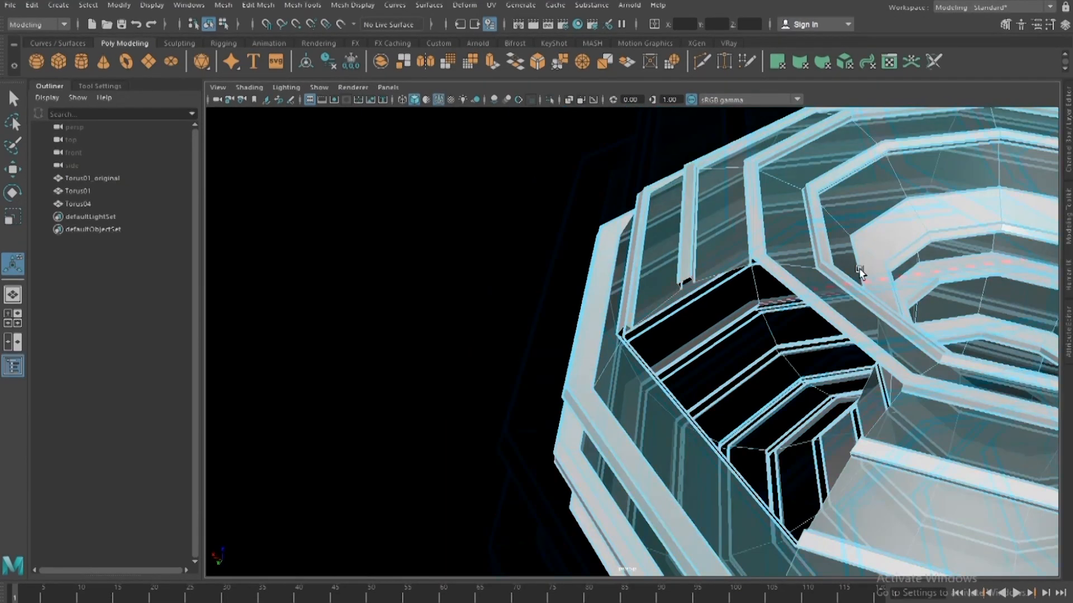
- Add the matching far-side border edges of the left torus's opening to the selection and bridge the two sets
alt+middle_drag(564, 318, 858, 264)
alt+drag(858, 264, 745, 204)
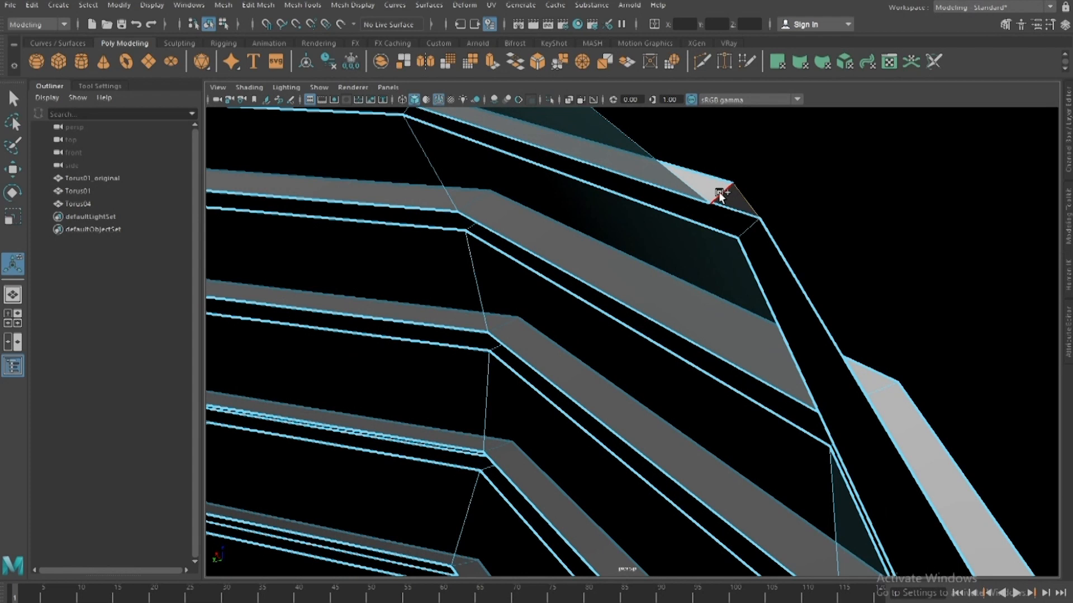
alt+drag(838, 366, 744, 243)
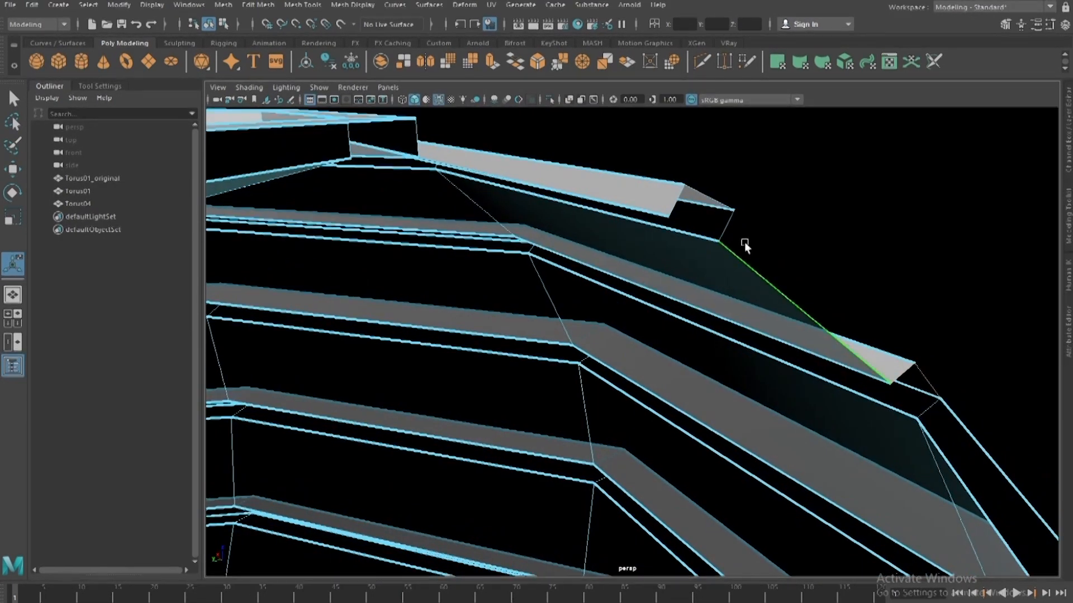
alt+drag(695, 191, 718, 258)
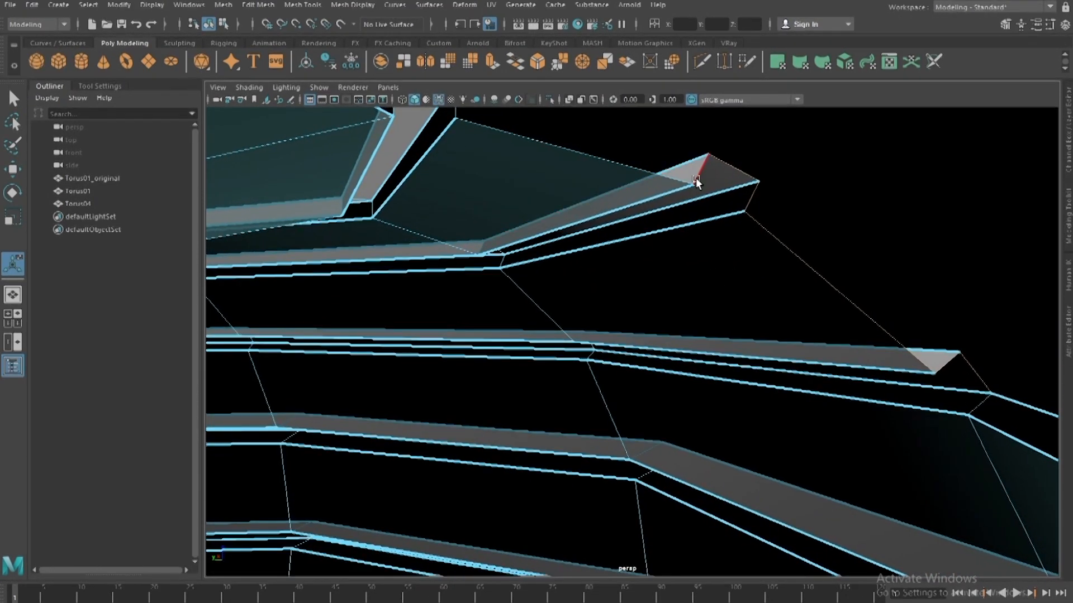
alt+drag(555, 152, 653, 210)
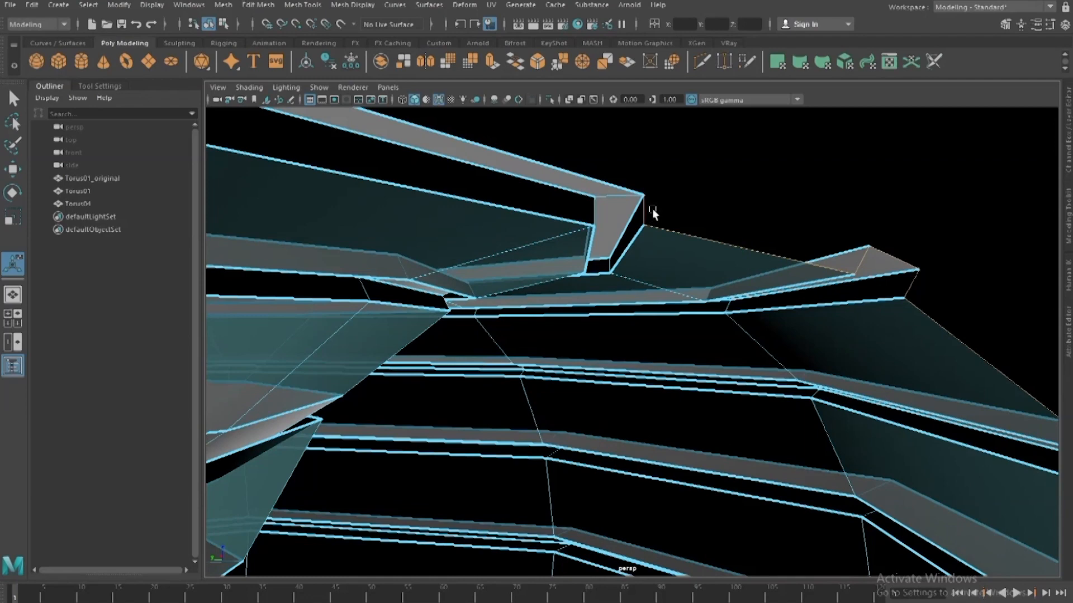
alt+drag(765, 264, 699, 202)
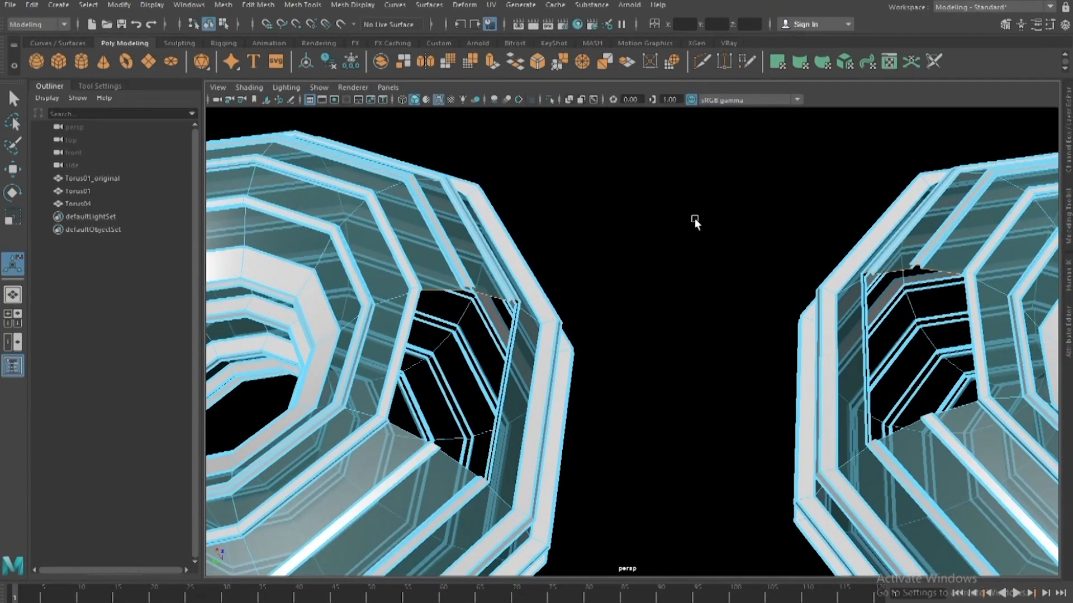
shift+right_drag(695, 218, 682, 375)
- Bridge the upper inner border edges of the two openings to form the top of the connection
alt+drag(736, 343, 701, 363)
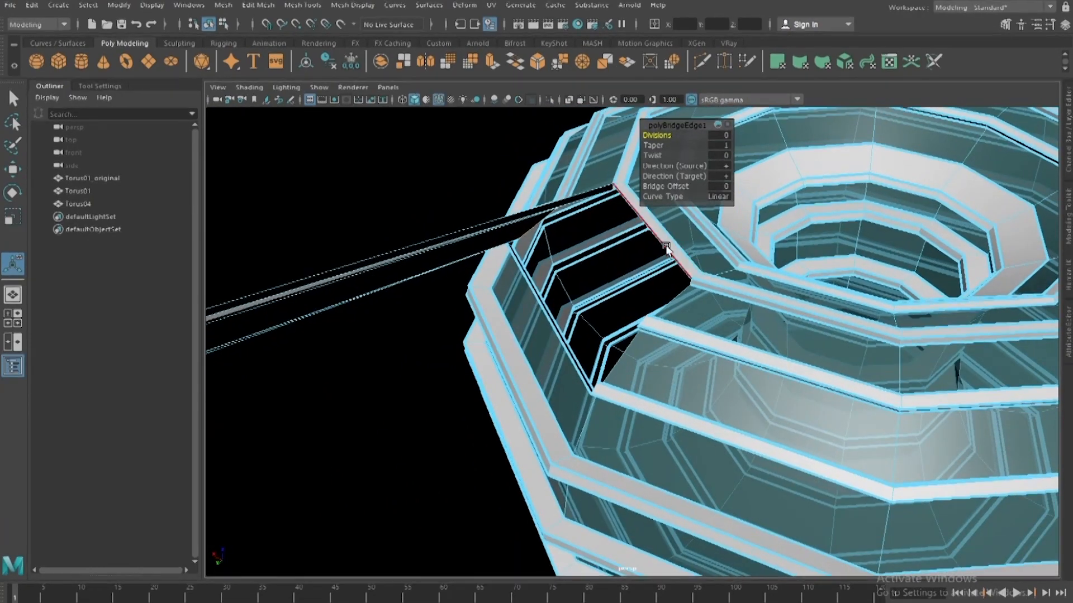
click(664, 244)
scroll(694, 290, down, 3)
alt+middle_drag(695, 293, 871, 290)
alt+drag(860, 293, 816, 313)
scroll(816, 314, up, 3)
alt+middle_drag(682, 309, 893, 274)
scroll(470, 285, up, 3)
alt+drag(471, 284, 408, 247)
click(406, 246)
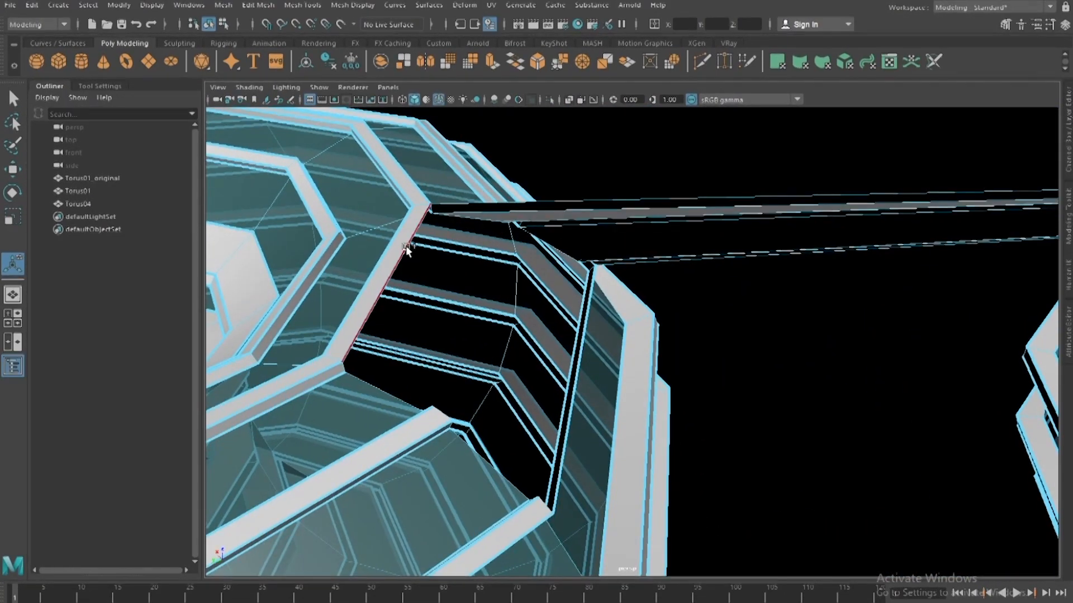
key(g)
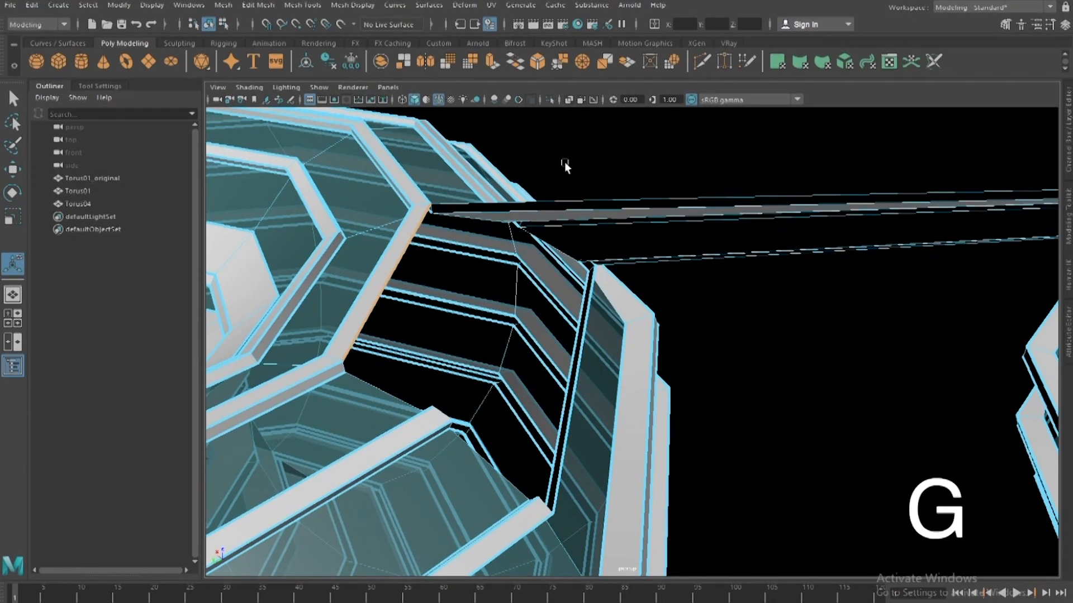
- Bridge the lower outer border edges of the two openings to form the underside of the connection
alt+drag(565, 165, 486, 280)
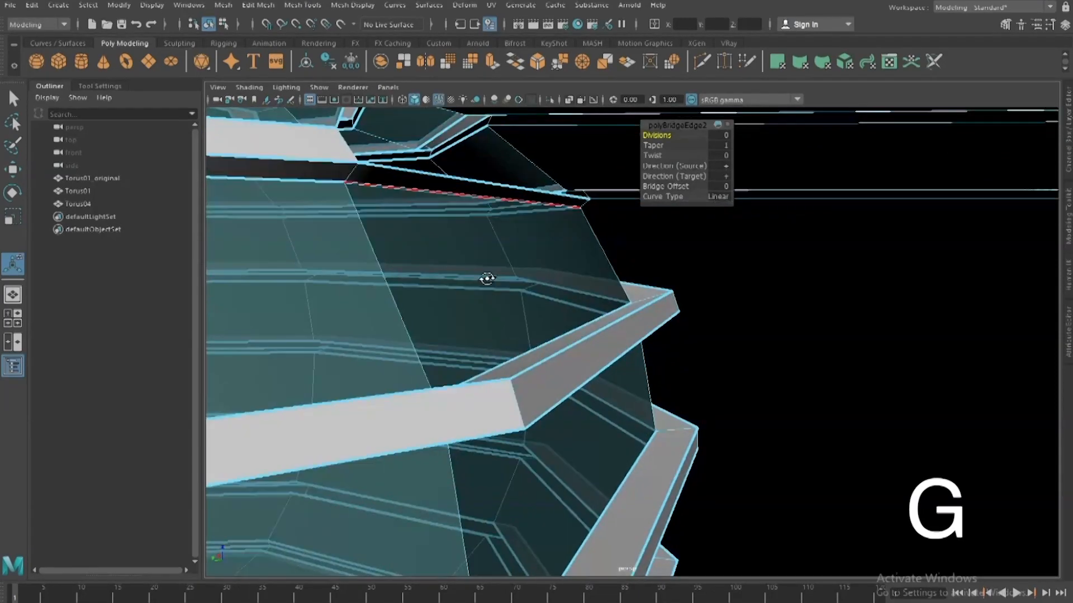
alt+drag(491, 189, 680, 342)
alt+drag(651, 309, 675, 287)
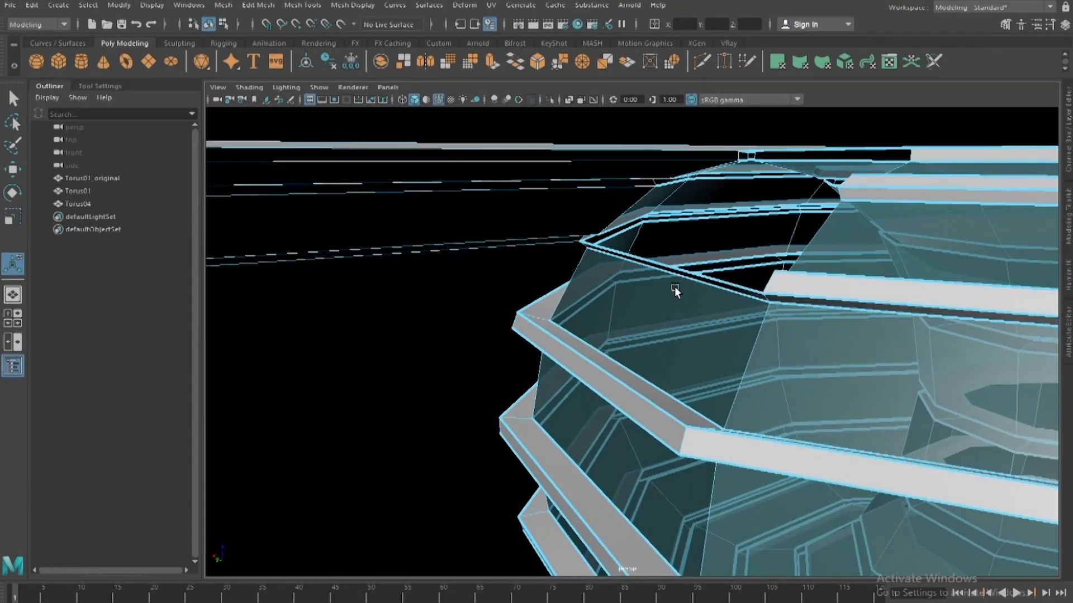
click(687, 271)
key(g)
- Try closing the open near side of the connection with a single face, and delete that face
scroll(773, 254, down, 5)
alt+drag(773, 253, 738, 337)
alt+middle_drag(737, 337, 805, 295)
scroll(805, 295, up, 3)
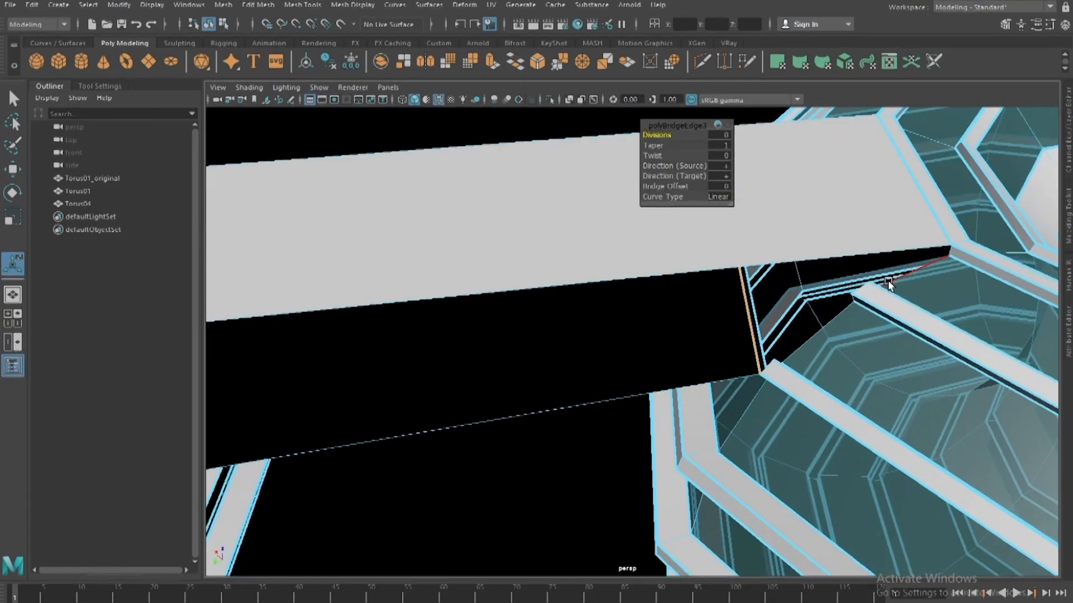
click(869, 288)
scroll(851, 299, down, 4)
alt+drag(826, 297, 724, 352)
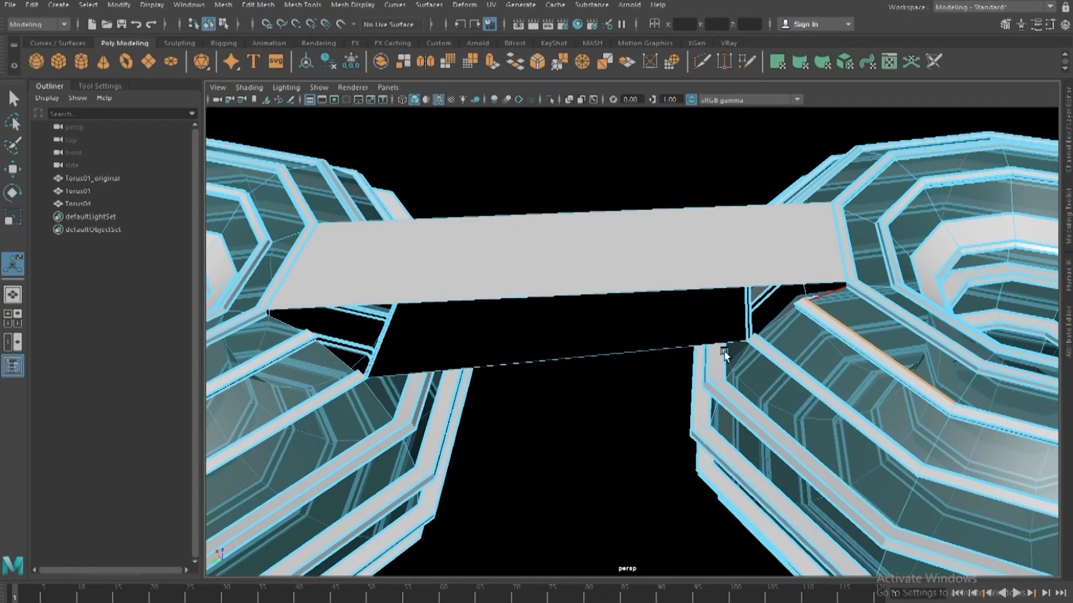
click(617, 353)
alt+drag(620, 355, 672, 284)
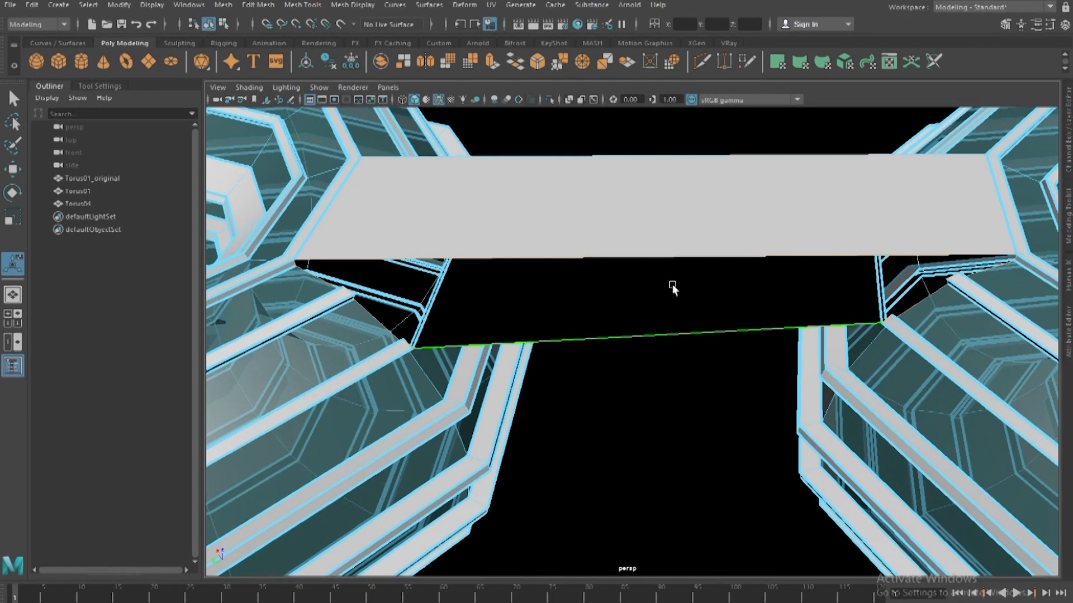
key(Return)
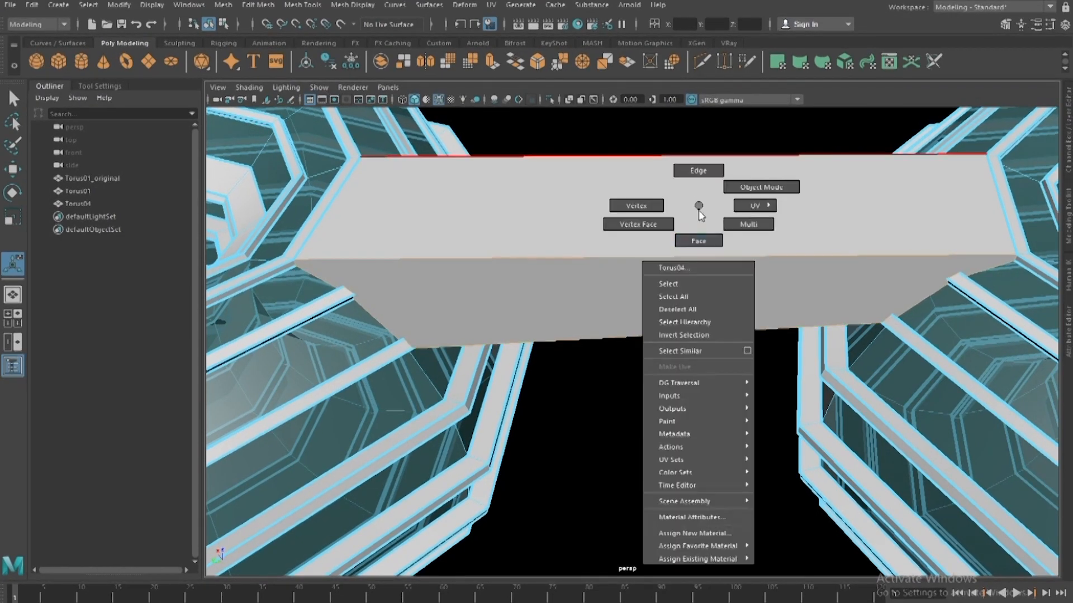
alt+drag(659, 299, 529, 349)
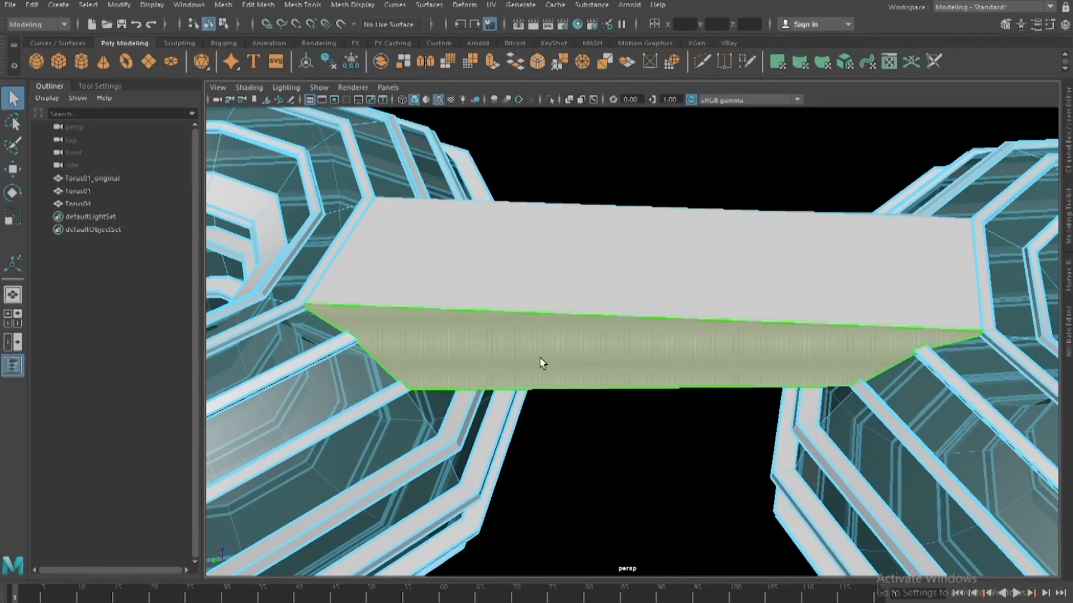
key(Delete)
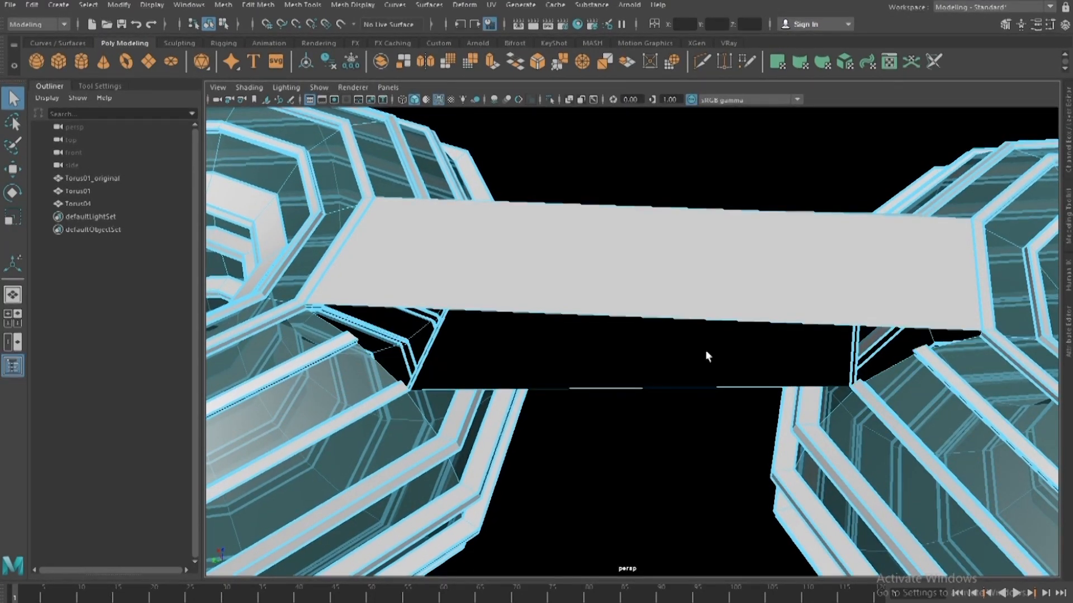
- Select the near-side border edges of both openings, including the ledge profile, and bridge them to close the connection
click(673, 295)
right_click(673, 289)
right_drag(674, 296, 672, 255)
click(652, 381)
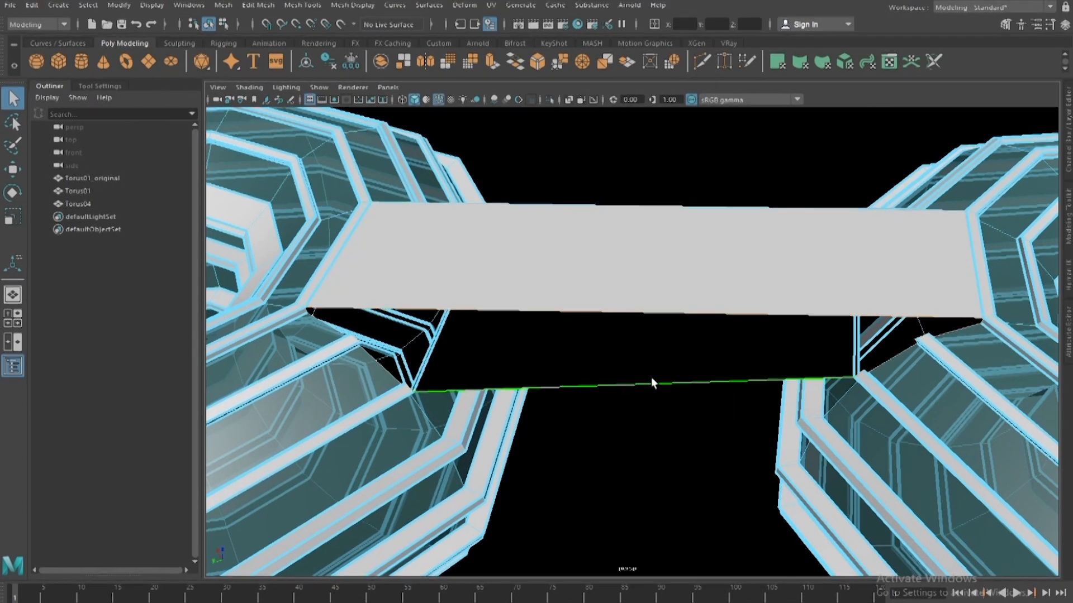
alt+middle_drag(645, 391, 659, 352)
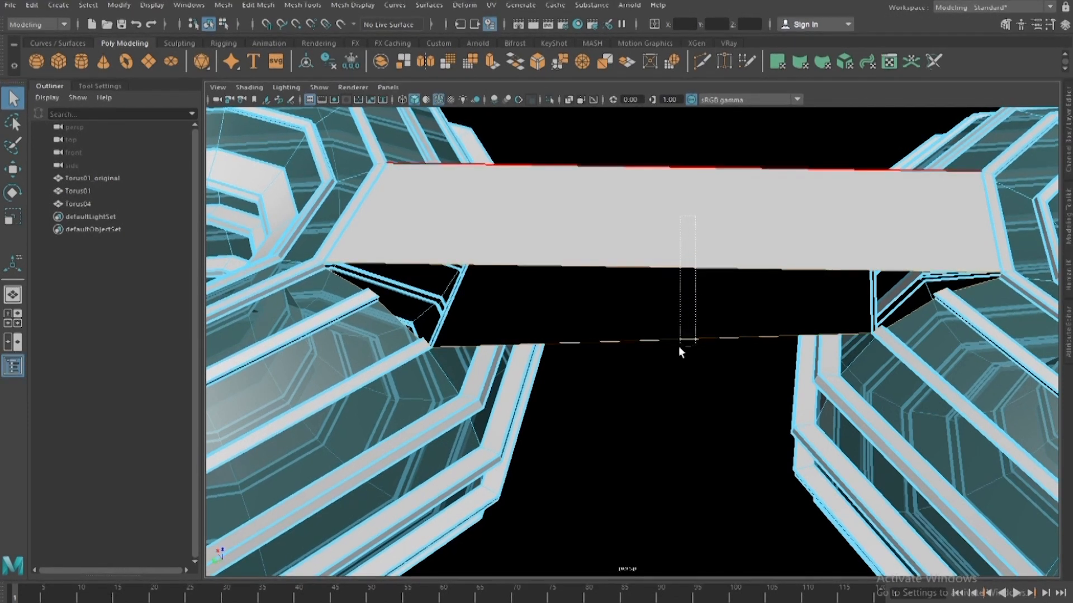
drag(667, 436, 660, 462)
alt+drag(655, 345, 753, 278)
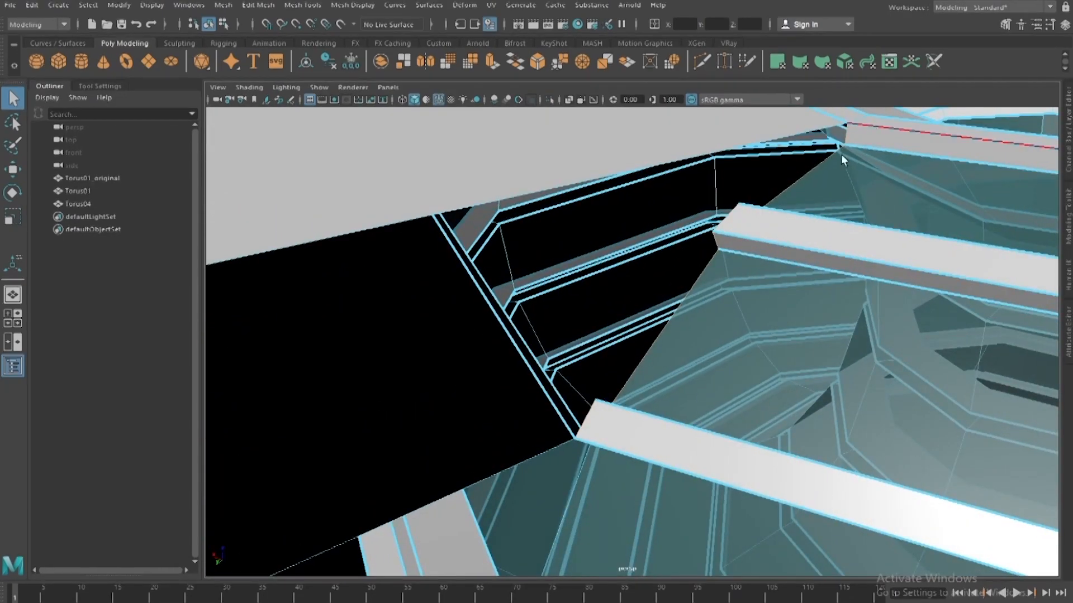
alt+drag(593, 442, 682, 307)
click(679, 307)
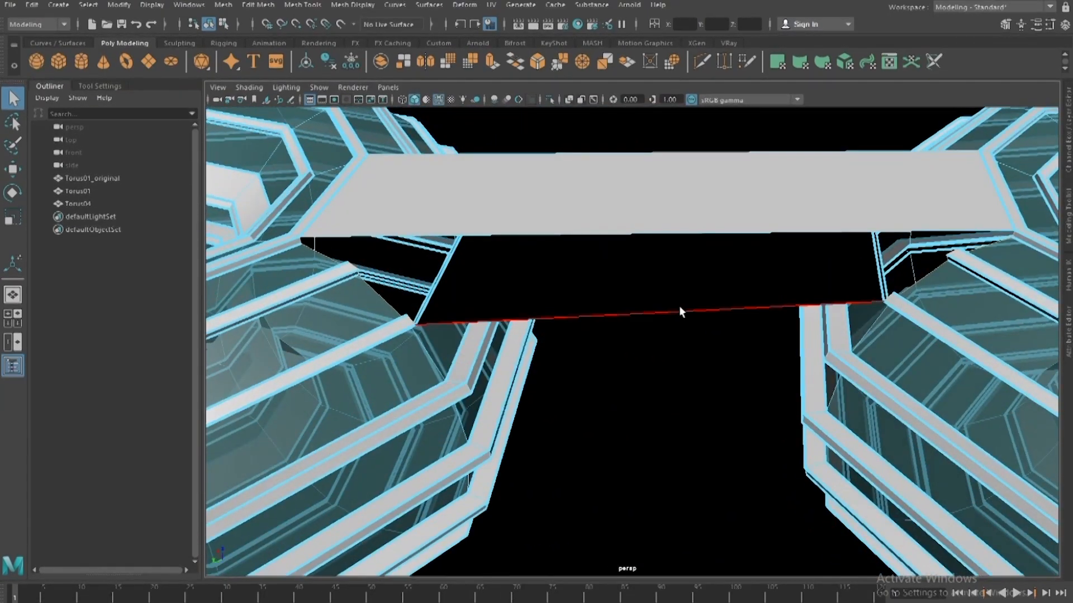
shift+right_click(664, 257)
shift+right_drag(662, 257, 665, 411)
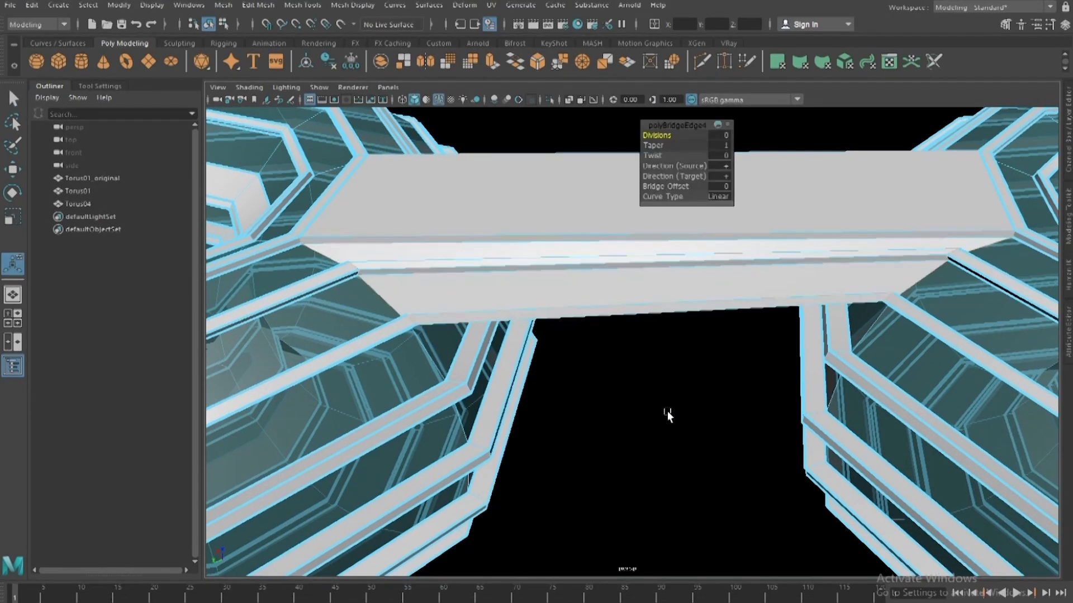
- Turn on the smooth mesh preview for the bridged Torus04
scroll(667, 411, down, 3)
alt+drag(667, 410, 948, 376)
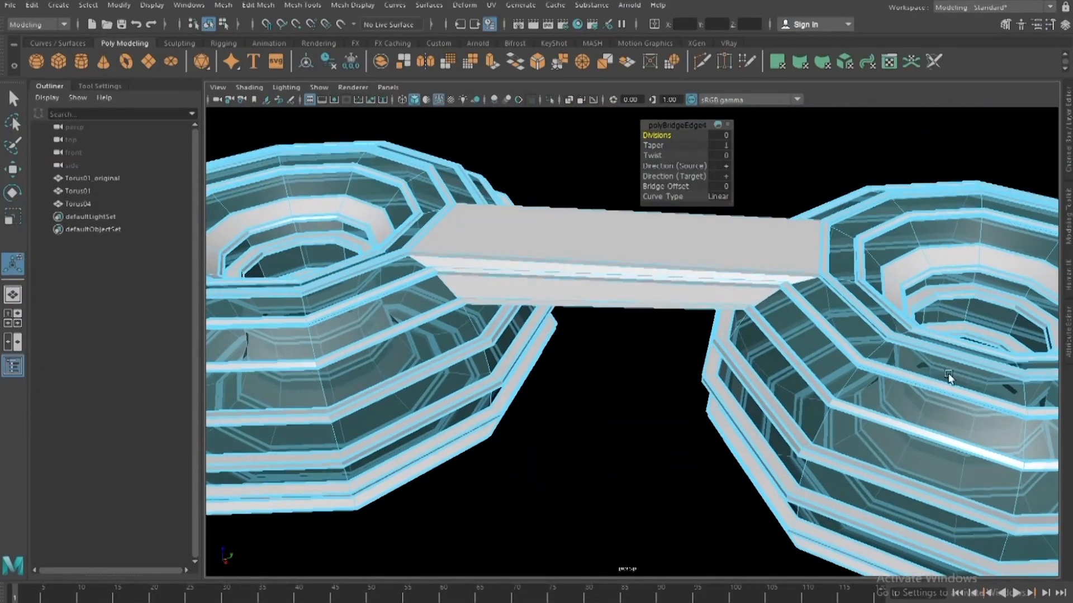
scroll(626, 301, up, 2)
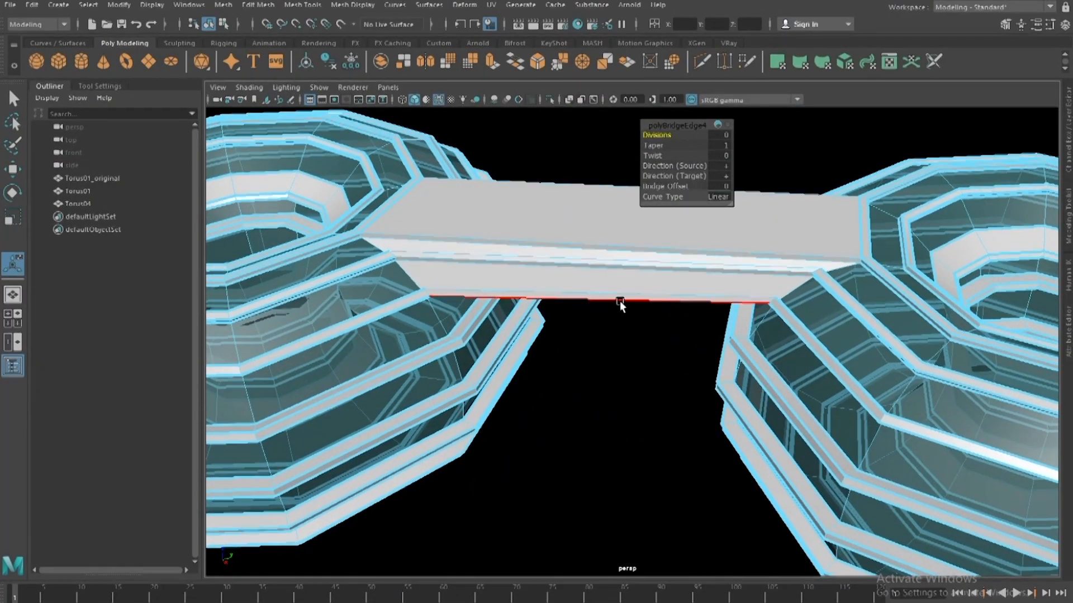
key(3)
alt+drag(619, 301, 743, 357)
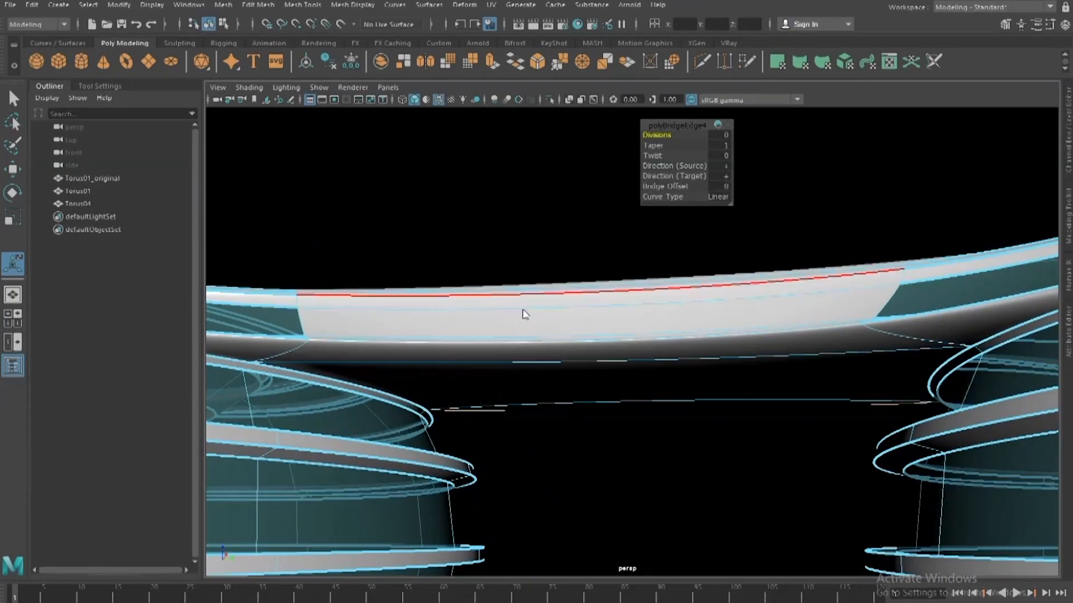
- Crease the lengthwise edges of the bridge between the tori with the Crease tool
right_drag(520, 290, 524, 227)
alt+drag(633, 297, 600, 279)
shift+right_click(585, 230)
shift+right_drag(584, 230, 577, 292)
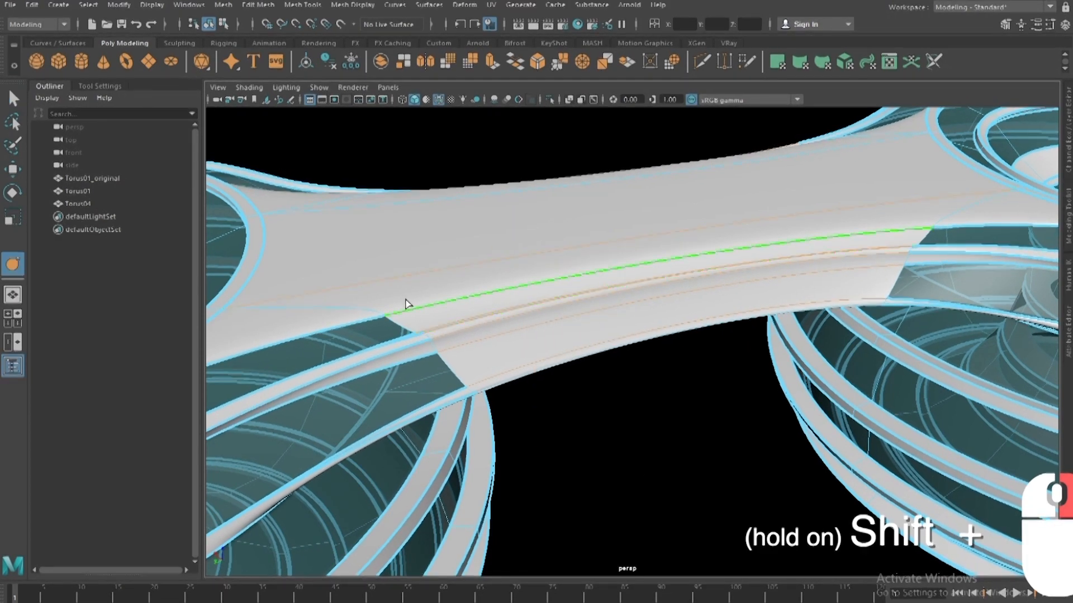
middle_drag(475, 328, 509, 328)
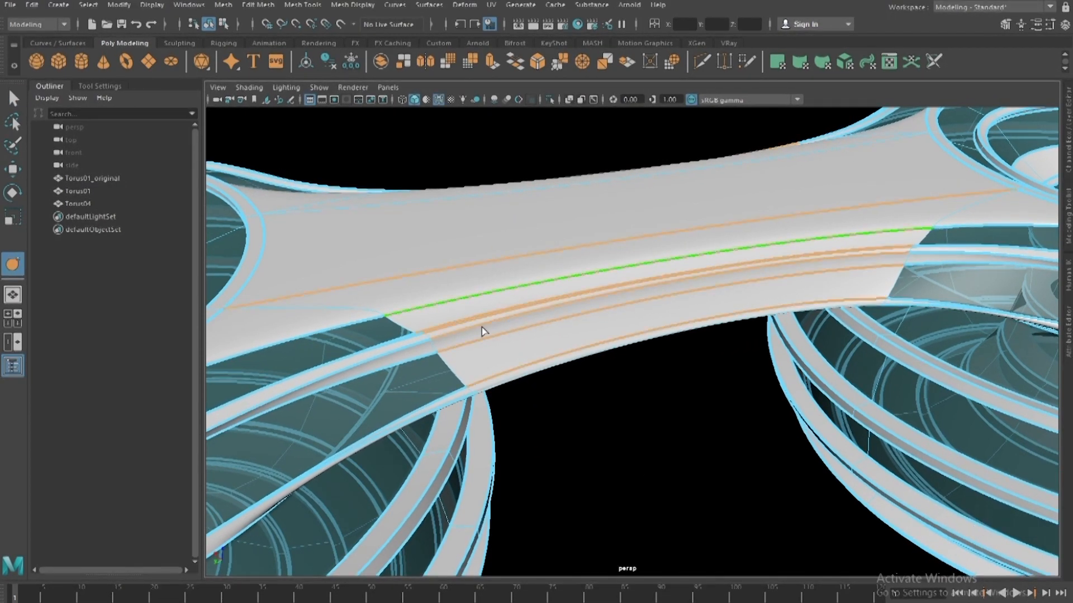
- Crease the long borders and the two end edges of the connection's top face with the Crease tool
alt+drag(635, 285, 817, 396)
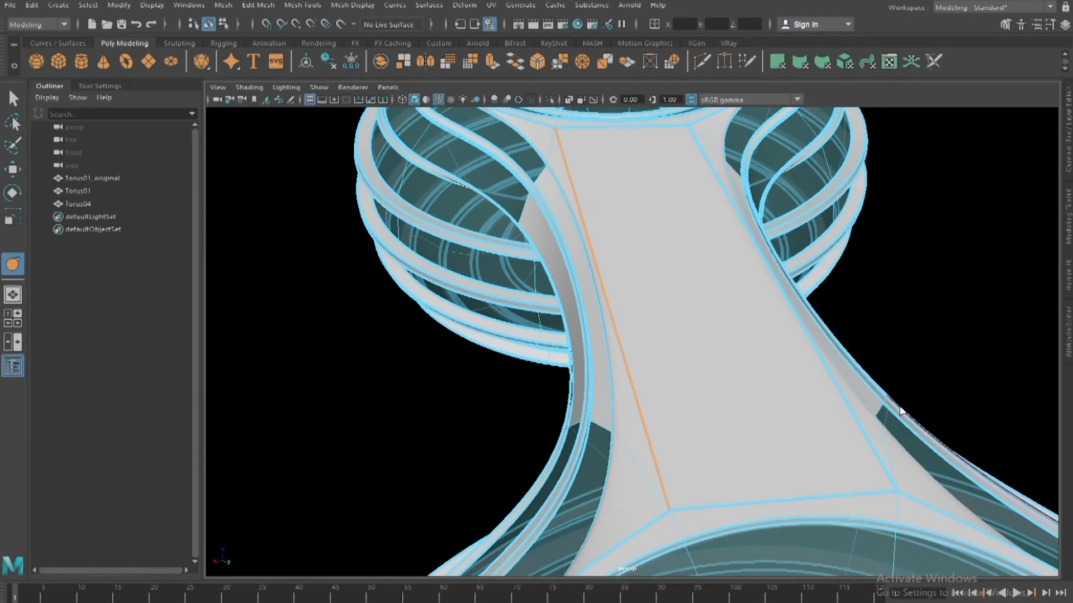
alt+drag(876, 368, 690, 277)
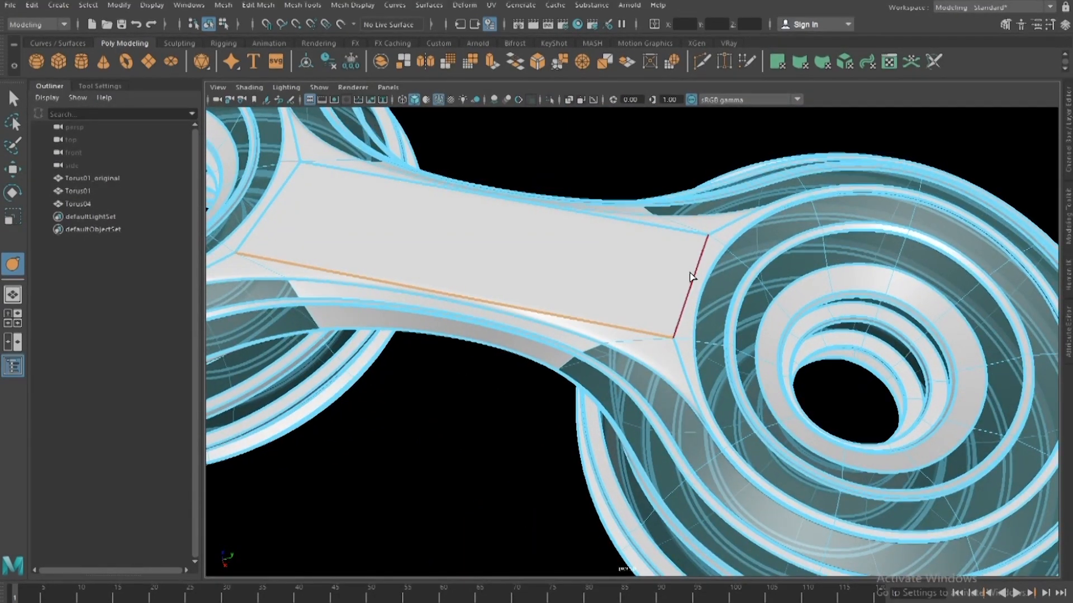
alt+drag(520, 270, 732, 284)
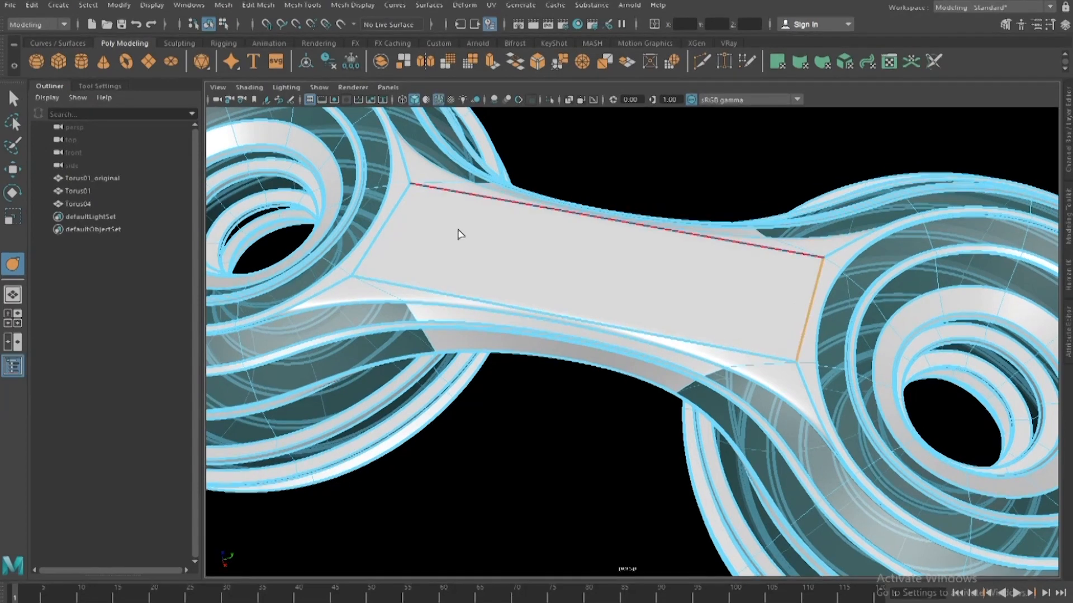
alt+middle_drag(458, 234, 604, 244)
alt+drag(736, 366, 725, 287)
scroll(729, 258, up, 3)
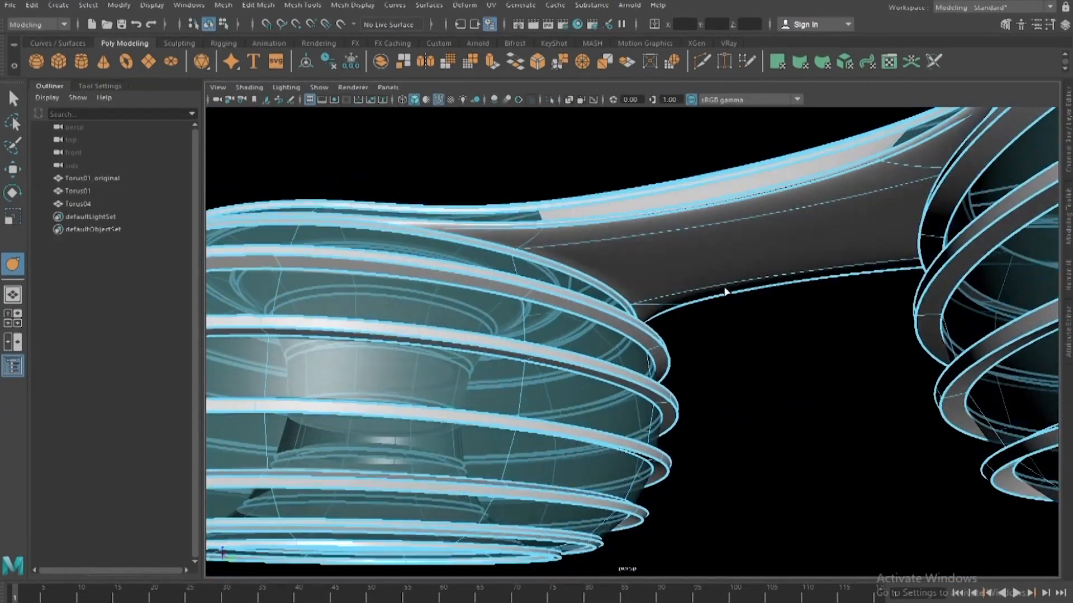
- Turn off the smooth mesh preview and crease the lower lengthwise edges on the underside of the connection
scroll(726, 292, up, 3)
alt+middle_drag(725, 292, 738, 333)
scroll(737, 330, up, 3)
alt+middle_drag(593, 280, 800, 357)
alt+drag(800, 357, 781, 324)
alt+drag(843, 309, 749, 379)
key(1)
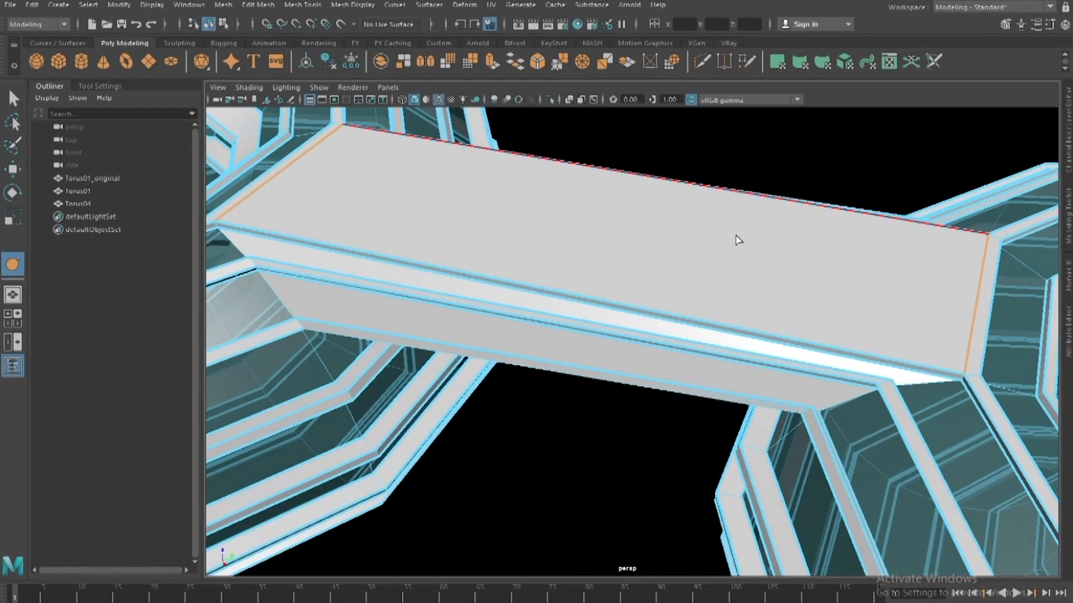
shift+right_drag(705, 226, 890, 235)
alt+drag(757, 296, 707, 250)
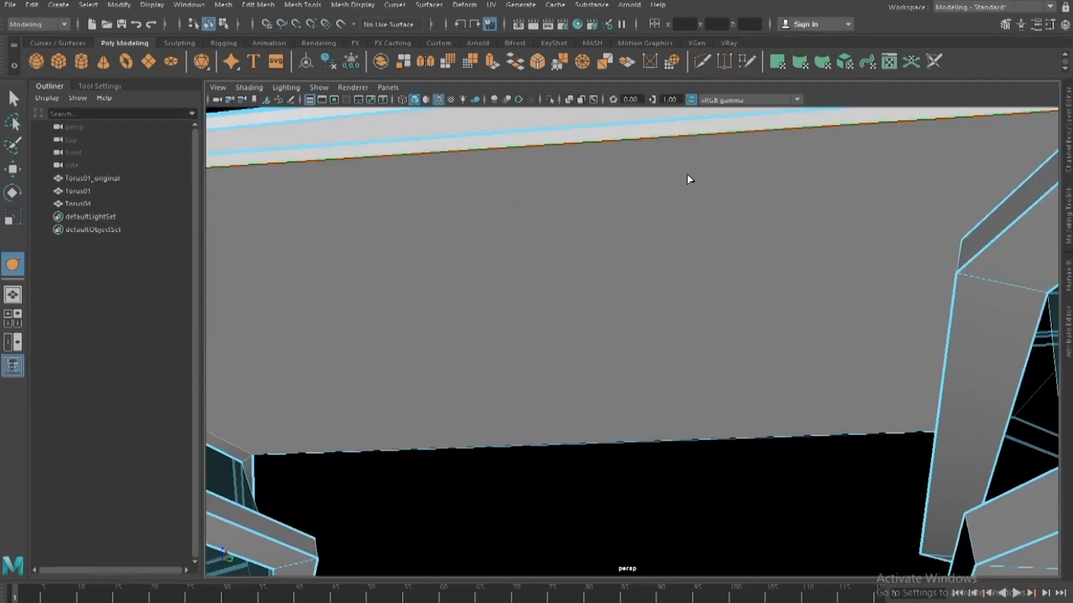
alt+drag(703, 374, 656, 280)
alt+drag(612, 321, 746, 429)
key(q)
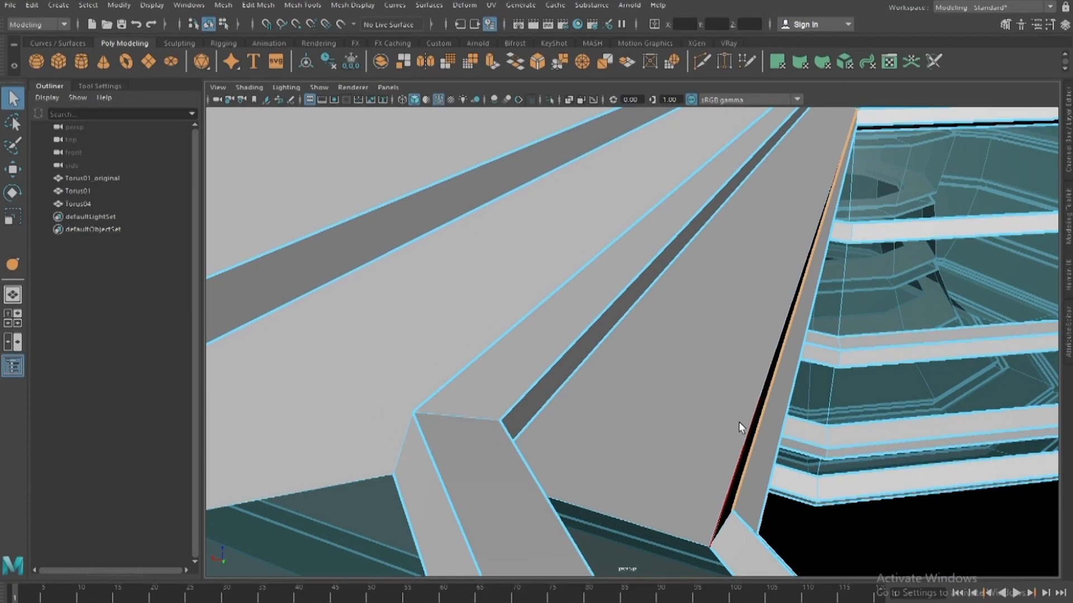
- Return Torus04 to object mode and turn on its smooth mesh preview to check the creased connection
right_drag(598, 307, 826, 162)
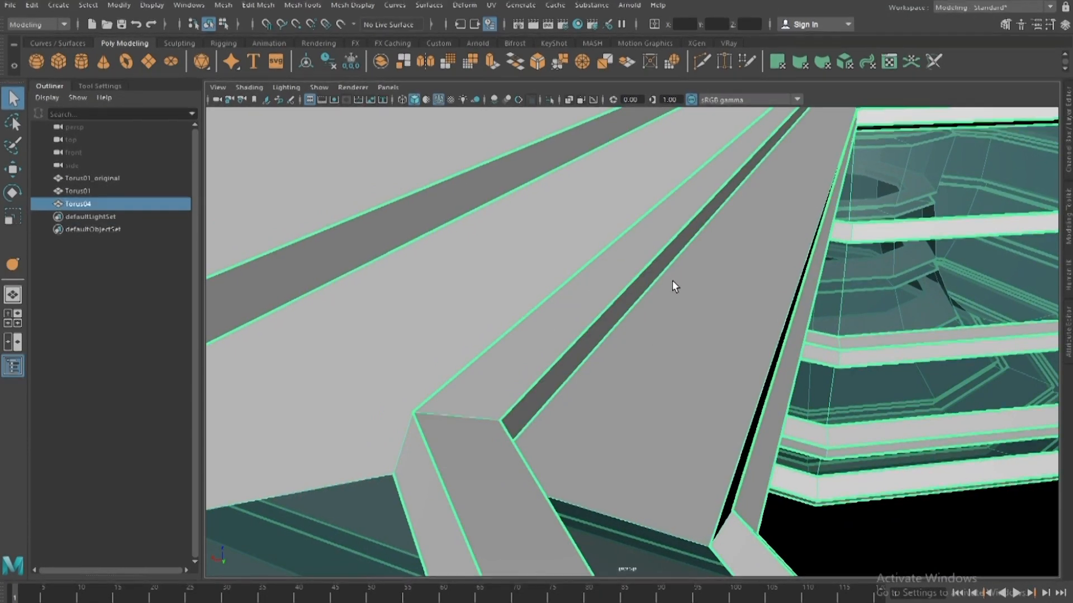
key(3)
scroll(617, 310, down, 5)
alt+drag(743, 384, 585, 213)
click(583, 210)
mouse_move(705, 330)
alt+mouse_down()
mouse_move(742, 283)
mouse_move(819, 267)
mouse_move(655, 287)
mouse_move(786, 281)
mouse_move(780, 343)
mouse_move(694, 319)
alt+mouse_up()
scroll(654, 287, up, 3)
click(730, 228)
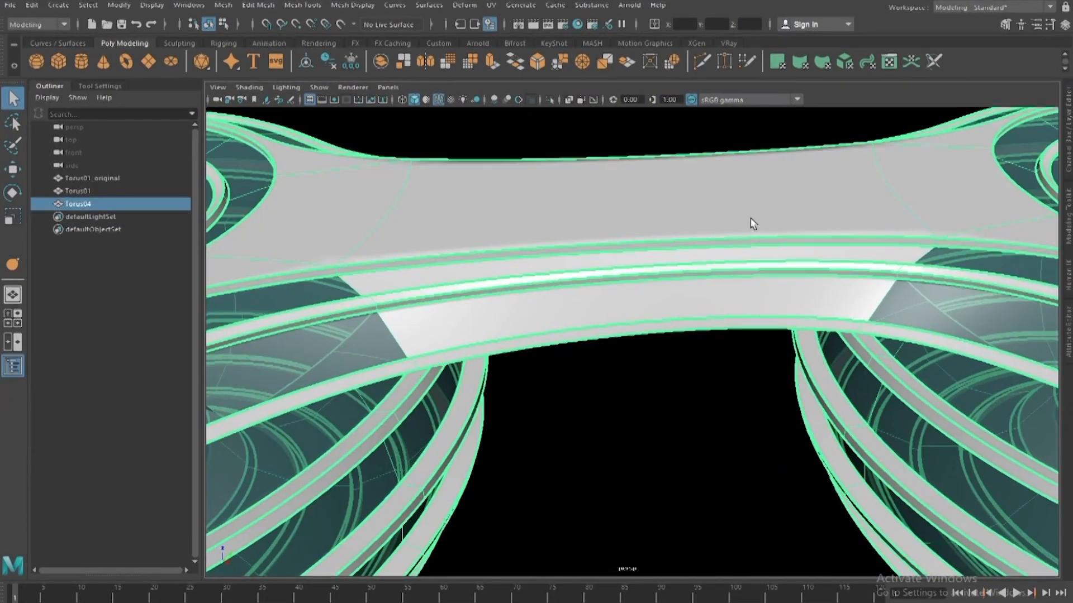
- Select the white faces between the ledges on the connection's sides and delete them
right_drag(753, 224, 745, 287)
click(745, 287)
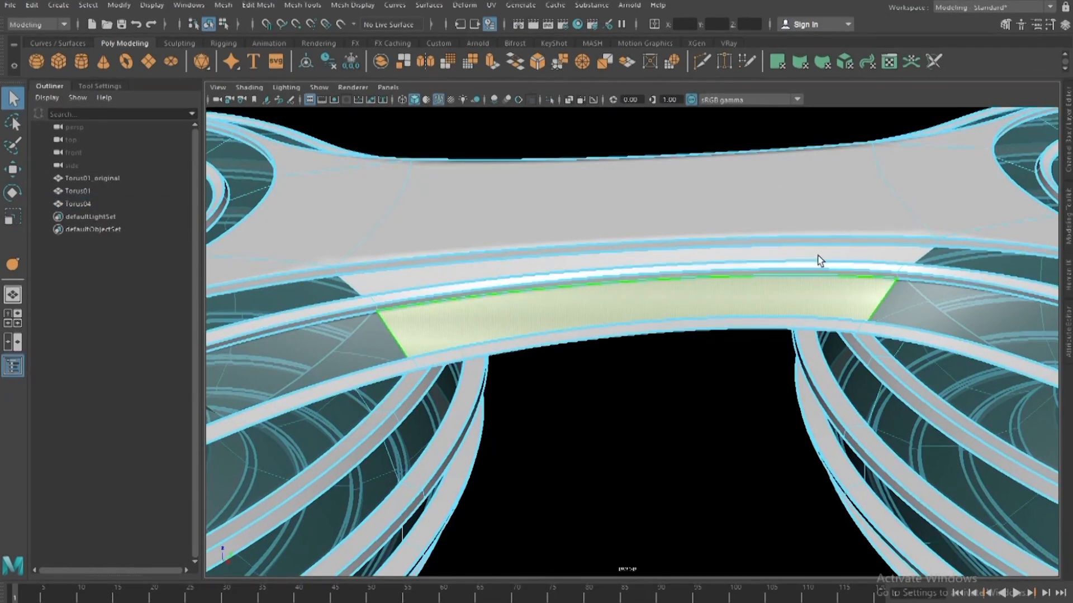
alt+drag(821, 253, 676, 311)
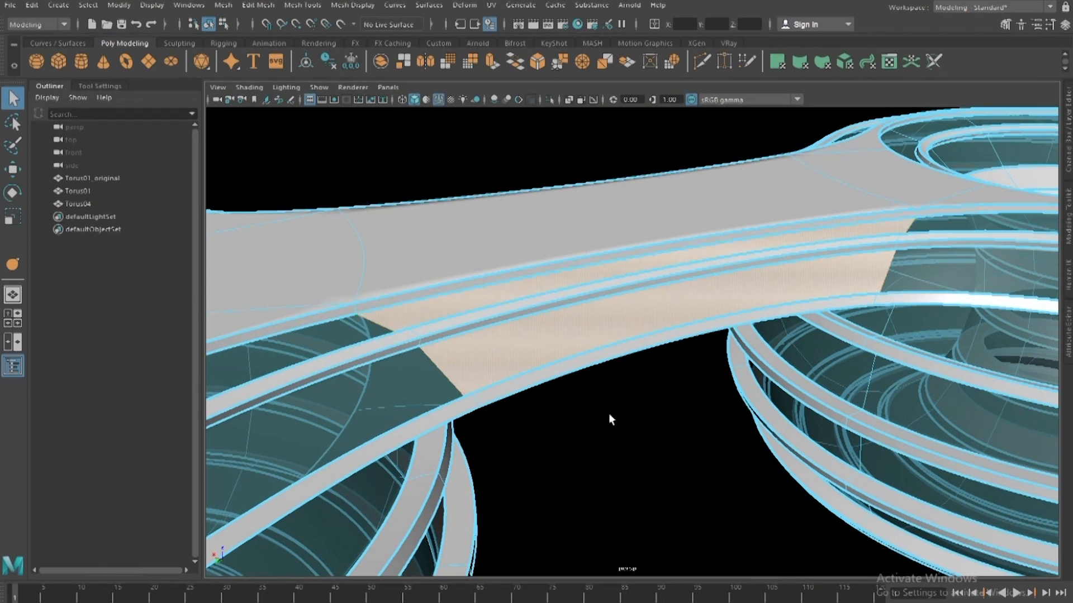
right_drag(656, 313, 736, 601)
scroll(705, 315, up, 3)
scroll(705, 315, down, 4)
mouse_move(659, 337)
alt+mouse_down()
mouse_move(662, 347)
mouse_move(650, 338)
alt+mouse_up()
click(666, 326)
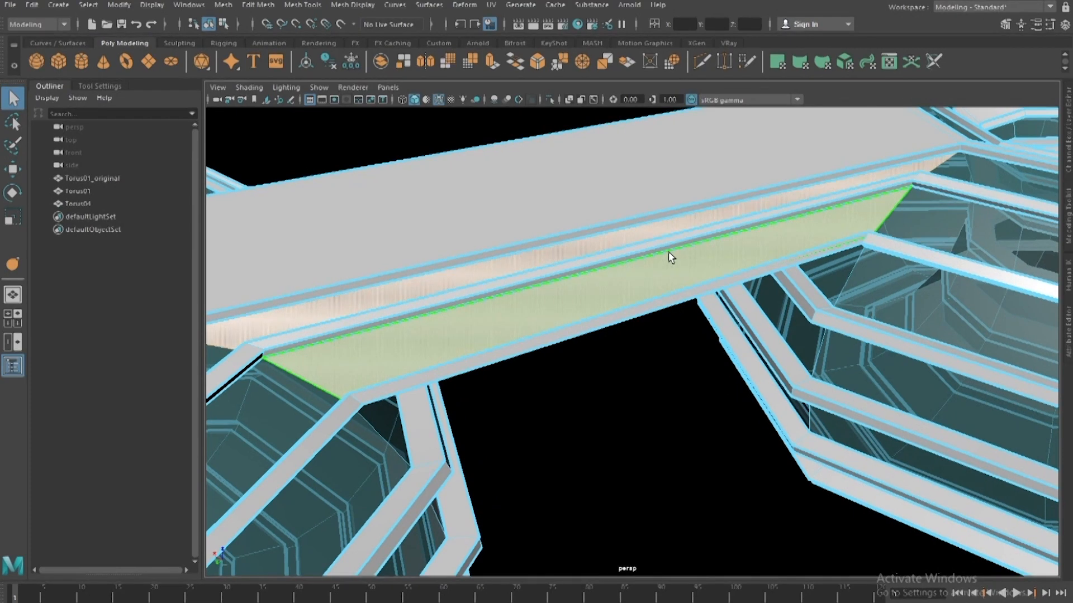
key(Delete)
- Bridge the end edges of both gaps between the ledges on one side of the connection to form glass strips
right_drag(668, 257, 663, 163)
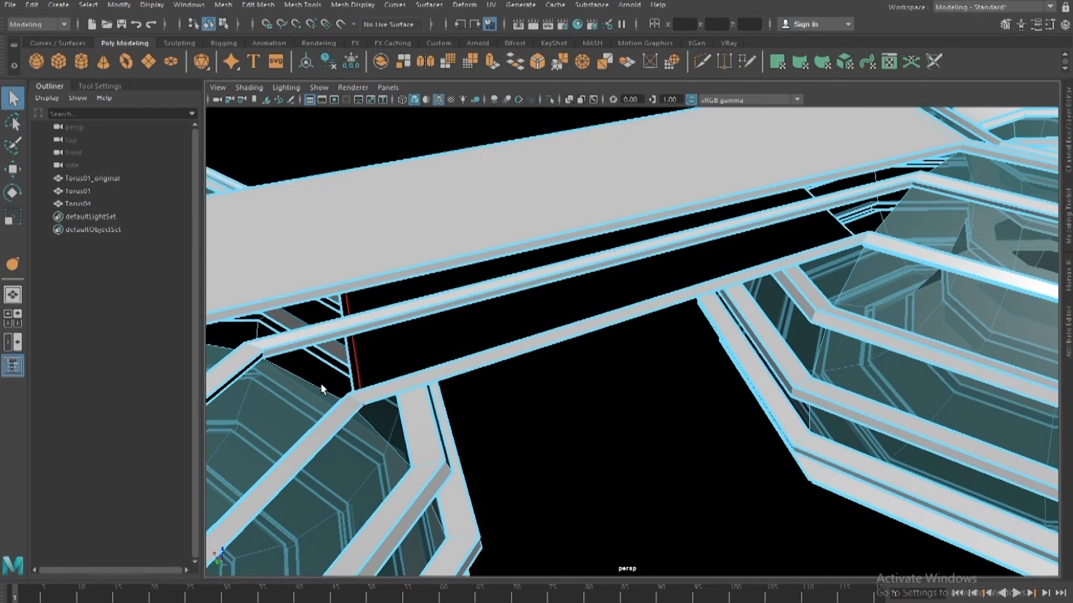
shift+click(663, 256)
shift+right_drag(663, 256, 659, 413)
alt+drag(297, 307, 936, 226)
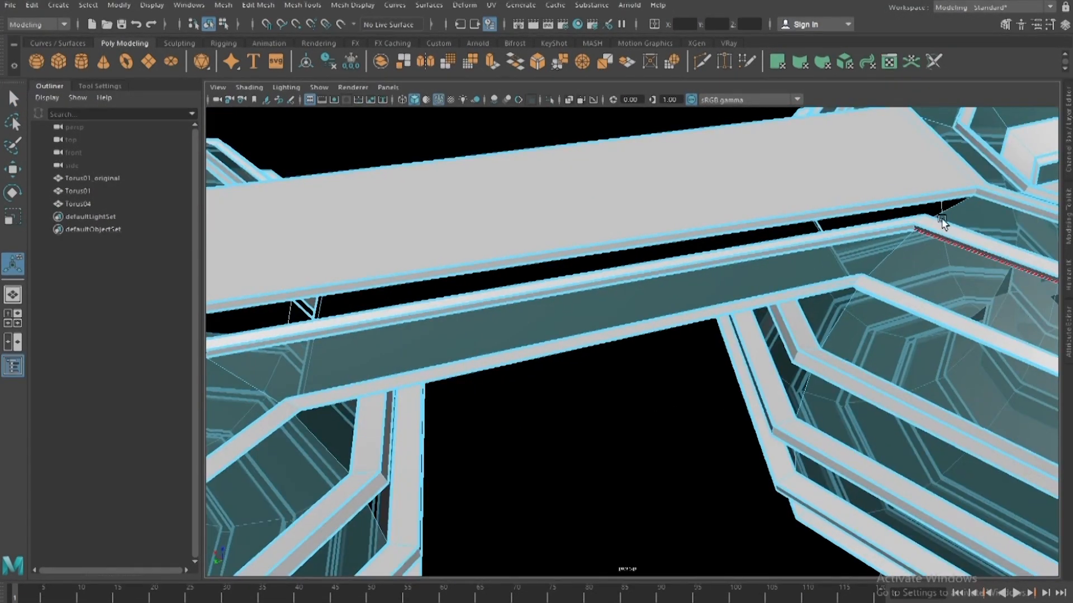
shift+click(758, 198)
key(g)
- Bridge the end edges of the two remaining gaps between the ledges on the connection's opposite side
alt+drag(597, 271, 835, 239)
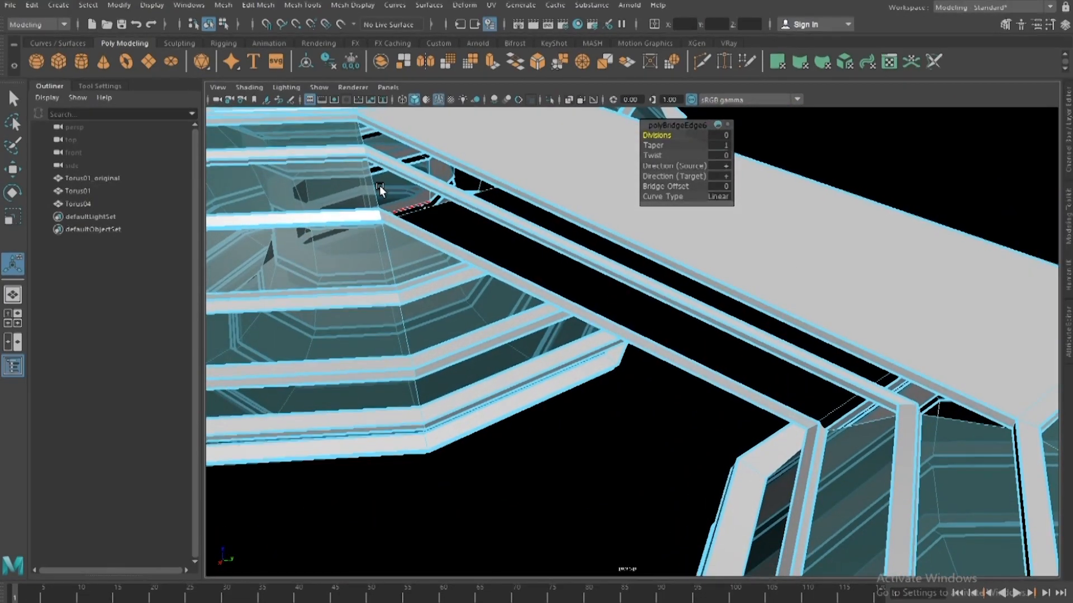
alt+drag(407, 203, 866, 274)
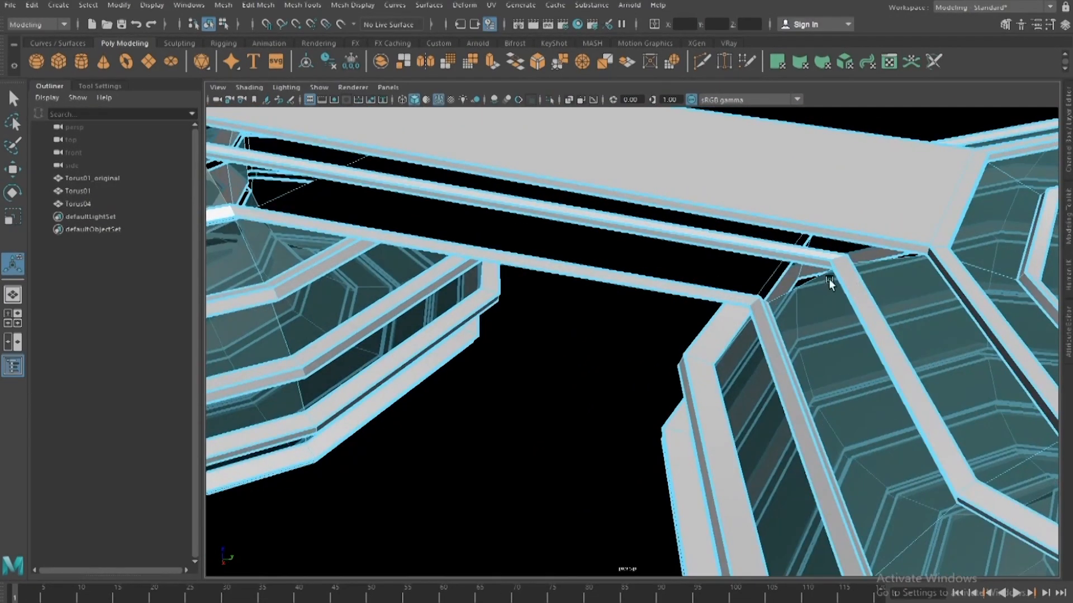
shift+click(799, 285)
key(g)
alt+drag(745, 266, 558, 294)
click(431, 247)
scroll(444, 260, down, 3)
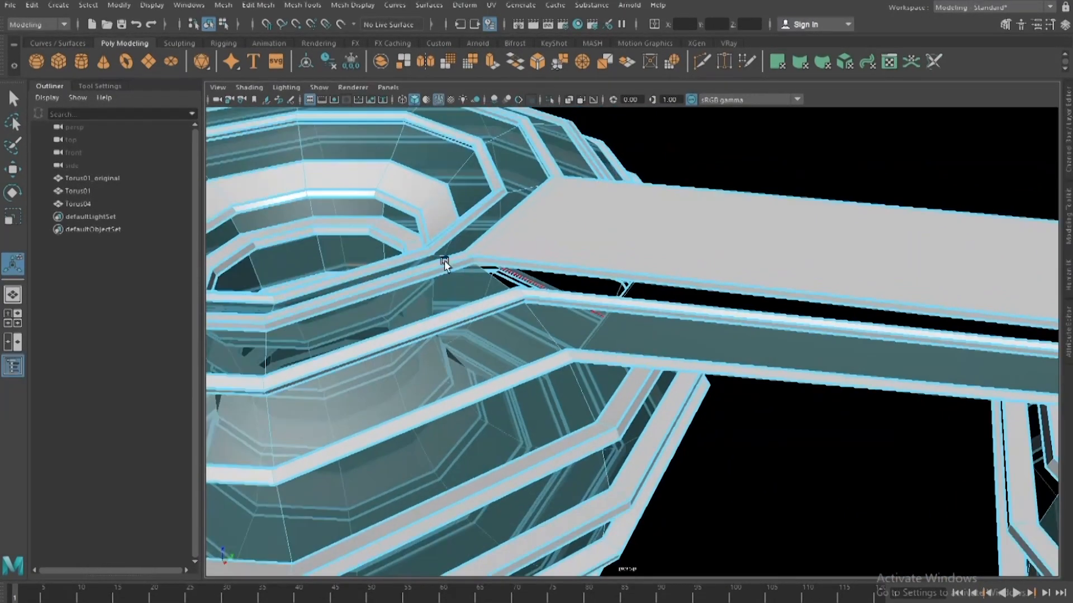
alt+drag(481, 279, 786, 313)
shift+click(786, 313)
key(g)
- Return Torus04 to object mode and turn on its smooth mesh preview to show the glass strips
scroll(787, 313, down, 4)
right_drag(616, 289, 733, 224)
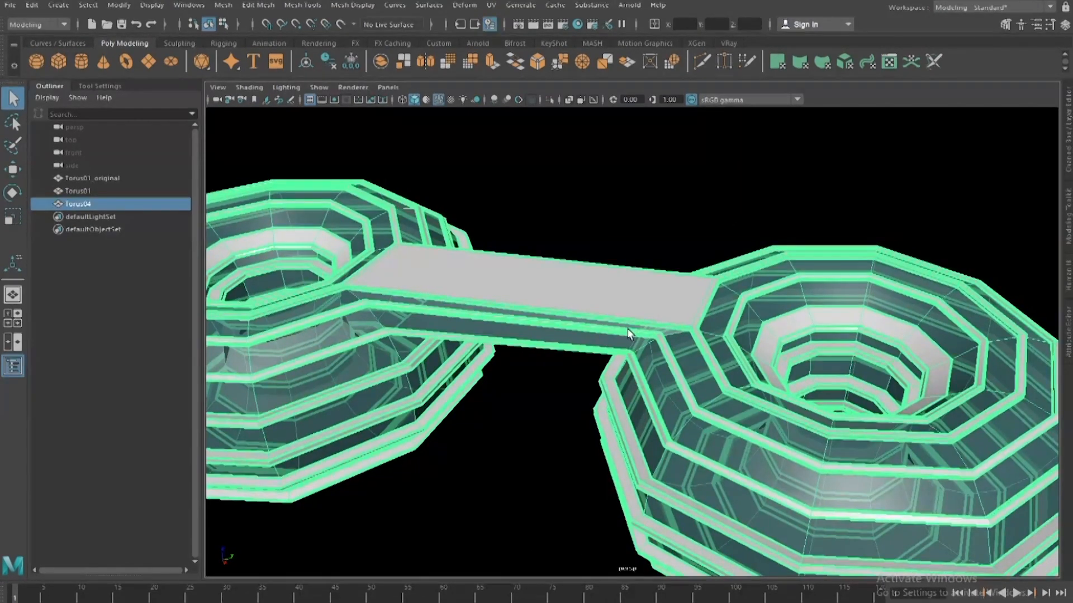
key(3)
alt+drag(638, 291, 769, 339)
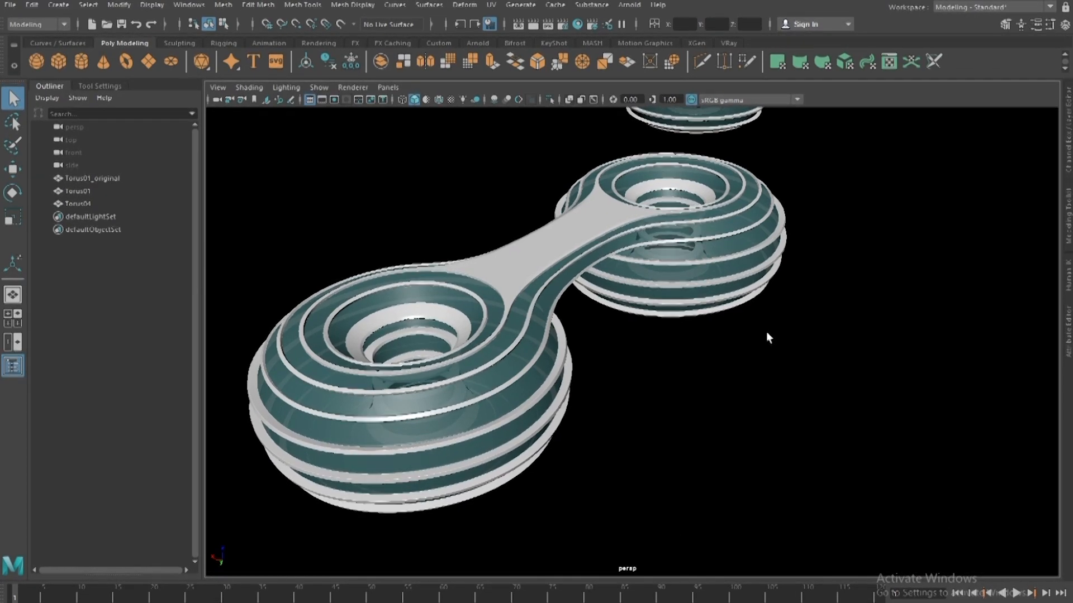
- Duplicate Torus04 and move the copy away from the original along the X axis
click(639, 208)
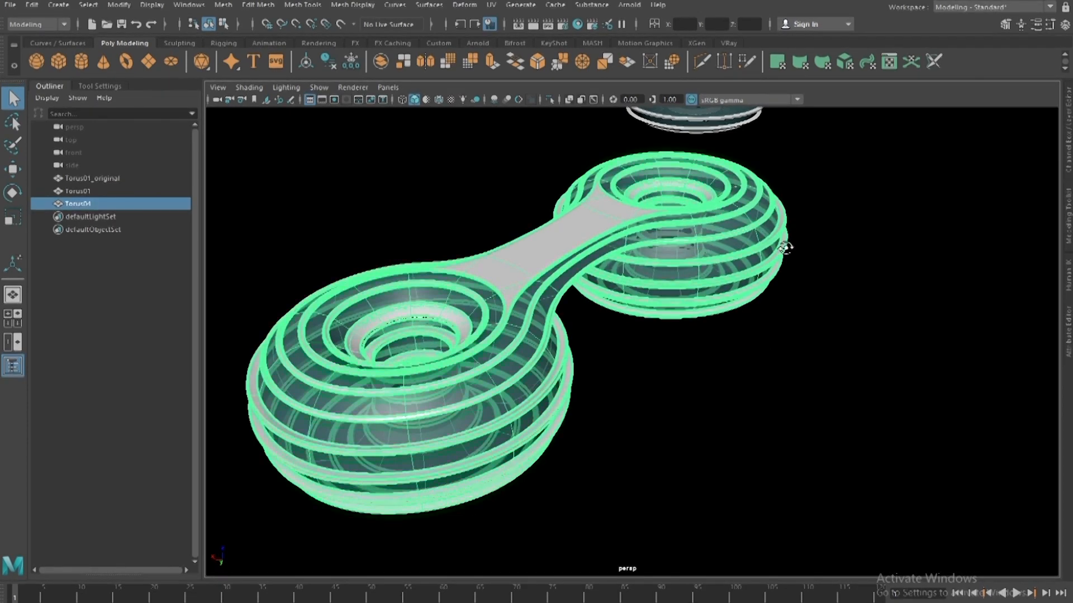
key(w)
alt+drag(784, 240, 784, 252)
alt+right_drag(784, 251, 741, 280)
alt+drag(741, 280, 749, 304)
key(ctrl+d)
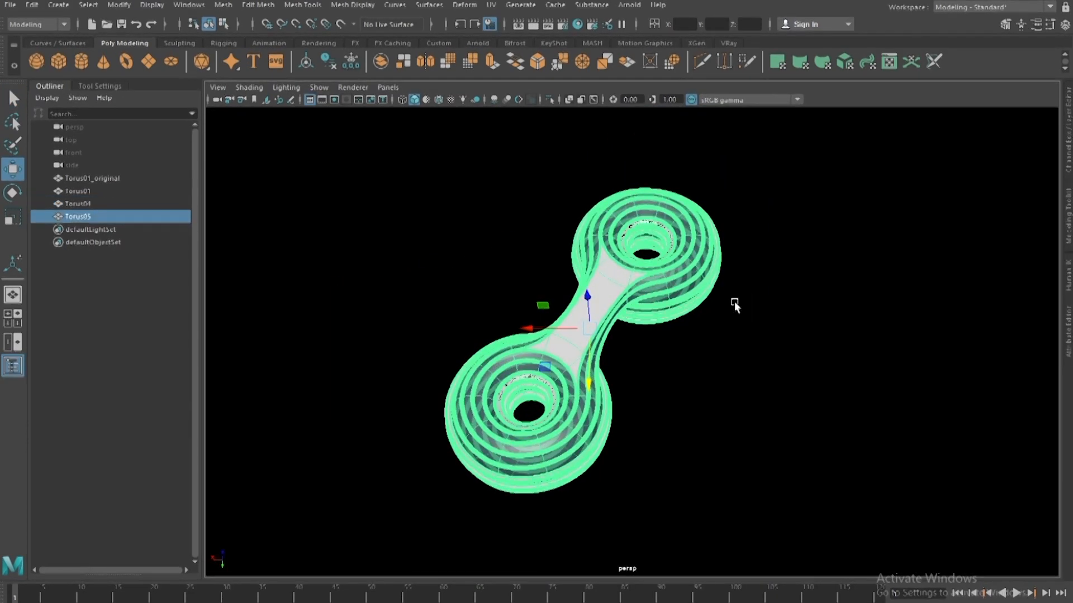
drag(716, 341, 948, 339)
alt+right_drag(948, 339, 877, 346)
alt+middle_drag(877, 347, 662, 337)
alt+right_drag(662, 337, 707, 324)
alt+drag(708, 324, 693, 314)
alt+right_drag(800, 320, 805, 324)
alt+middle_drag(804, 324, 761, 322)
- Turn off the smooth mesh preview of Torus05 and open the Mirror options
key(1)
key(space)
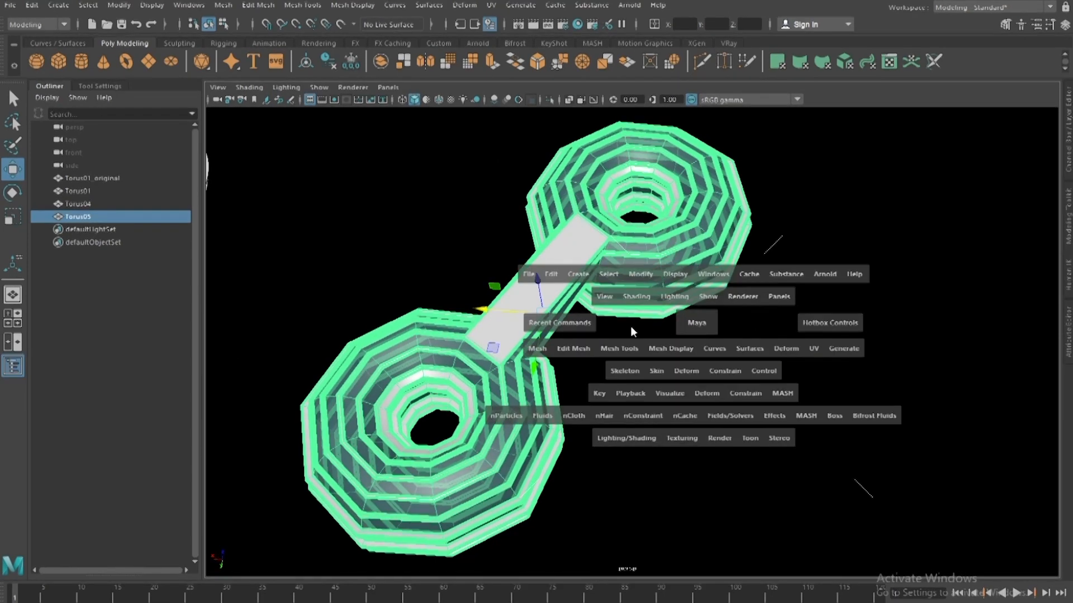
click(589, 347)
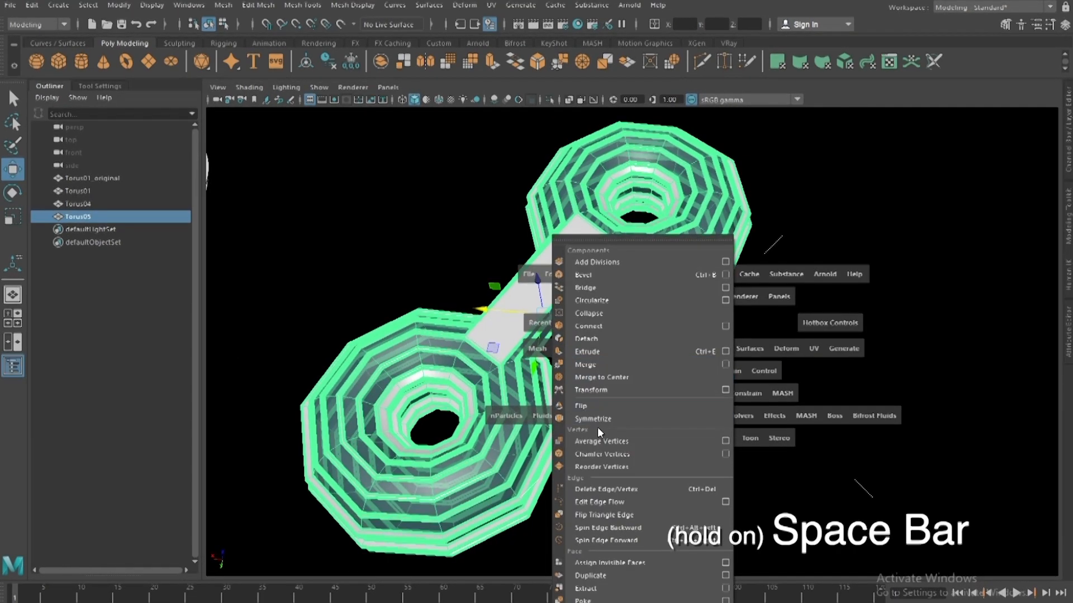
click(548, 342)
click(540, 348)
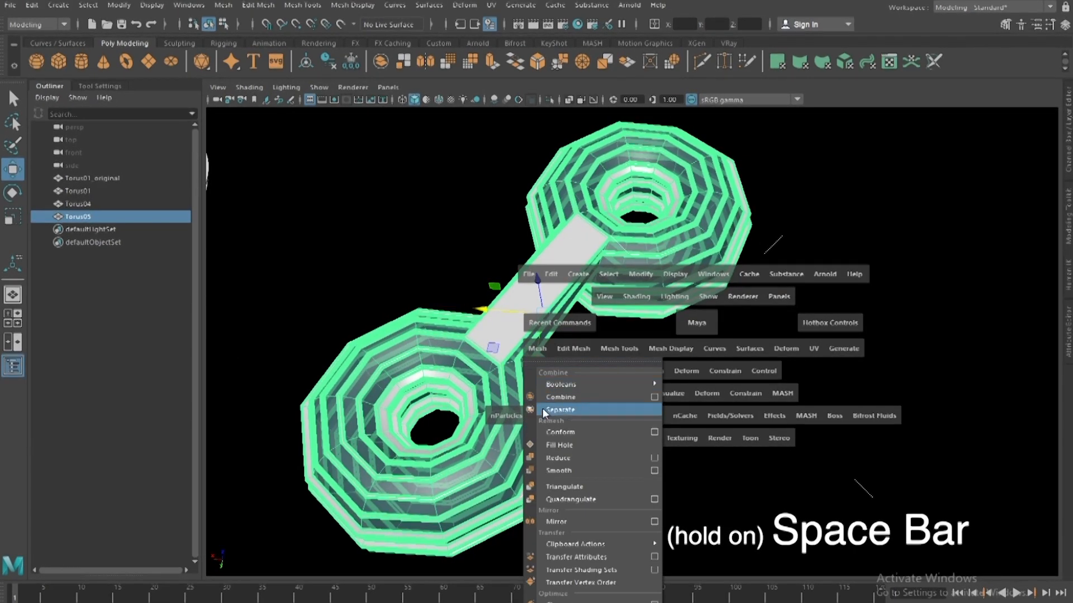
click(654, 522)
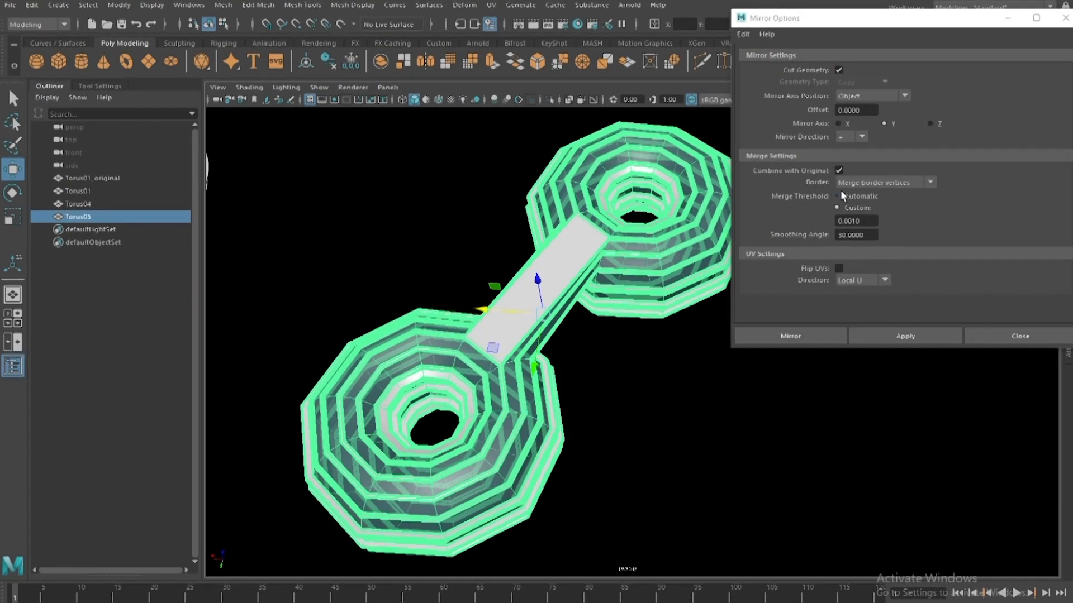
- Try mirroring Torus05 across its object Y axis in the negative direction with an offset of about 84, and undo it
alt+middle_drag(582, 219, 531, 224)
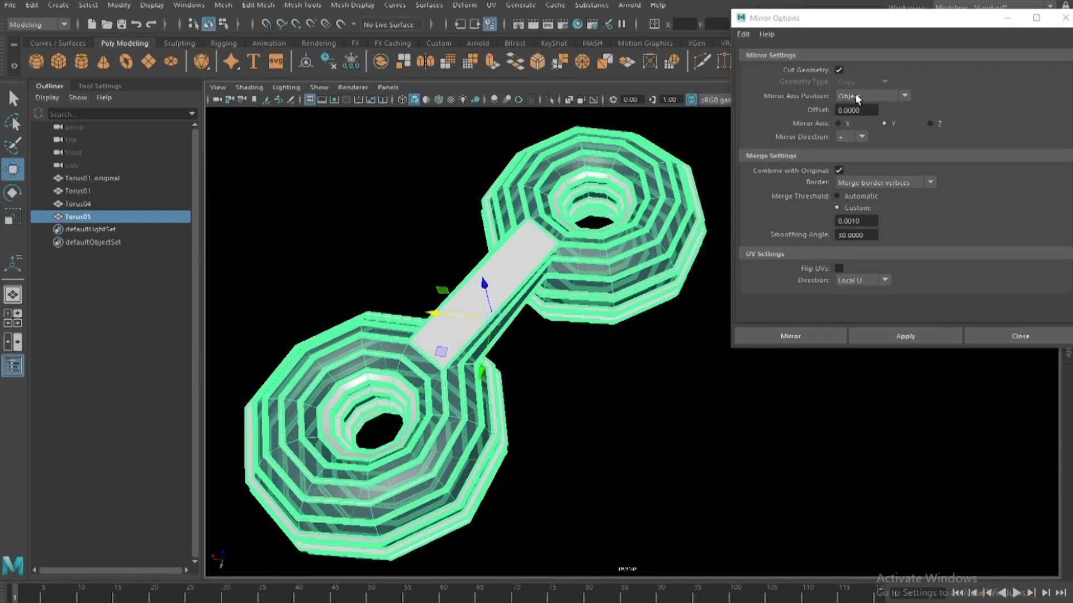
click(897, 337)
scroll(484, 356, down, 3)
alt+drag(536, 380, 453, 460)
alt+drag(548, 445, 528, 419)
scroll(528, 419, up, 2)
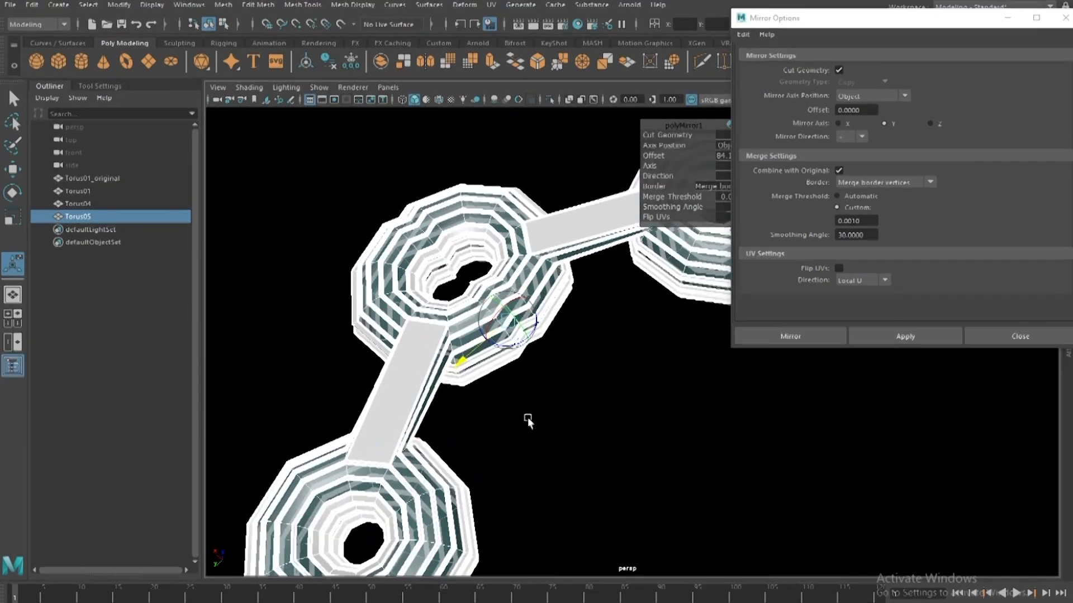
scroll(579, 384, down, 2)
alt+middle_drag(671, 373, 544, 420)
key(ctrl+z)
key(ctrl+z)
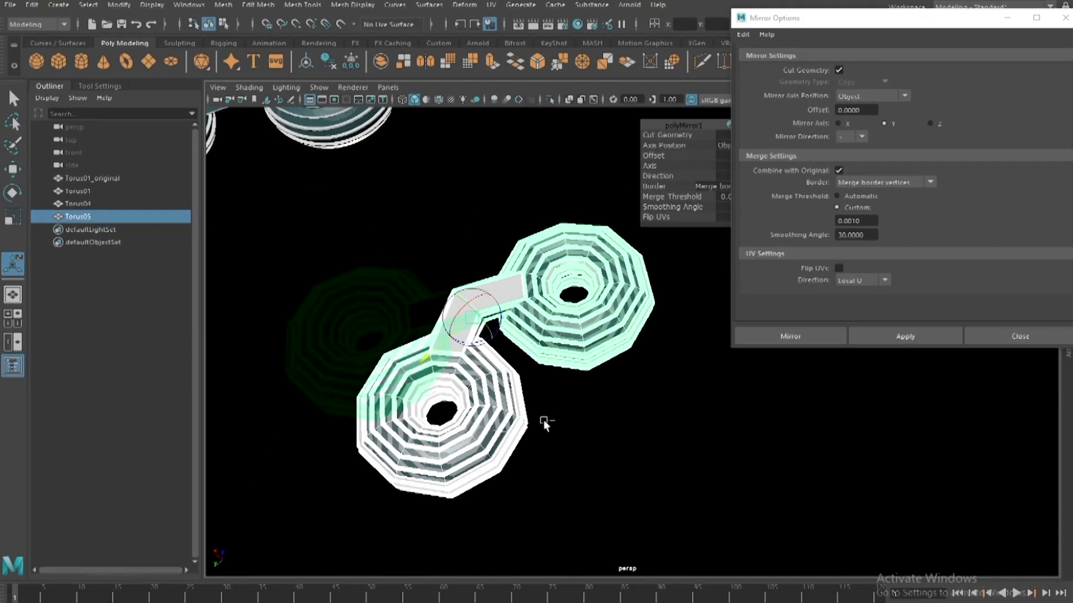
- Mirror Torus05 across its object X axis, offsetting the mirror plane by about 46 so both connections share one torus
alt+drag(543, 420, 605, 320)
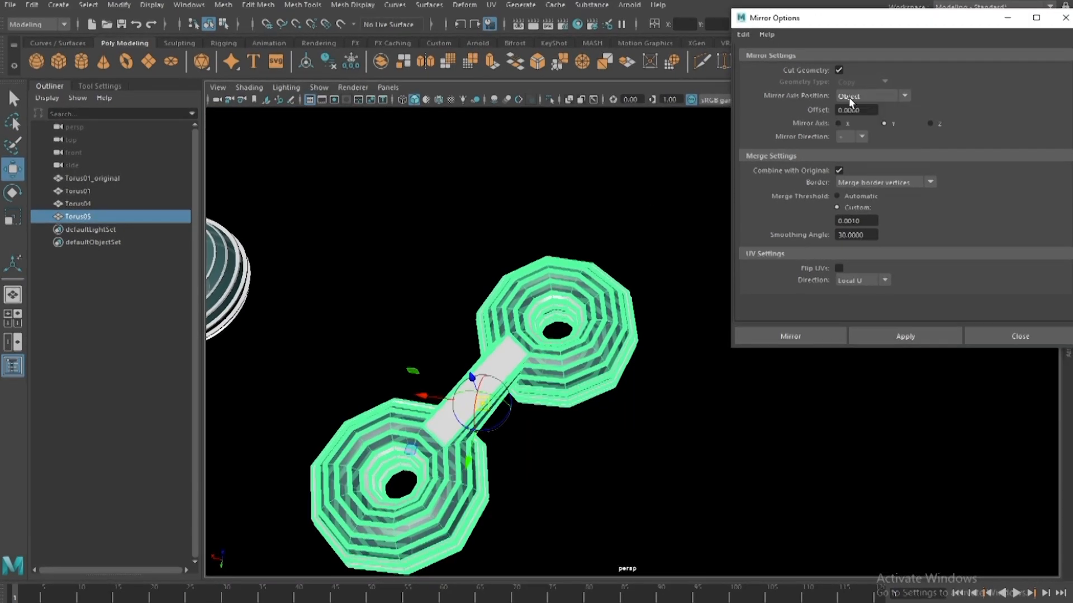
click(905, 339)
scroll(497, 388, down, 1)
alt+middle_drag(498, 388, 575, 347)
scroll(574, 347, up, 1)
drag(518, 345, 467, 337)
alt+middle_drag(501, 327, 581, 299)
scroll(581, 299, up, 3)
alt+drag(582, 299, 586, 331)
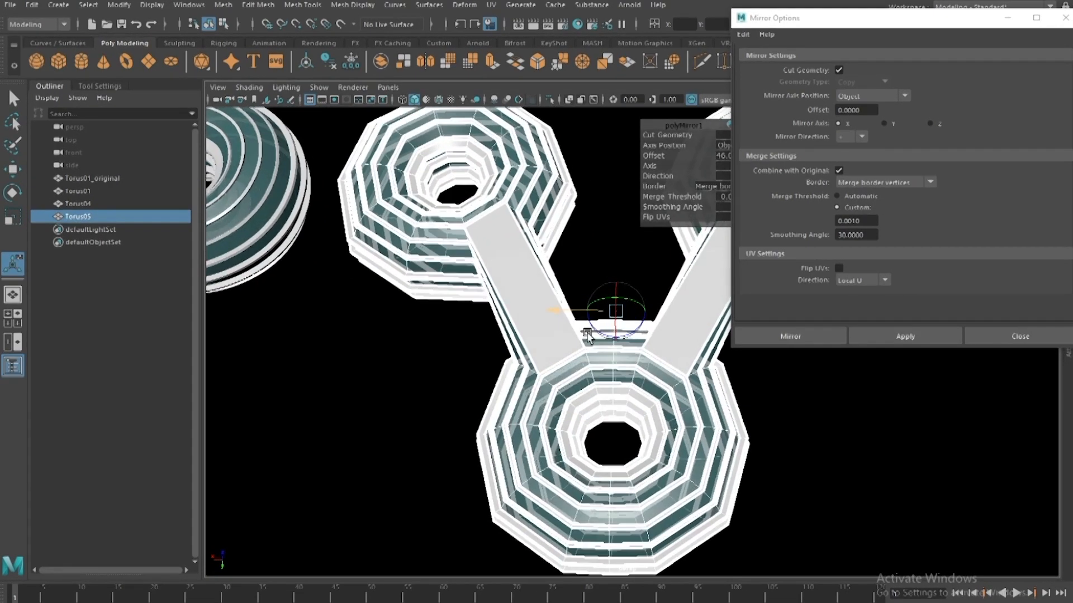
- Set the X-axis mirror to the positive direction and fine-tune its offset to about 45.6 at the shared torus
scroll(586, 331, up, 4)
drag(581, 306, 584, 307)
alt+drag(584, 308, 421, 410)
alt+middle_drag(421, 410, 392, 451)
drag(621, 376, 641, 350)
scroll(636, 362, up, 3)
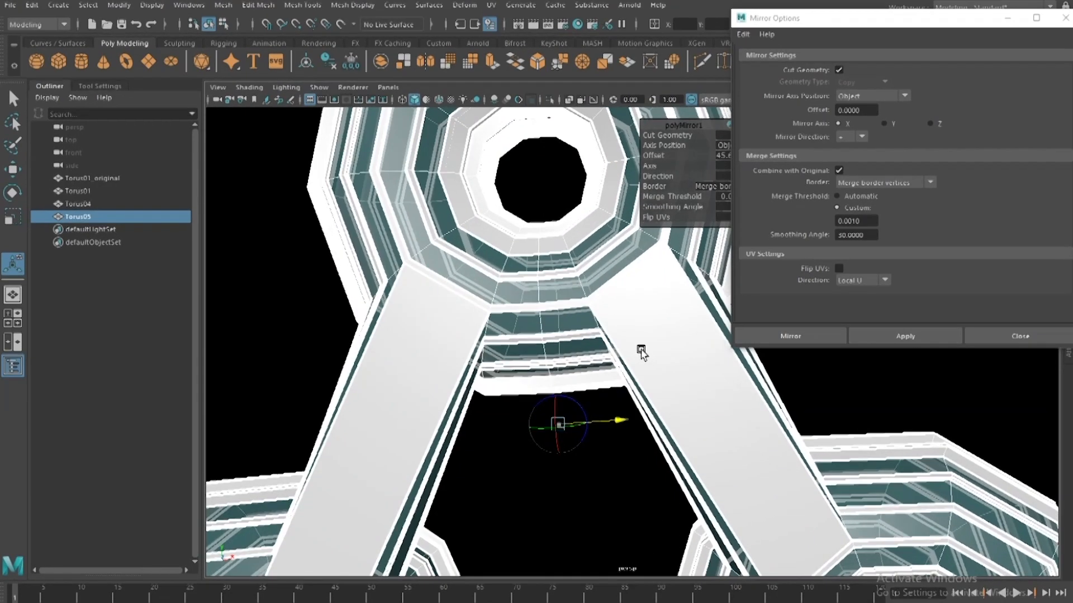
scroll(641, 352, down, 8)
scroll(620, 343, up, 3)
- Return the mirrored Torus05 to object mode and turn on its smooth mesh preview
right_drag(555, 269, 589, 251)
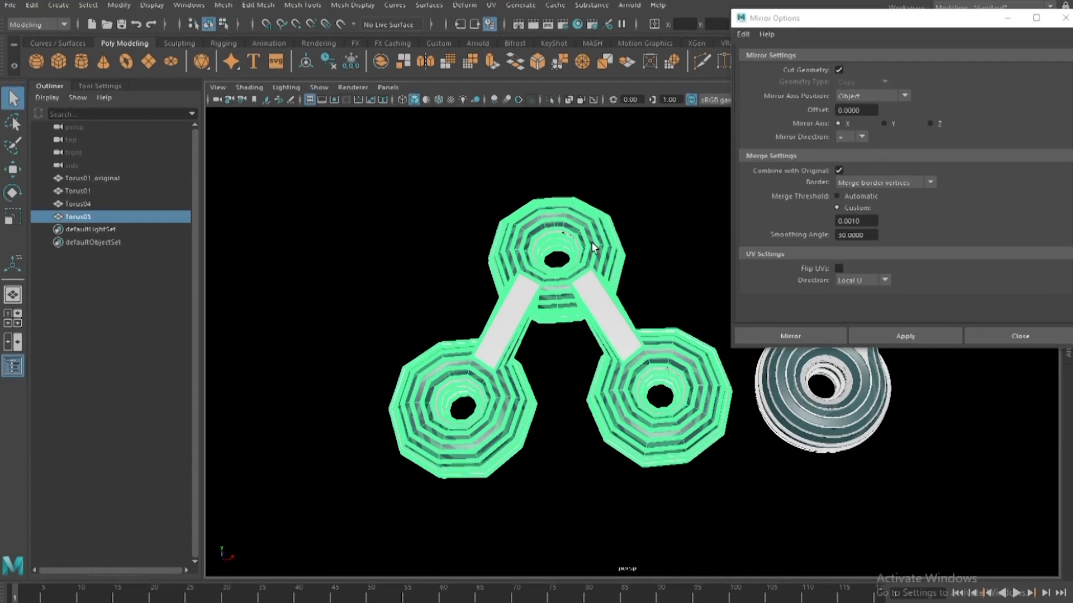
key(3)
scroll(534, 345, up, 6)
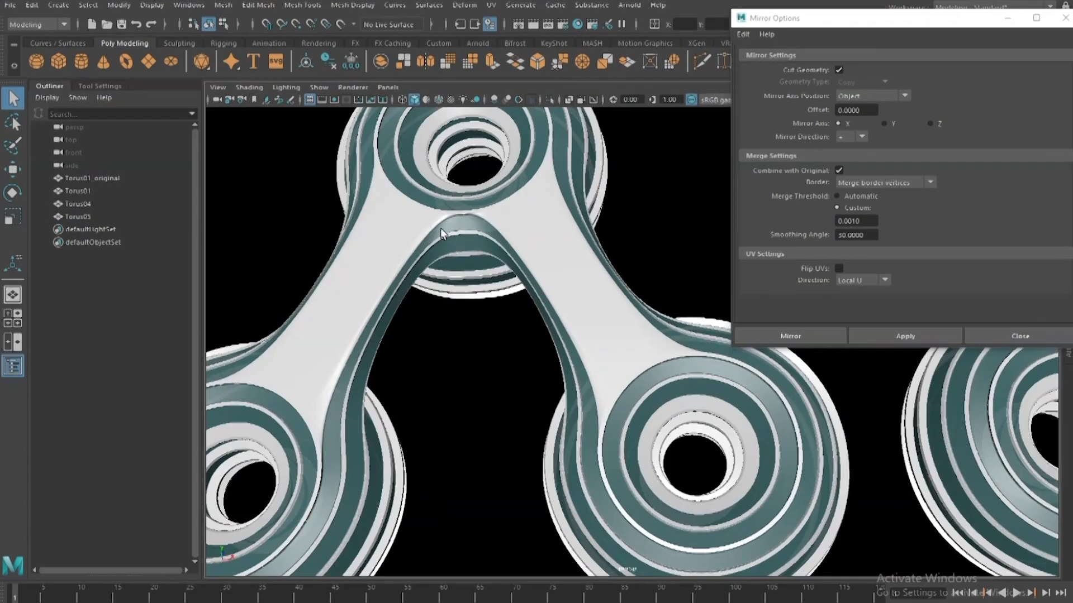
scroll(559, 316, up, 3)
- Select the end edges of both connections' upper faces on Torus05 and adjust their crease with the Crease Tool
right_click(576, 283)
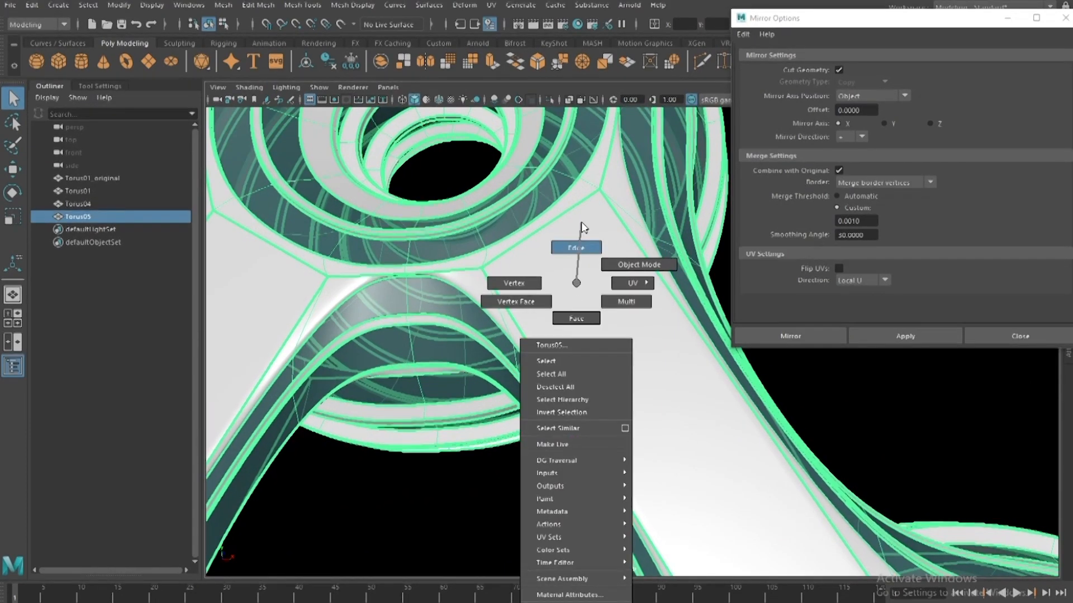
right_drag(581, 226, 581, 227)
scroll(584, 223, down, 2)
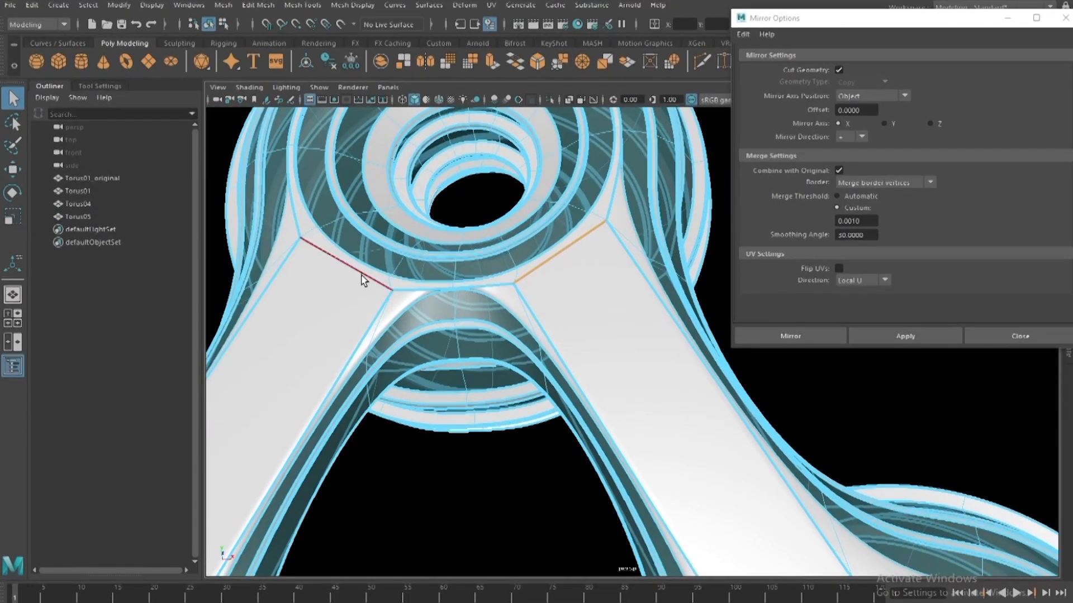
scroll(453, 304, down, 5)
scroll(469, 239, up, 5)
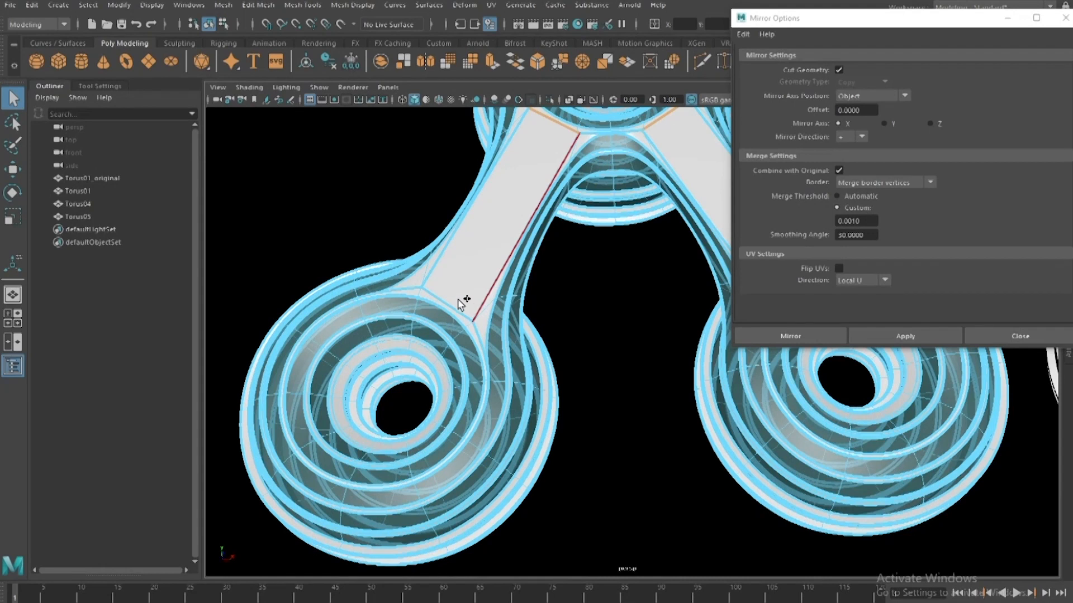
scroll(535, 346, down, 4)
scroll(604, 335, up, 4)
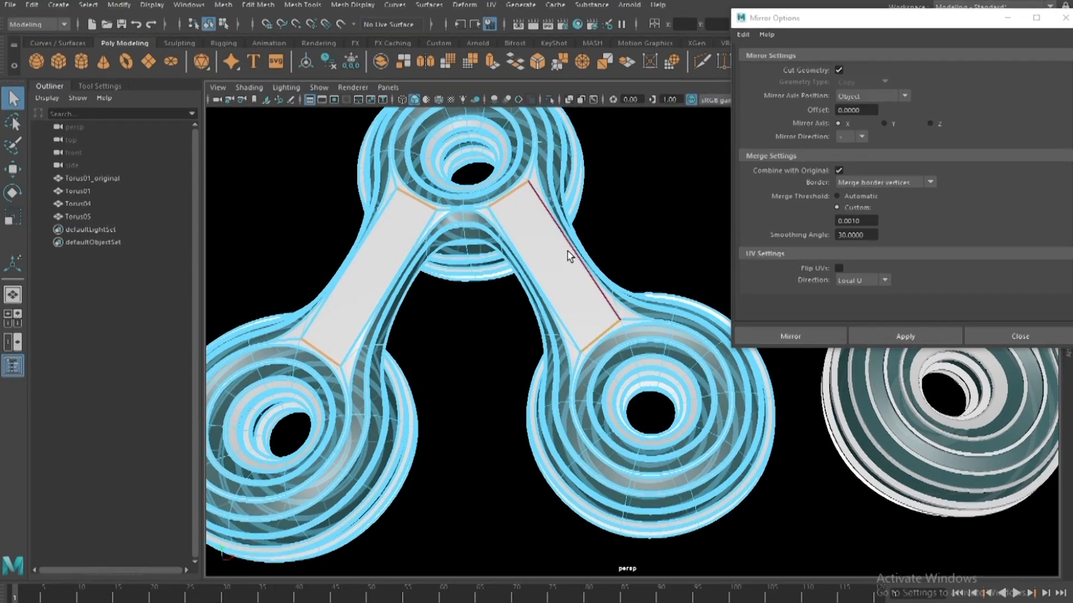
key(1)
shift+right_drag(525, 198, 525, 265)
scroll(443, 283, down, 6)
scroll(498, 304, up, 6)
- Adjust the crease on the matching end edges beneath the connections and turn the smooth mesh preview back on
alt+drag(443, 282, 613, 361)
alt+middle_drag(612, 361, 565, 283)
scroll(565, 283, up, 8)
scroll(511, 257, down, 3)
alt+drag(493, 296, 527, 378)
alt+middle_drag(527, 378, 858, 355)
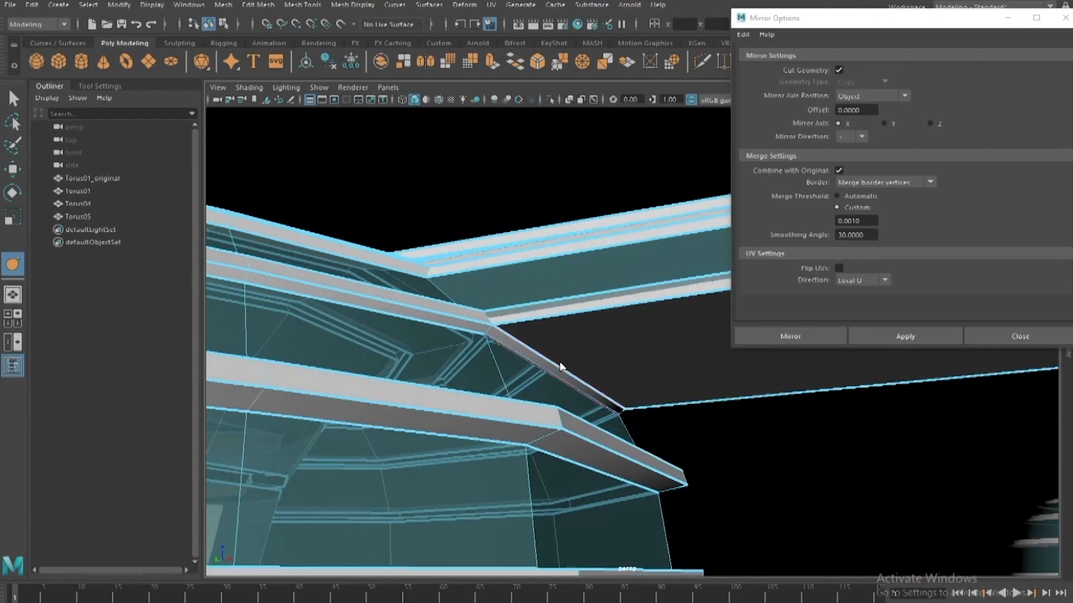
click(581, 380)
alt+drag(582, 381, 511, 389)
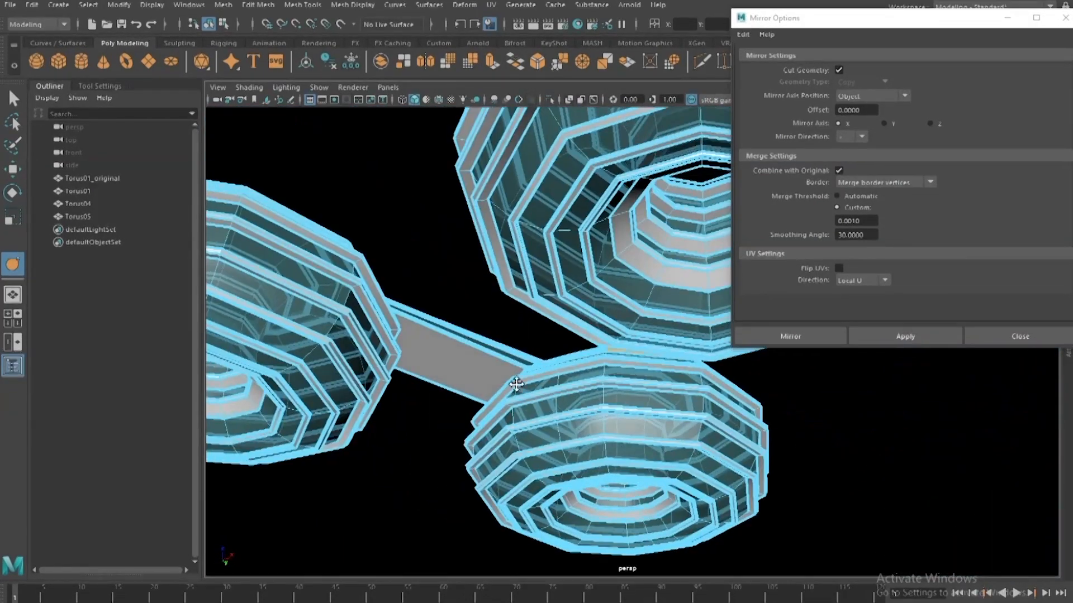
alt+right_drag(512, 390, 534, 388)
alt+drag(534, 388, 477, 390)
alt+middle_drag(477, 389, 597, 383)
alt+drag(598, 402, 461, 342)
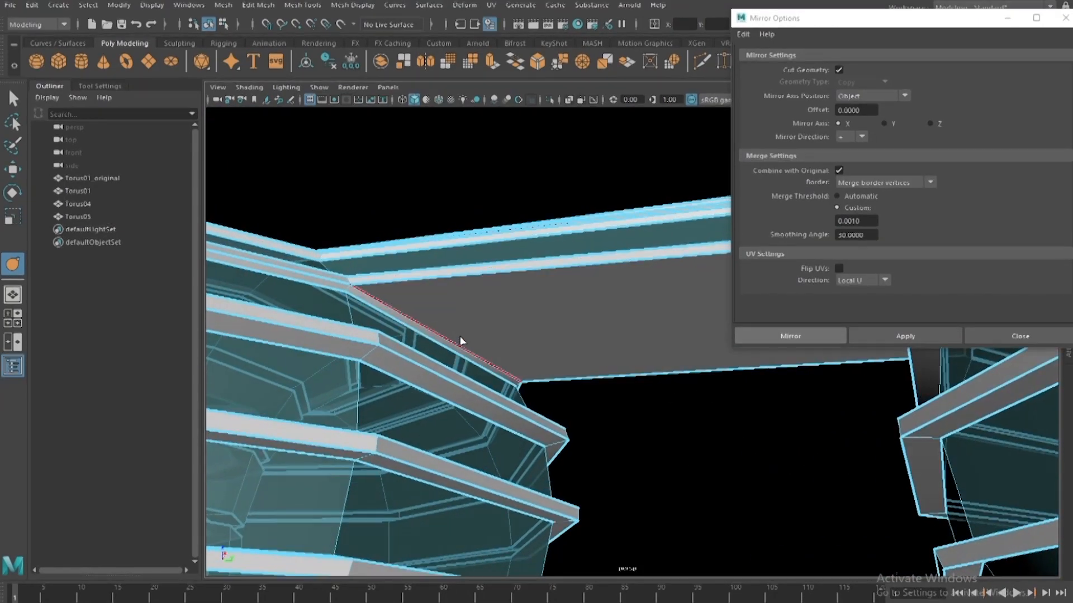
shift+right_drag(491, 269, 259, 322)
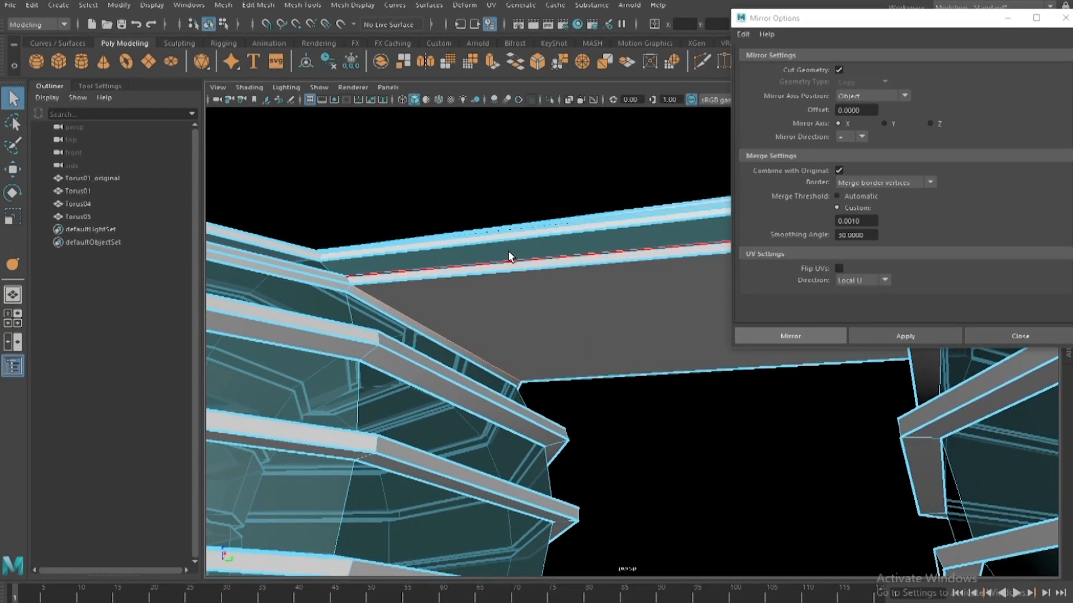
key(3)
- Return Torus05 to object mode and move it along X away from the other buildings
alt+drag(472, 192, 570, 436)
alt+middle_drag(570, 436, 461, 383)
right_drag(556, 282, 620, 260)
click(1018, 336)
click(916, 432)
click(764, 260)
scroll(762, 264, down, 8)
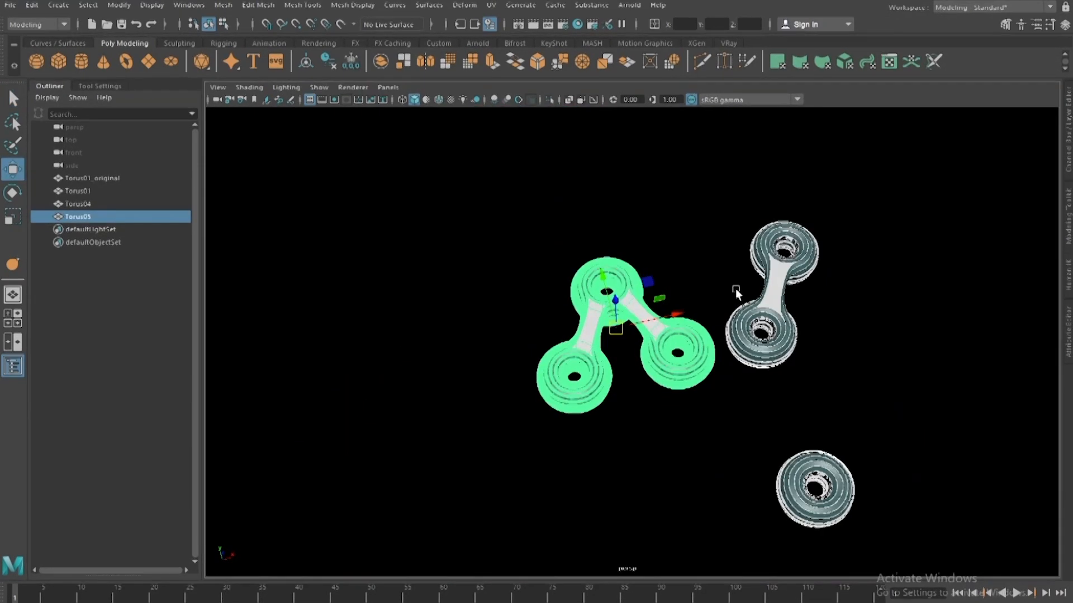
drag(683, 316, 466, 343)
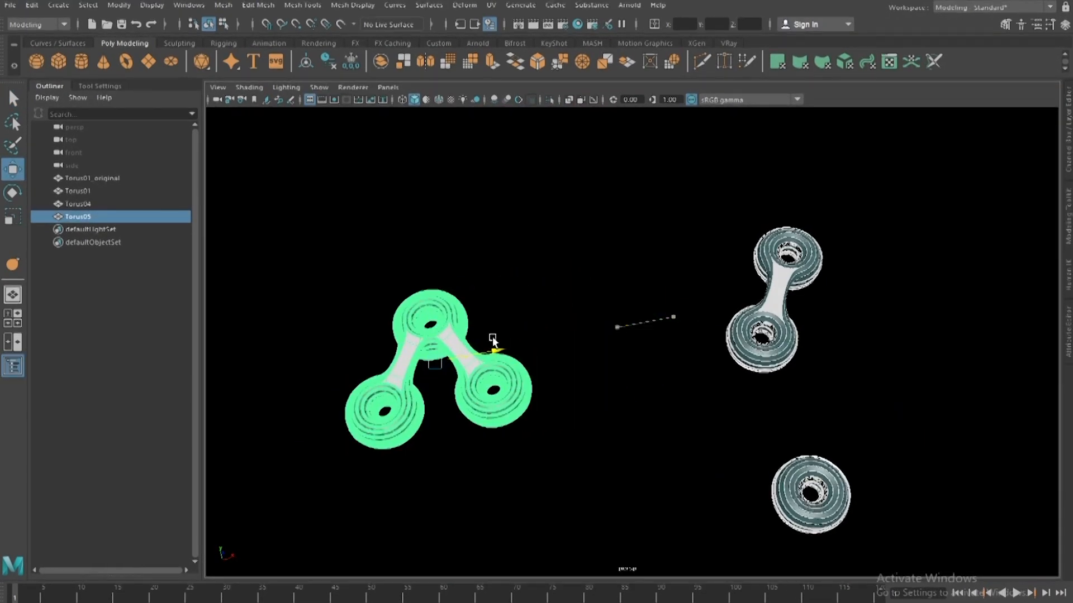
click(383, 300)
- Select the three-torus building and turn off its smooth mesh preview
alt+middle_drag(383, 299, 515, 277)
scroll(582, 292, up, 6)
alt+drag(582, 292, 571, 269)
alt+middle_drag(571, 268, 708, 363)
scroll(708, 363, up, 2)
alt+drag(708, 363, 685, 250)
click(665, 251)
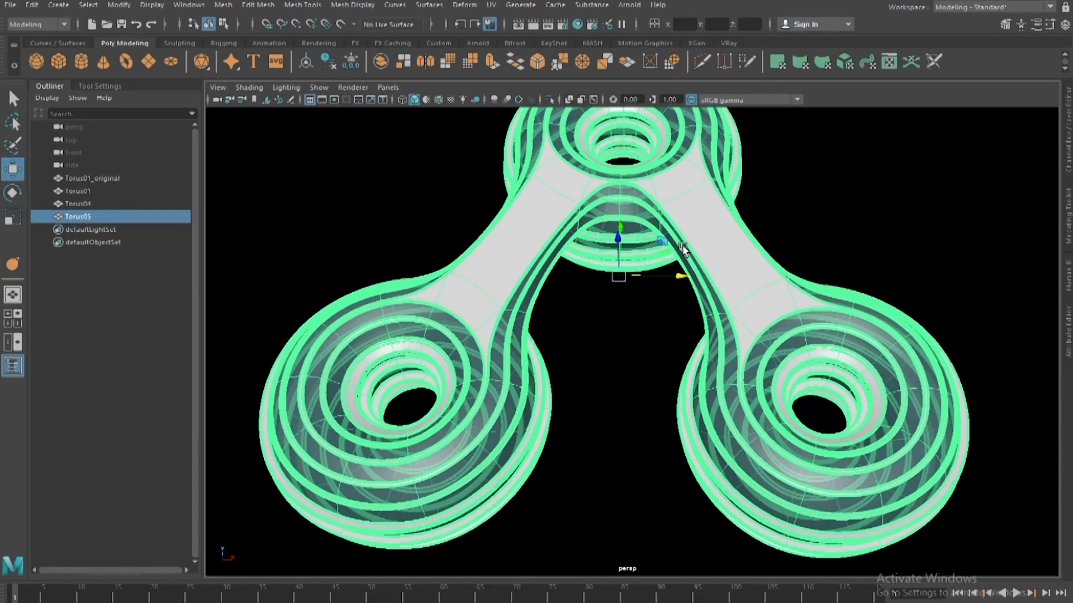
key(space)
click(524, 272)
key(1)
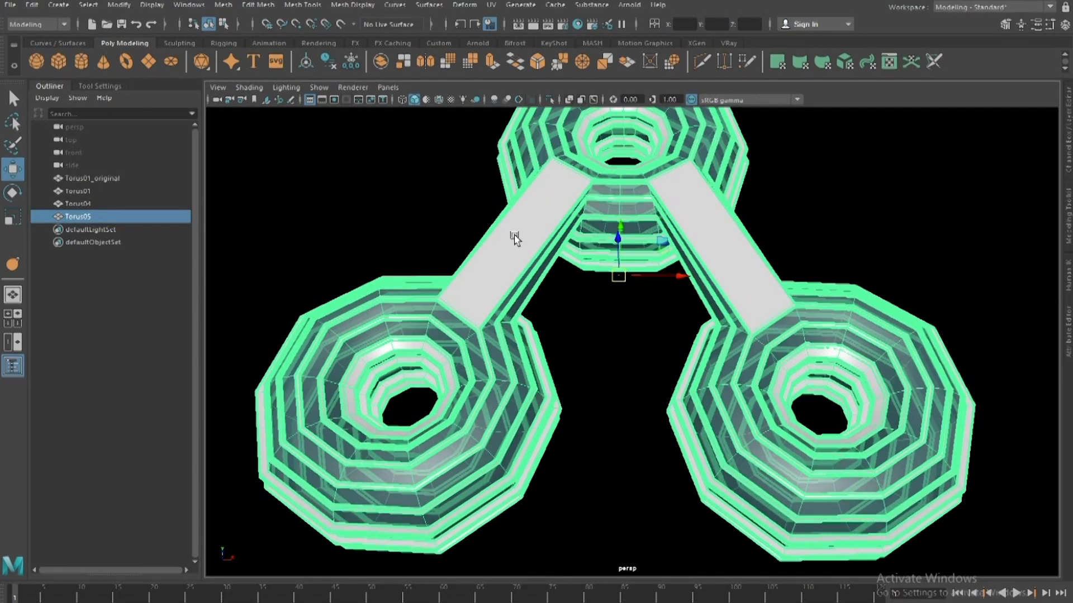
- Open the Mirror options for Torus05
key(space)
click(408, 261)
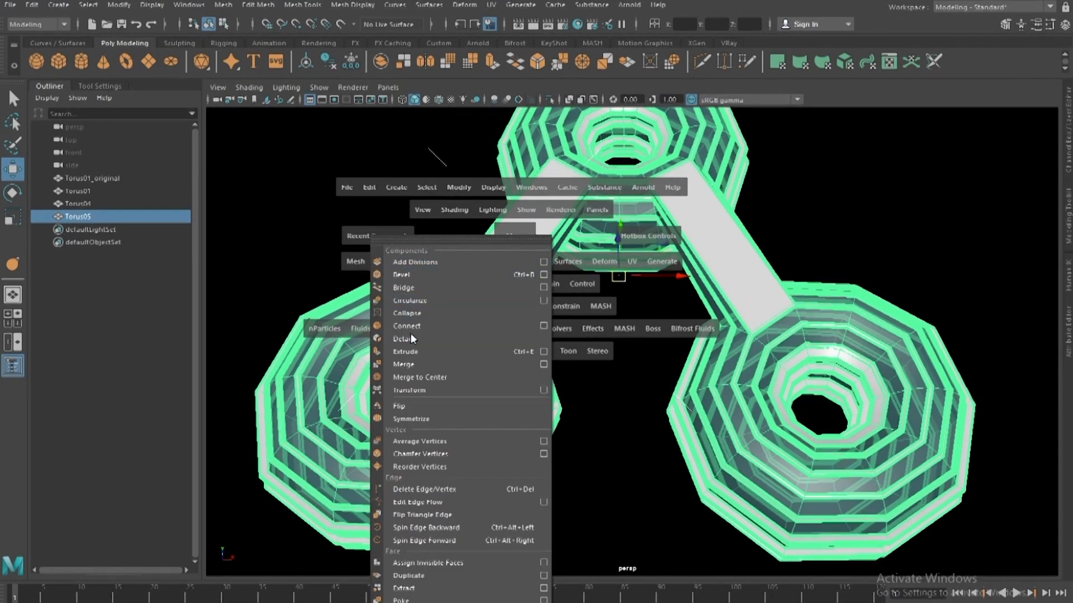
click(355, 261)
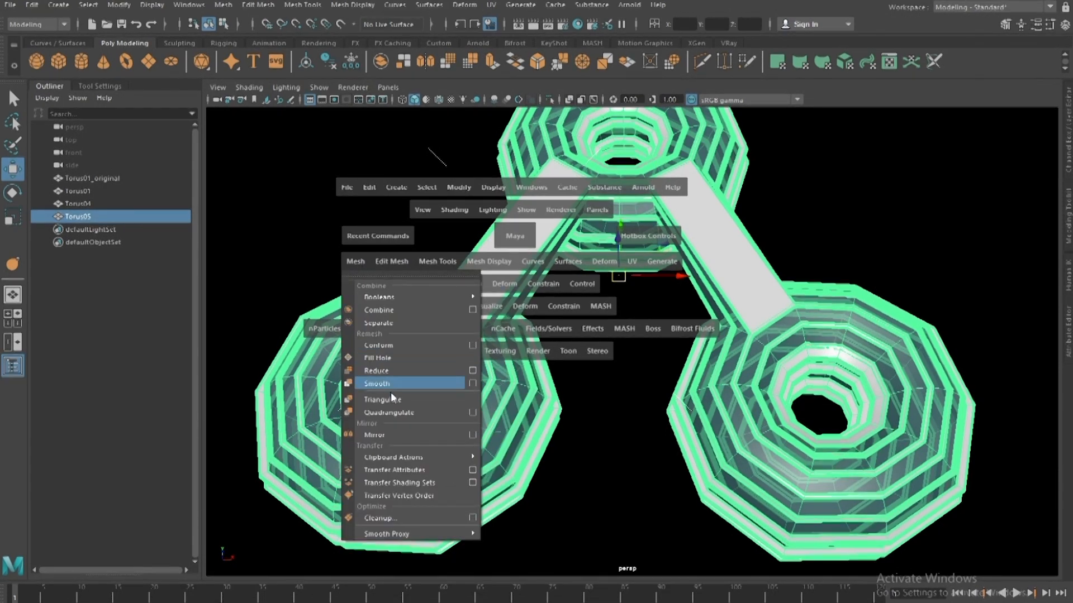
click(472, 434)
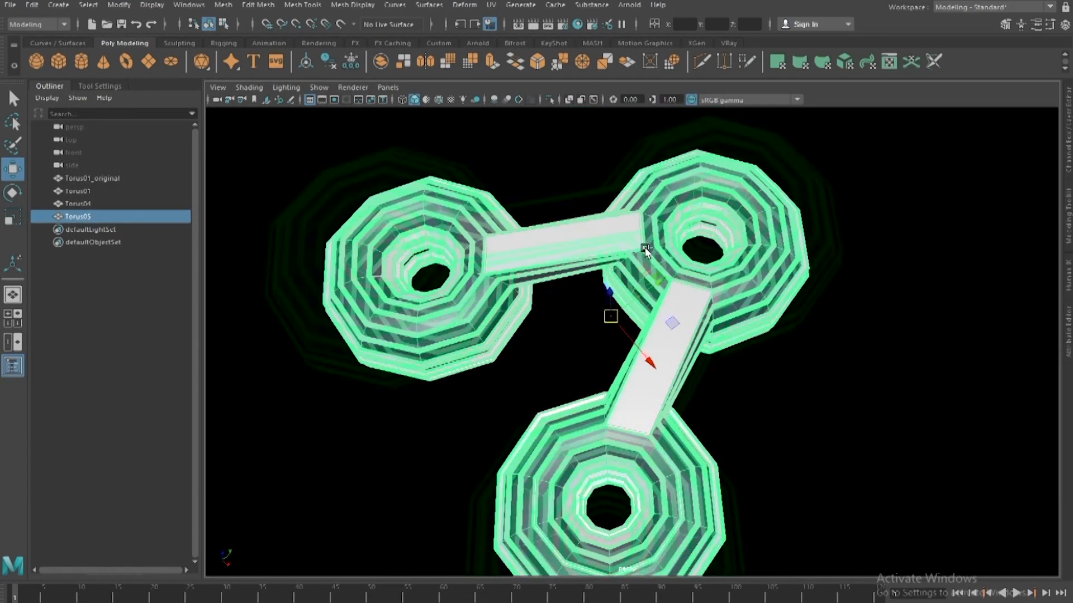
key(space)
click(526, 274)
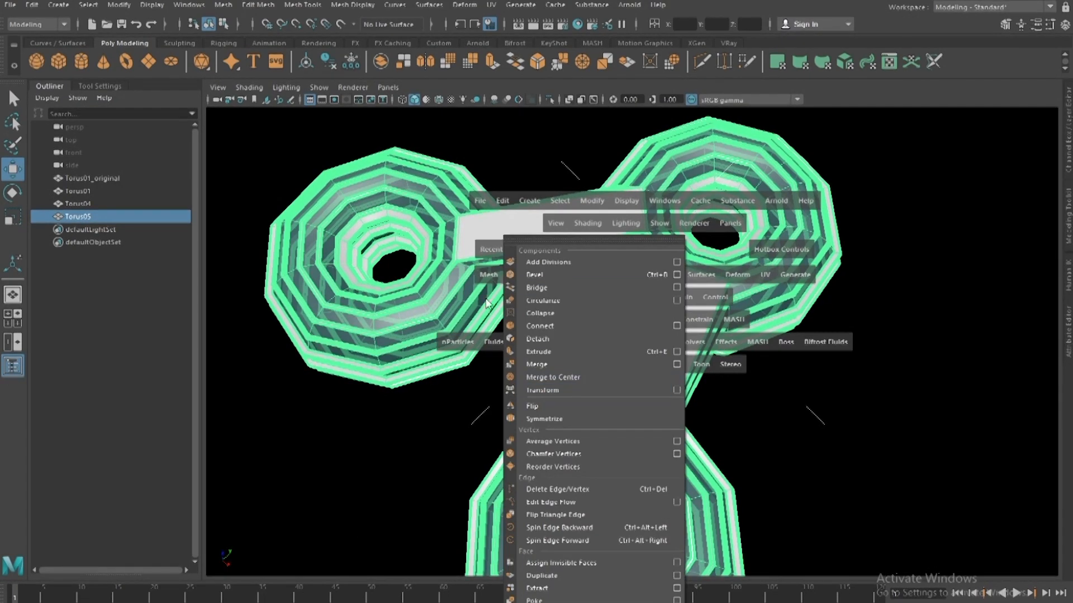
click(489, 275)
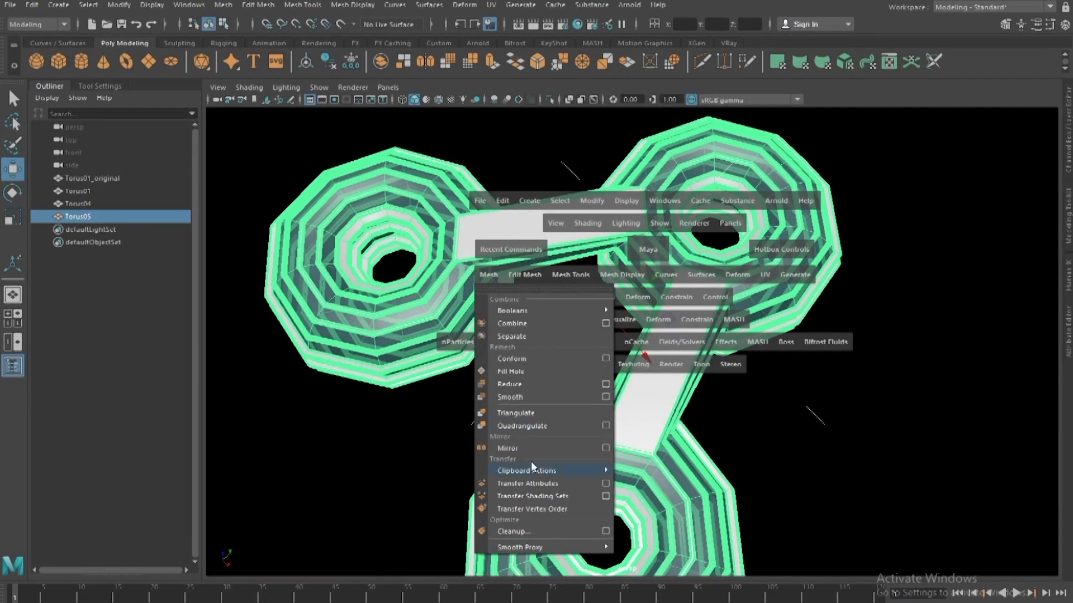
click(604, 449)
- Try mirroring Torus05 across its object X axis with a shifted mirror plane, and undo it
click(848, 123)
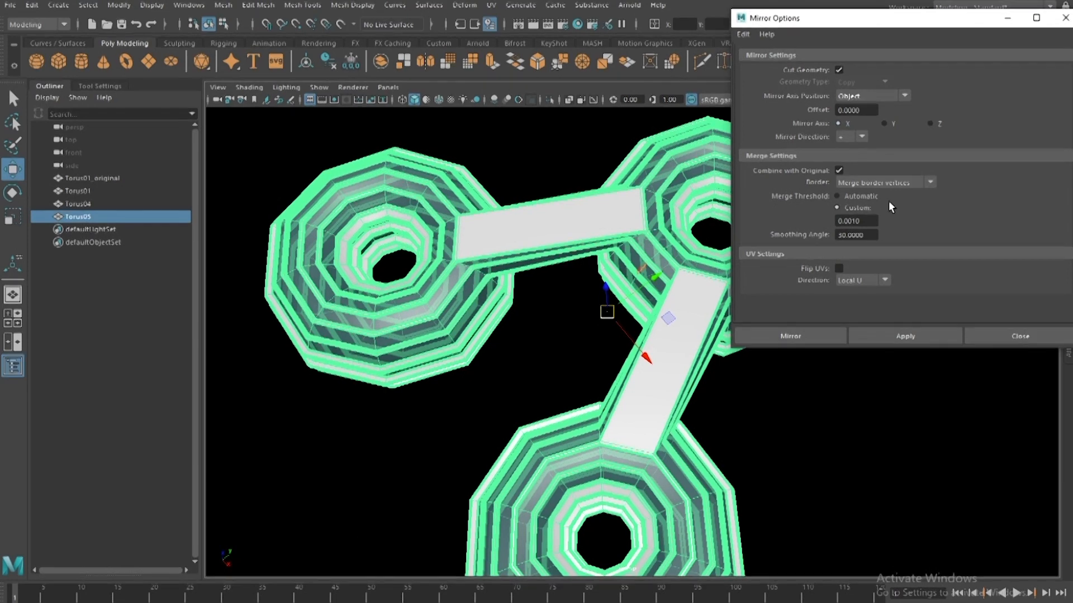
click(888, 336)
scroll(676, 391, down, 6)
drag(676, 391, 630, 324)
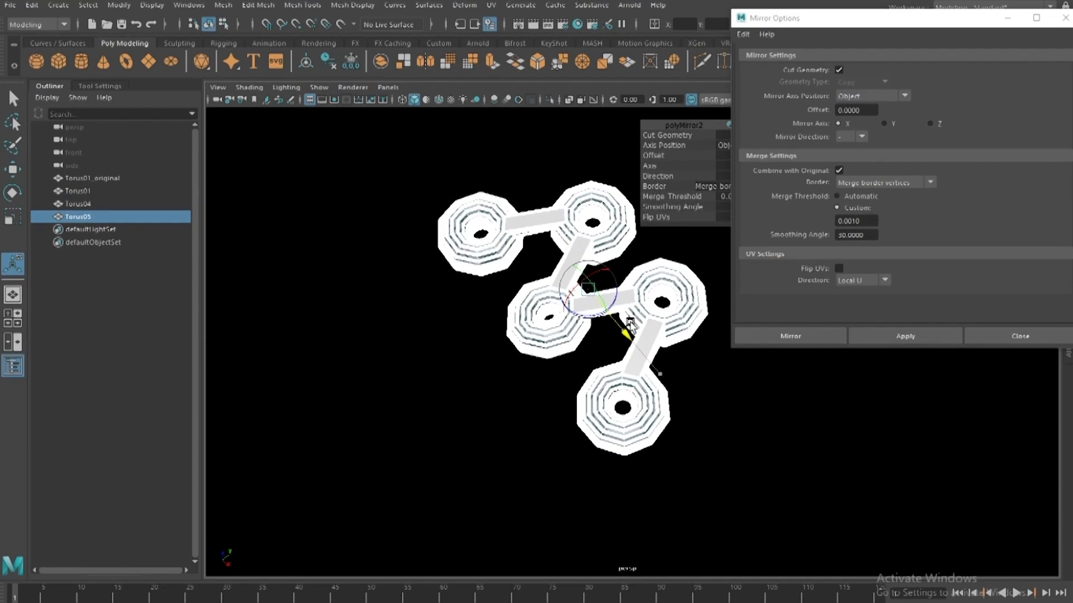
scroll(630, 324, up, 3)
alt+drag(584, 391, 625, 333)
scroll(620, 329, up, 6)
key(ctrl+z)
key(ctrl+z)
- Mirror Torus05 across its object Y axis in the negative direction, offsetting the plane to about -72.3 to form a closed four-torus ring
scroll(625, 334, down, 5)
alt+middle_drag(671, 306, 616, 325)
scroll(617, 325, up, 3)
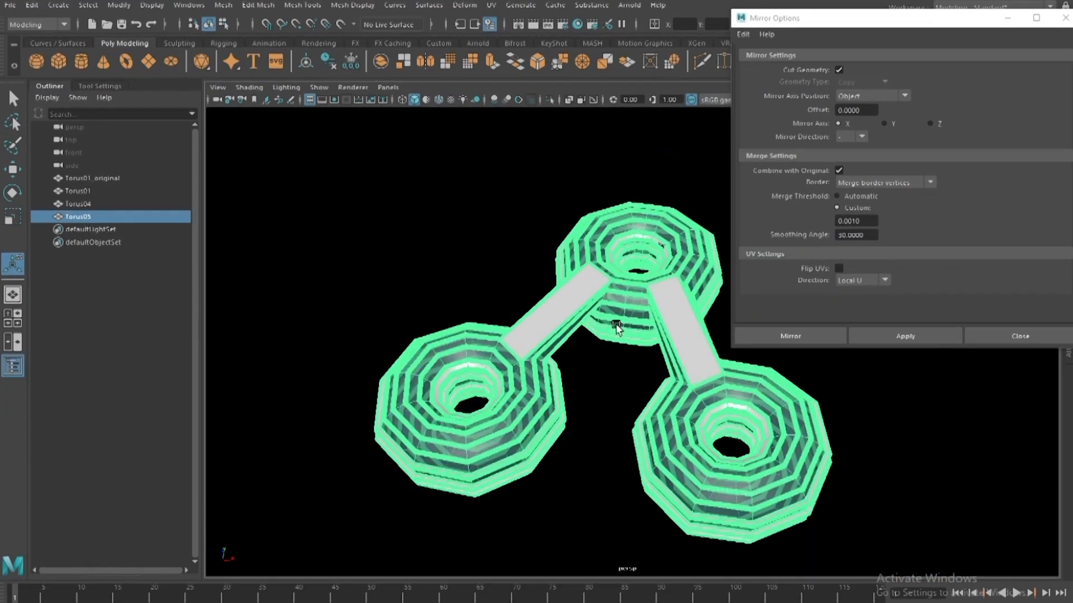
click(919, 338)
scroll(613, 412, down, 3)
alt+drag(613, 411, 613, 383)
scroll(613, 383, up, 3)
drag(643, 329, 550, 319)
scroll(640, 357, up, 3)
scroll(515, 340, up, 3)
drag(621, 282, 518, 385)
scroll(632, 288, down, 7)
scroll(664, 322, up, 5)
click(1015, 338)
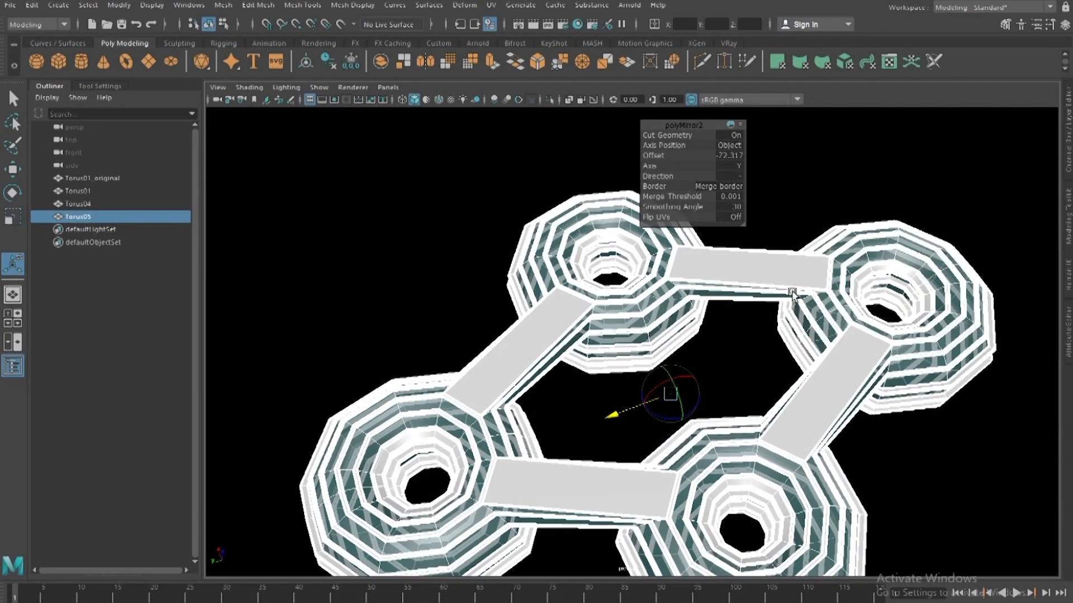
click(950, 157)
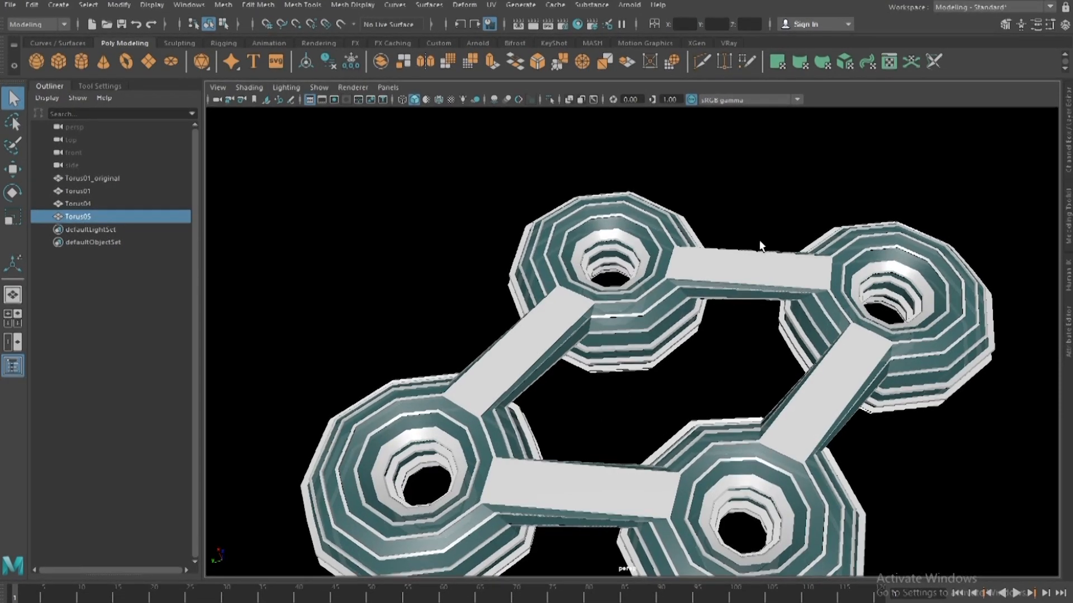
- Turn on the smooth mesh preview for the four-torus building and switch it to edge selection
click(701, 273)
key(3)
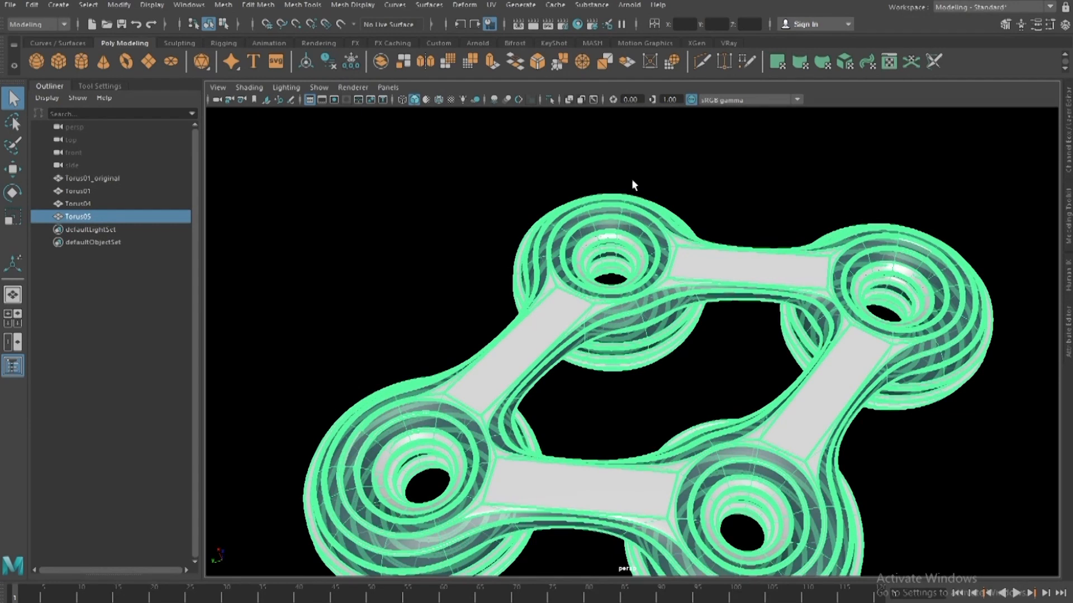
click(757, 240)
click(699, 264)
alt+right_drag(699, 264, 732, 178)
- Select the end edges of all four connections' upper faces and adjust their crease with the smooth preview off
shift+click(506, 251)
scroll(682, 287, down, 4)
scroll(782, 279, up, 1)
alt+middle_drag(841, 277, 742, 239)
scroll(742, 240, up, 1)
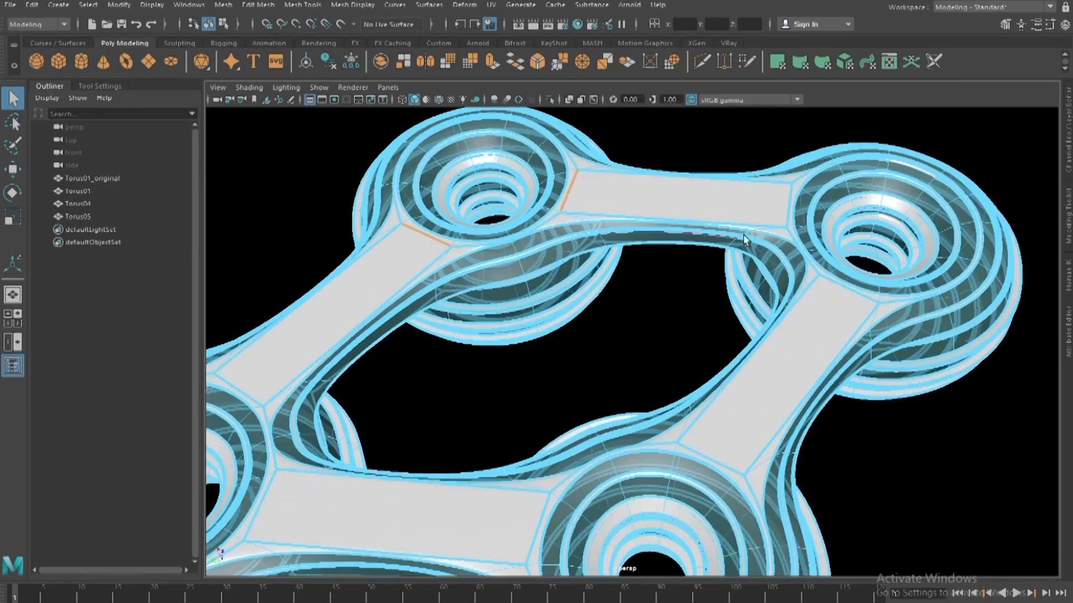
shift+click(833, 285)
scroll(673, 306, down, 2)
alt+middle_drag(672, 306, 768, 209)
scroll(776, 251, down, 1)
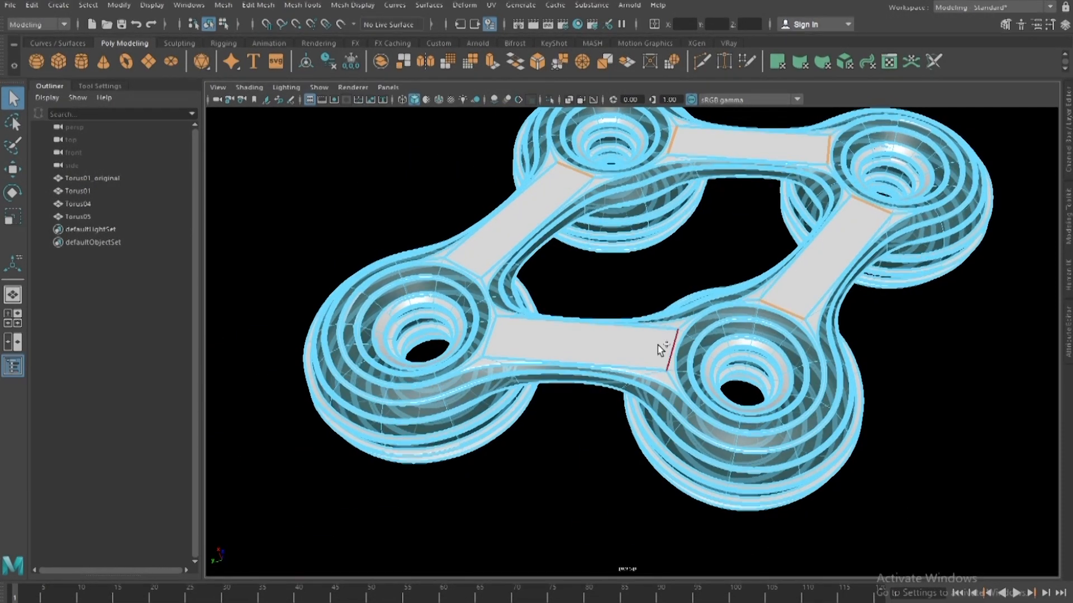
shift+click(474, 274)
scroll(520, 256, up, 2)
key(1)
shift+right_drag(492, 174, 493, 190)
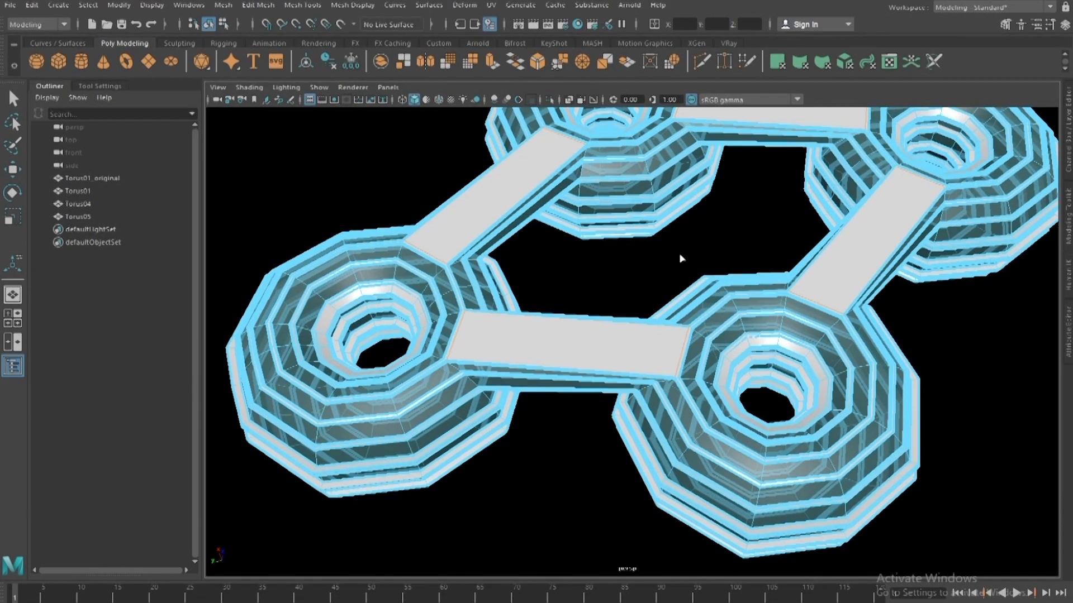
click(759, 217)
- Create an area light and move it out beside the four-torus building
scroll(760, 224, down, 5)
alt+drag(738, 246, 777, 246)
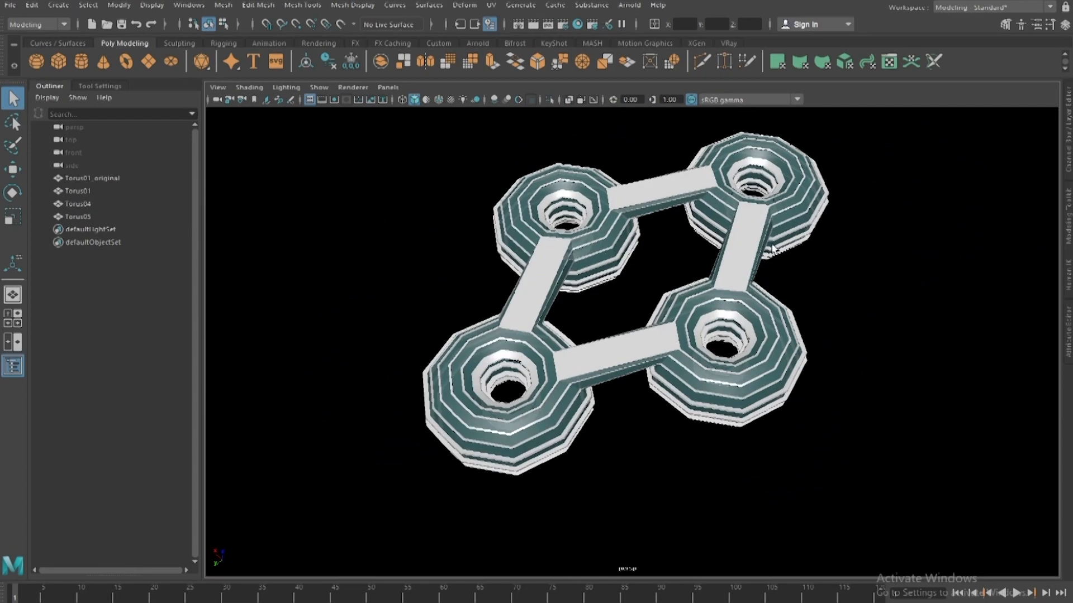
scroll(767, 204, up, 3)
alt+middle_drag(769, 213, 749, 257)
click(34, 6)
click(34, 6)
click(59, 6)
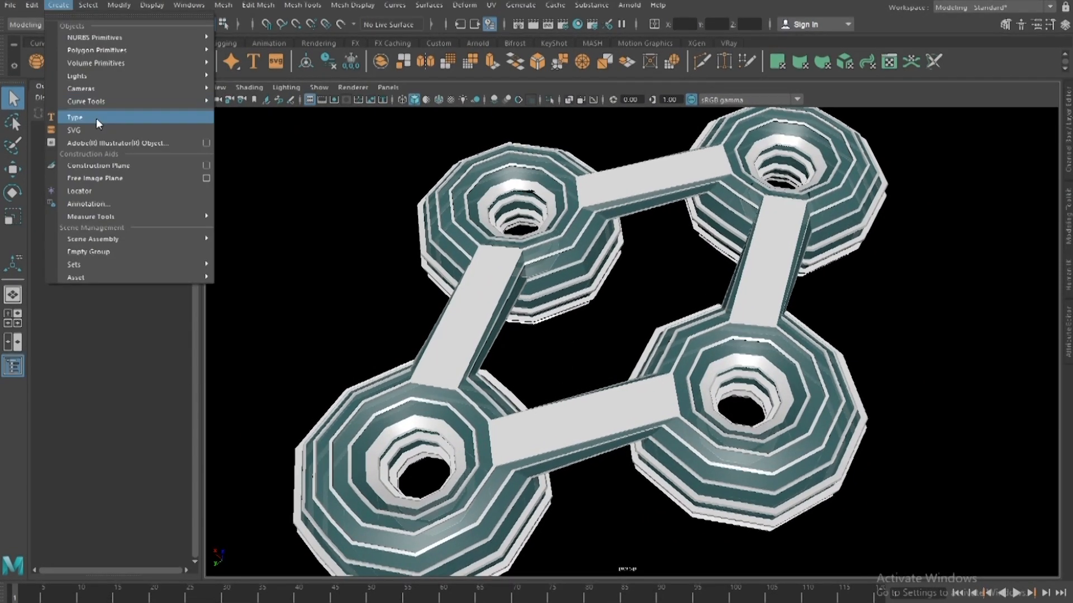
mouse_move(99, 75)
click(267, 138)
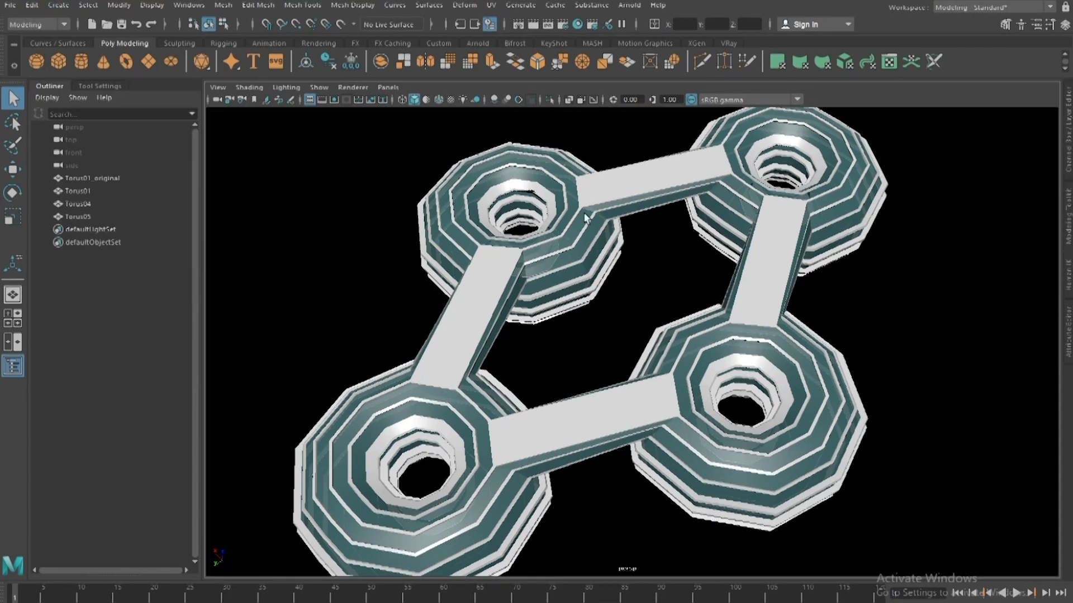
scroll(715, 307, down, 10)
key(w)
scroll(659, 275, up, 3)
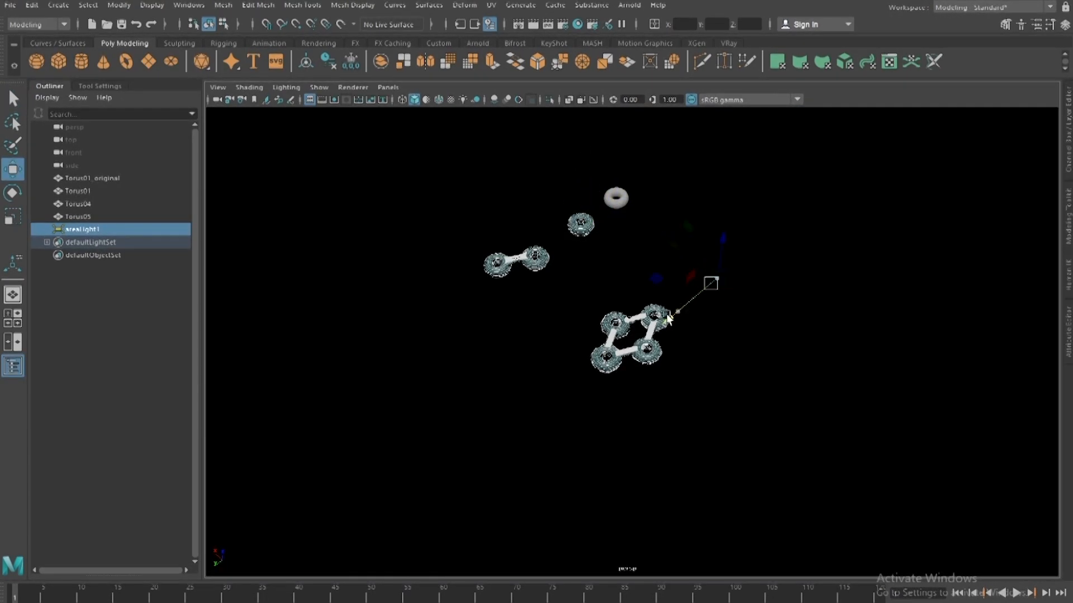
- Scale and rotate the area light and place it above and to one side of the four-torus building
scroll(601, 358, up, 3)
alt+drag(609, 352, 782, 236)
scroll(675, 224, up, 3)
key(e)
key(r)
key(e)
drag(692, 153, 715, 183)
key(w)
alt+drag(642, 214, 659, 224)
drag(615, 193, 817, 243)
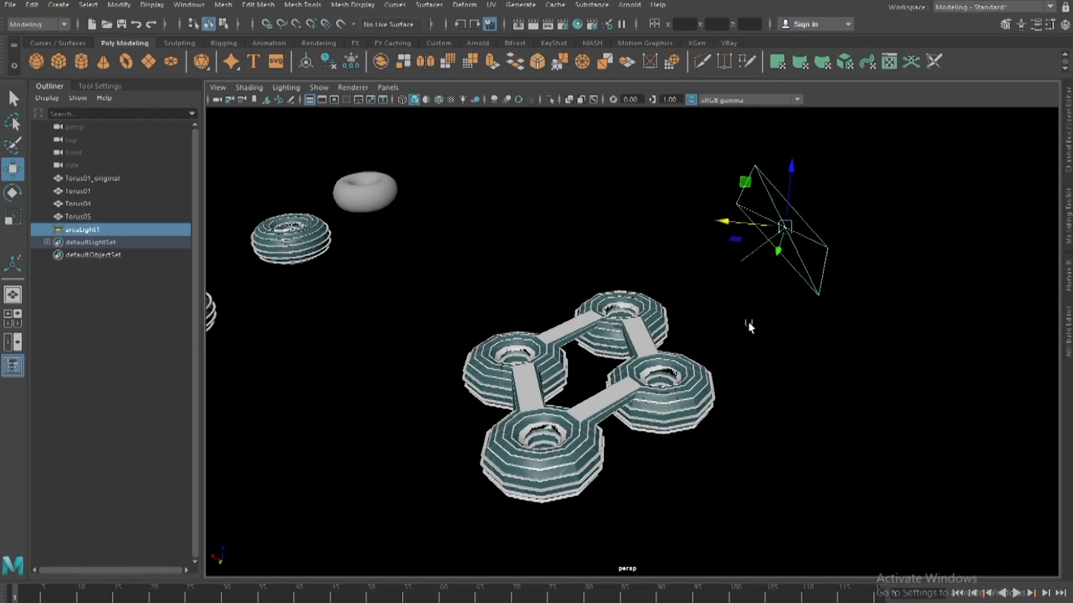
- Light the view with the scene lights and rotate the area light towards the smooth-previewed four-torus building
click(628, 357)
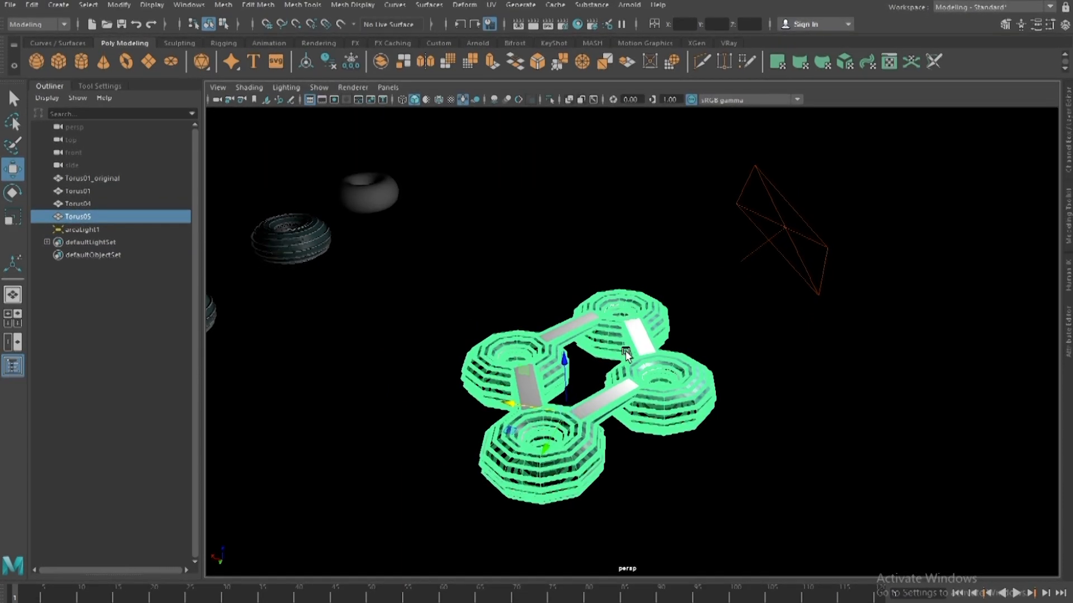
click(783, 231)
key(e)
drag(820, 179, 789, 211)
key(w)
- Examine how the area light falls on the four-torus building's smoothed surfaces from several angles
scroll(725, 366, up, 5)
alt+drag(725, 366, 811, 303)
scroll(830, 307, down, 4)
scroll(812, 303, up, 1)
alt+middle_drag(811, 303, 816, 286)
alt+drag(836, 294, 824, 313)
scroll(838, 258, down, 3)
scroll(800, 288, up, 3)
alt+middle_drag(800, 288, 821, 285)
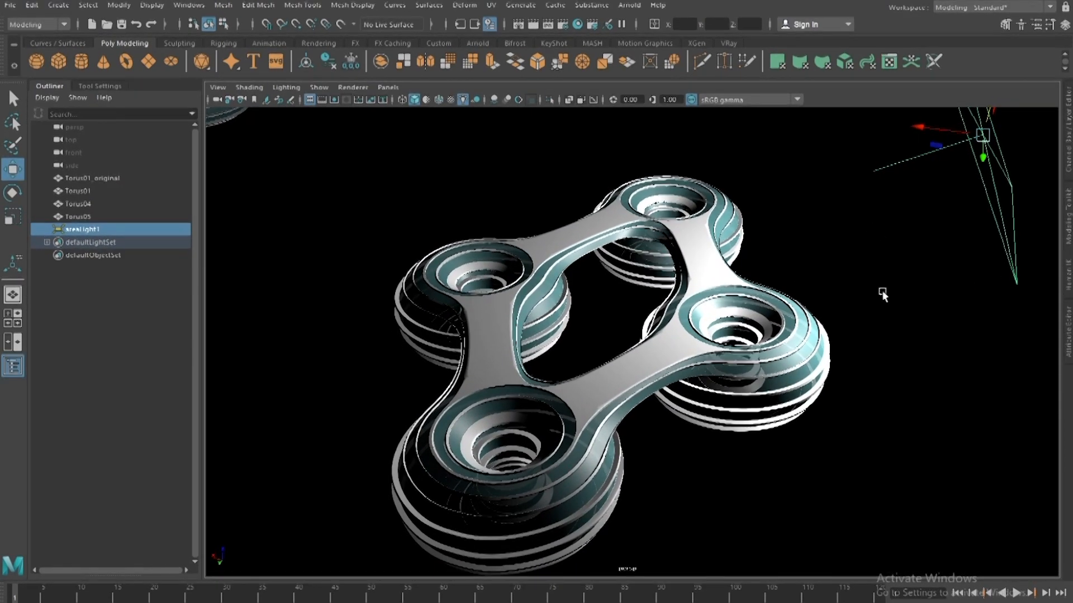
- Hide lights in the perspective view
click(326, 87)
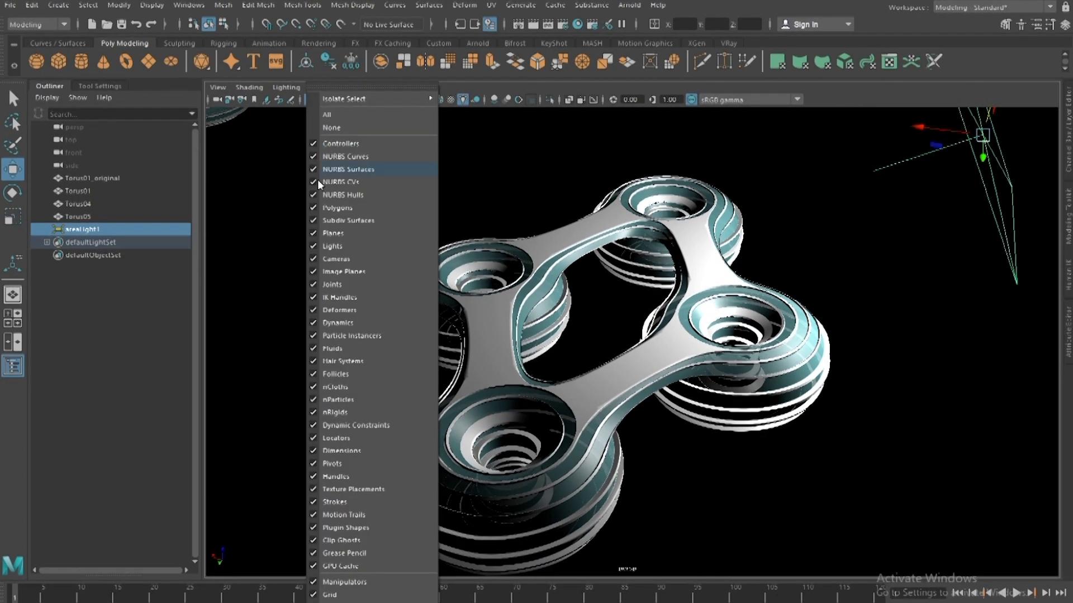
click(310, 245)
click(458, 220)
alt+middle_drag(484, 229, 499, 212)
- Select the perspective view's camera and set its focal length to 23
click(216, 89)
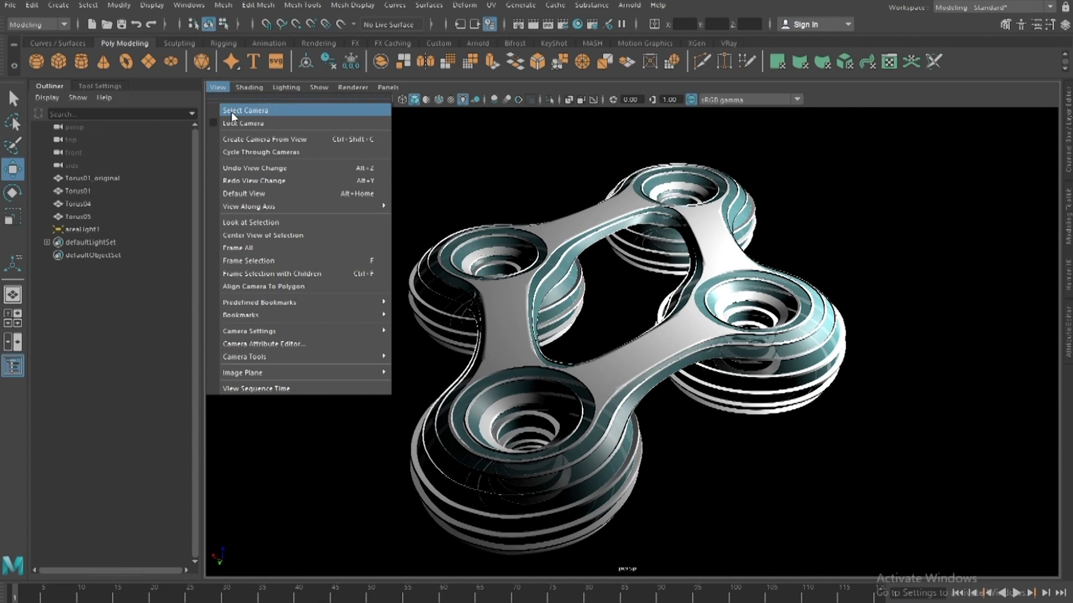
click(230, 110)
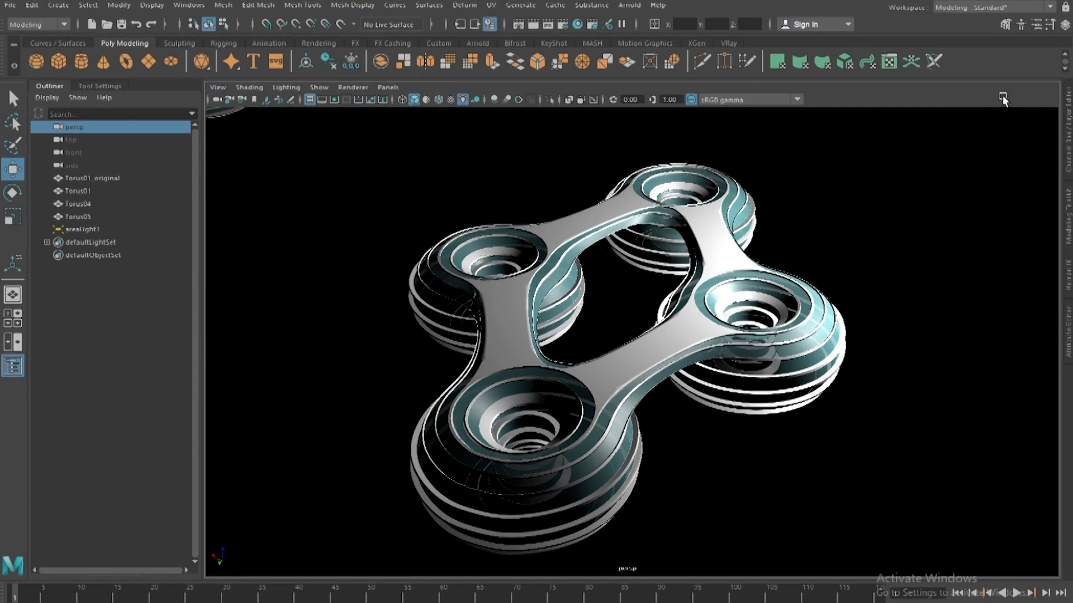
click(1036, 28)
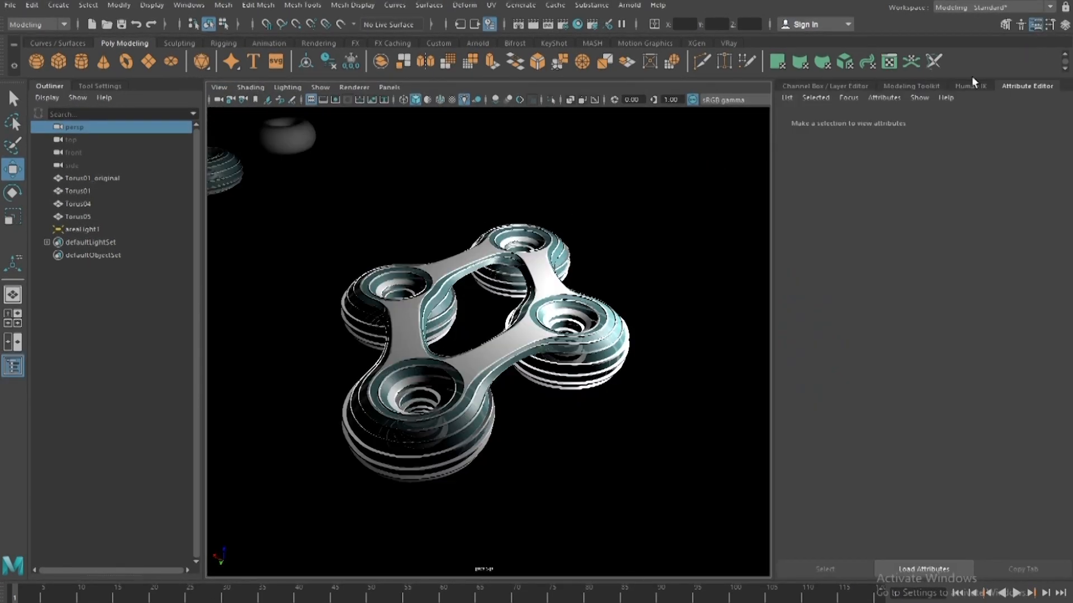
double_click(903, 281)
text(23)
key(Return)
- Collapse the Attribute Editor and the Outliner to enlarge the perspective view, framing the lit four-torus building close up from a low angle
scroll(565, 254, up, 6)
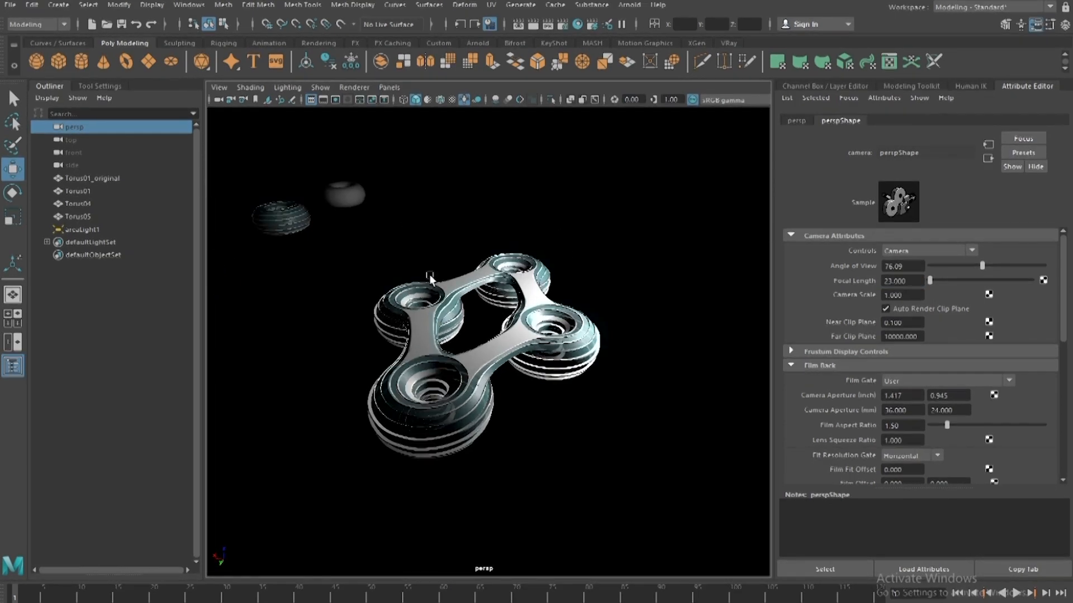
alt+drag(582, 271, 534, 272)
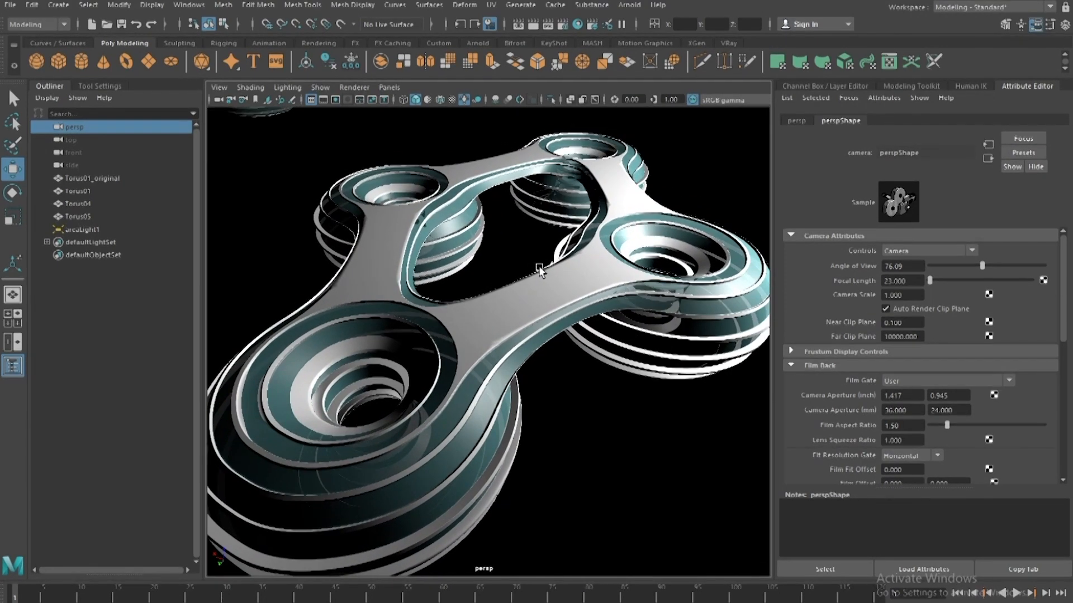
alt+middle_drag(541, 271, 547, 269)
click(1014, 86)
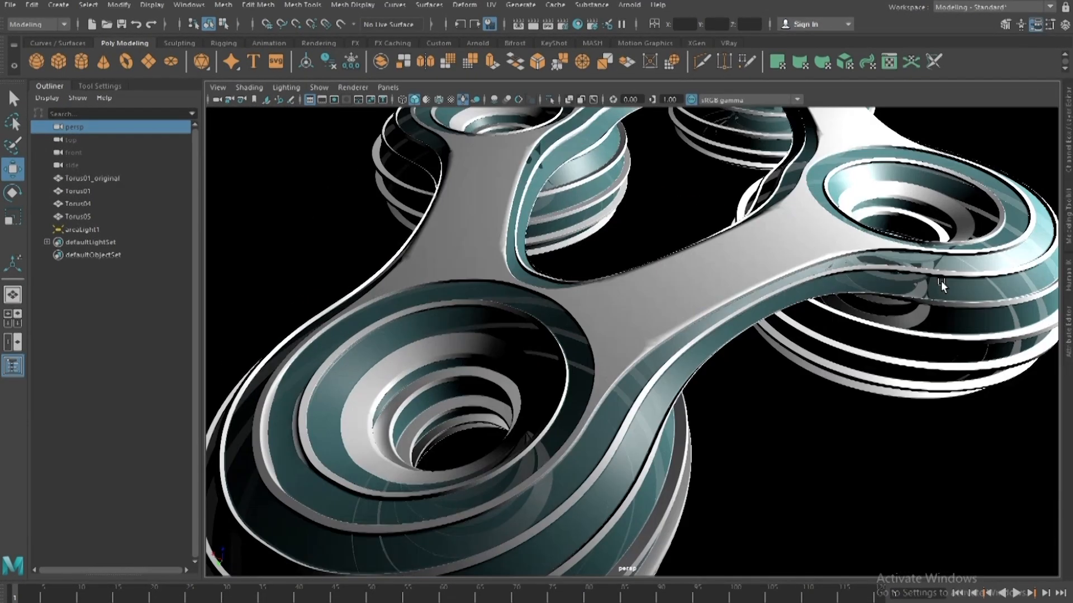
click(54, 85)
alt+drag(574, 226, 648, 257)
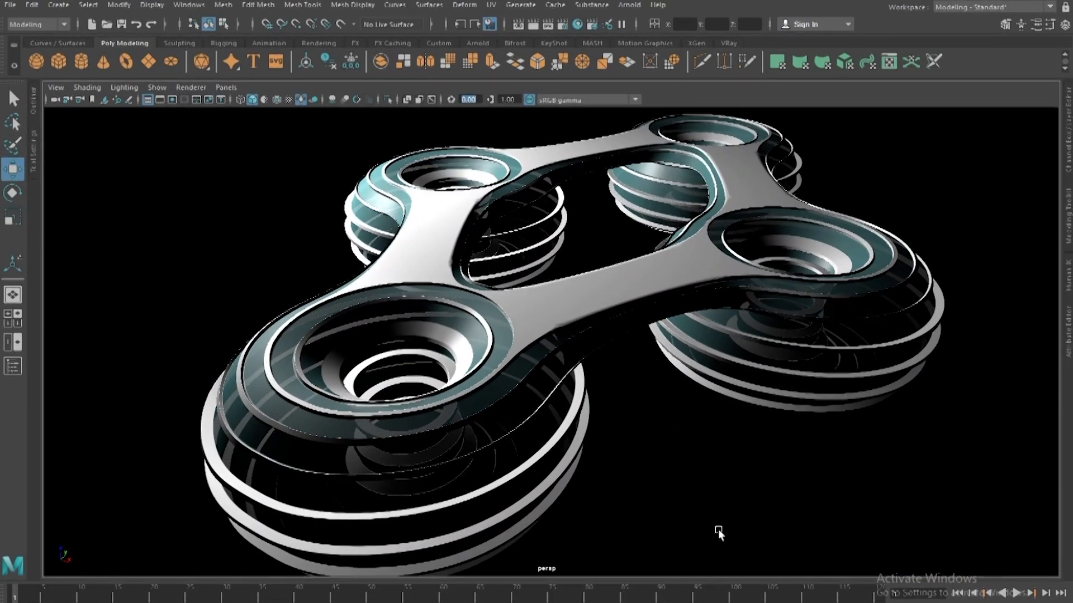